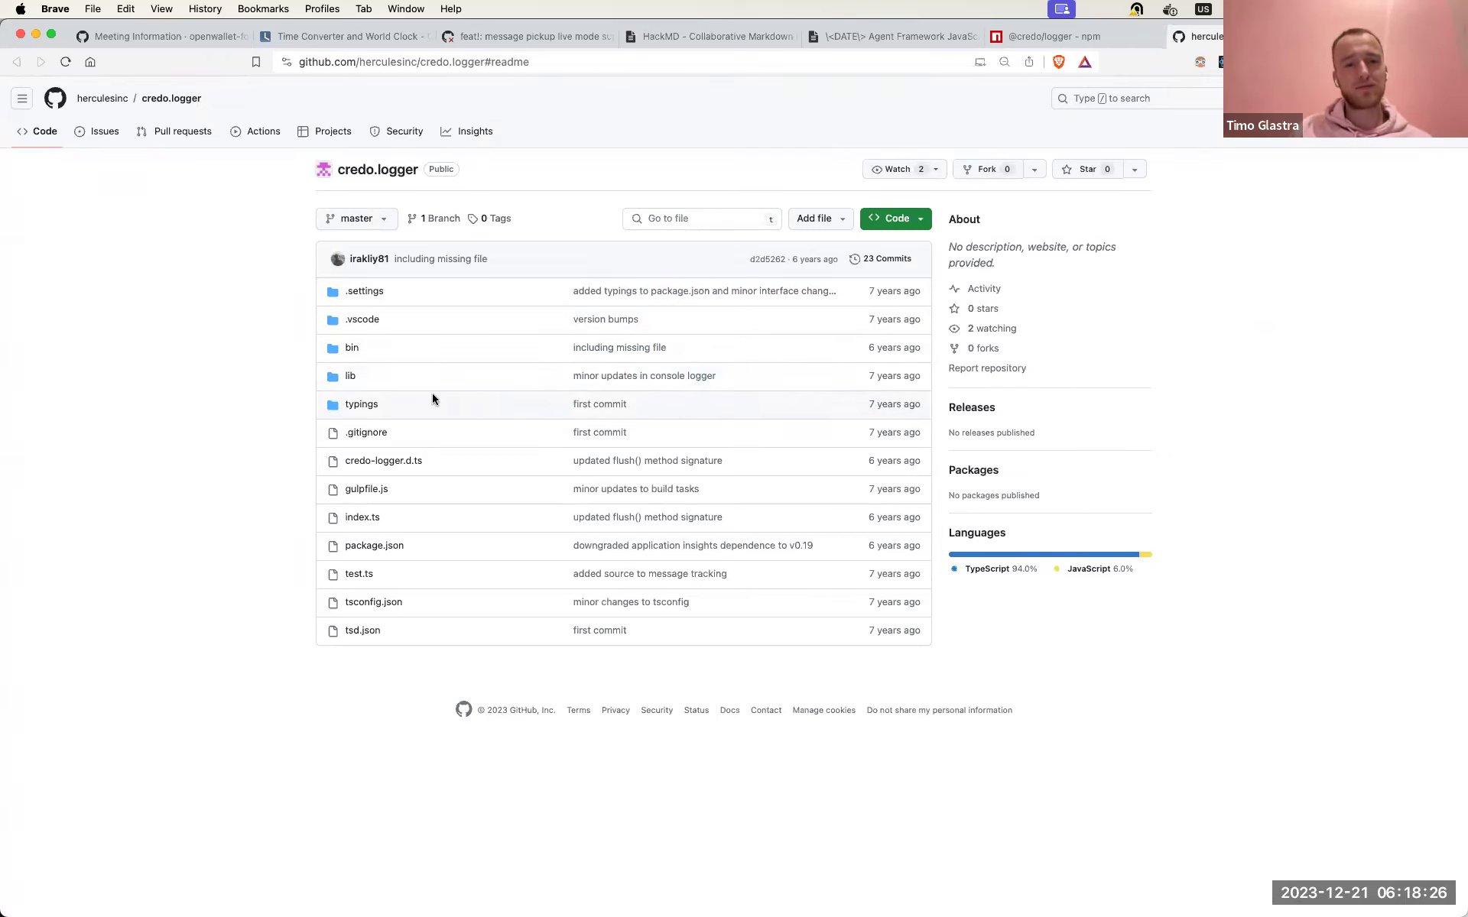
Step: Review the commit history of the credo.logger repository and return to the repository's main page
{"action": "left_click", "coordinate": [854, 260]}
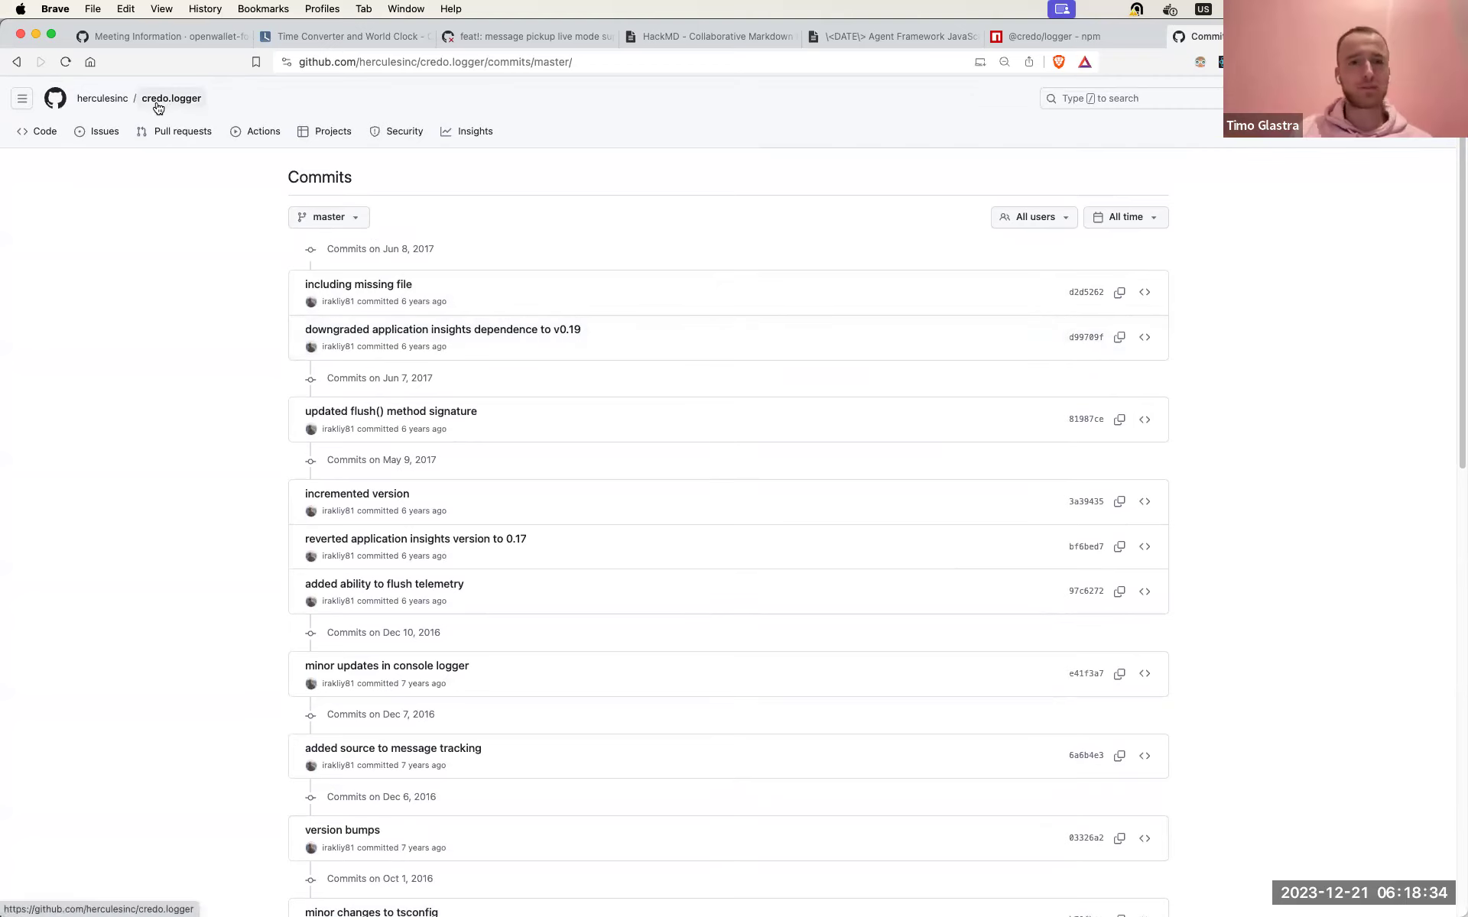
{"action": "scroll", "coordinate": [245, 364], "scroll_direction": "down", "scroll_amount": 15}
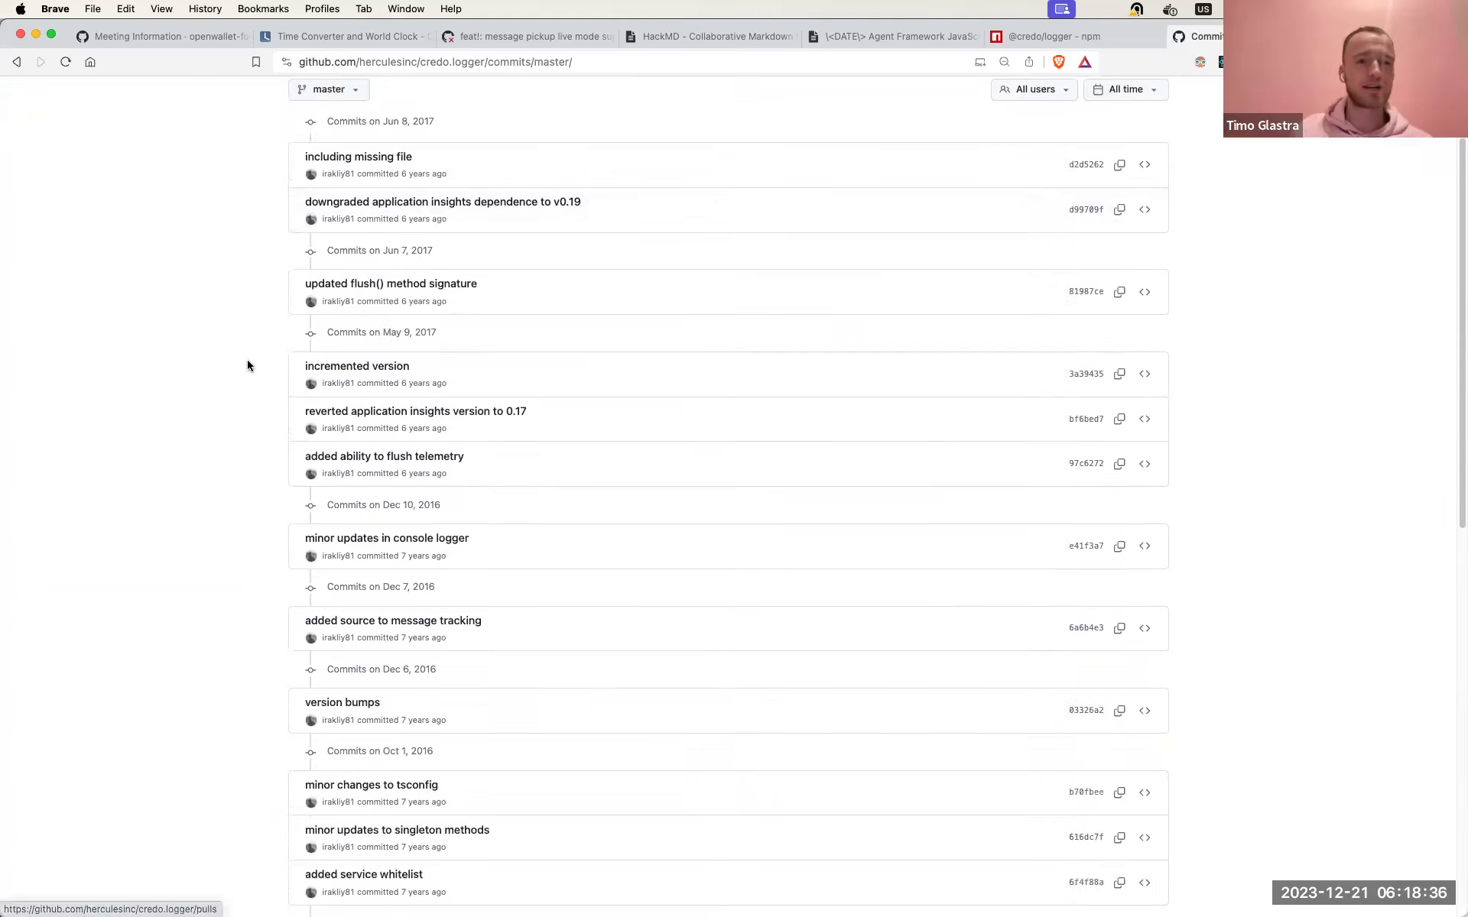
{"action": "scroll", "coordinate": [222, 308], "scroll_direction": "up", "scroll_amount": 15}
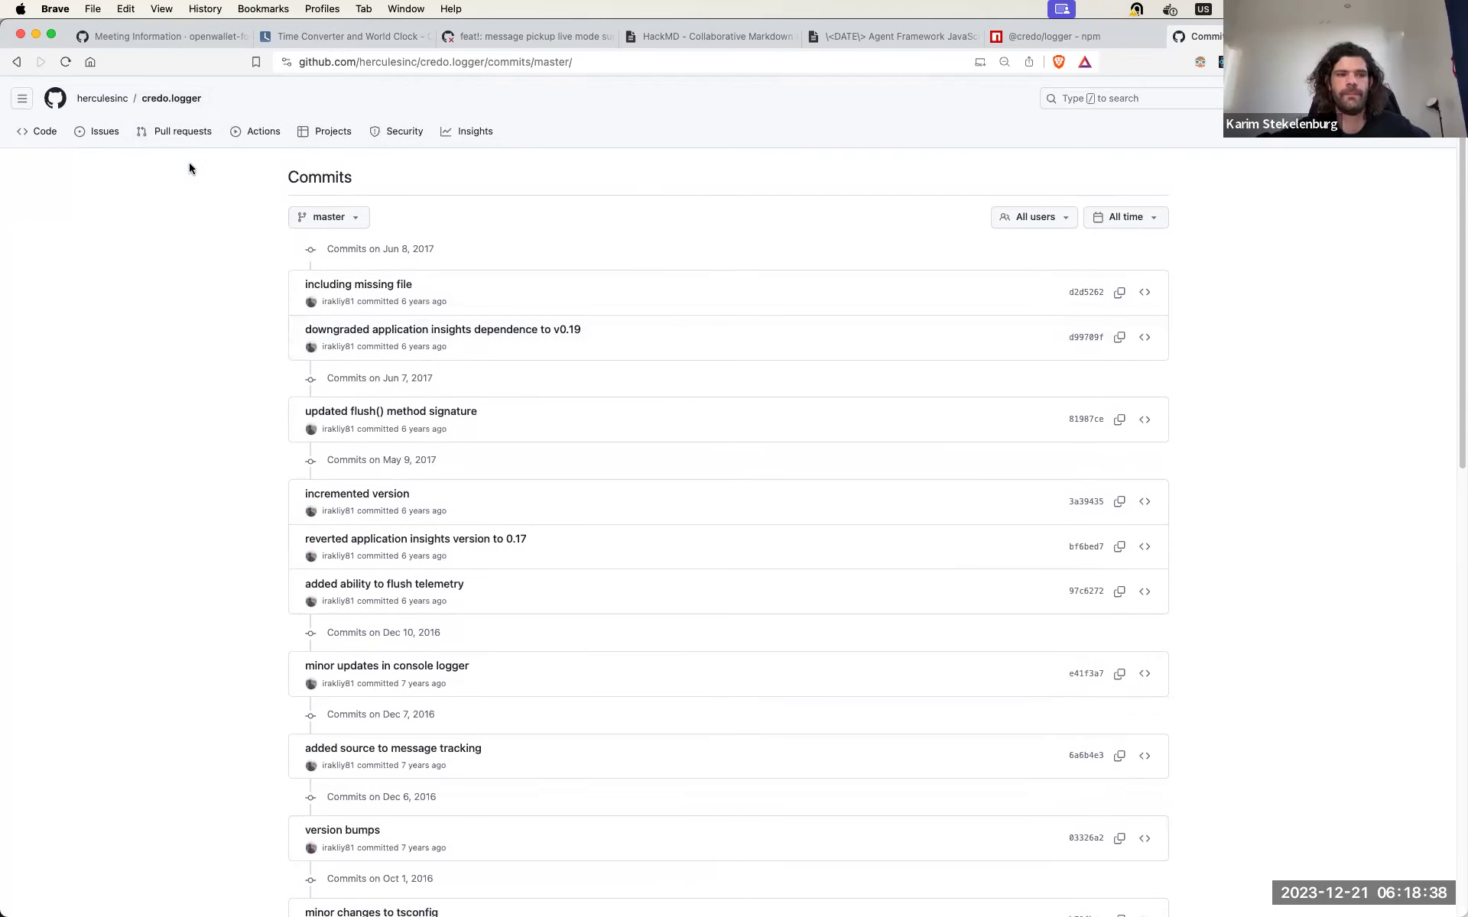
{"action": "left_click", "coordinate": [172, 98]}
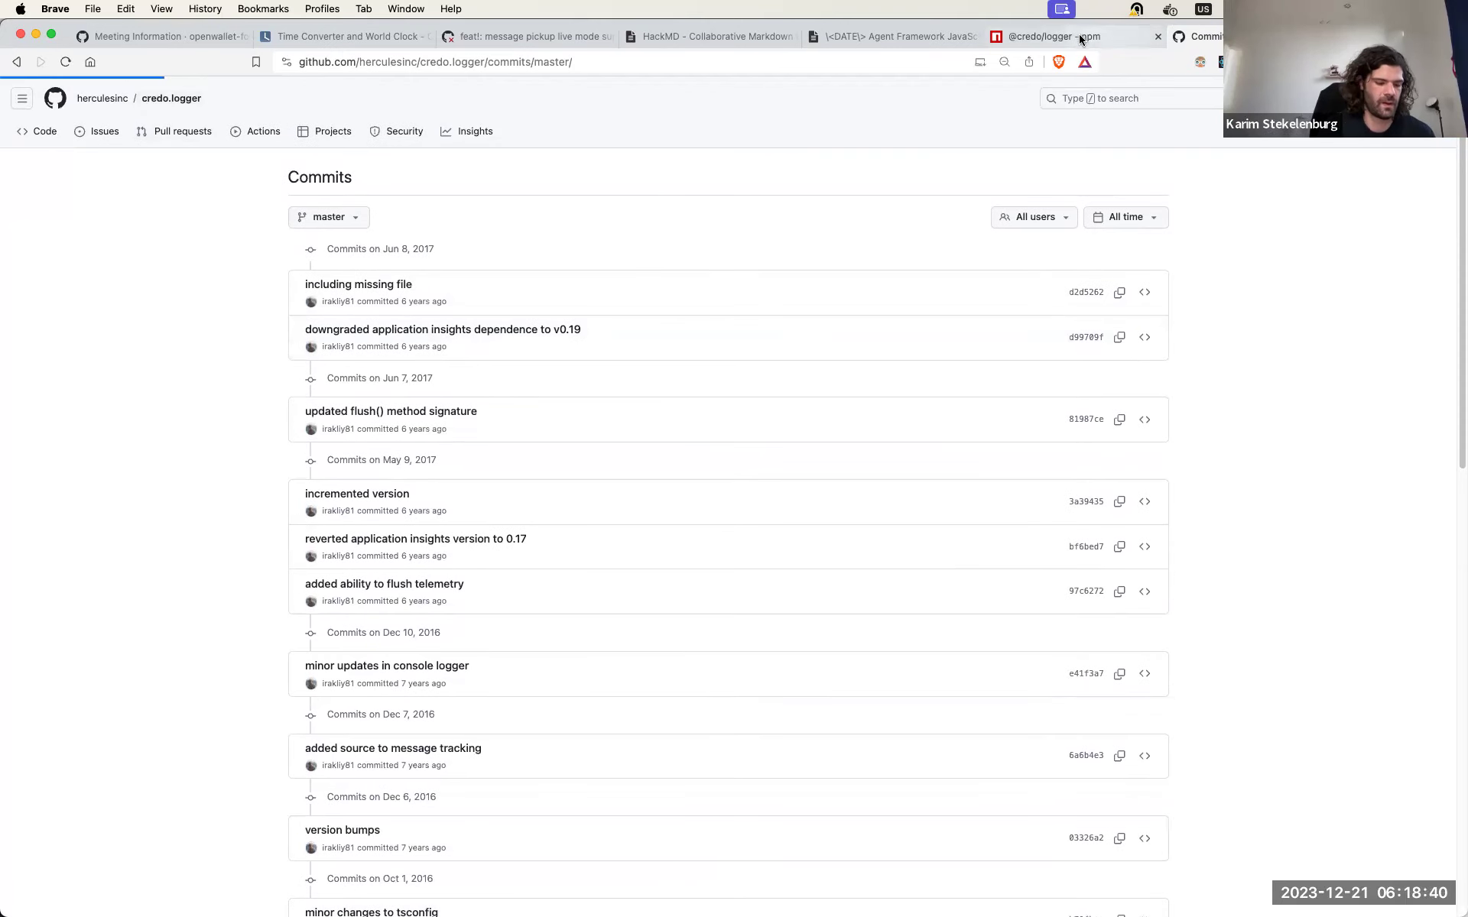
{"action": "left_click", "coordinate": [1093, 32]}
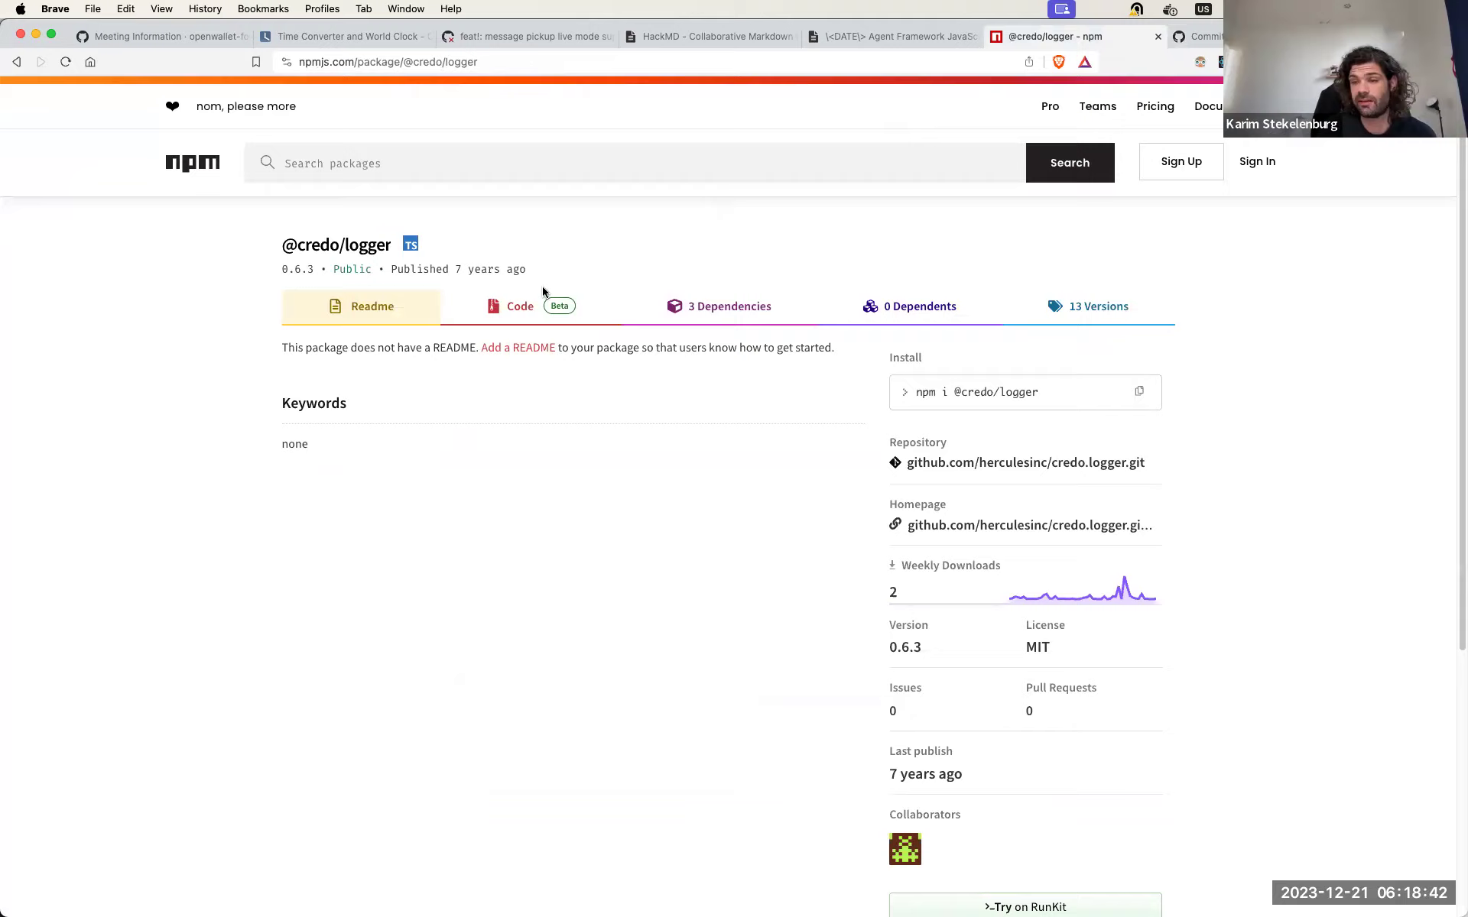
{"action": "scroll", "coordinate": [520, 363], "scroll_direction": "down", "scroll_amount": 5}
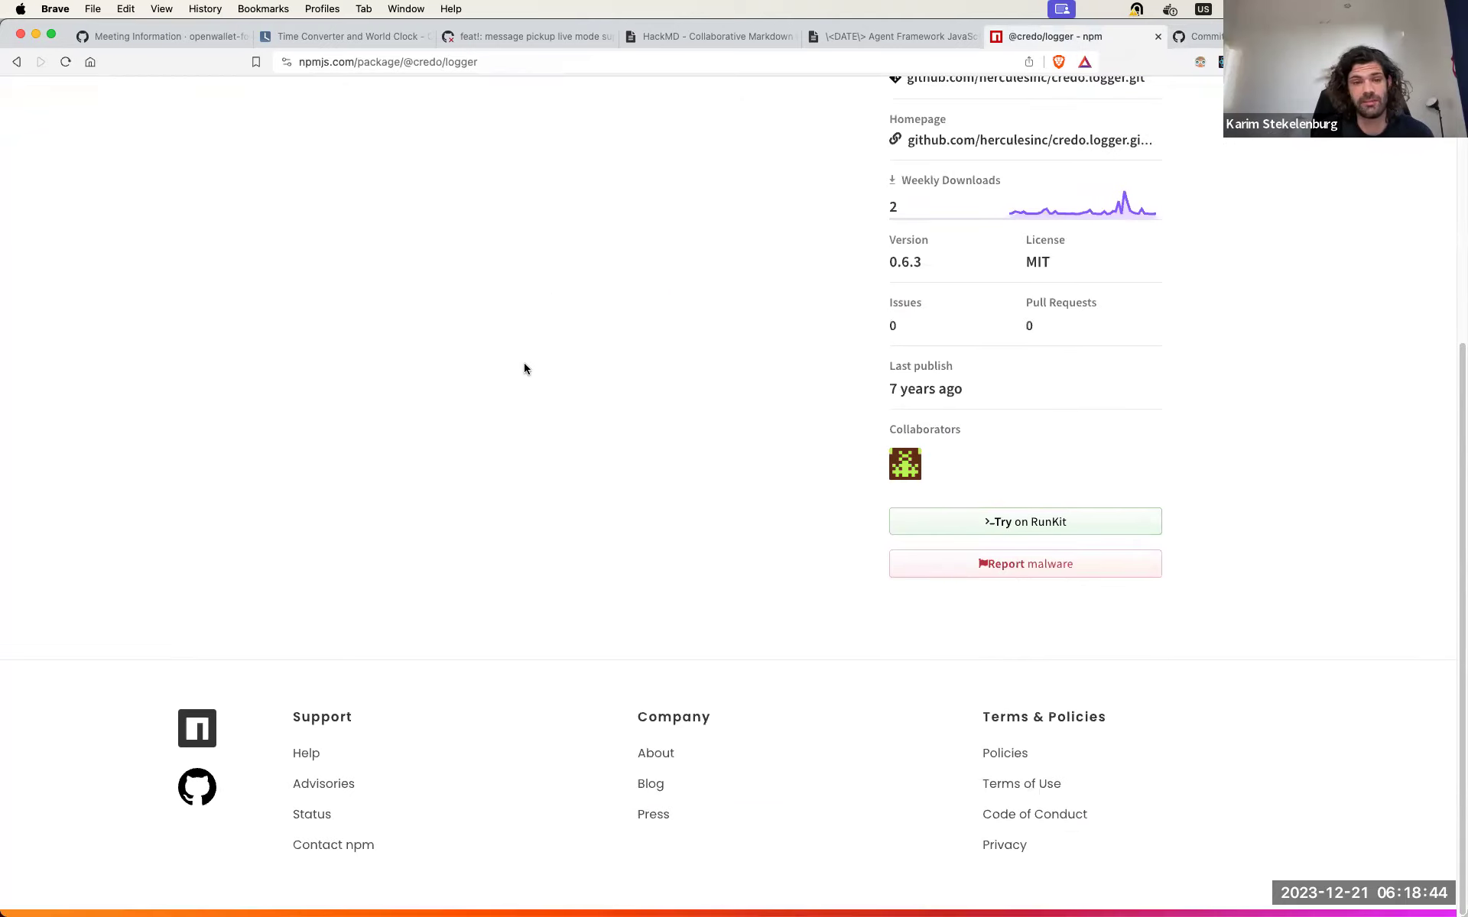
{"action": "scroll", "coordinate": [524, 368], "scroll_direction": "up", "scroll_amount": 5}
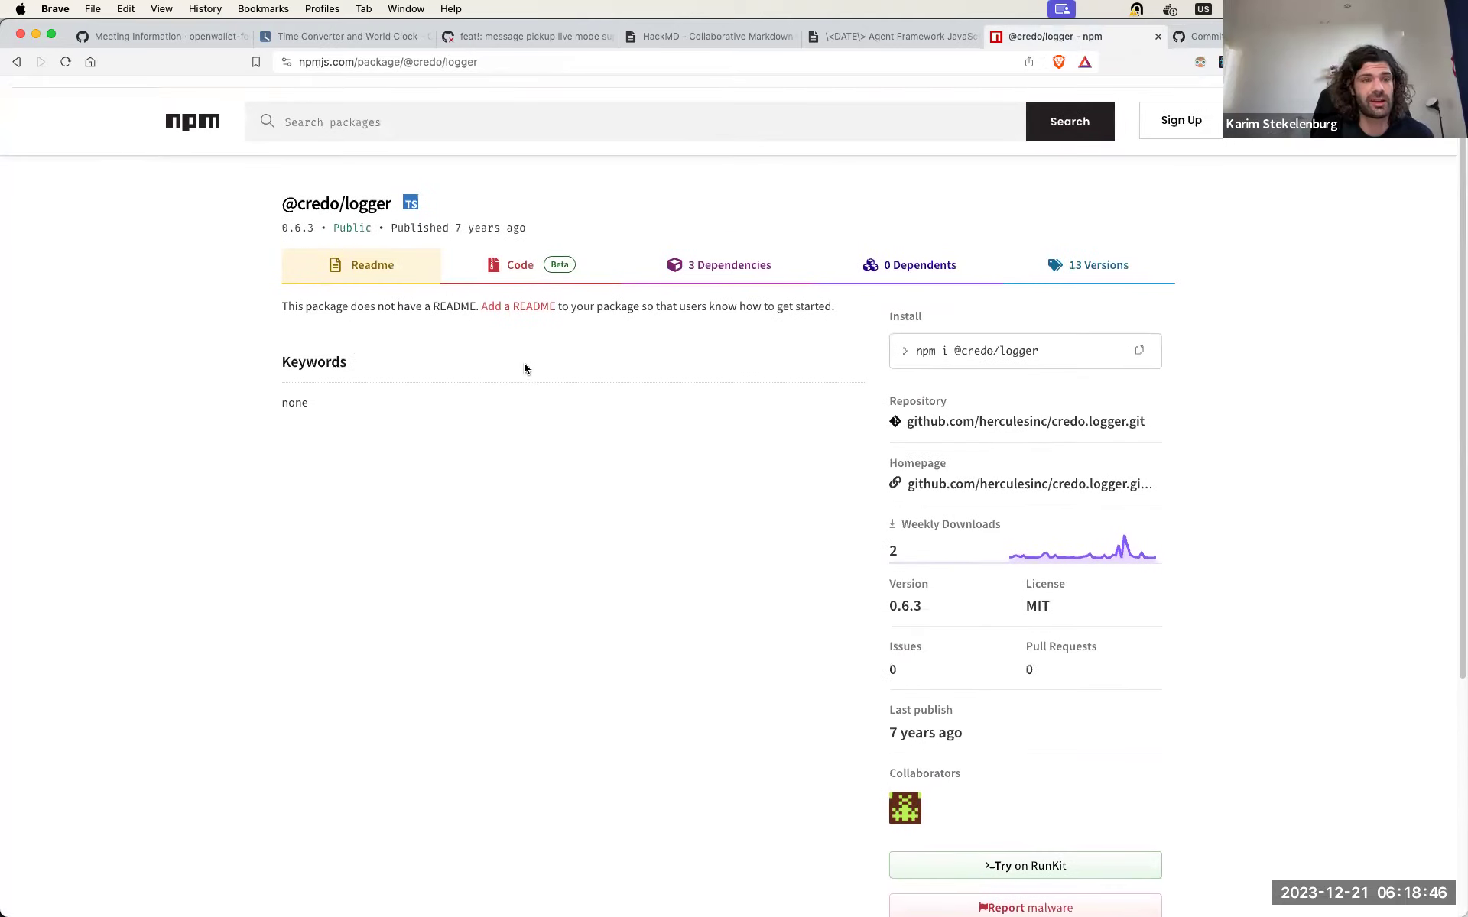
{"action": "scroll", "coordinate": [524, 369], "scroll_direction": "up", "scroll_amount": 1}
{"action": "left_click", "coordinate": [367, 163]}
{"action": "type", "text": "@credo"}
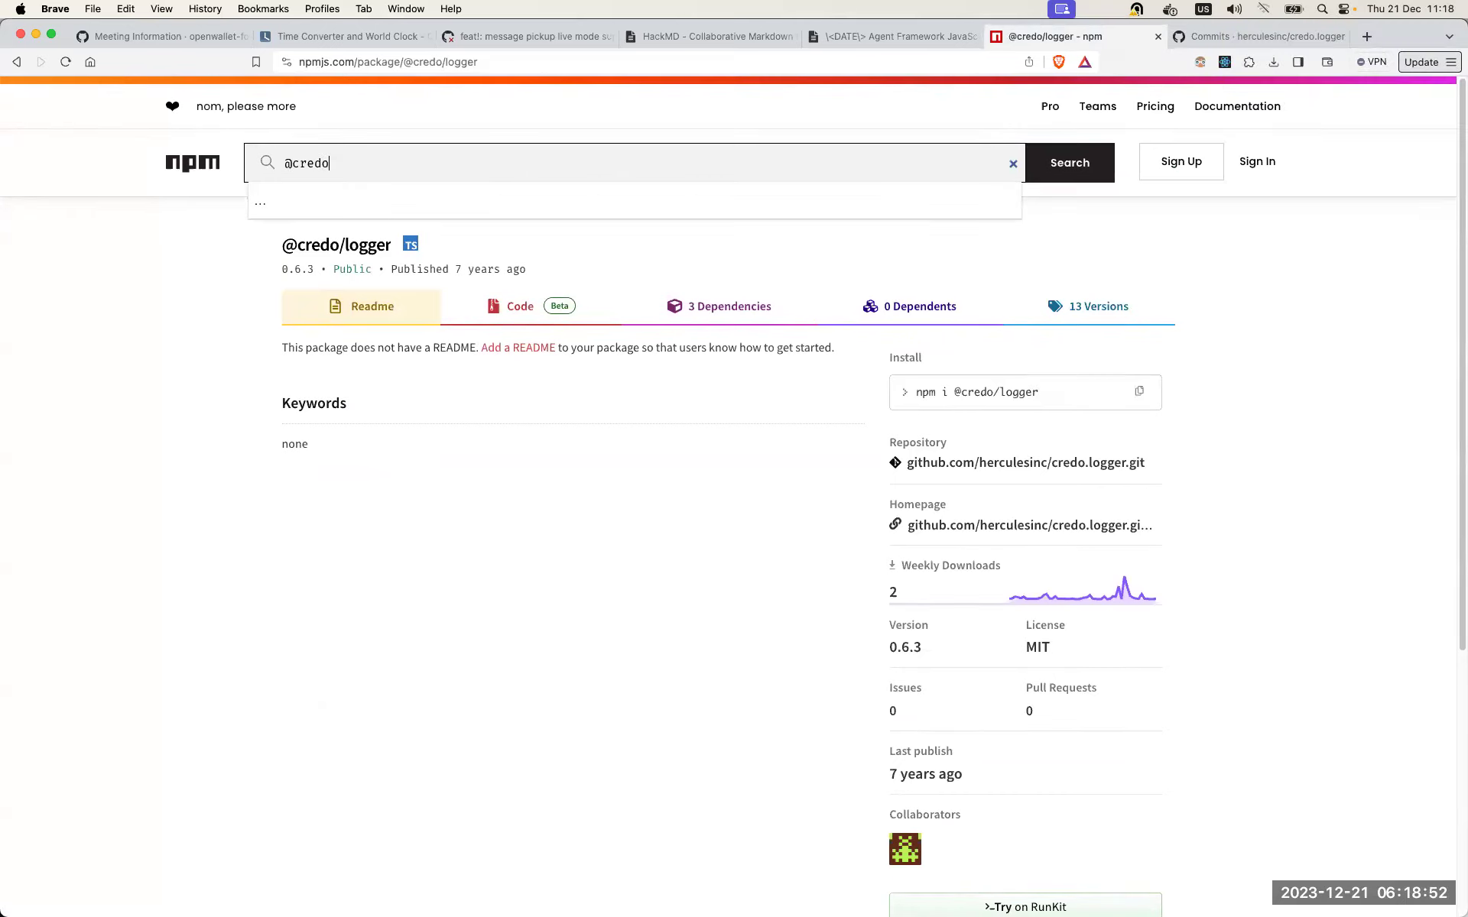
{"action": "key", "text": "Down"}
{"action": "key", "text": "Down"}
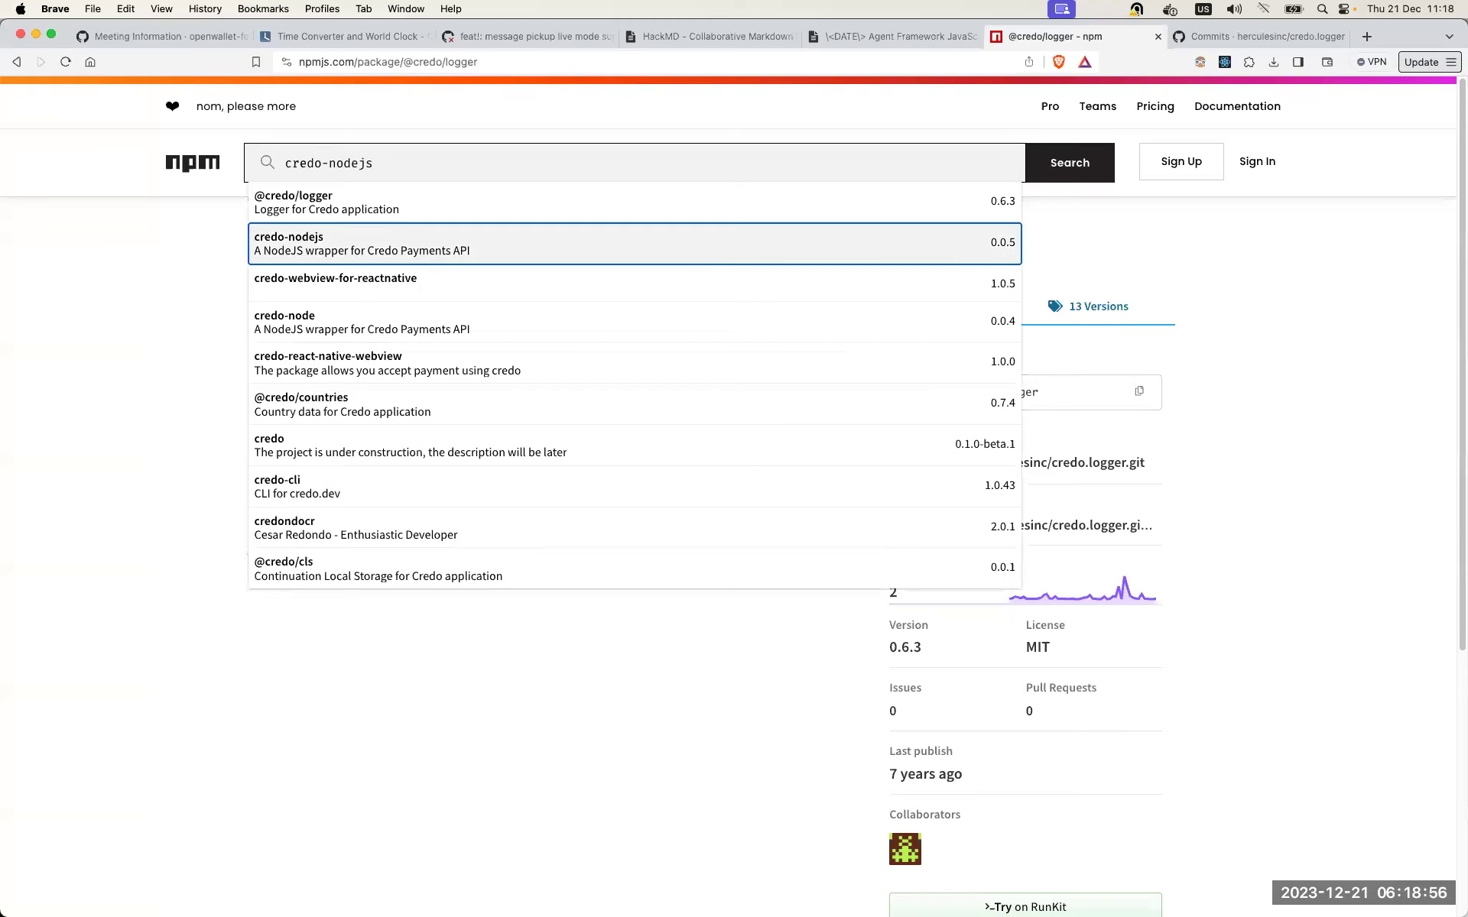
{"action": "key", "text": "Down"}
{"action": "key", "text": "Down"}
{"action": "key", "text": "Down"}
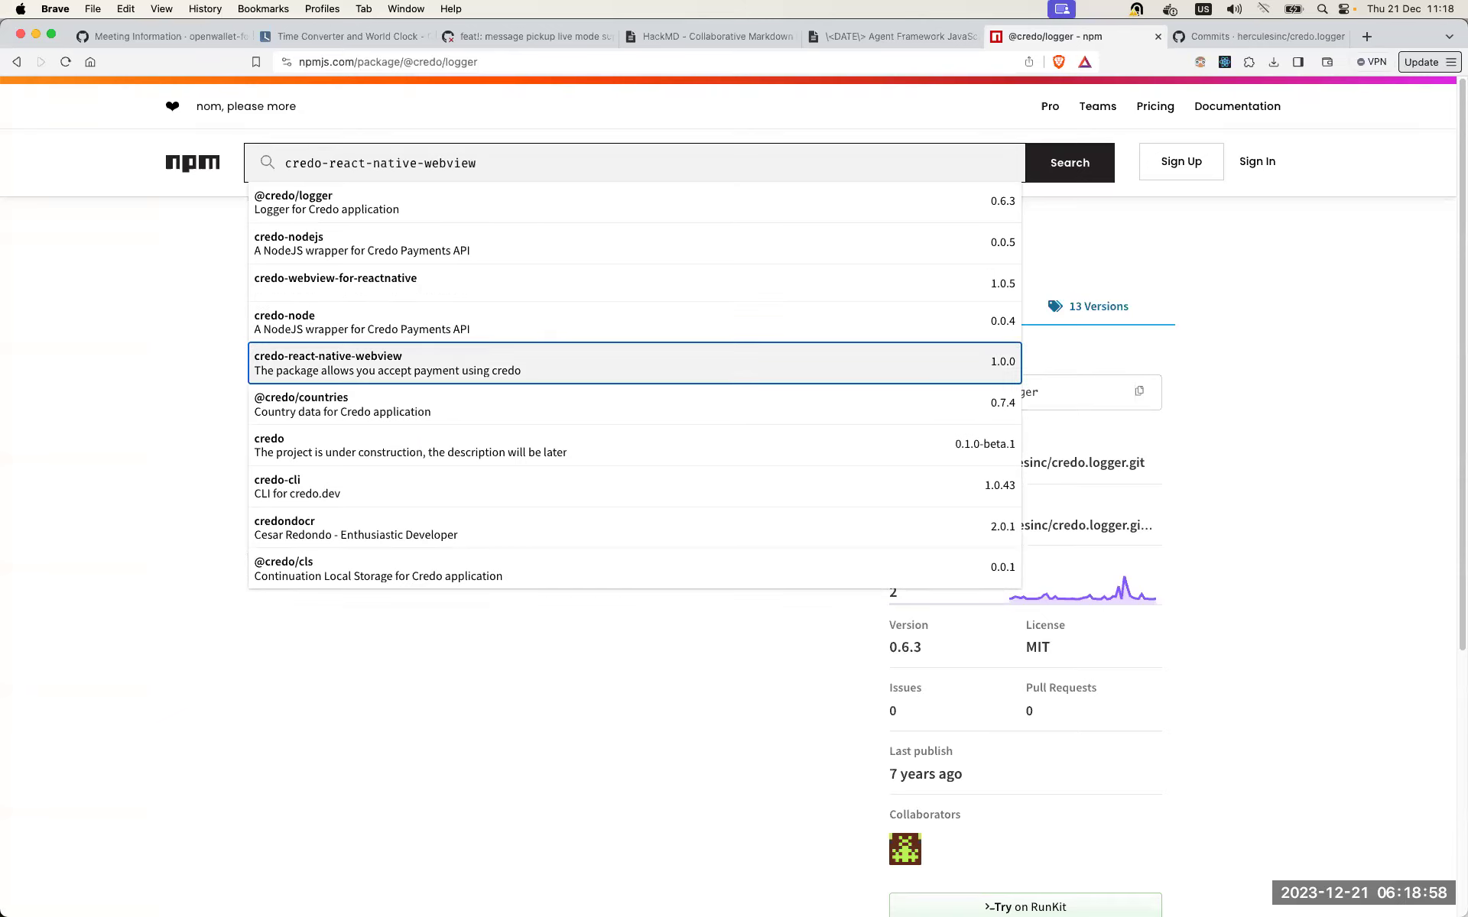
{"action": "key", "text": "Down"}
{"action": "key", "text": "Down"}
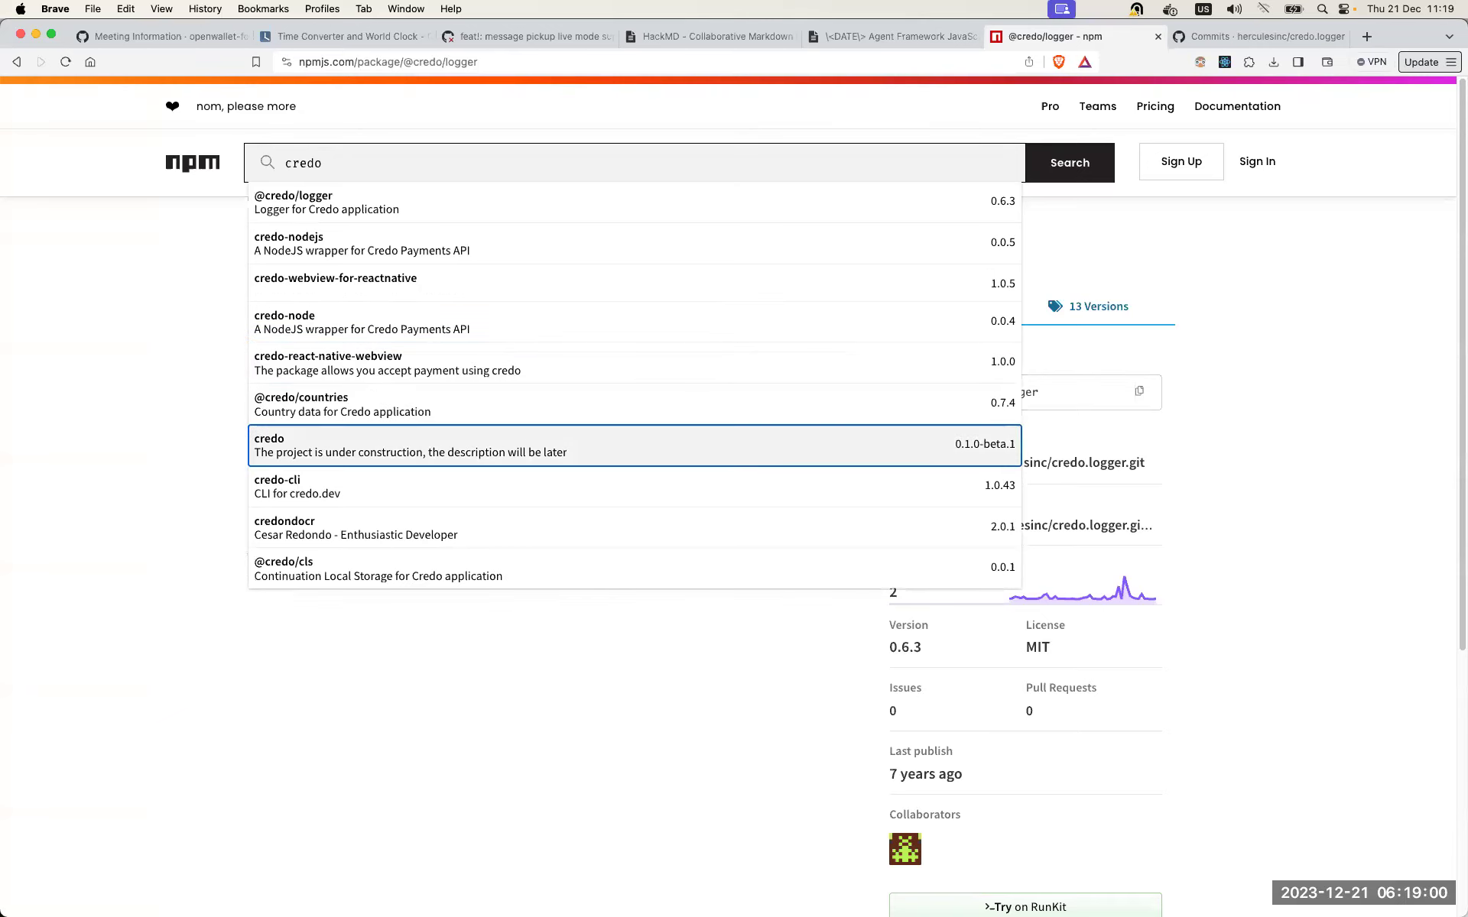
{"action": "key", "text": "Down"}
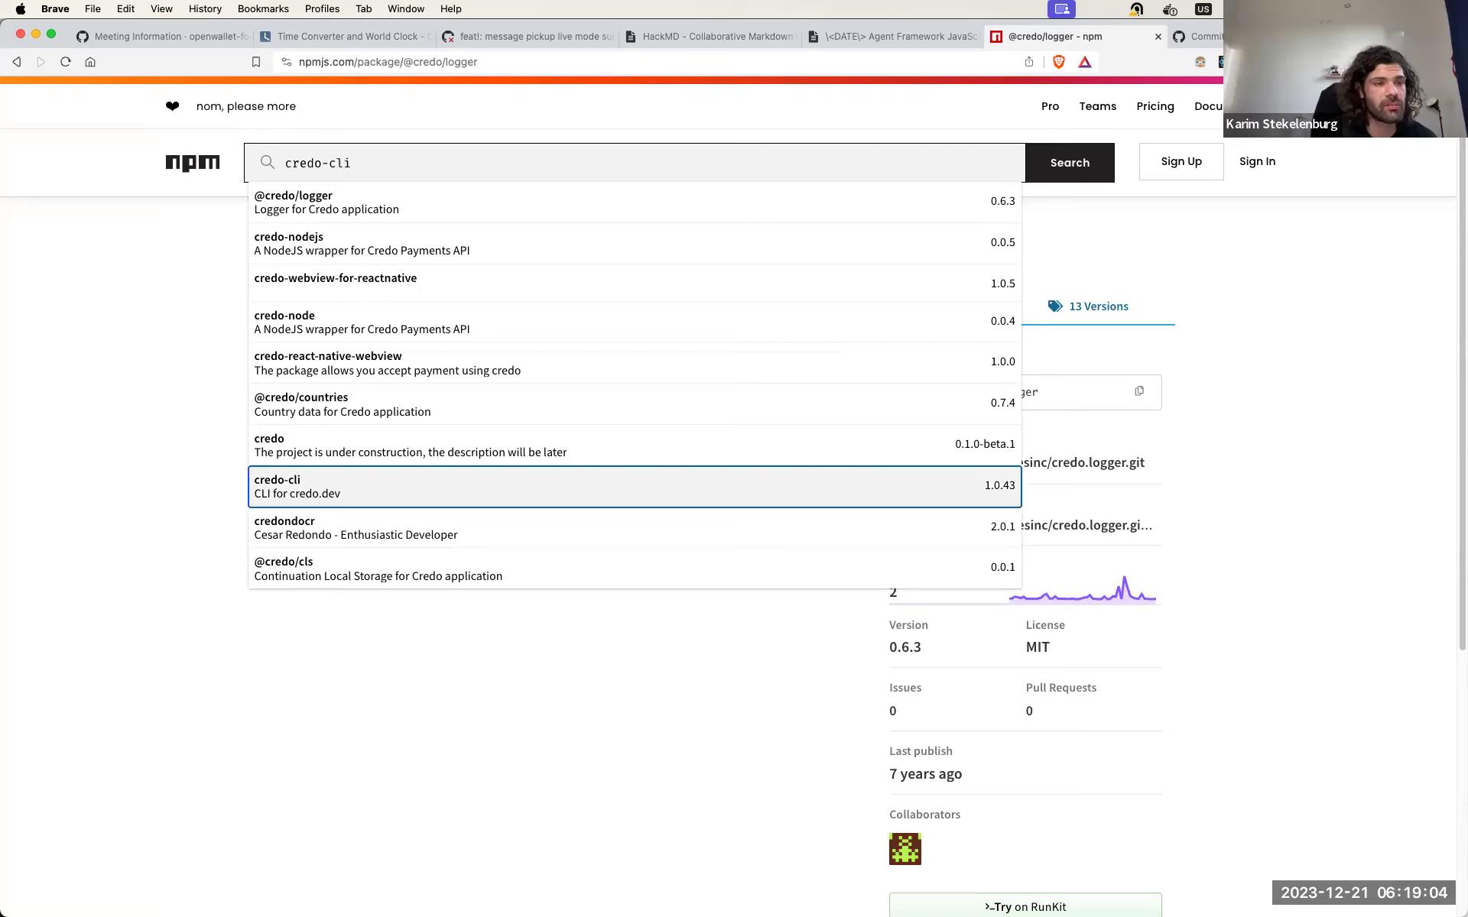
{"action": "key", "text": "Up"}
{"action": "key", "text": "Up"}
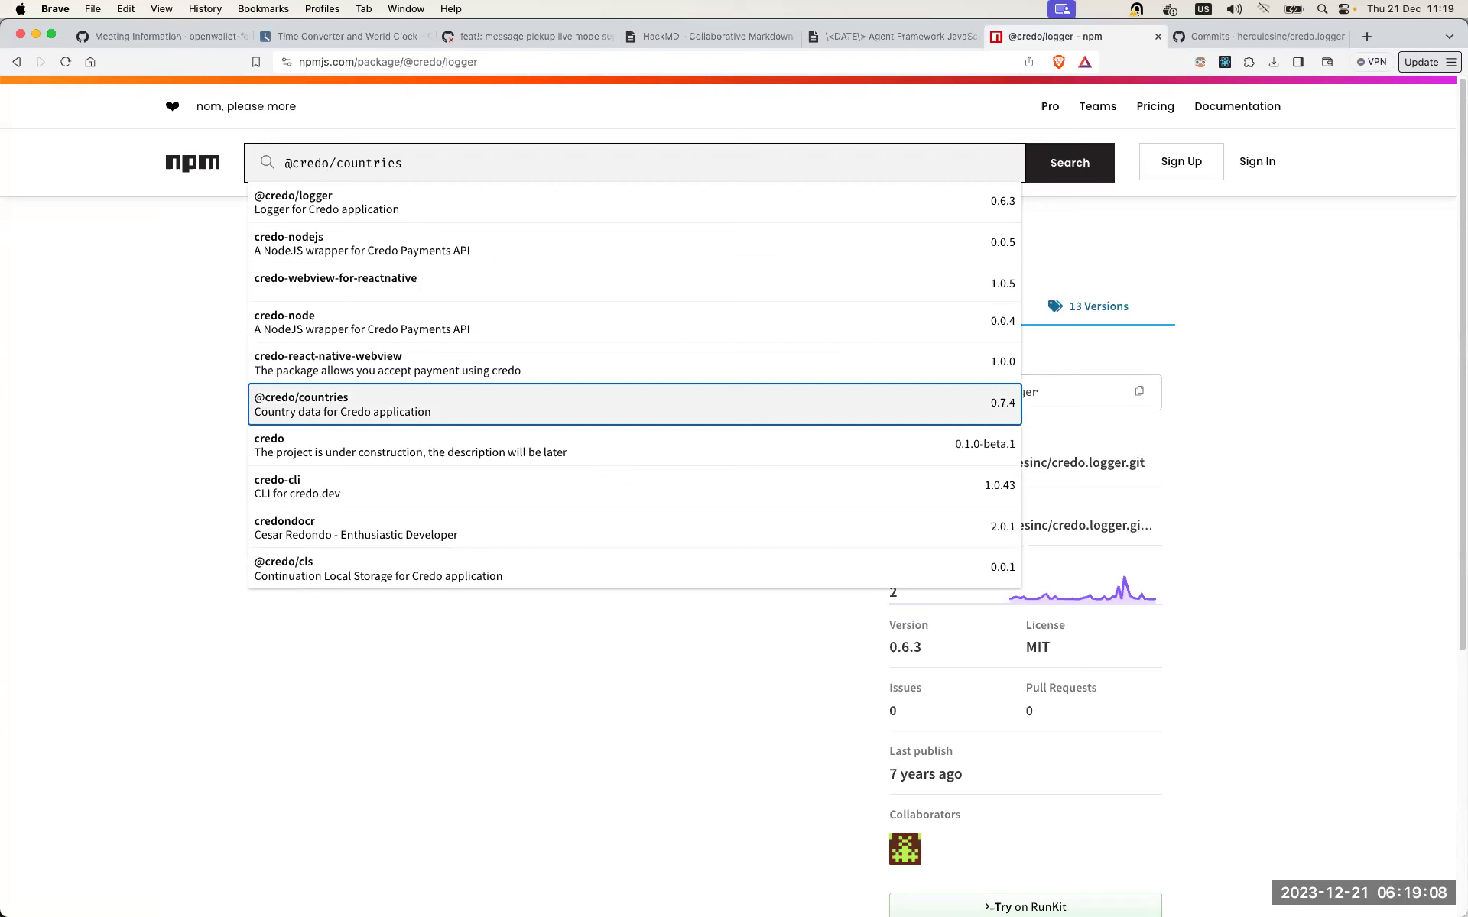
{"action": "key", "text": "Return"}
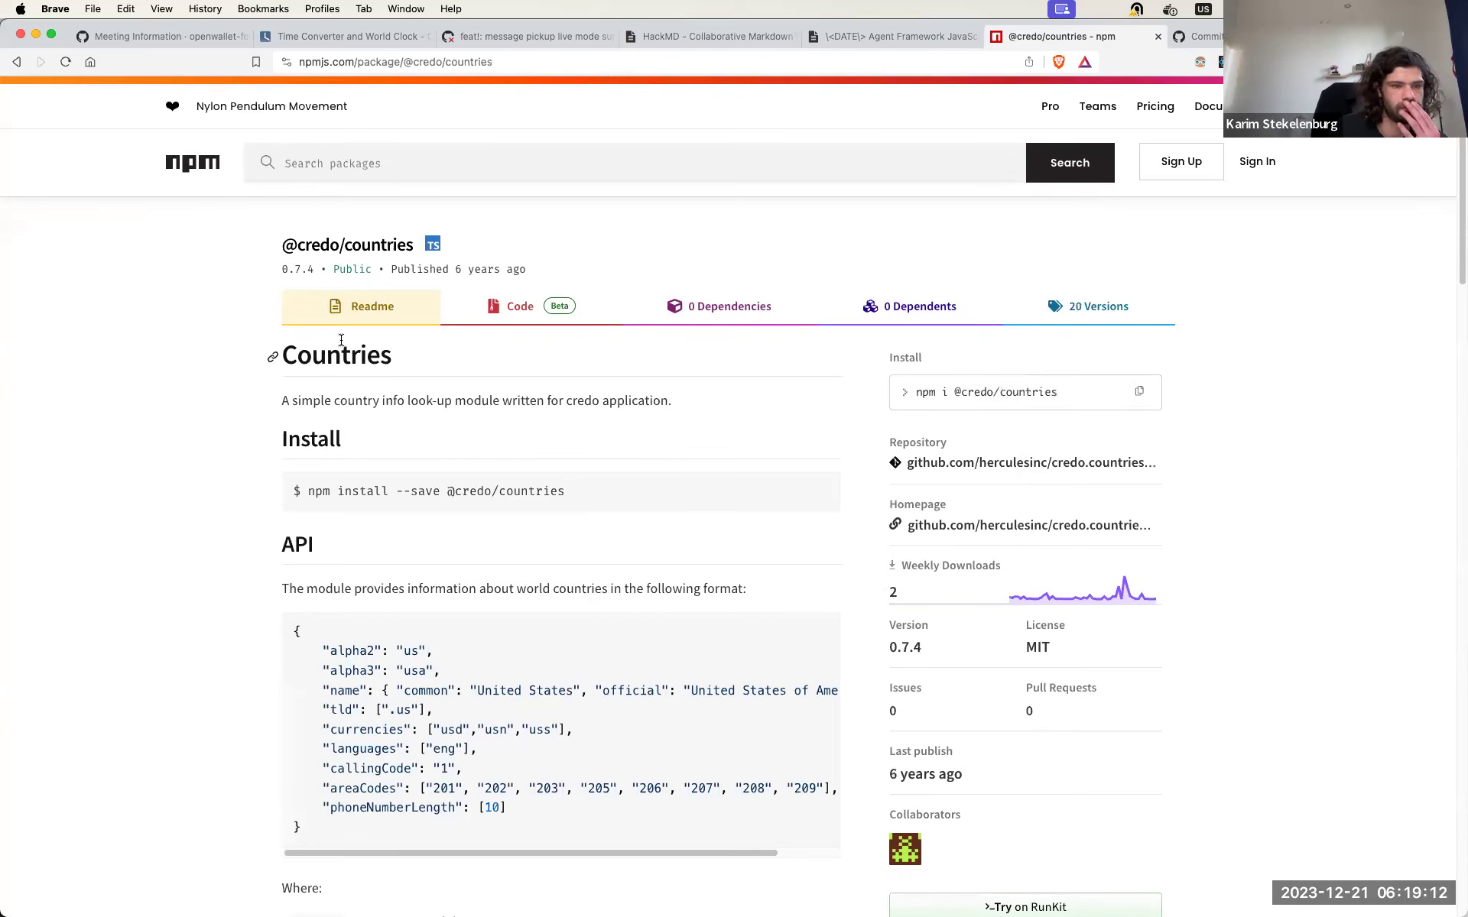
{"action": "scroll", "coordinate": [341, 340], "scroll_direction": "down", "scroll_amount": 3}
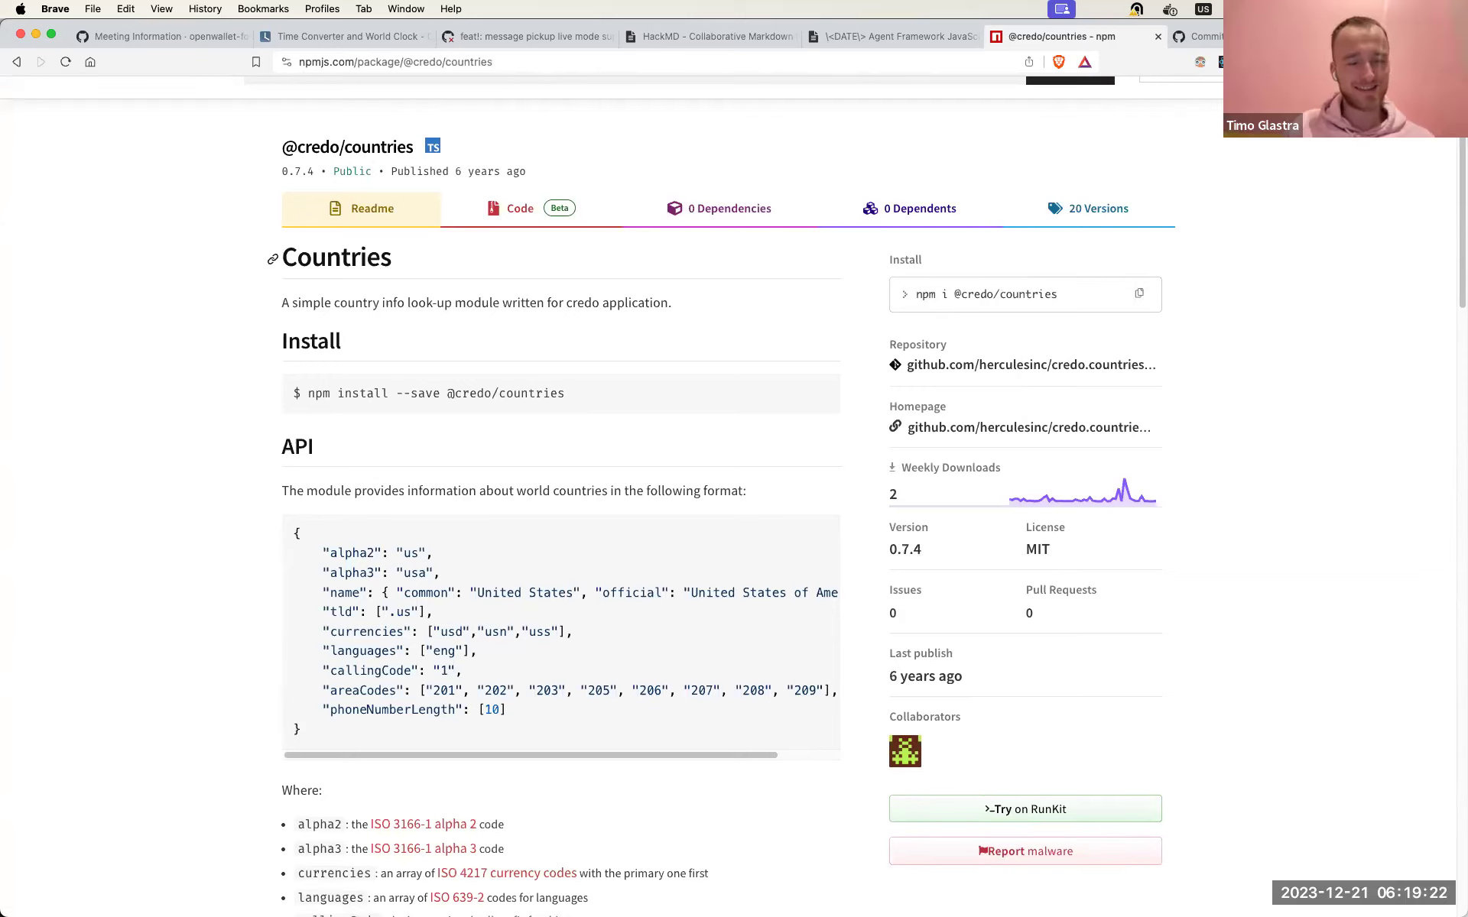
Step: Open the package collaborator's npm profile and look through all of its published packages
{"action": "left_click", "coordinate": [904, 751]}
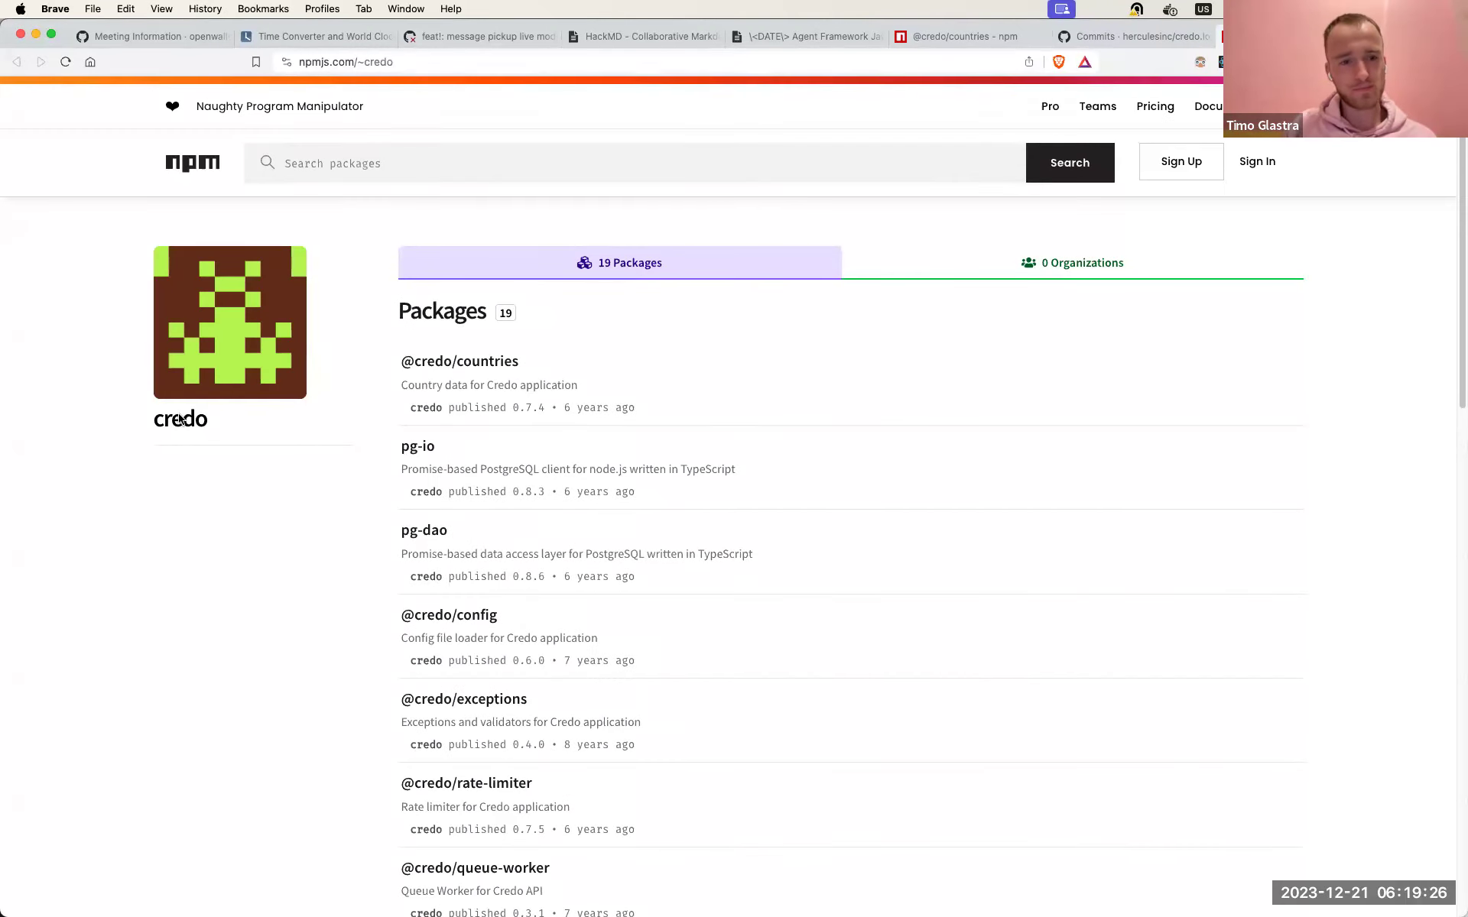
{"action": "scroll", "coordinate": [180, 419], "scroll_direction": "down", "scroll_amount": 5}
{"action": "scroll", "coordinate": [180, 418], "scroll_direction": "down", "scroll_amount": 10}
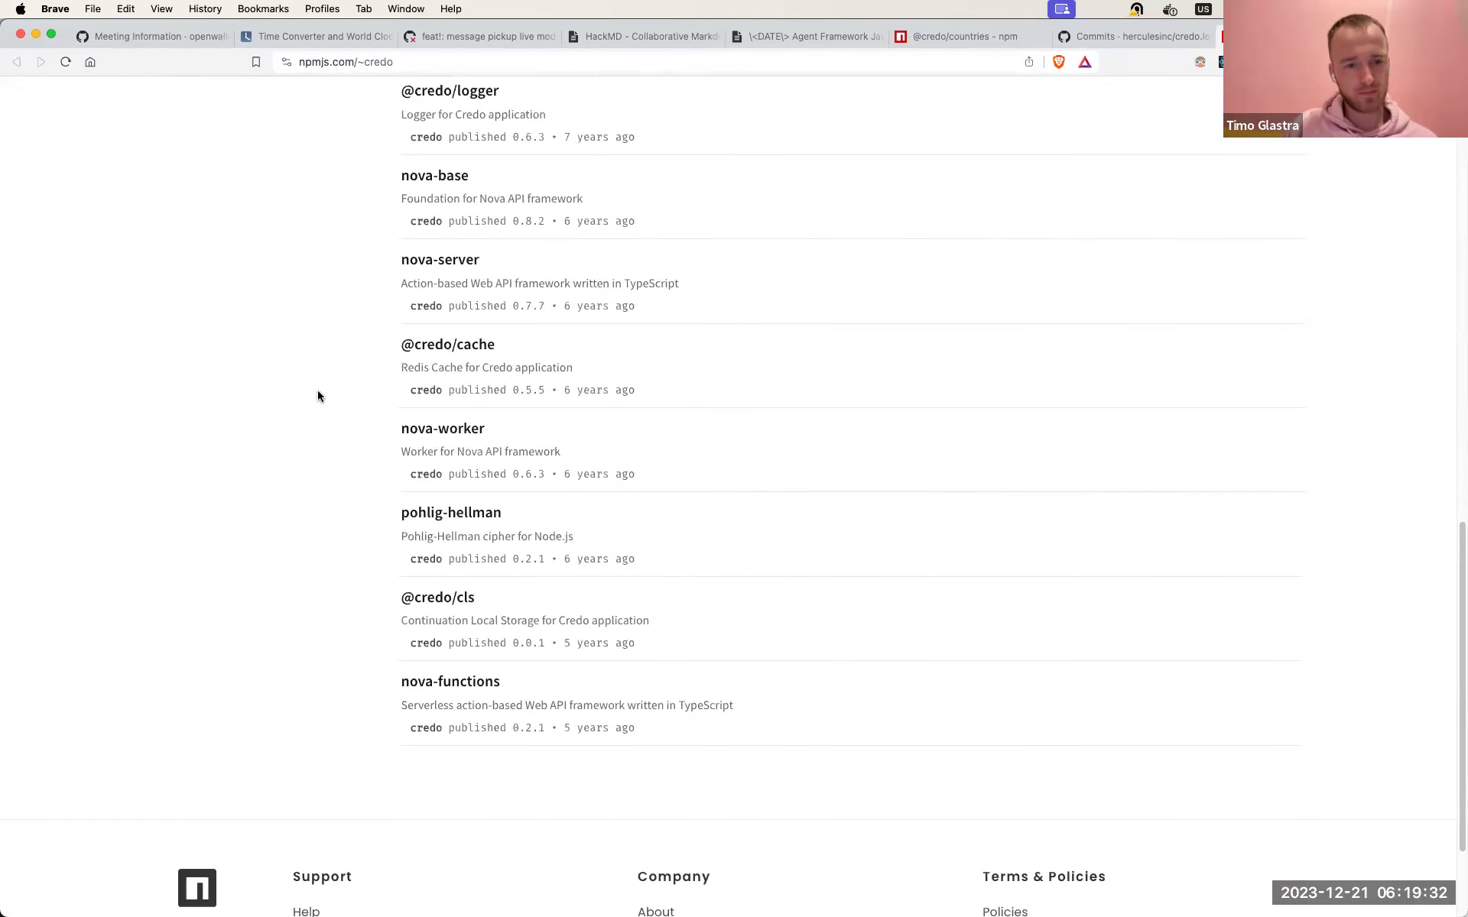
{"action": "scroll", "coordinate": [318, 396], "scroll_direction": "up", "scroll_amount": 15}
{"action": "scroll", "coordinate": [318, 396], "scroll_direction": "up", "scroll_amount": 2}
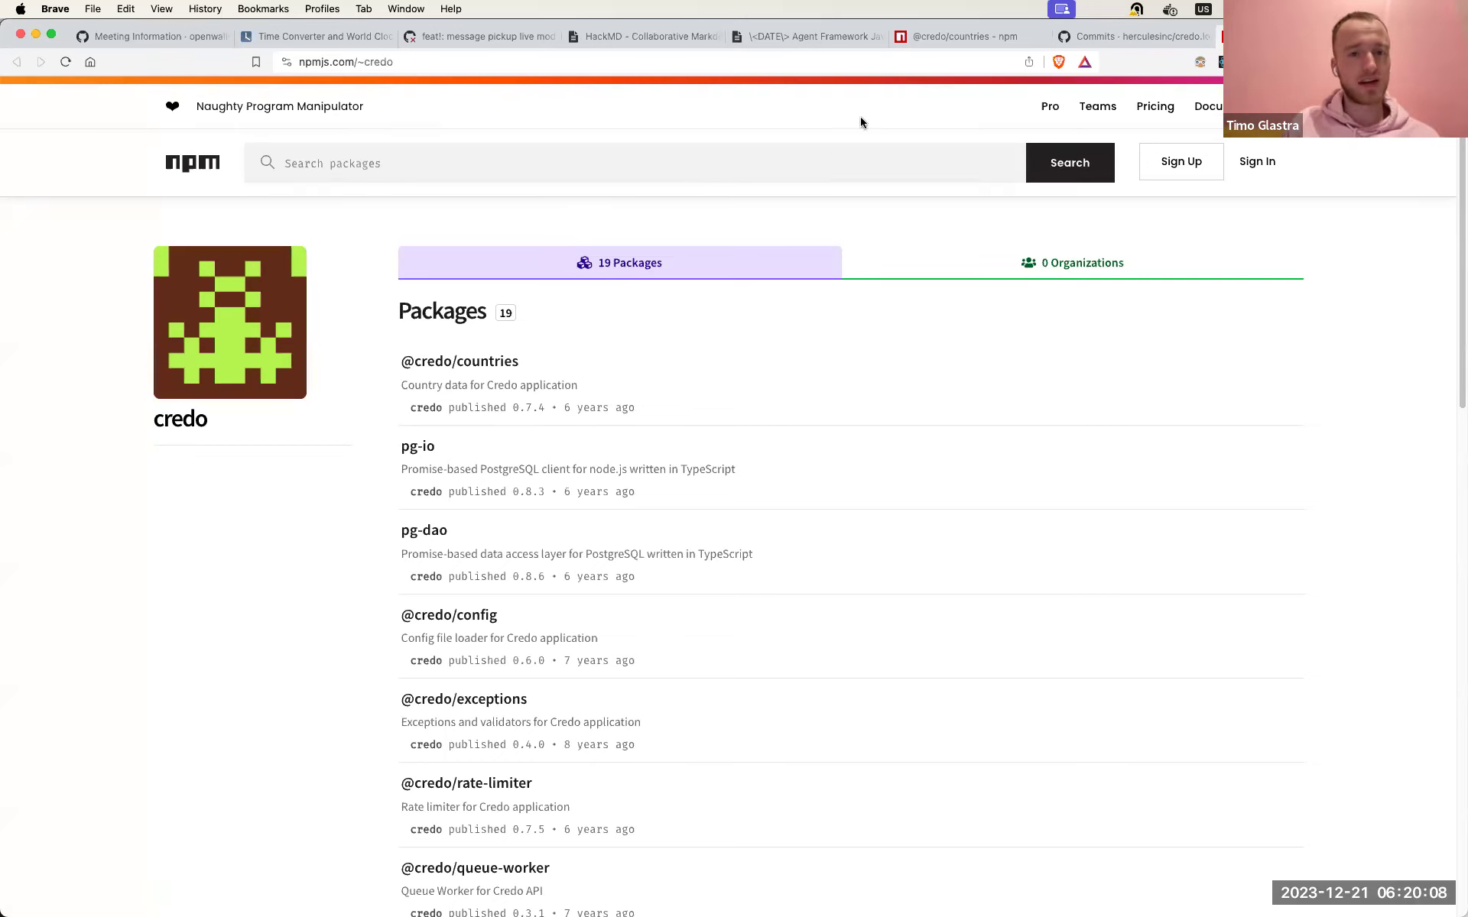
Step: Return to the HackMD meeting notes and append "(WINNER)" to the "Credo / Creddo / Creedo / credots" agenda line
{"action": "left_click", "coordinate": [1124, 40]}
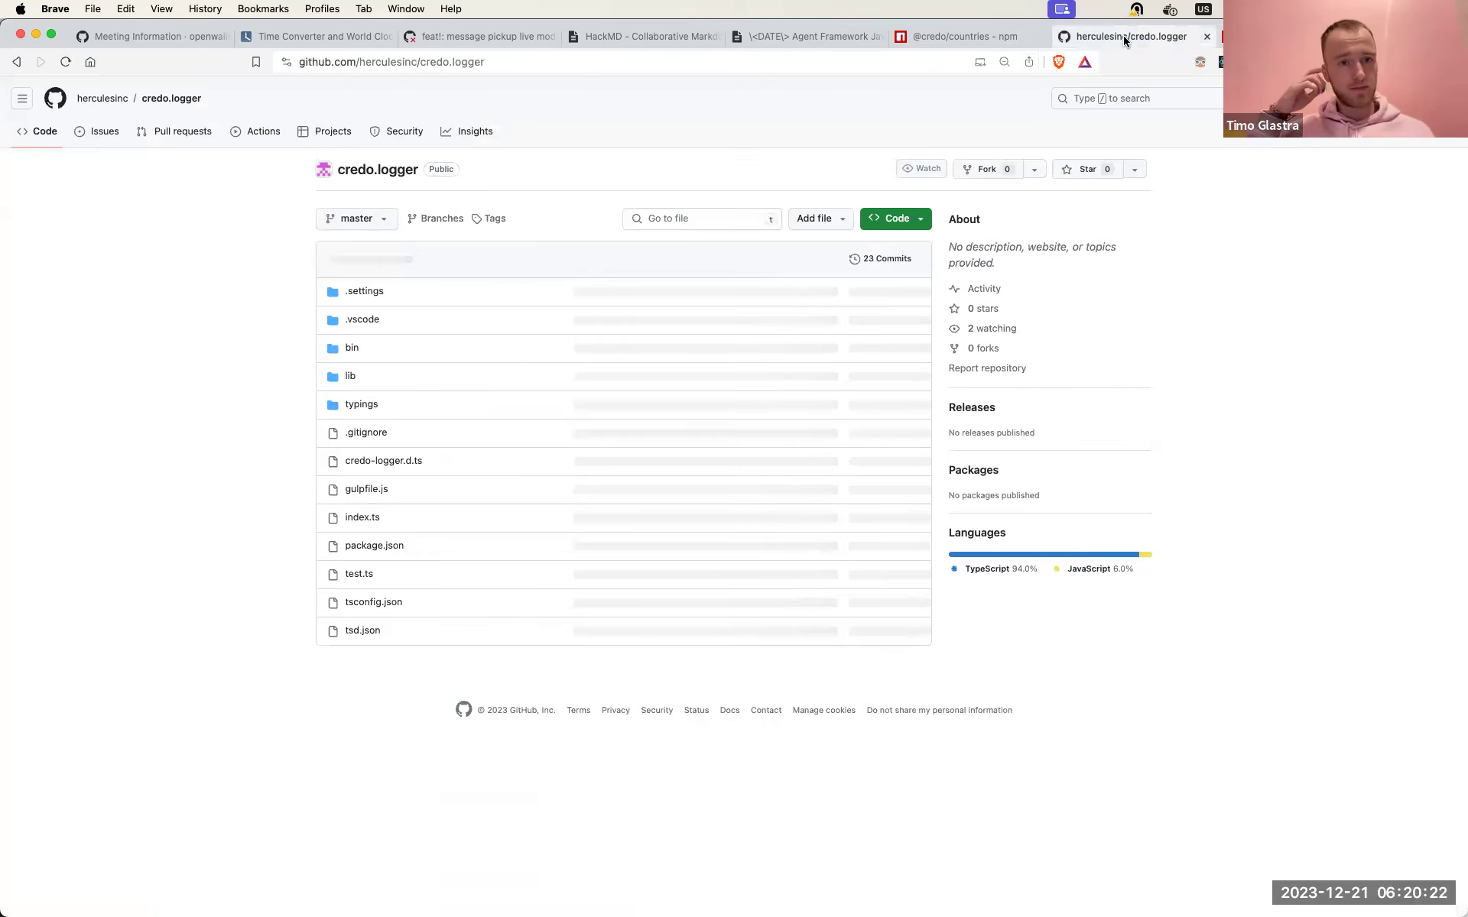
{"action": "left_click", "coordinate": [1003, 40]}
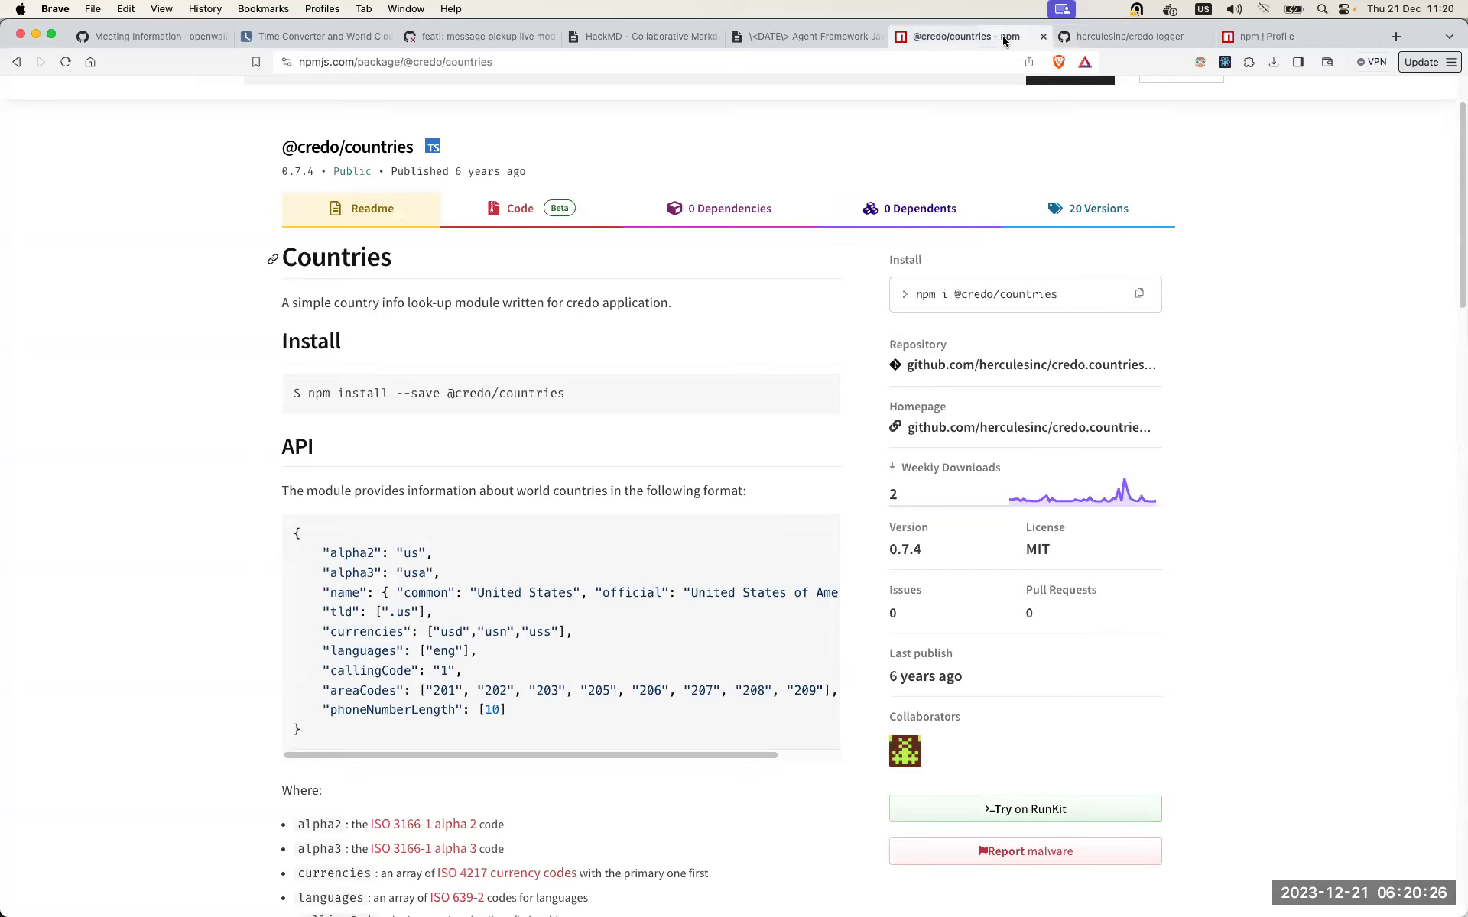
{"action": "left_click", "coordinate": [812, 44]}
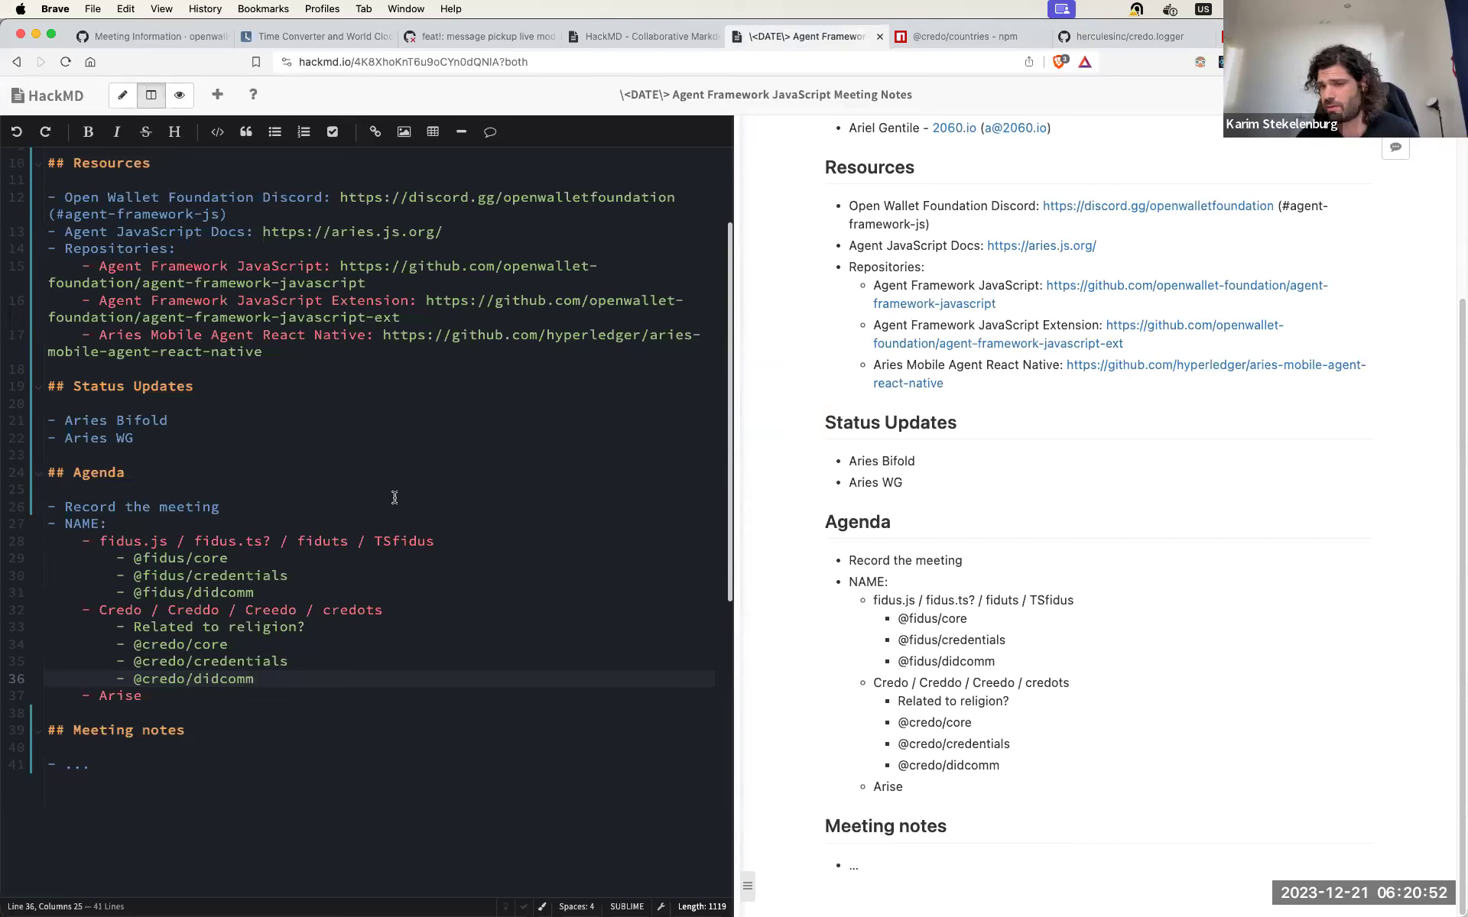
{"action": "left_click", "coordinate": [408, 609]}
{"action": "type", "text": "(WINNER"}
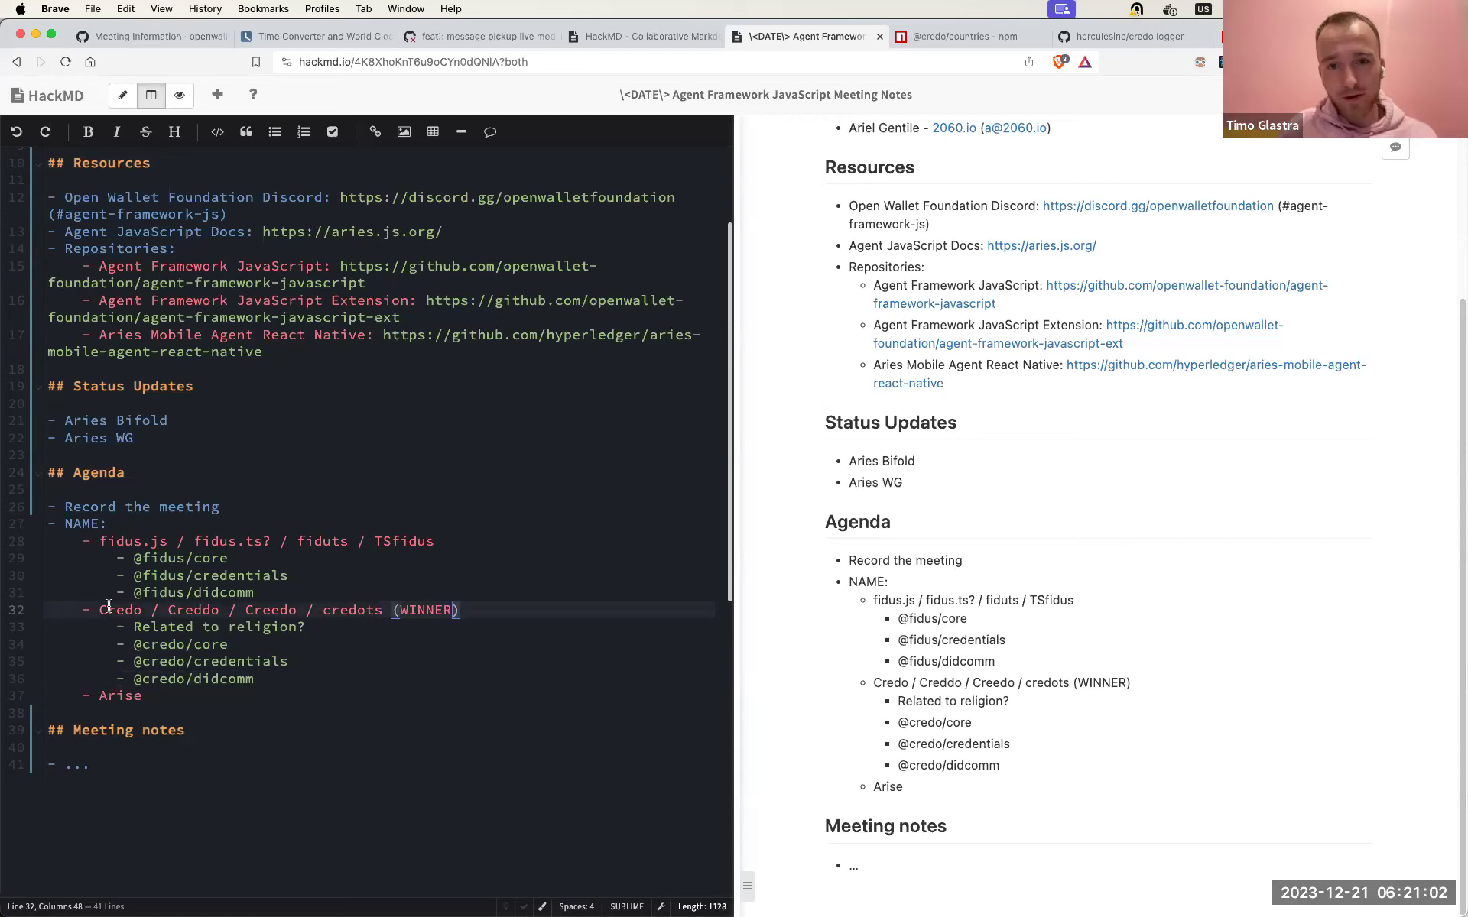
{"action": "left_click", "coordinate": [413, 628]}
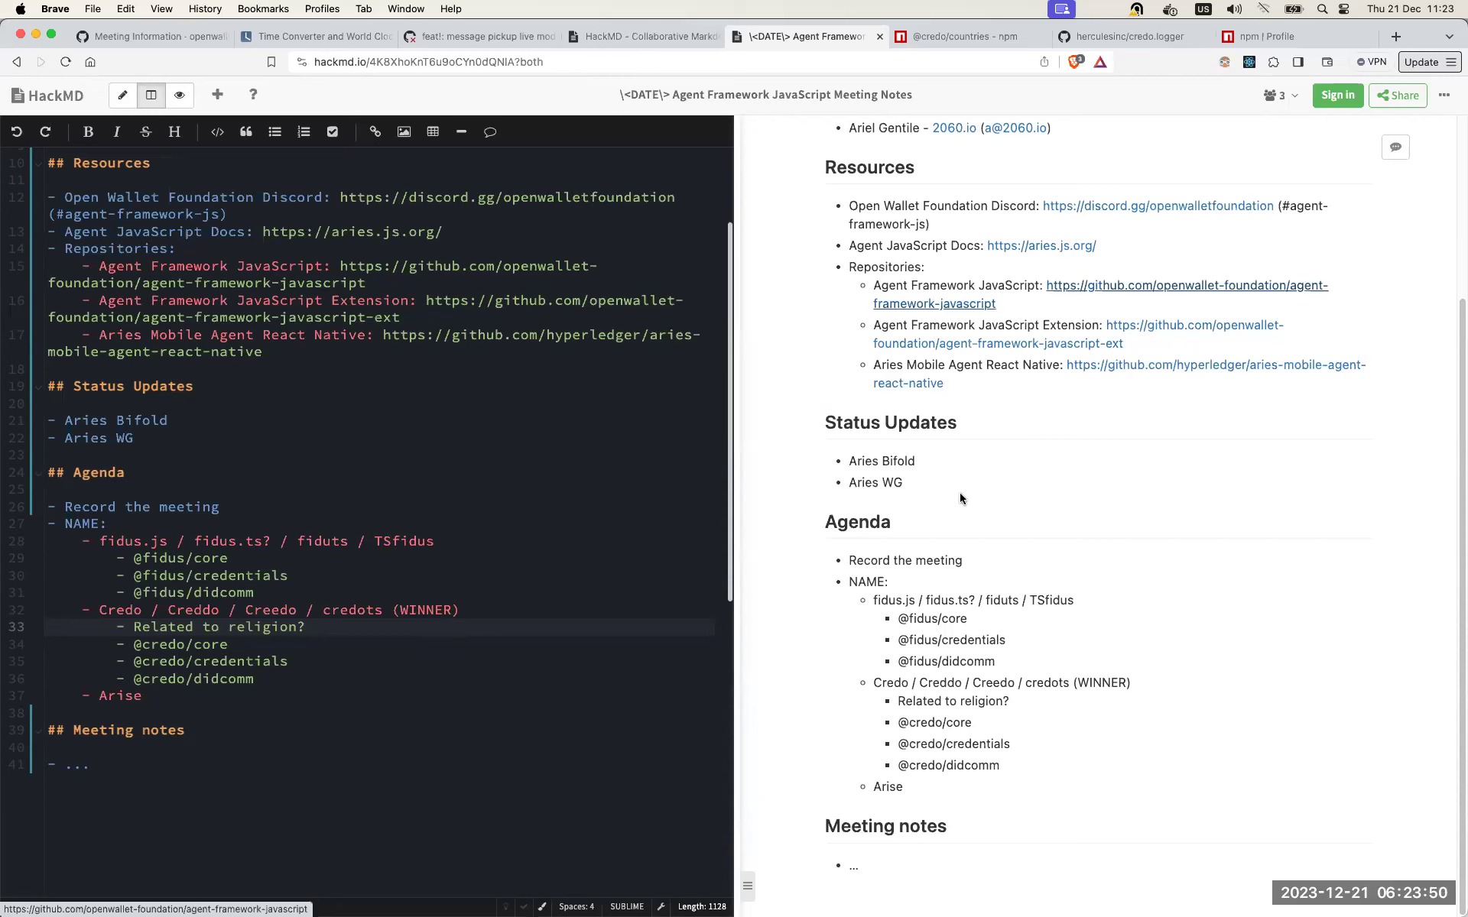
{"action": "left_click", "coordinate": [273, 704]}
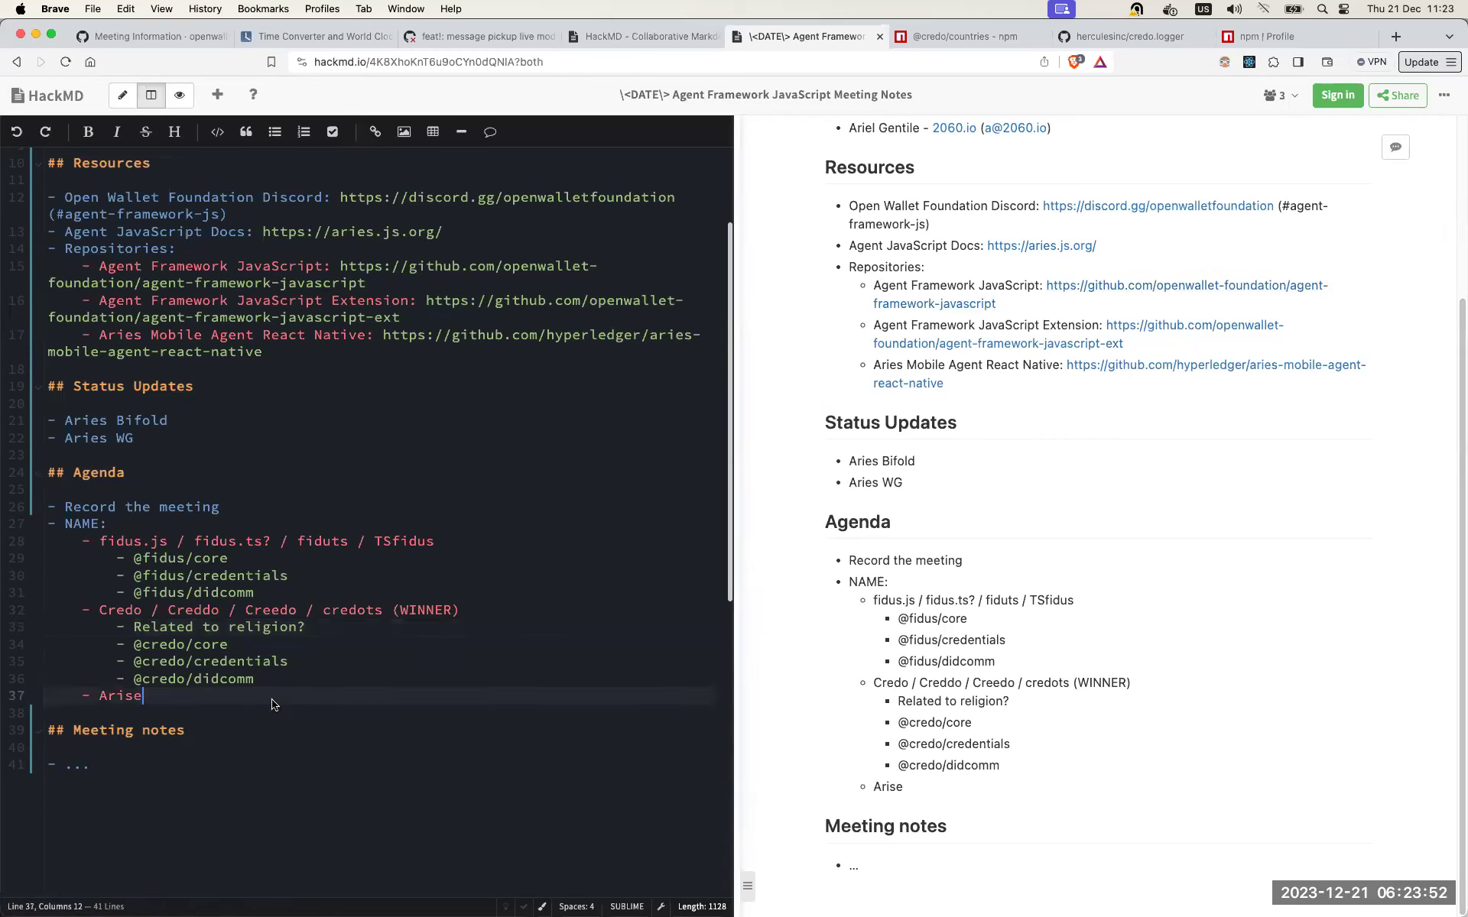
{"action": "key", "text": "alt+shift+Left"}
{"action": "type", "text": "OWF"}
{"action": "key", "text": "Return"}
{"action": "key", "text": "Tab"}
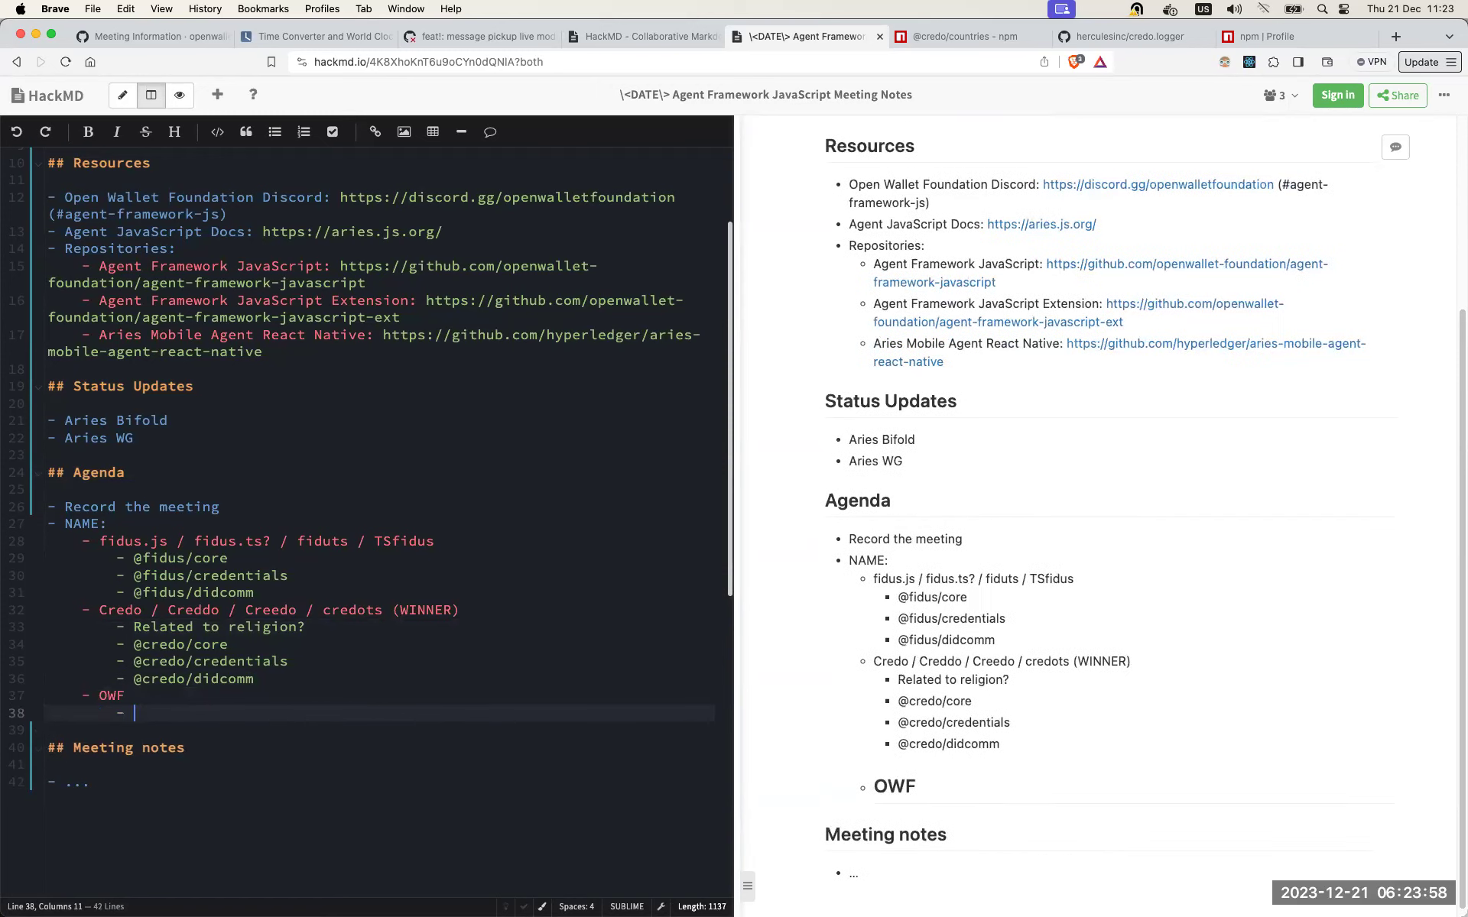
{"action": "type", "text": "@owf"}
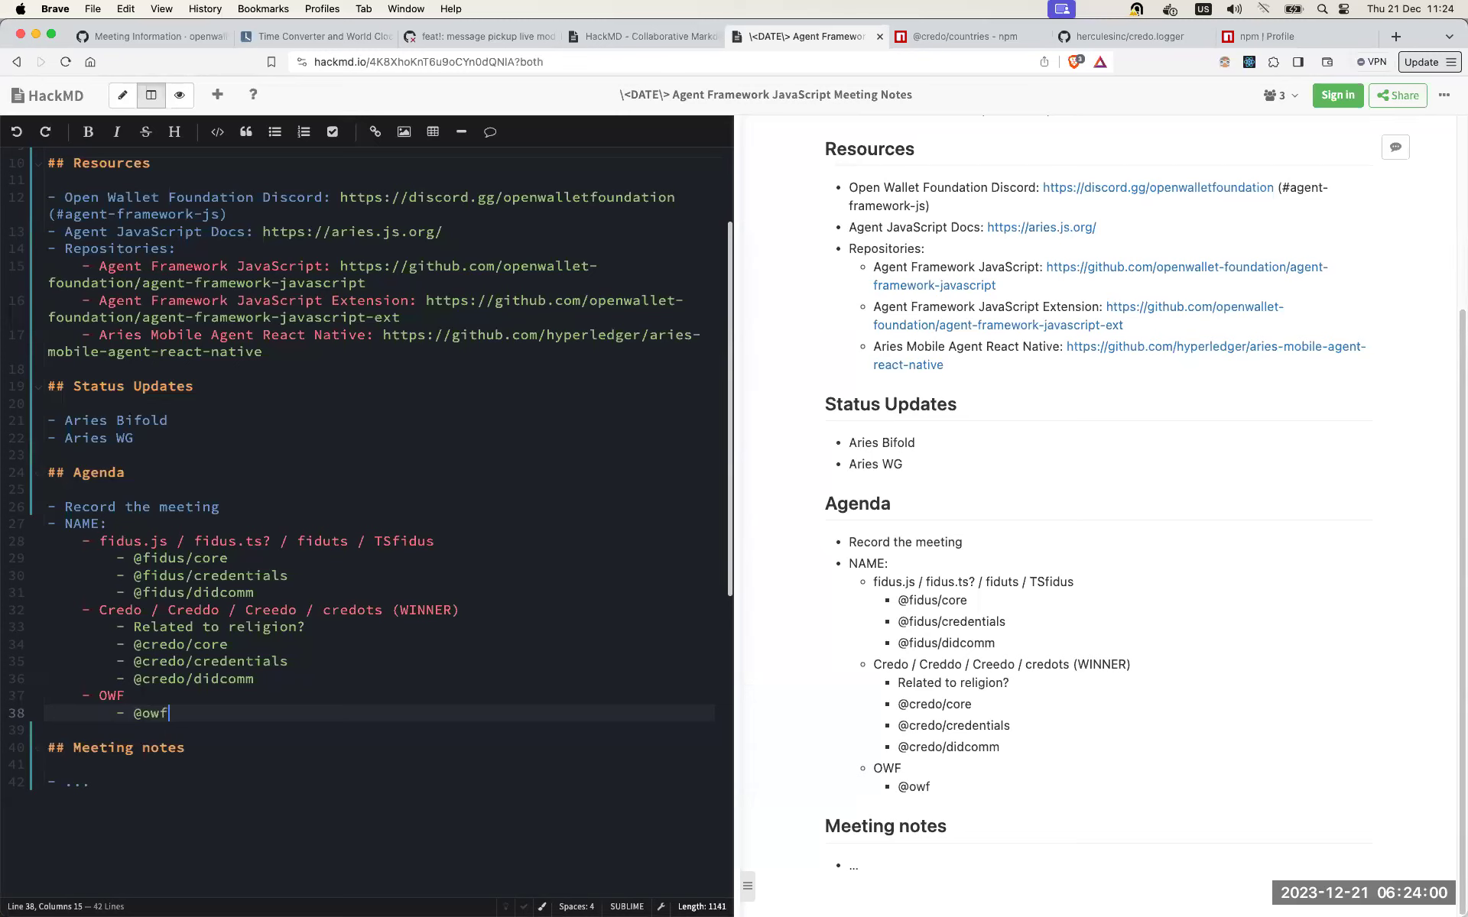
{"action": "type", "text": "/core"}
{"action": "type", "text": "?"}
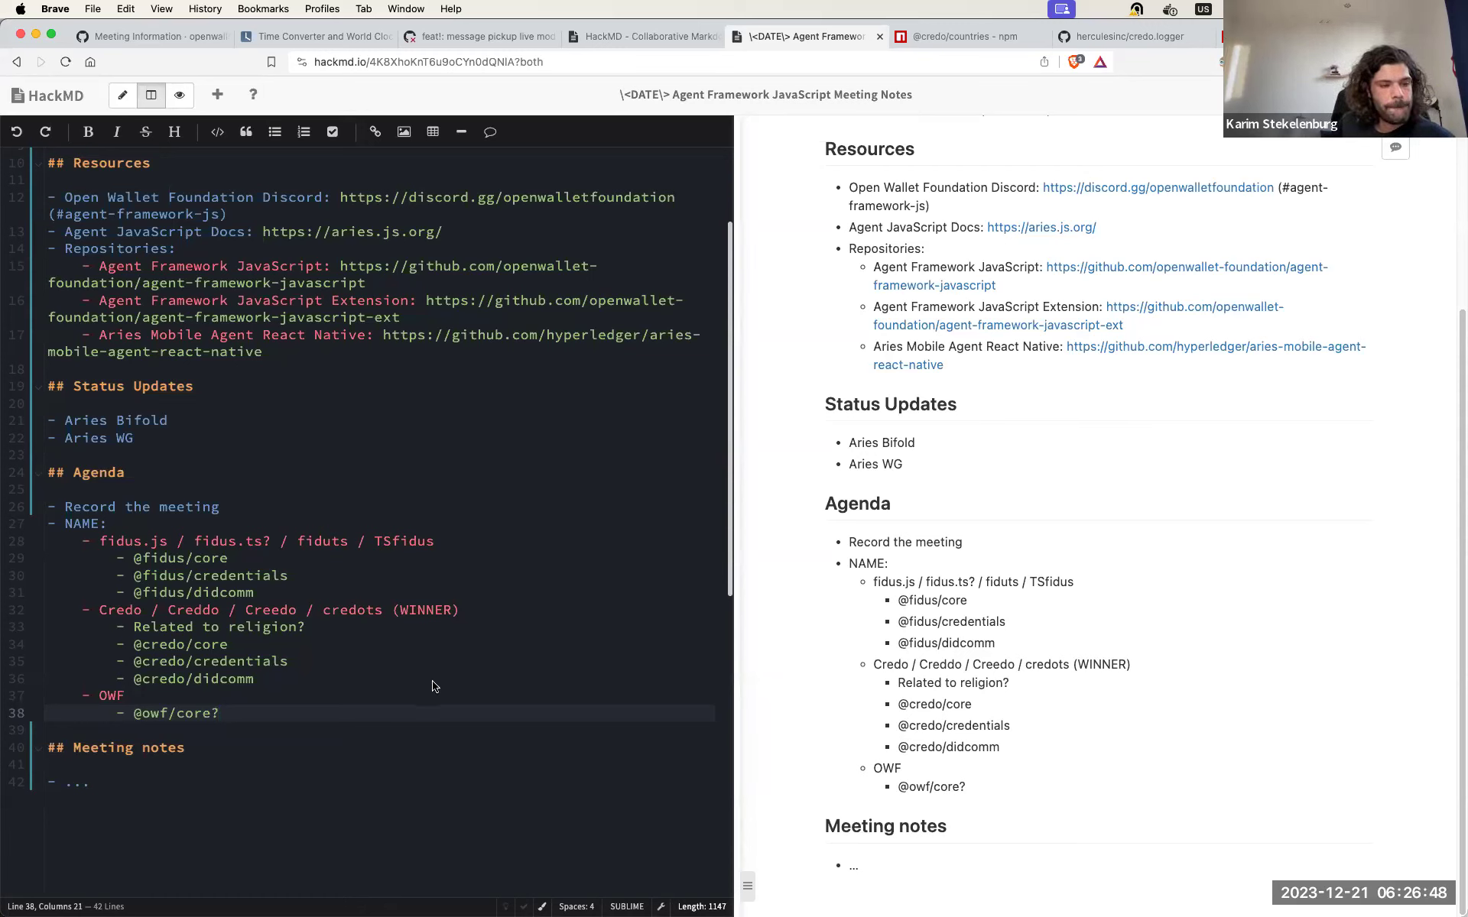
{"action": "double_click", "coordinate": [171, 715]}
{"action": "left_click", "coordinate": [171, 715]}
{"action": "type", "text": "-framework"}
{"action": "key", "text": "alt+shift+Left"}
{"action": "key", "text": "alt+shift+Left"}
{"action": "key", "text": "BackSpace"}
{"action": "key", "text": "Left"}
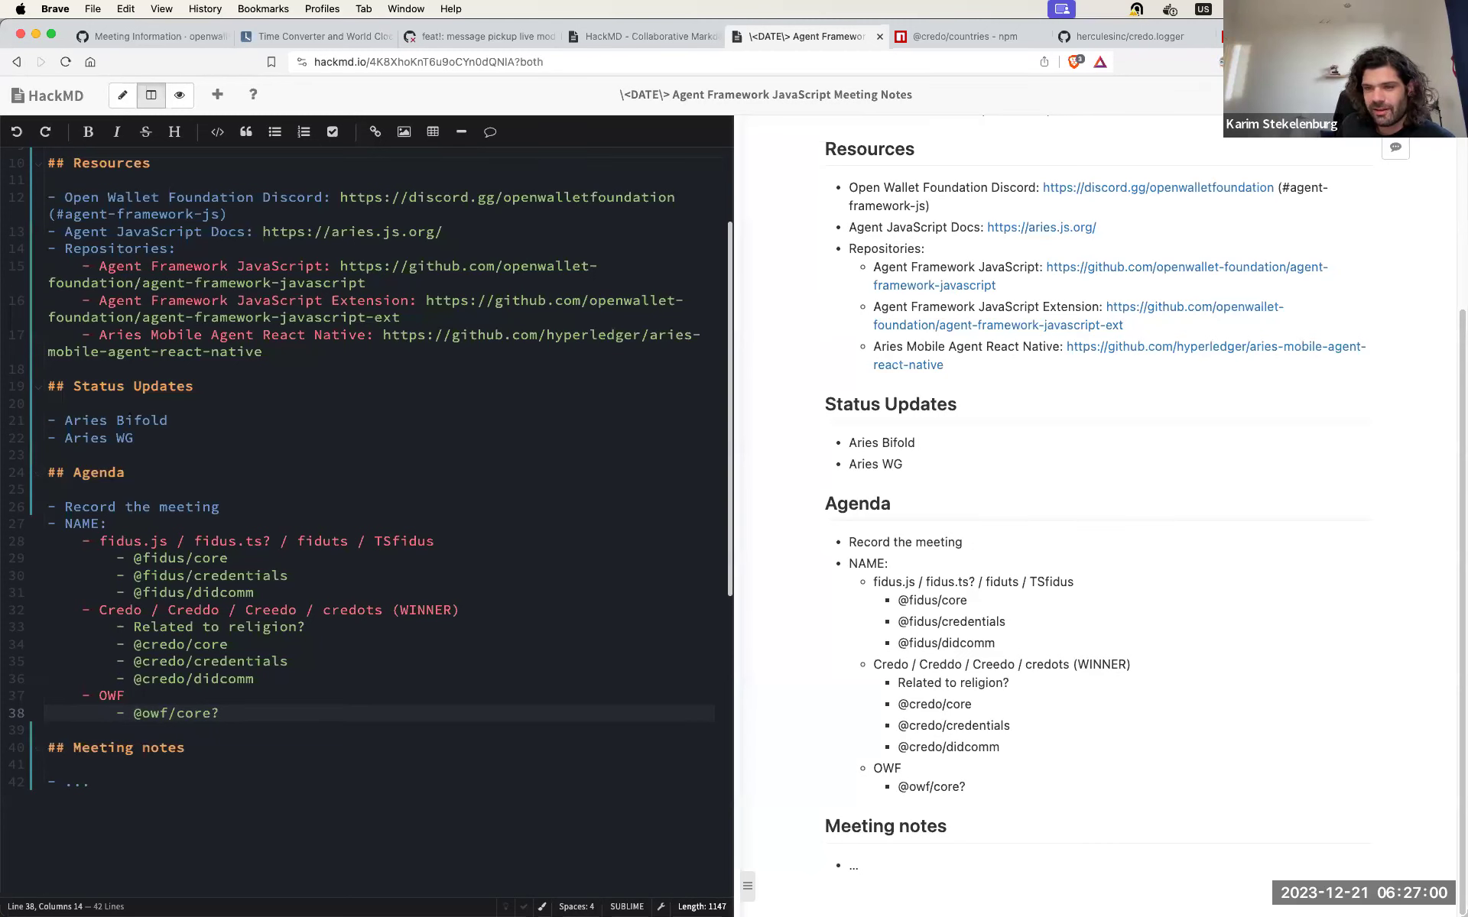
{"action": "double_click", "coordinate": [157, 713]}
{"action": "left_click", "coordinate": [163, 713]}
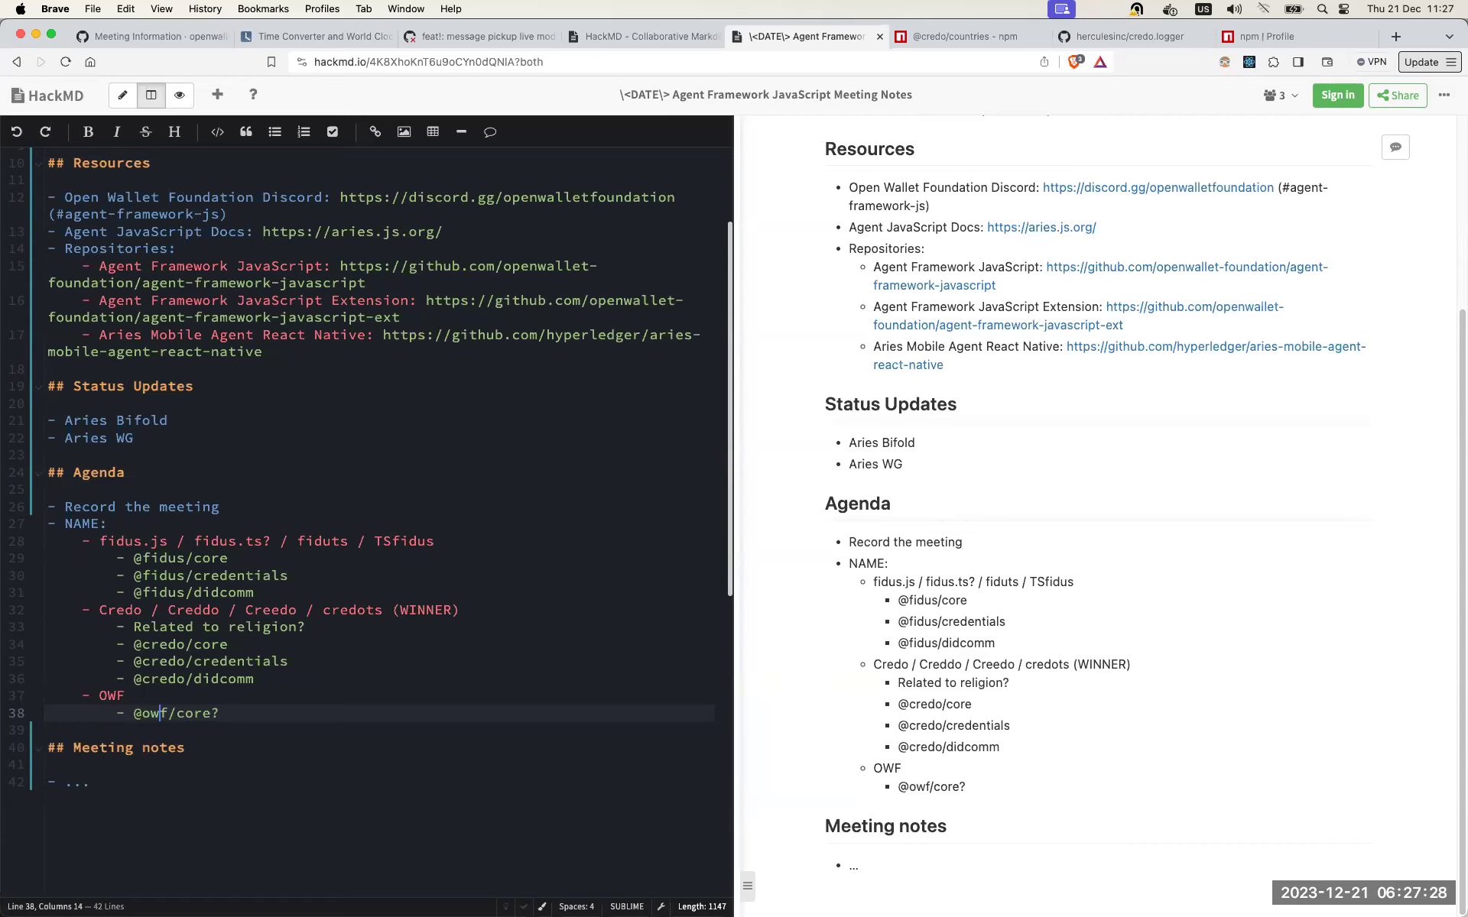
{"action": "left_click", "coordinate": [151, 714]}
{"action": "type", "text": "pen-wa"}
{"action": "key", "text": "Delete"}
{"action": "type", "text": "llet"}
{"action": "key", "text": "Right"}
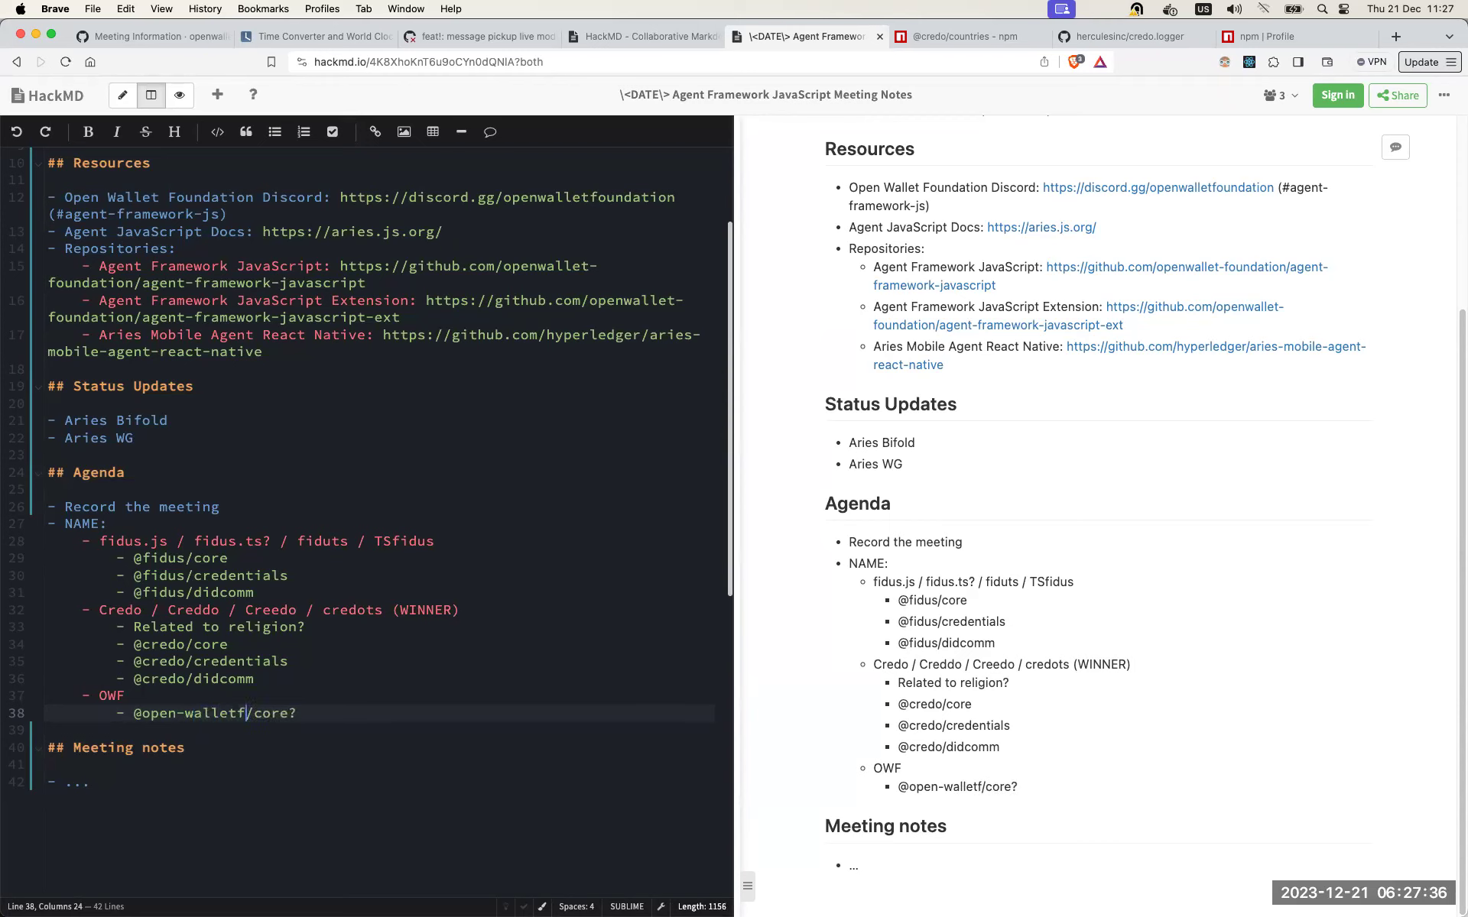
{"action": "type", "text": "-f"}
{"action": "key", "text": "Delete"}
{"action": "type", "text": "ramewo"}
{"action": "type", "text": "rk"}
{"action": "key", "text": "Right"}
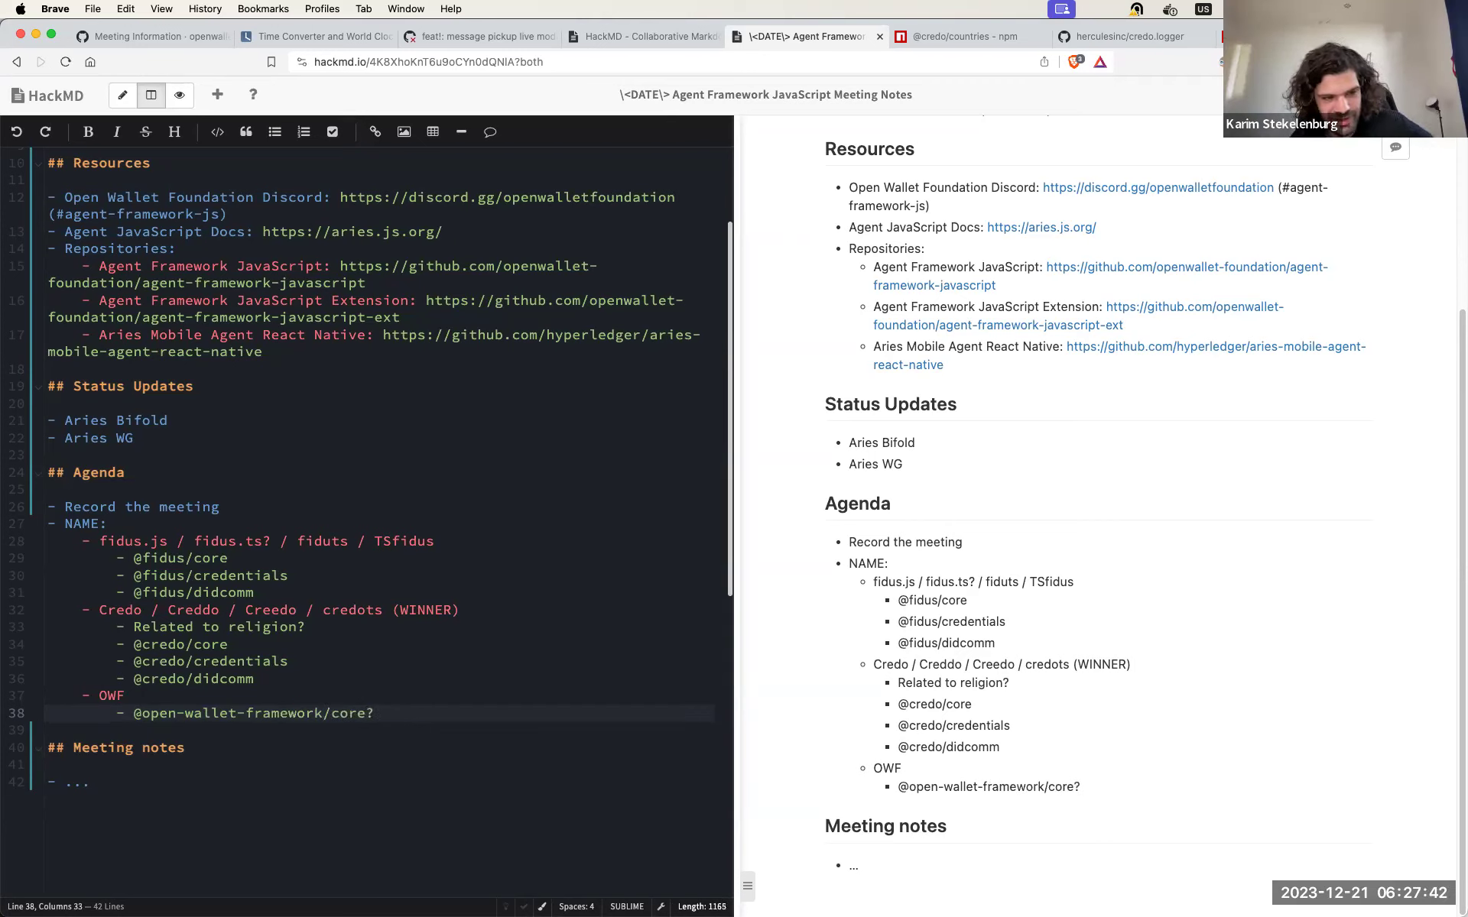
{"action": "left_click", "coordinate": [365, 713]}
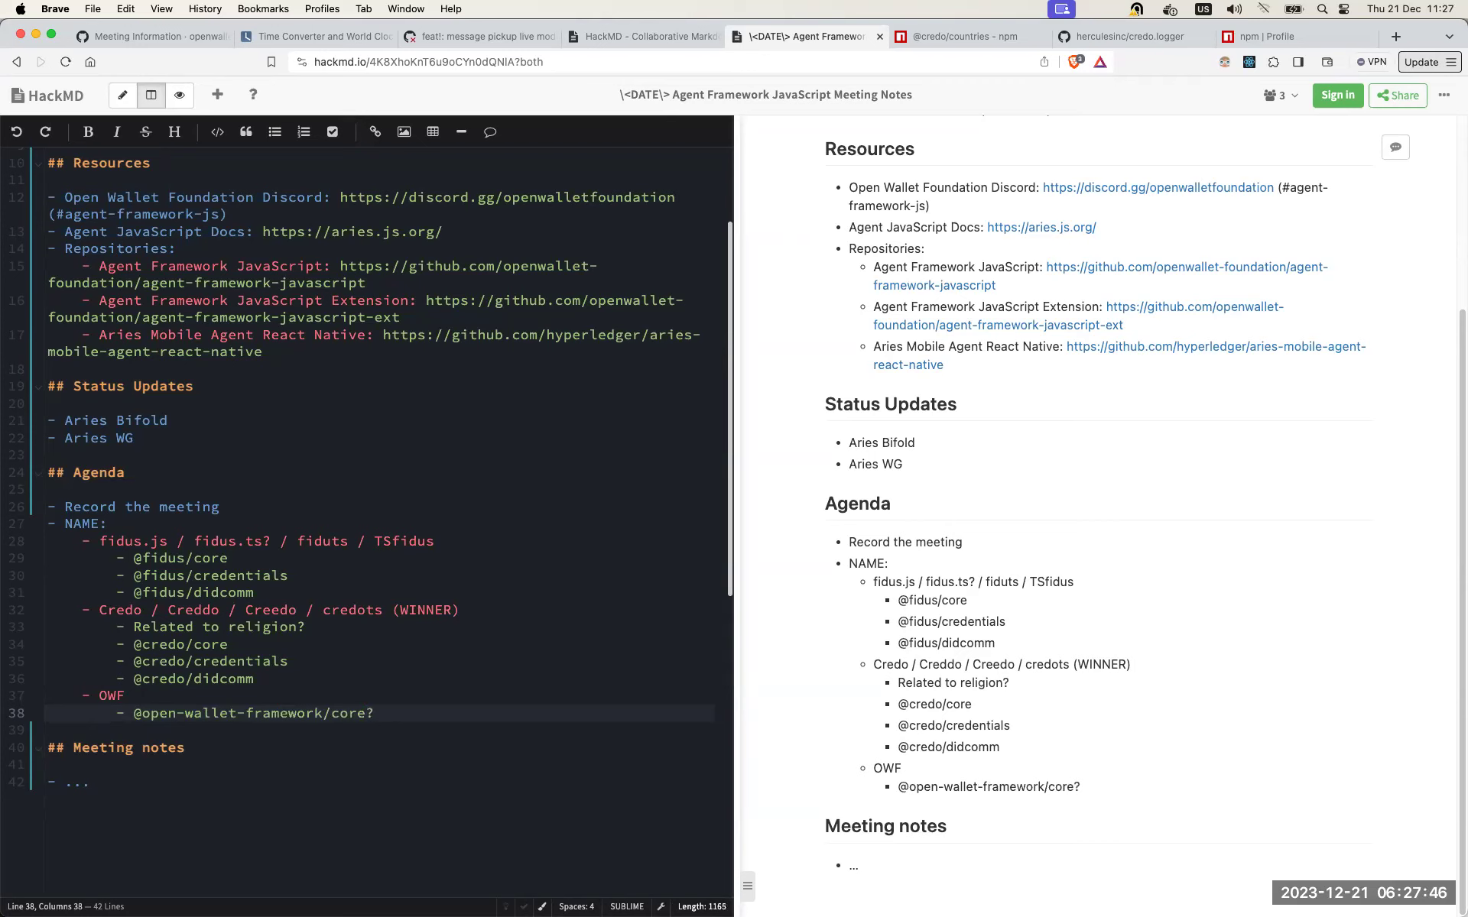
{"action": "key", "text": "alt+shift+Left"}
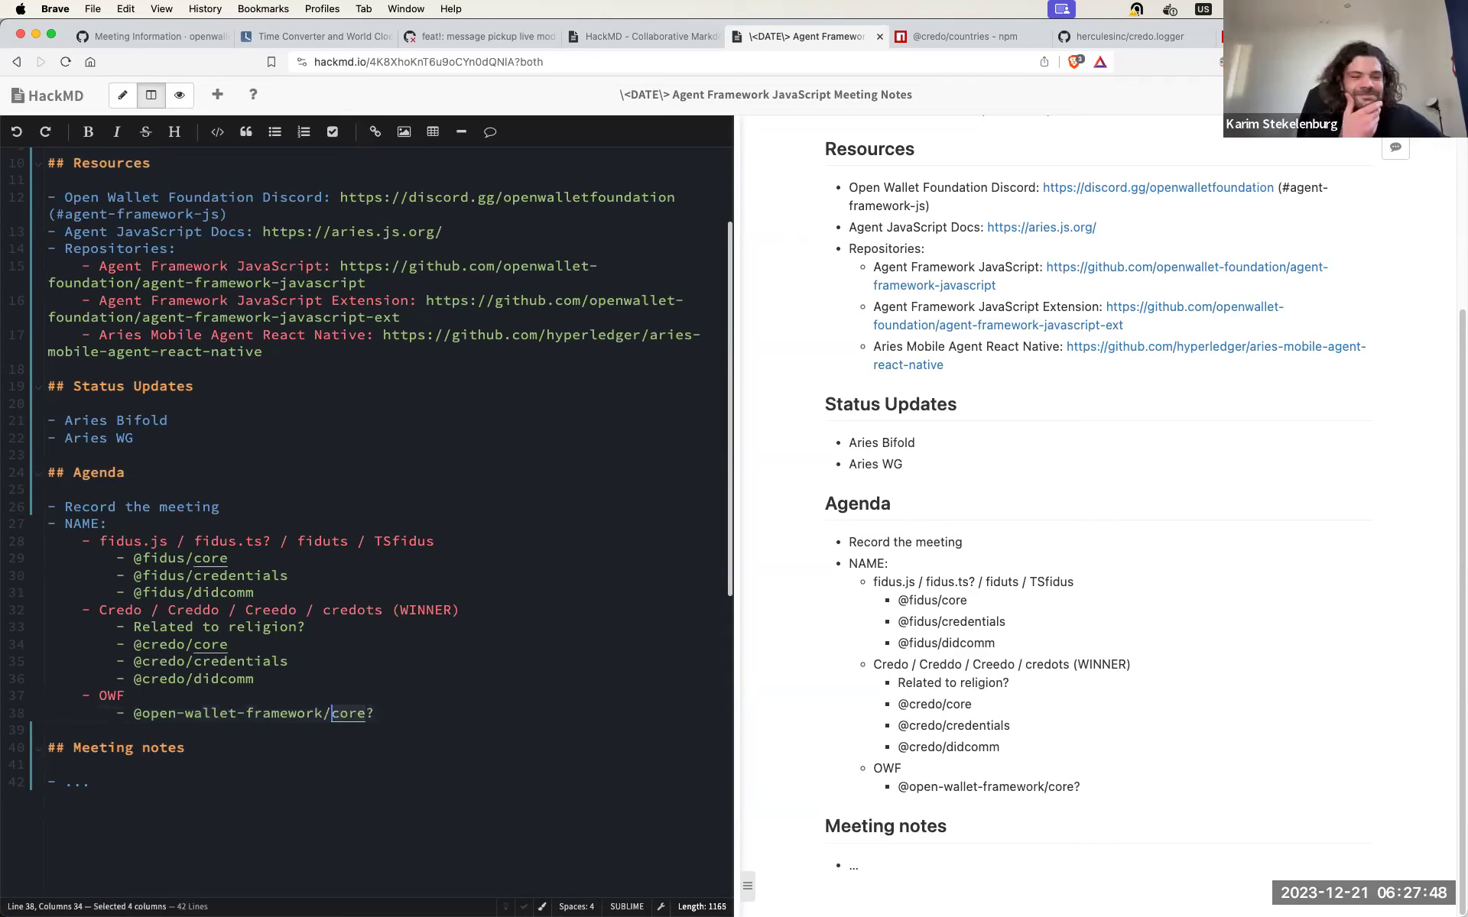
{"action": "type", "text": "openi"}
{"action": "type", "text": "d"}
{"action": "type", "text": "-for"}
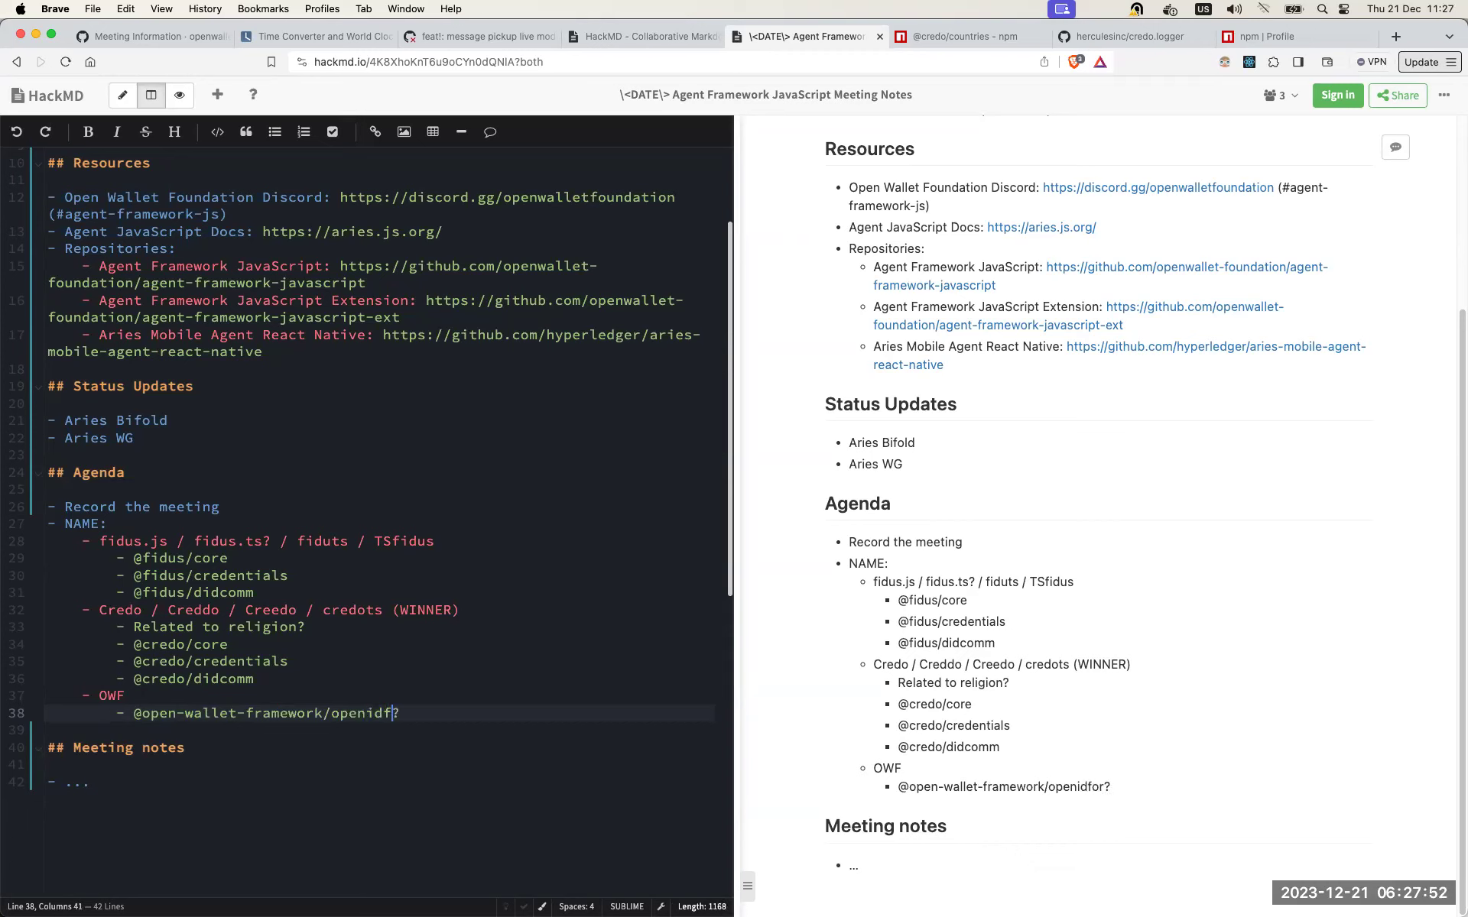
{"action": "type", "text": "-verifiable"}
{"action": "type", "text": "-credentials"}
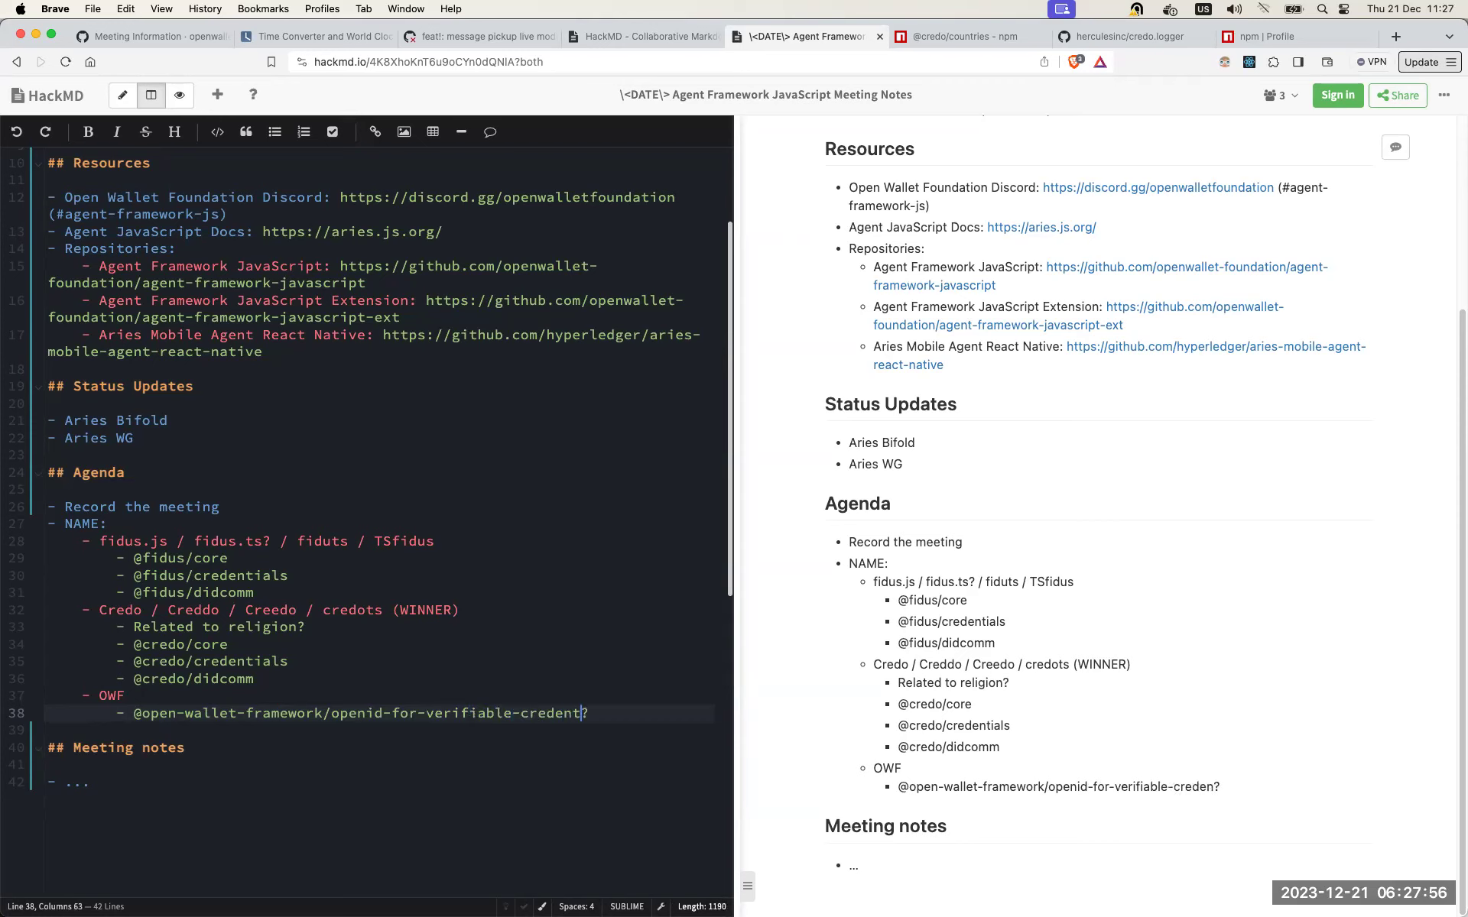
Step: Replace "openid-for-verifiable-credentials" in the nested OWF item with "openid4vc-client", keeping the question mark
{"action": "key", "text": "Up"}
{"action": "key", "text": "Down"}
{"action": "type", "text": "-client"}
{"action": "key", "text": "alt+shift+Left"}
{"action": "key", "text": "alt+shift+Left"}
{"action": "key", "text": "alt+shift+Left"}
{"action": "key", "text": "alt+shift+Left"}
{"action": "key", "text": "shift+Left"}
{"action": "key", "text": "alt+shift+Left"}
{"action": "type", "text": "open"}
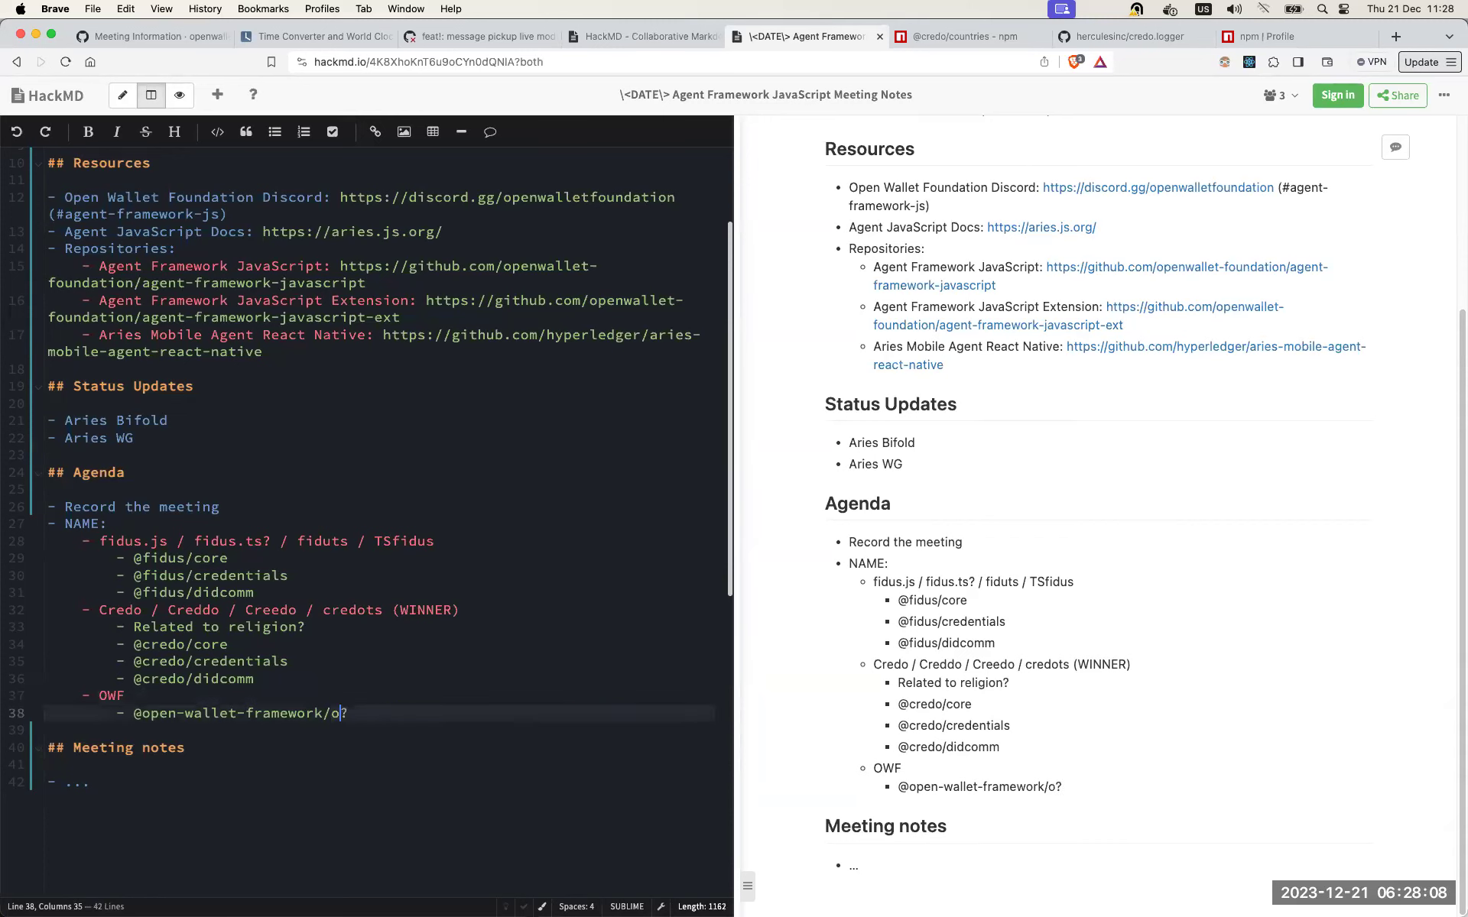
{"action": "type", "text": "id4vc-client"}
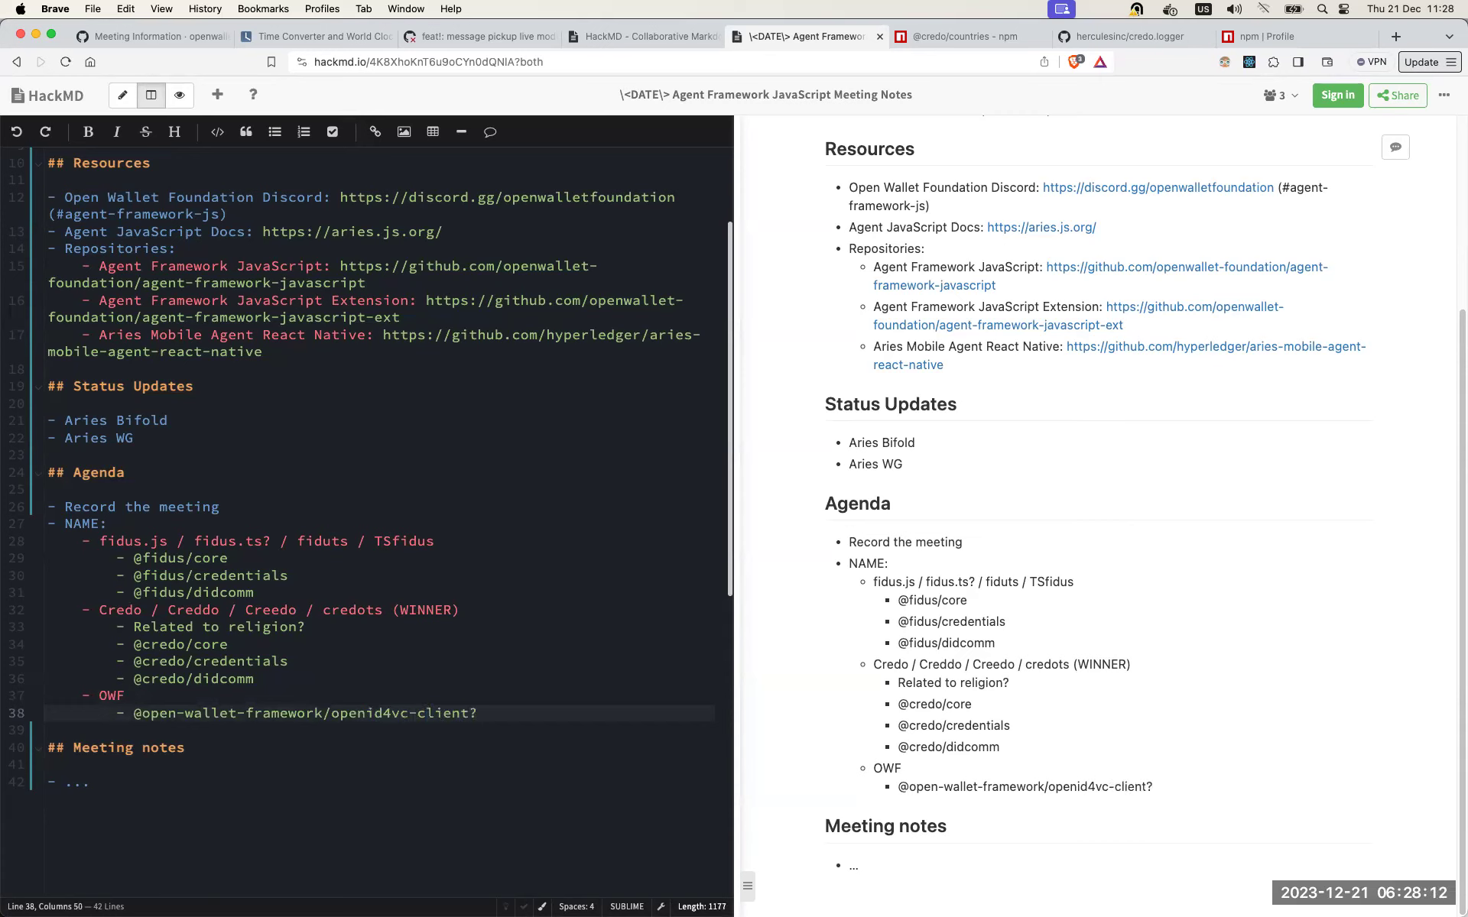
Step: Remove the scope name "open-wallet-framework" from the nested OWF item, keeping the @ sign and the slash
{"action": "left_click", "coordinate": [444, 713]}
{"action": "left_click", "coordinate": [339, 714]}
{"action": "left_click_drag", "start_coordinate": [324, 713], "coordinate": [246, 713]}
{"action": "key", "text": "alt+shift+Right"}
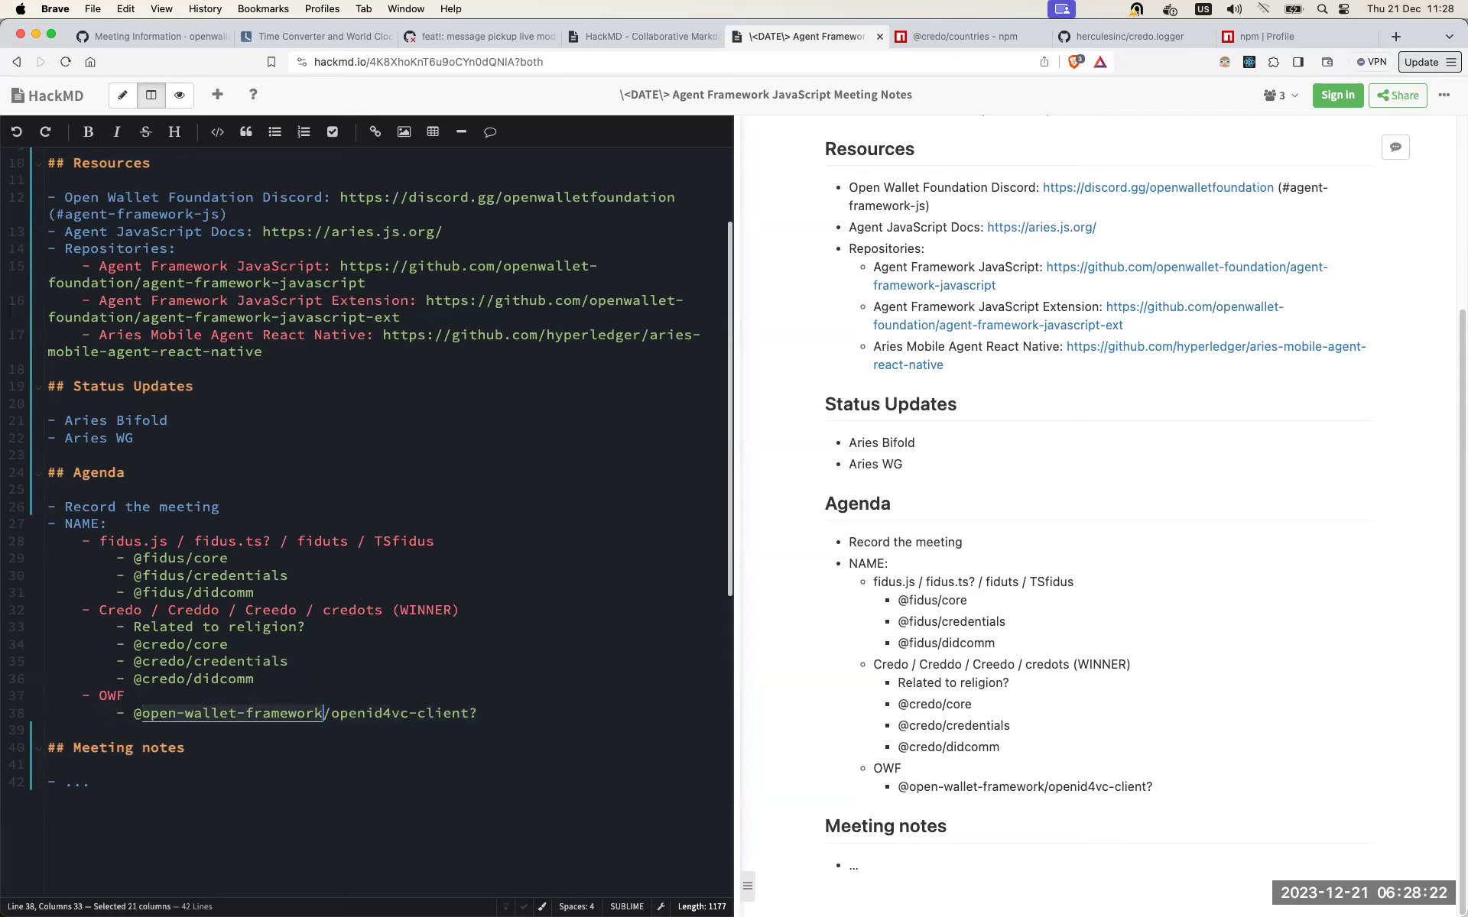
{"action": "key", "text": "BackSpace"}
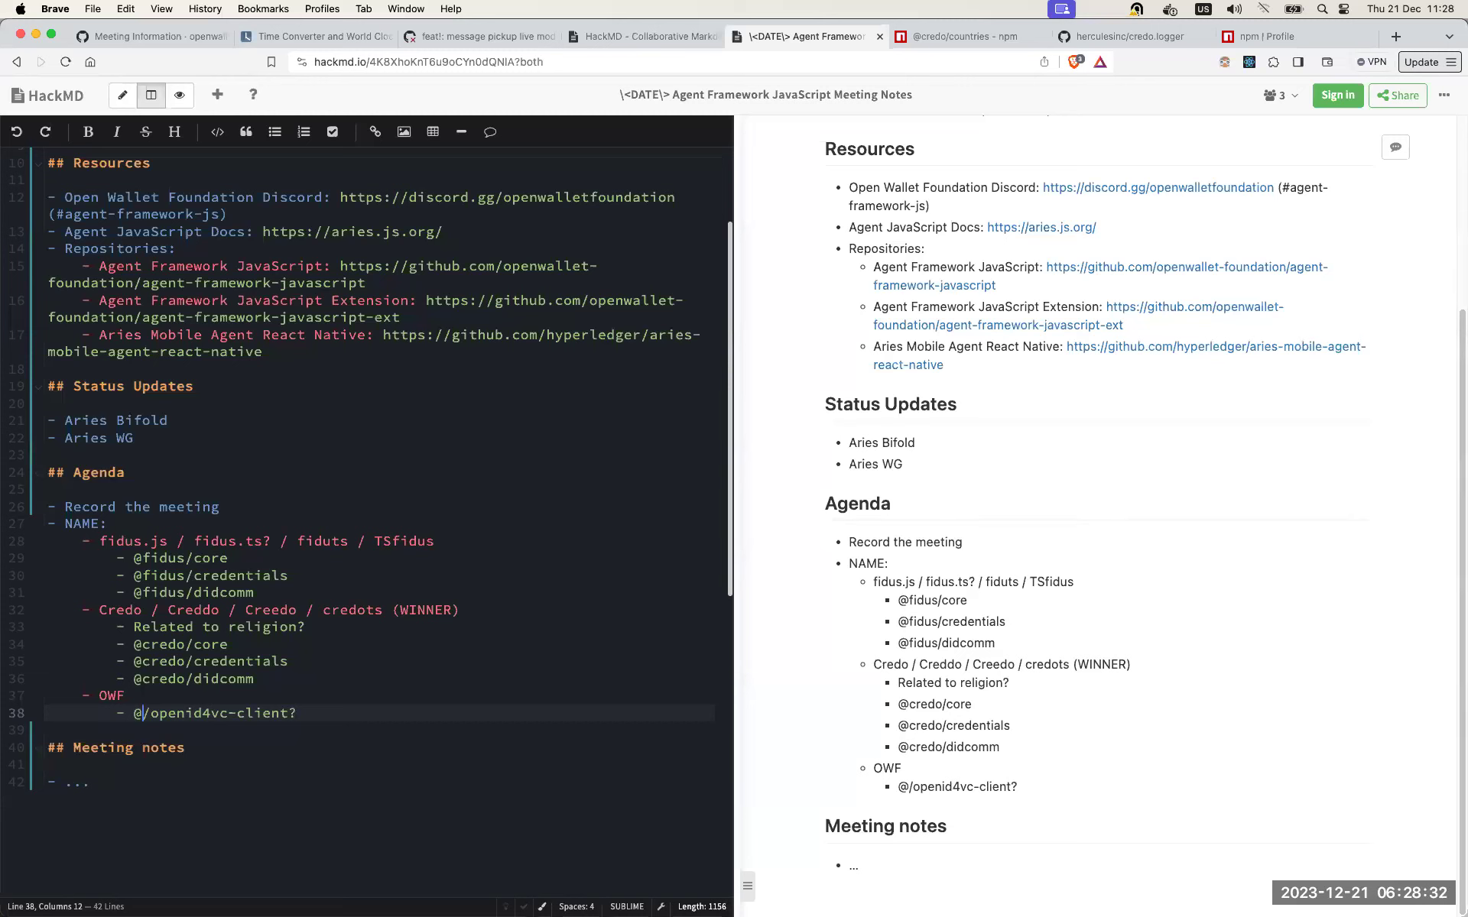
Step: Try "did-ts" as the package scope in the nested OWF item, erasing it back to "@d"
{"action": "type", "text": "did-ts"}
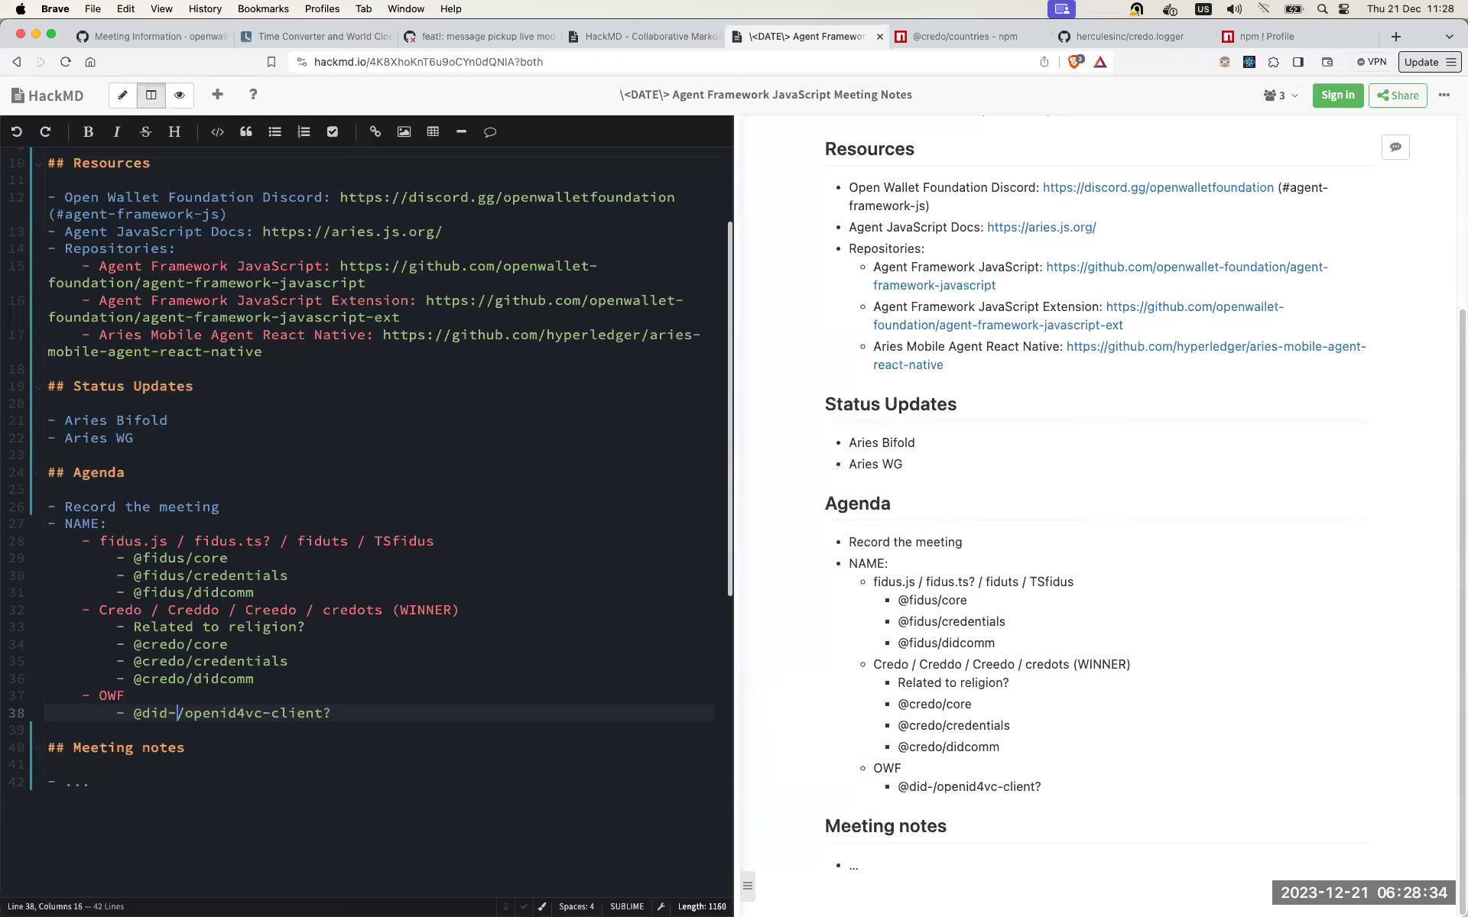
{"action": "key", "text": "shift+Left"}
{"action": "key", "text": "shift+Left"}
{"action": "key", "text": "shift+Left"}
{"action": "key", "text": "BackSpace"}
{"action": "key", "text": "BackSpace"}
{"action": "key", "text": "BackSpace"}
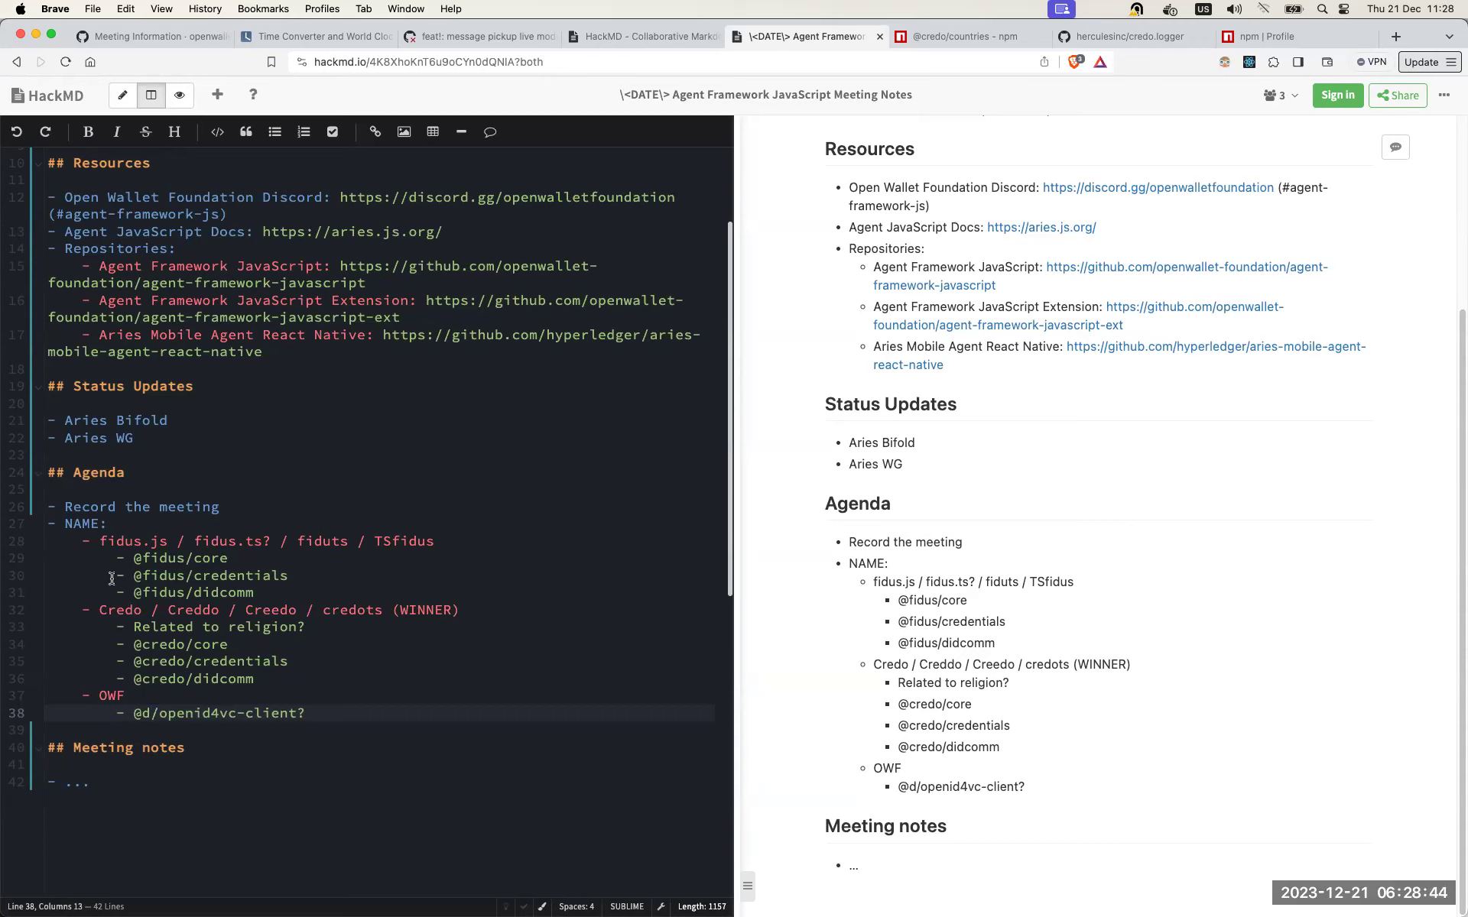
{"action": "left_click_drag", "start_coordinate": [100, 542], "coordinate": [143, 542]}
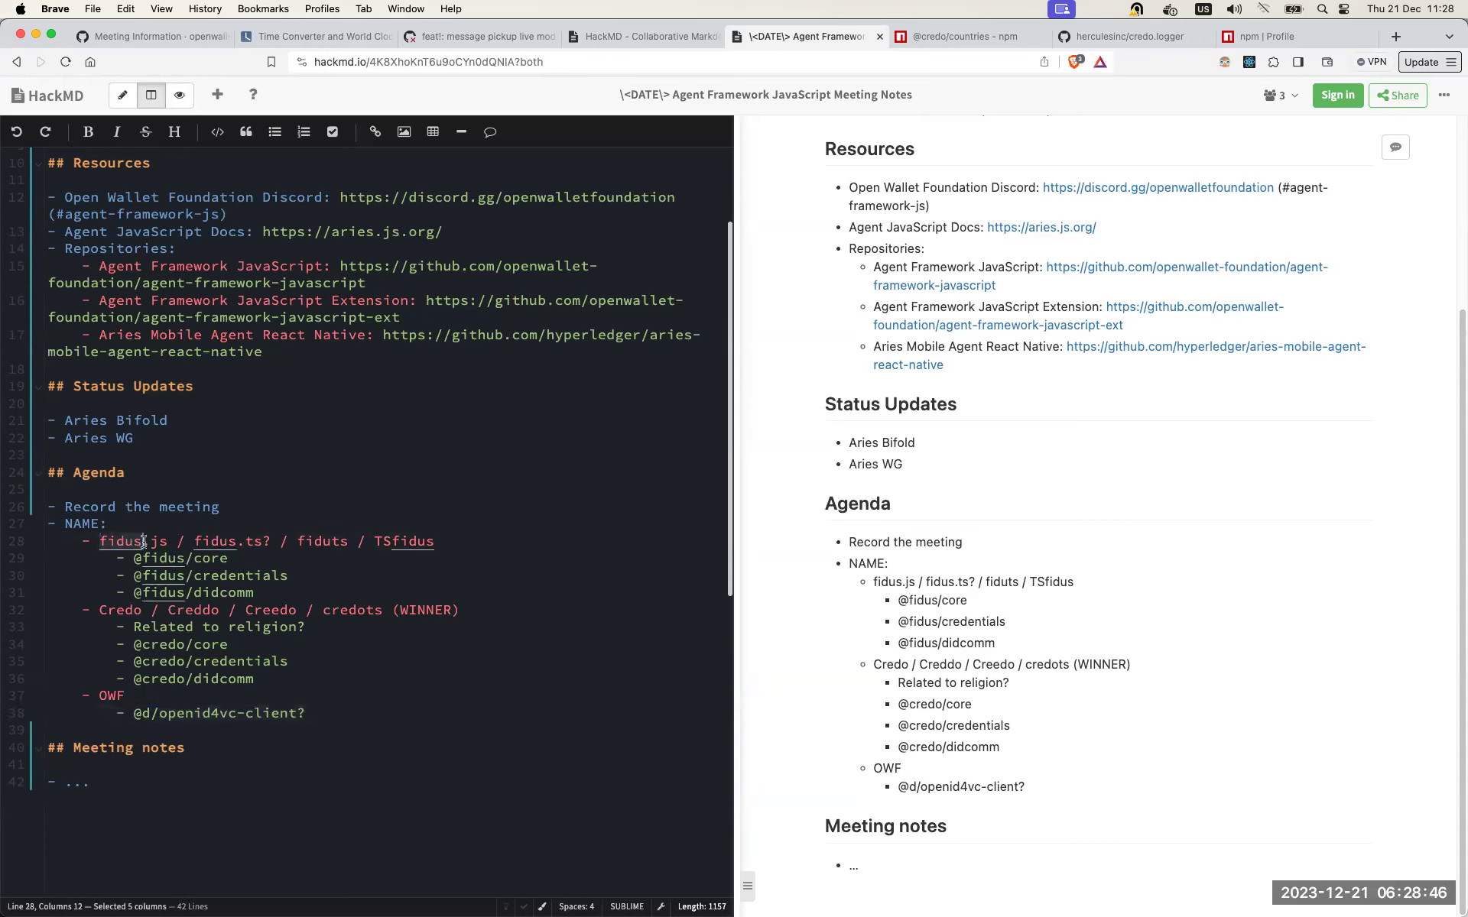
{"action": "left_click", "coordinate": [123, 541]}
{"action": "double_click", "coordinate": [122, 542]}
{"action": "left_click", "coordinate": [179, 541]}
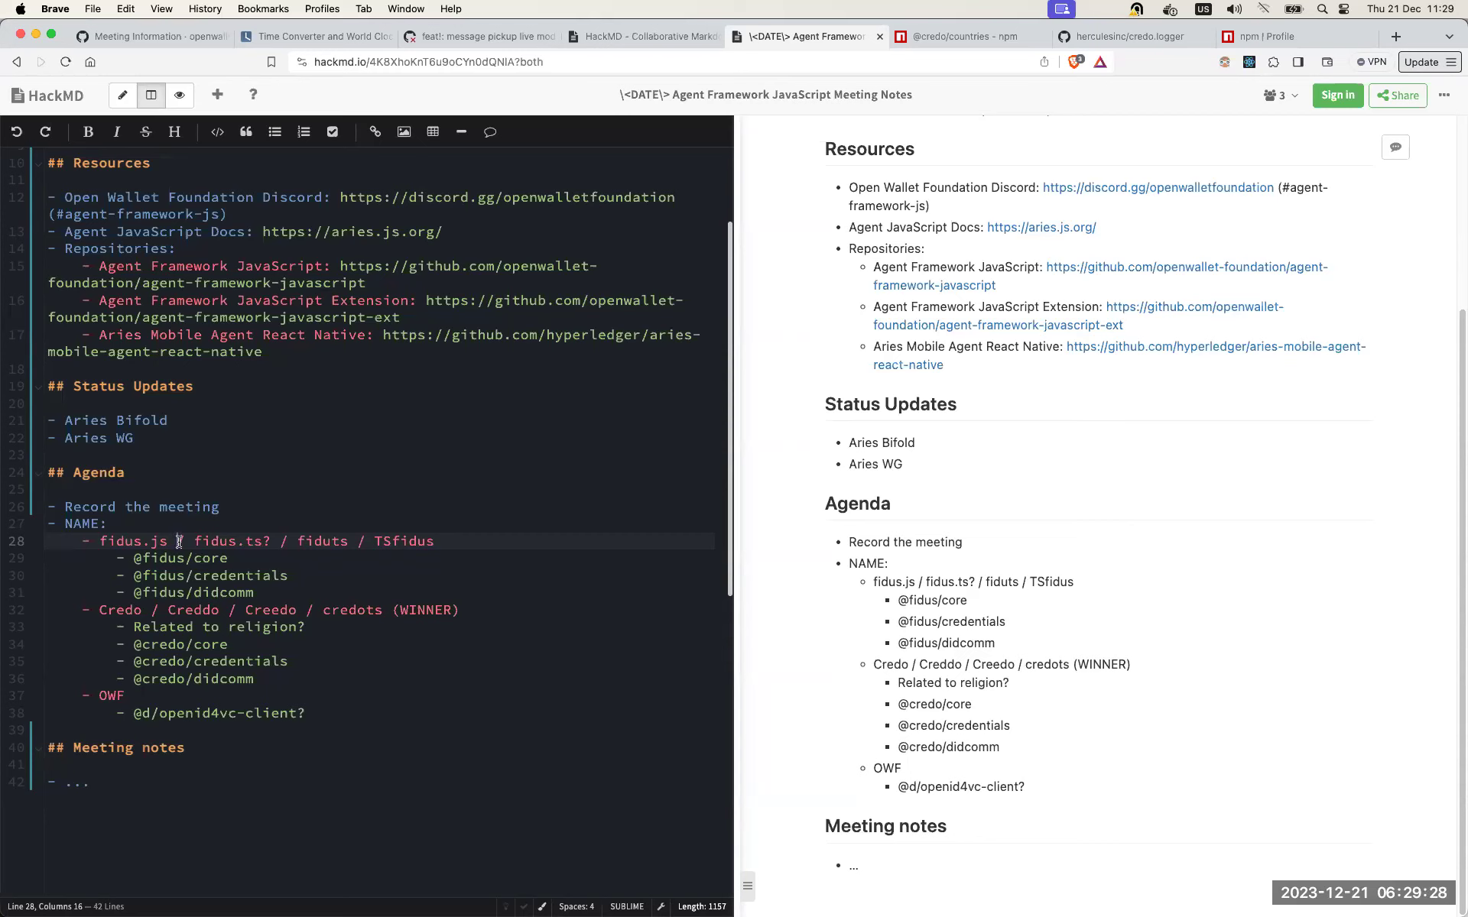
{"action": "key", "text": "Down"}
{"action": "key", "text": "Down"}
{"action": "key", "text": "Down"}
{"action": "key", "text": "Down"}
{"action": "key", "text": "Down"}
{"action": "key", "text": "Down"}
{"action": "key", "text": "Down"}
{"action": "key", "text": "Down"}
{"action": "key", "text": "Down"}
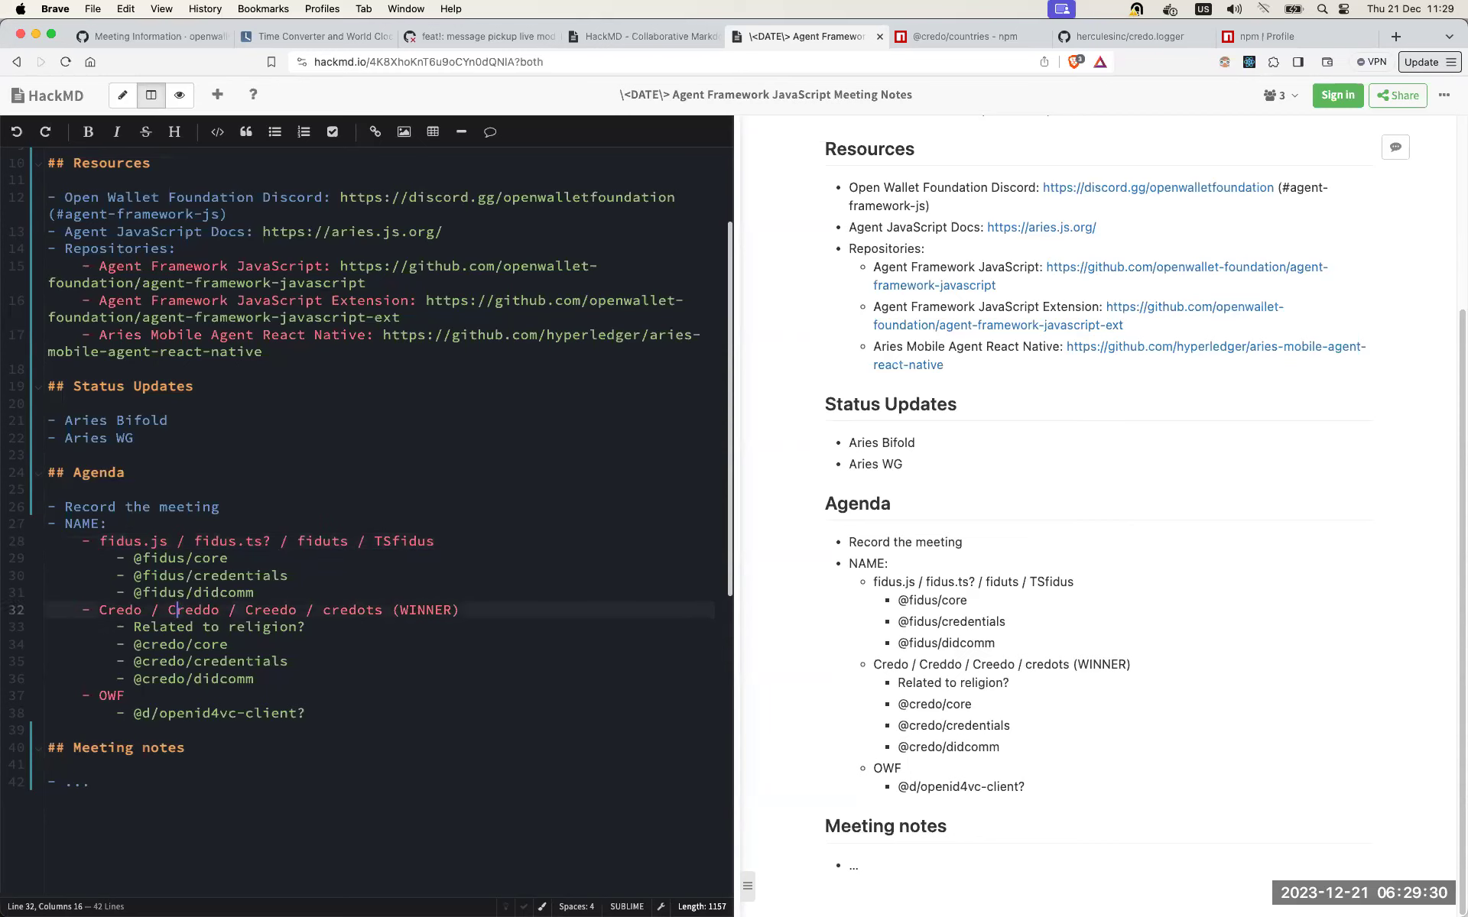
{"action": "key", "text": "Down"}
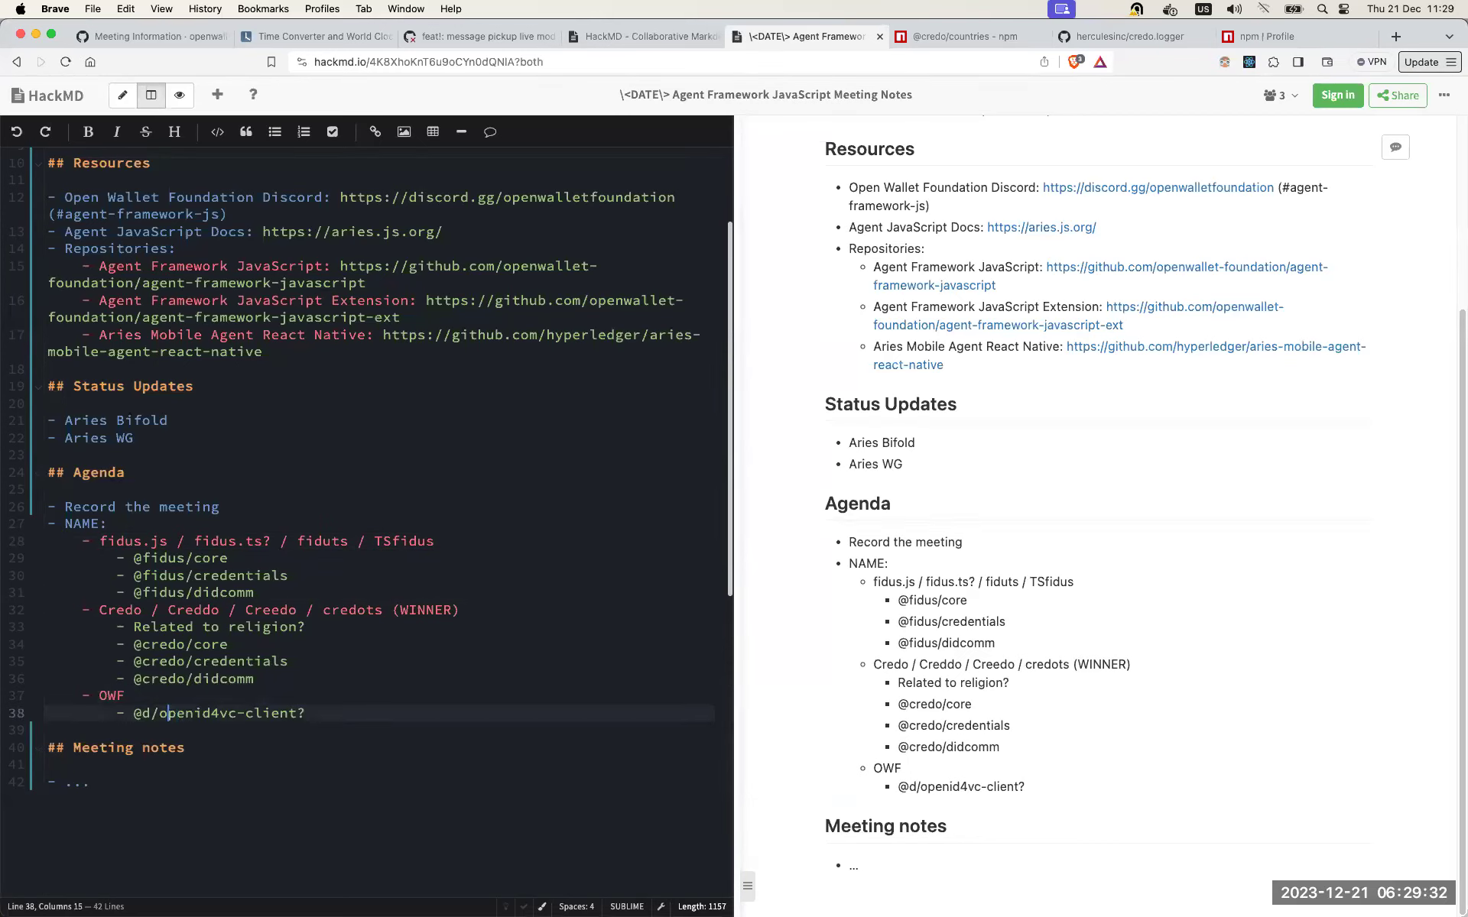
{"action": "key", "text": "Left"}
{"action": "key", "text": "Left"}
{"action": "type", "text": "tr"}
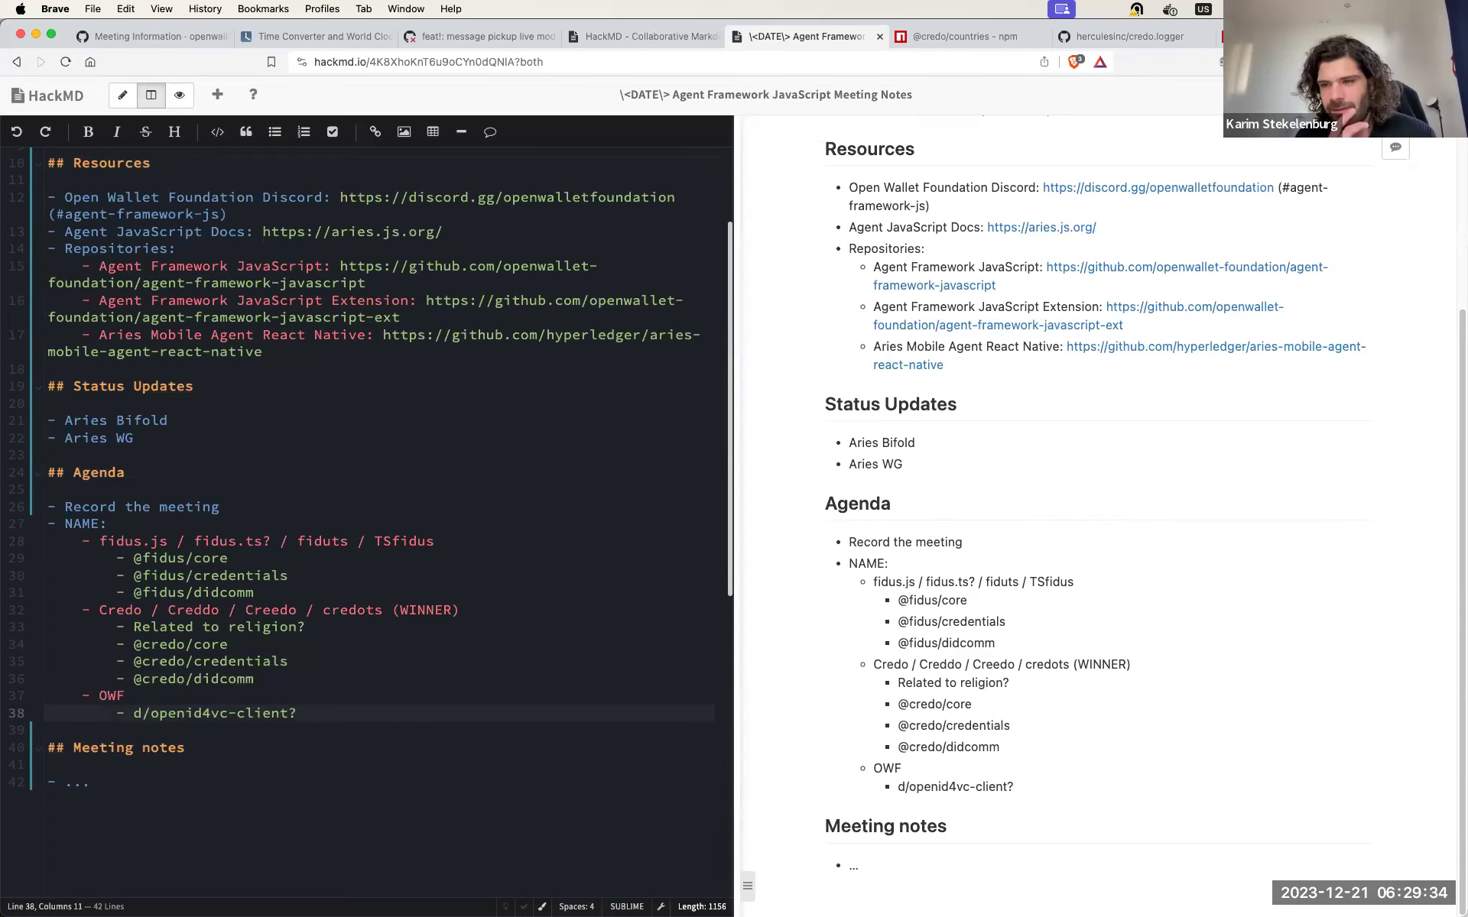
{"action": "type", "text": "ust-fra"}
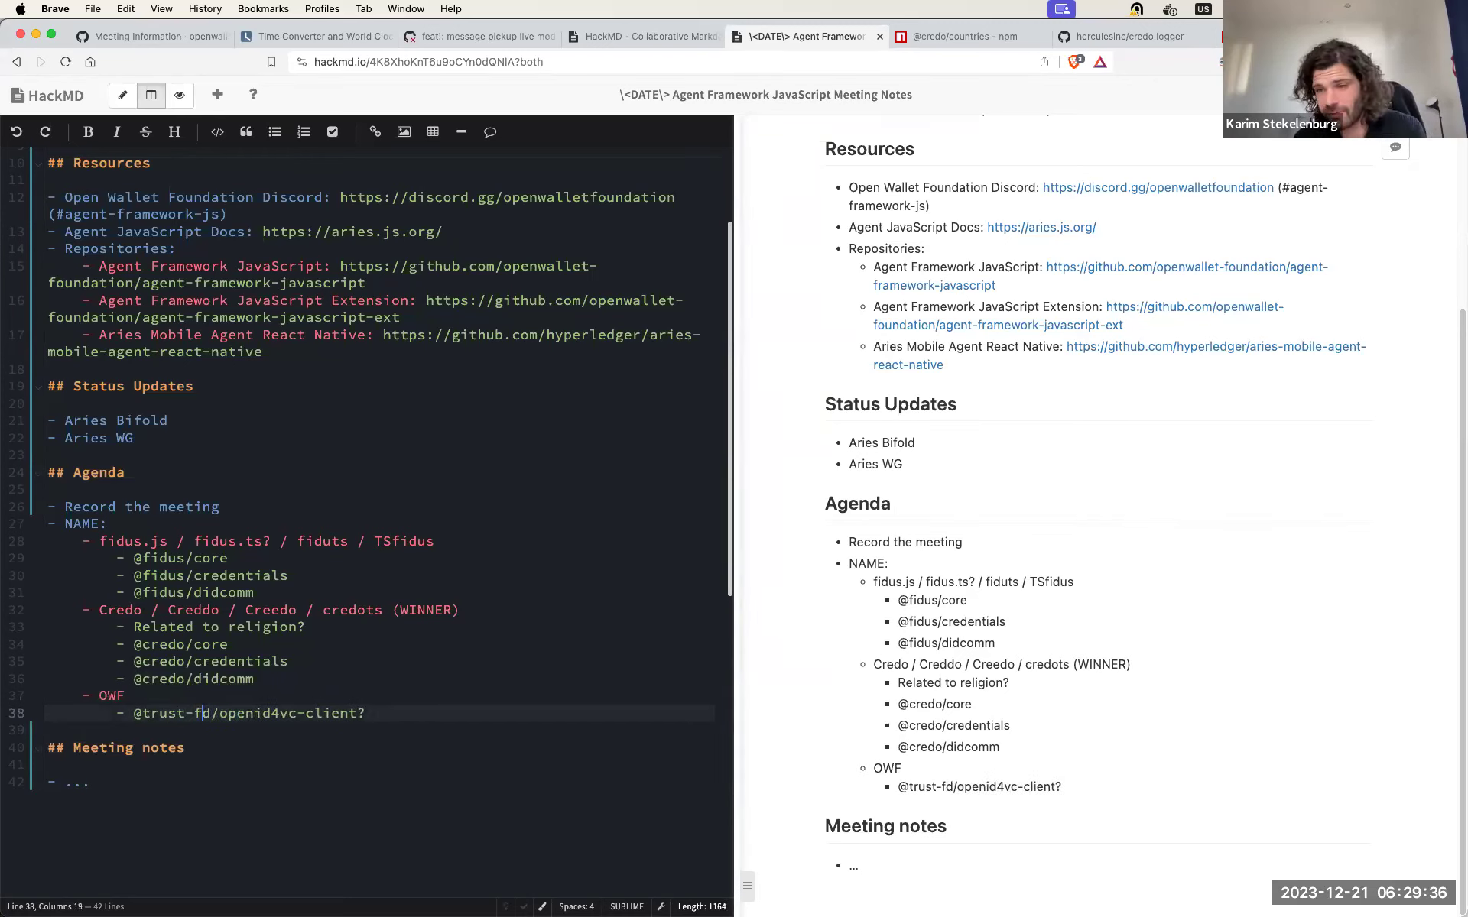
{"action": "type", "text": "mework"}
{"action": "key", "text": "Delete"}
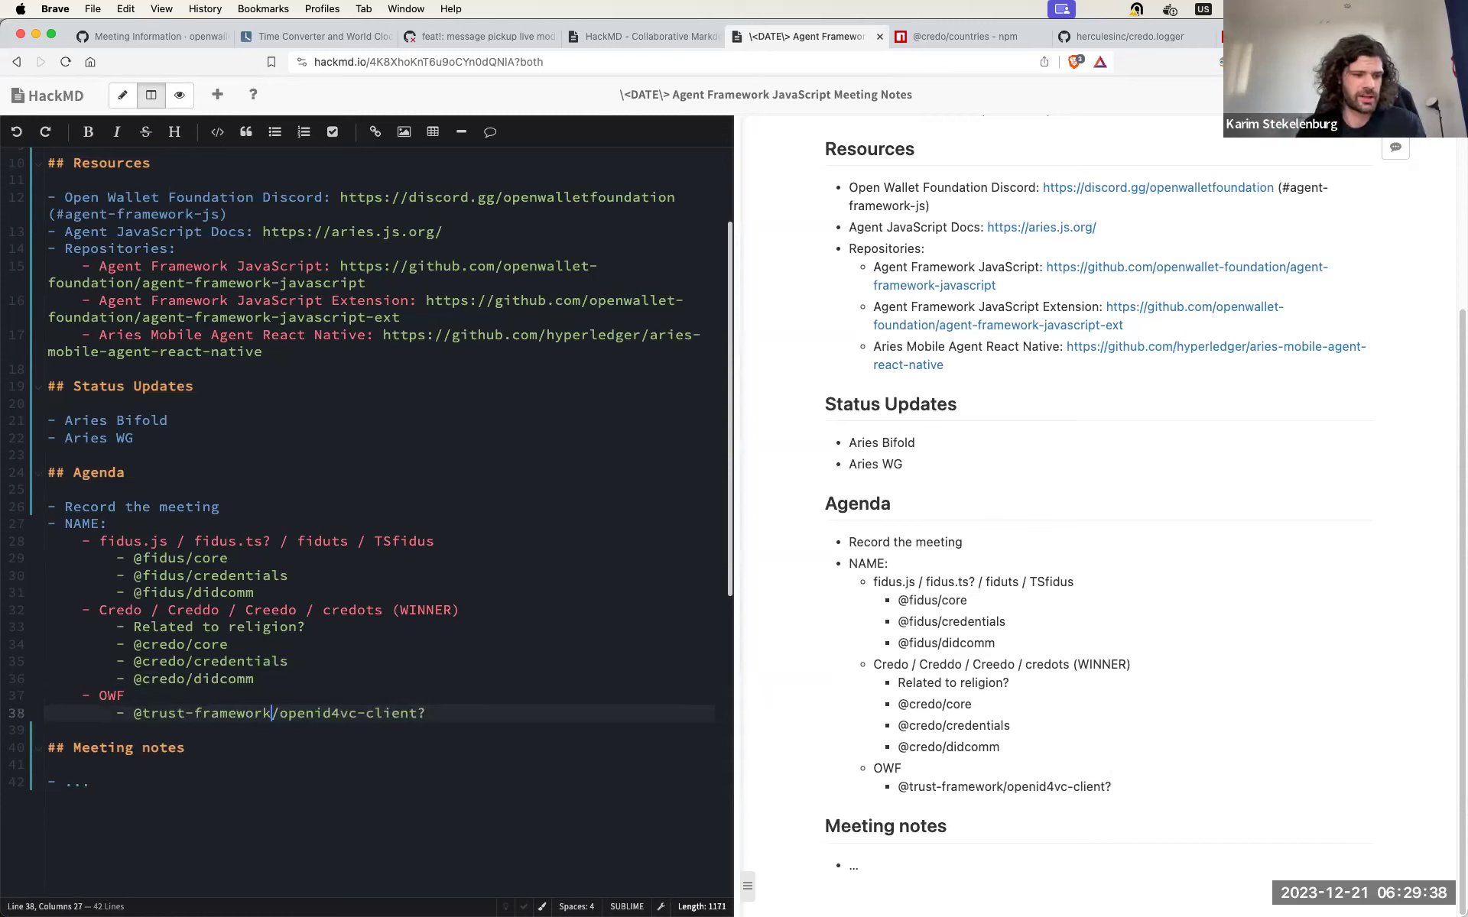
{"action": "left_click", "coordinate": [124, 695]}
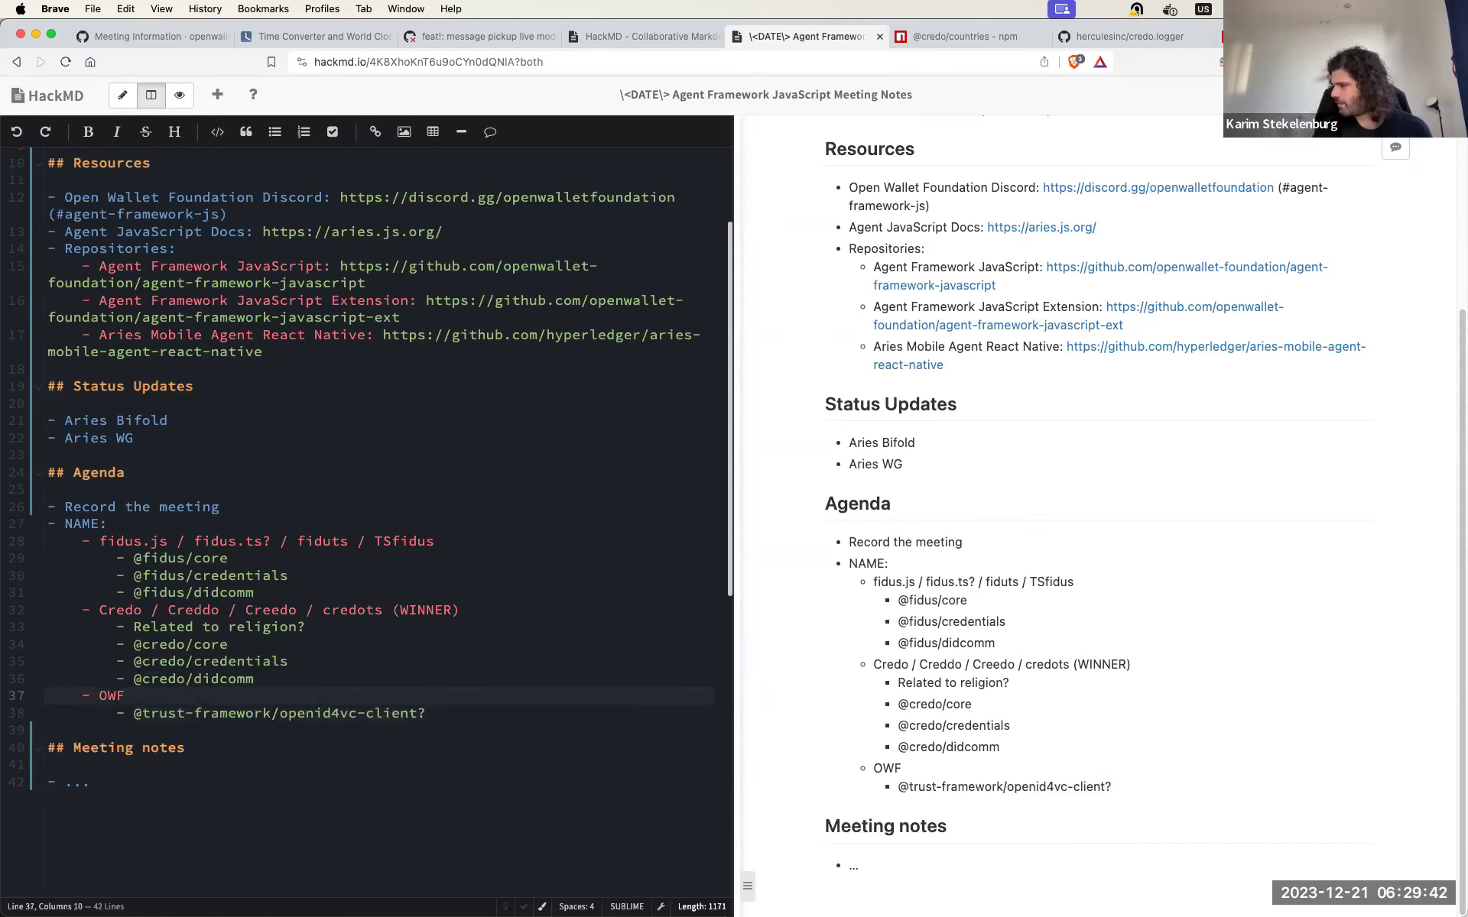
{"action": "double_click", "coordinate": [258, 713]}
{"action": "type", "text": "js"}
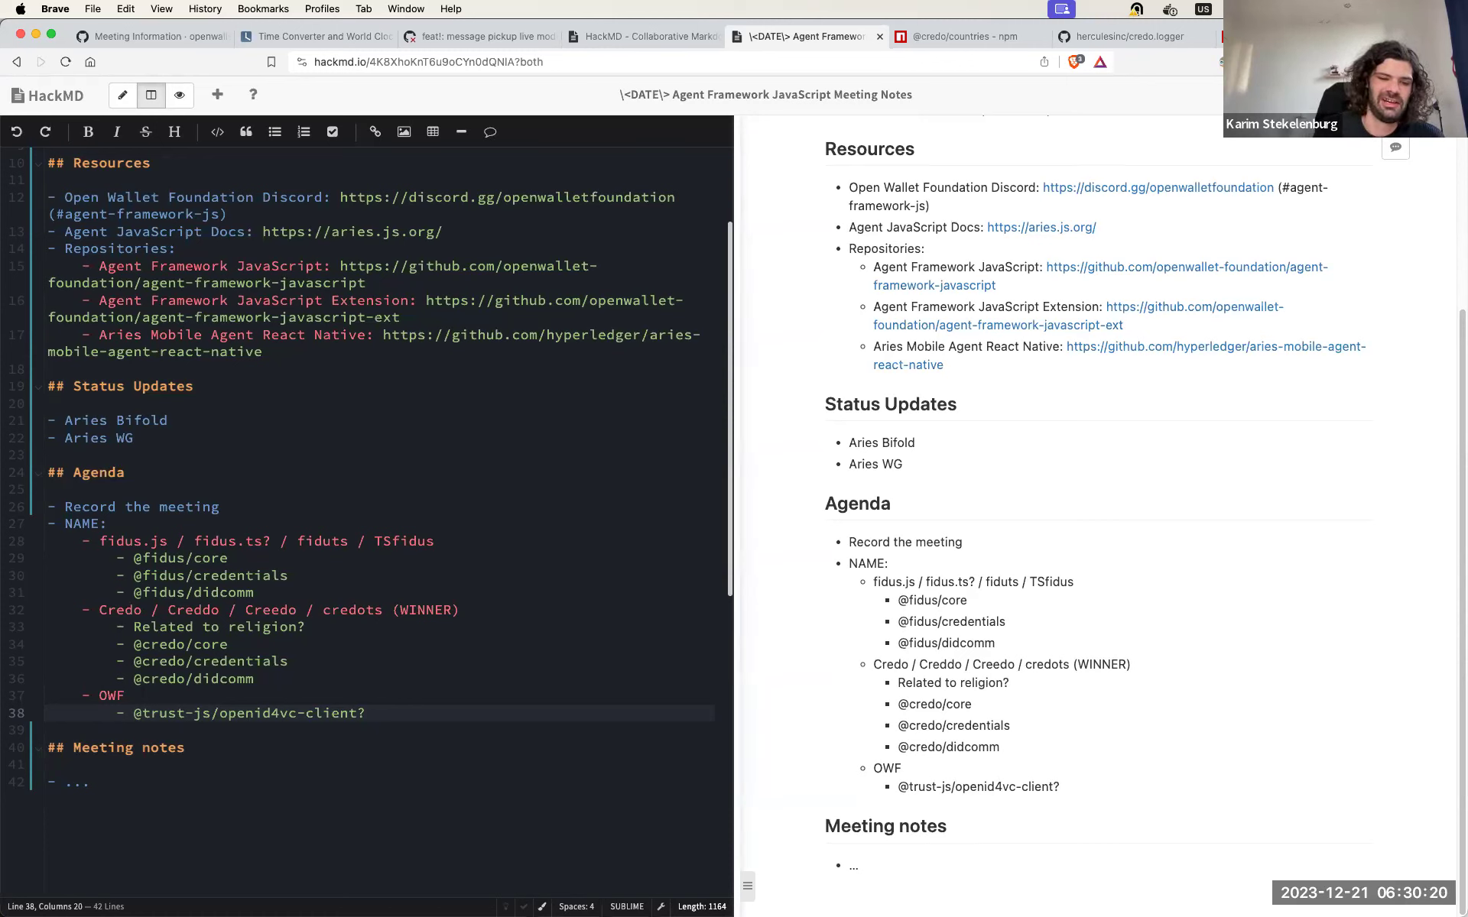
{"action": "left_click", "coordinate": [125, 696]}
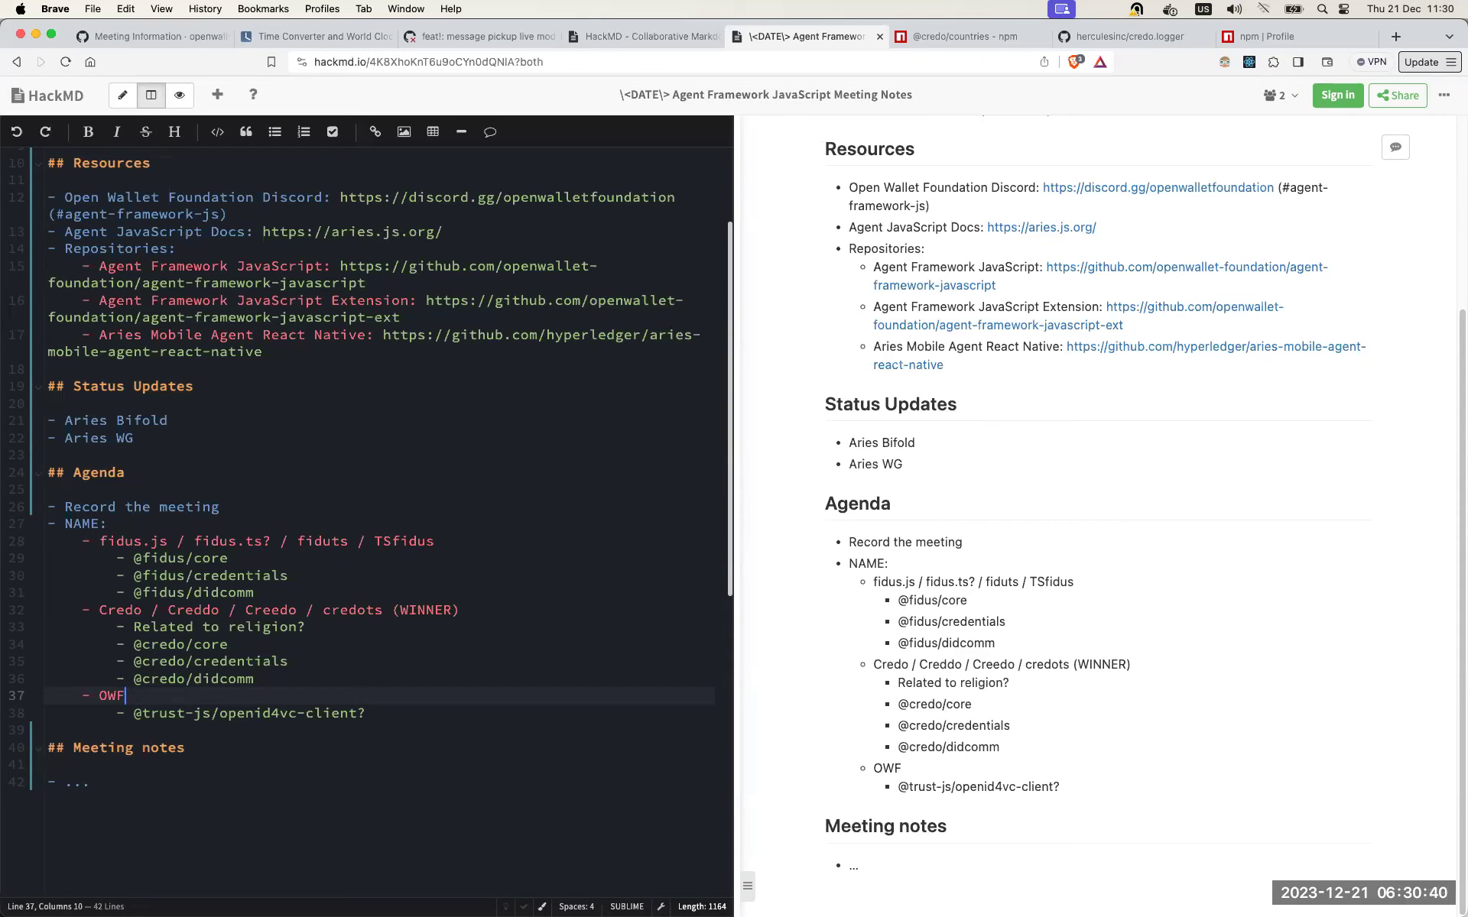
{"action": "left_click_drag", "start_coordinate": [211, 713], "coordinate": [186, 714]}
{"action": "key", "text": "alt+shift+Left"}
{"action": "type", "text": "opentrust"}
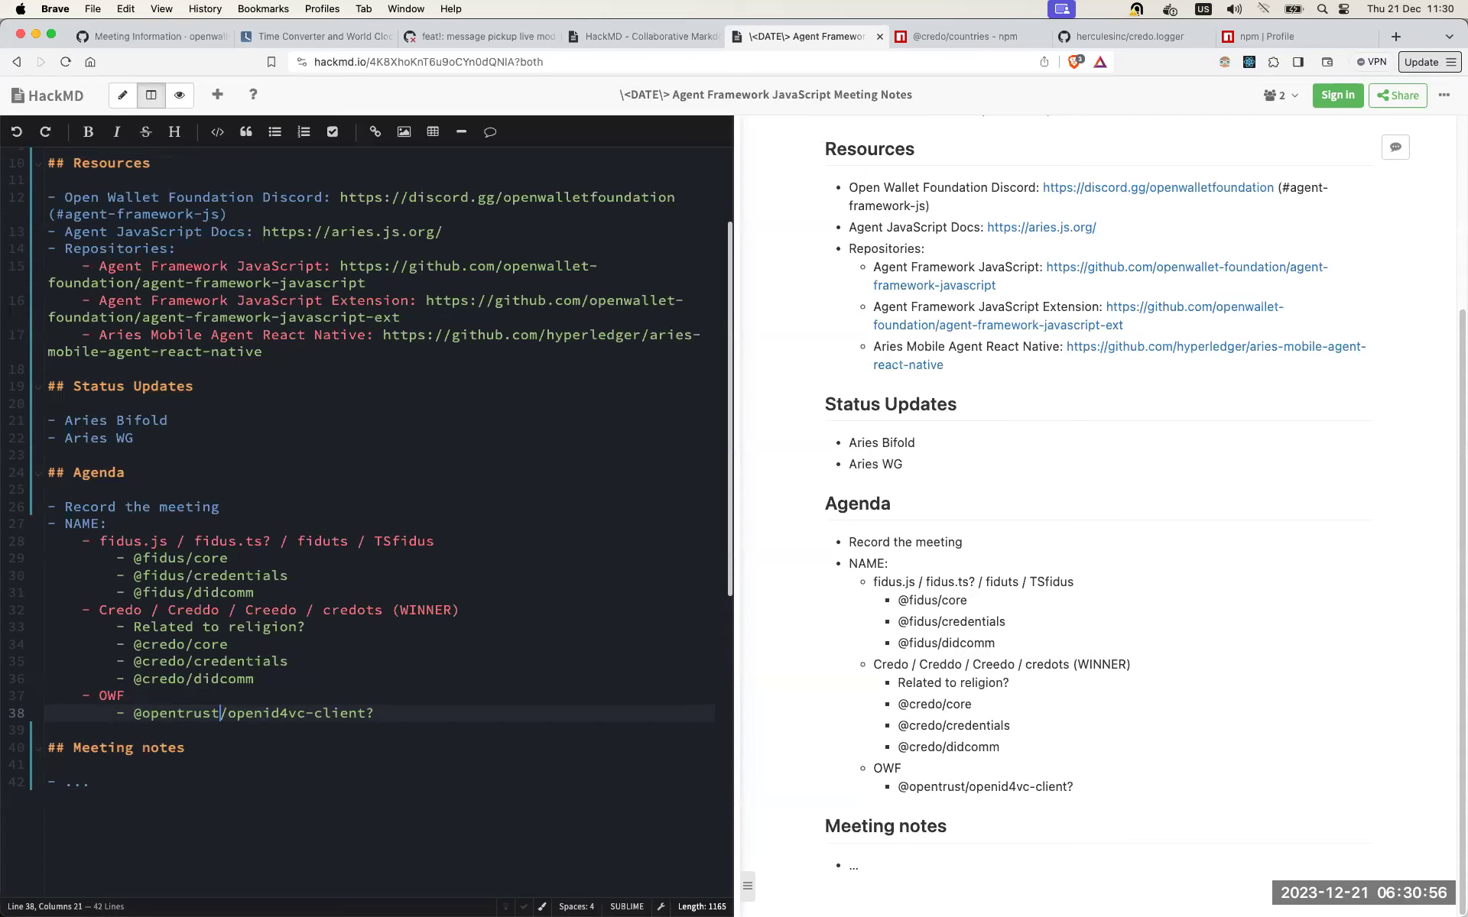
Step: Load the GitHub repository github.com/hyperledger/aries-framework-javascript in place of the npm credo profile page
{"action": "left_click", "coordinate": [1261, 35]}
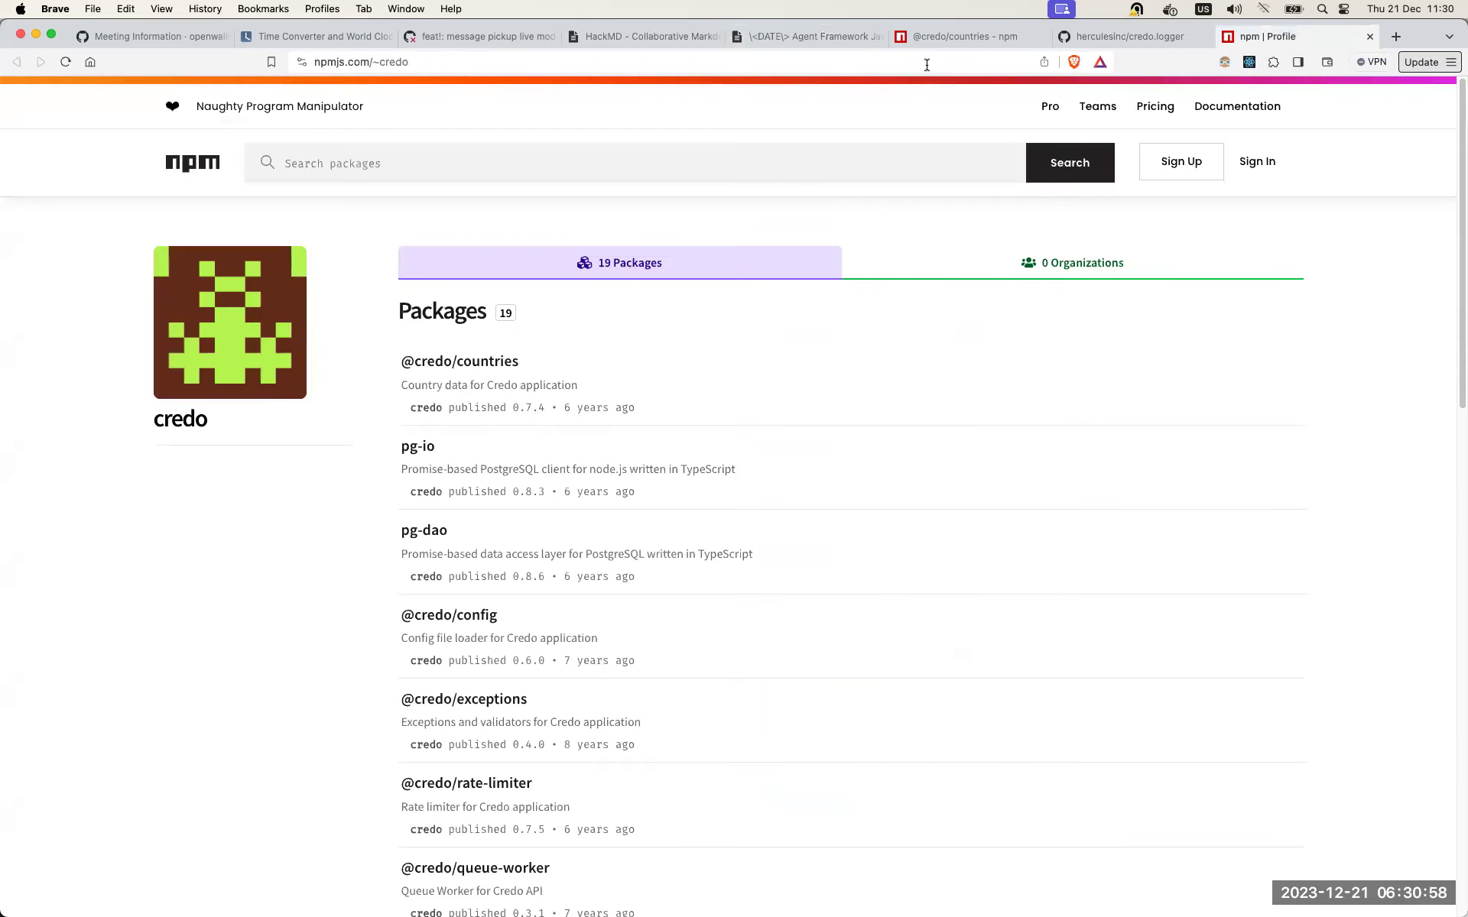
{"action": "left_click", "coordinate": [846, 61]}
{"action": "type", "text": "g"}
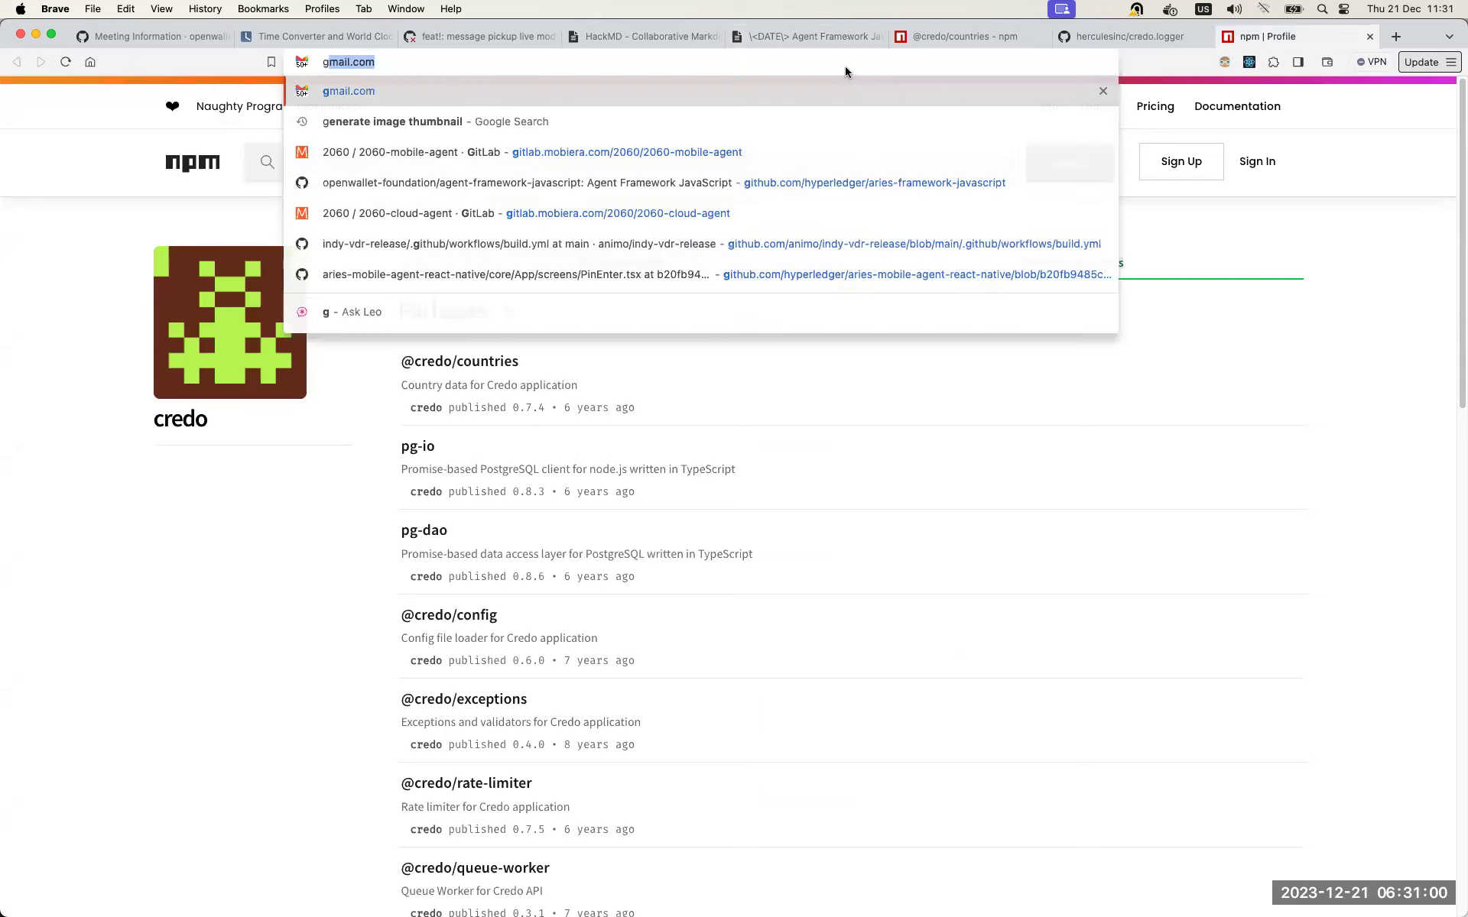
{"action": "type", "text": "ithu"}
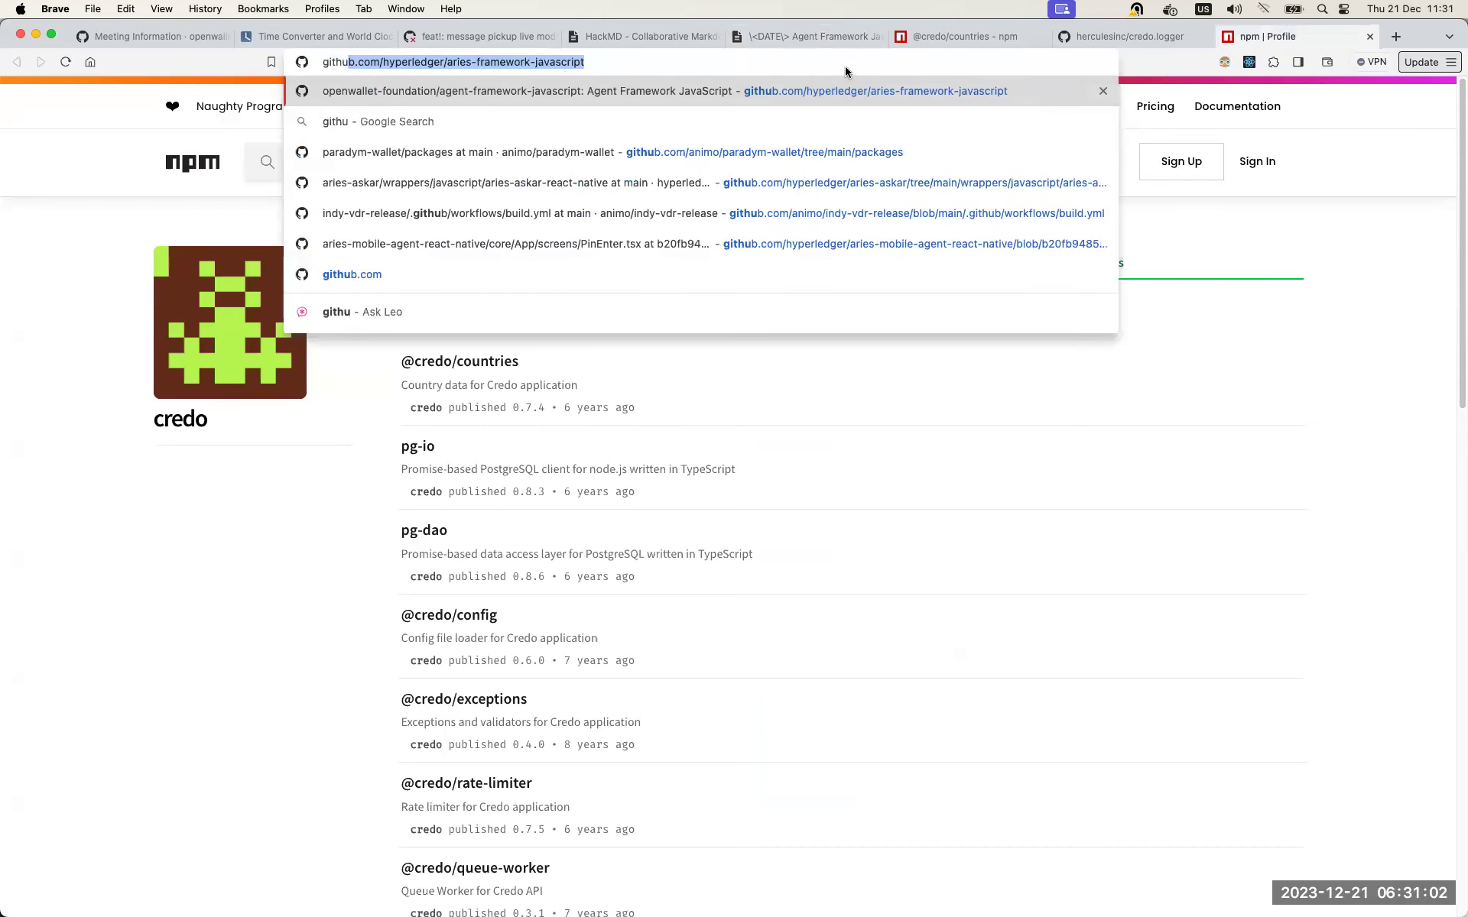
{"action": "type", "text": "b.com/hyperledger/"}
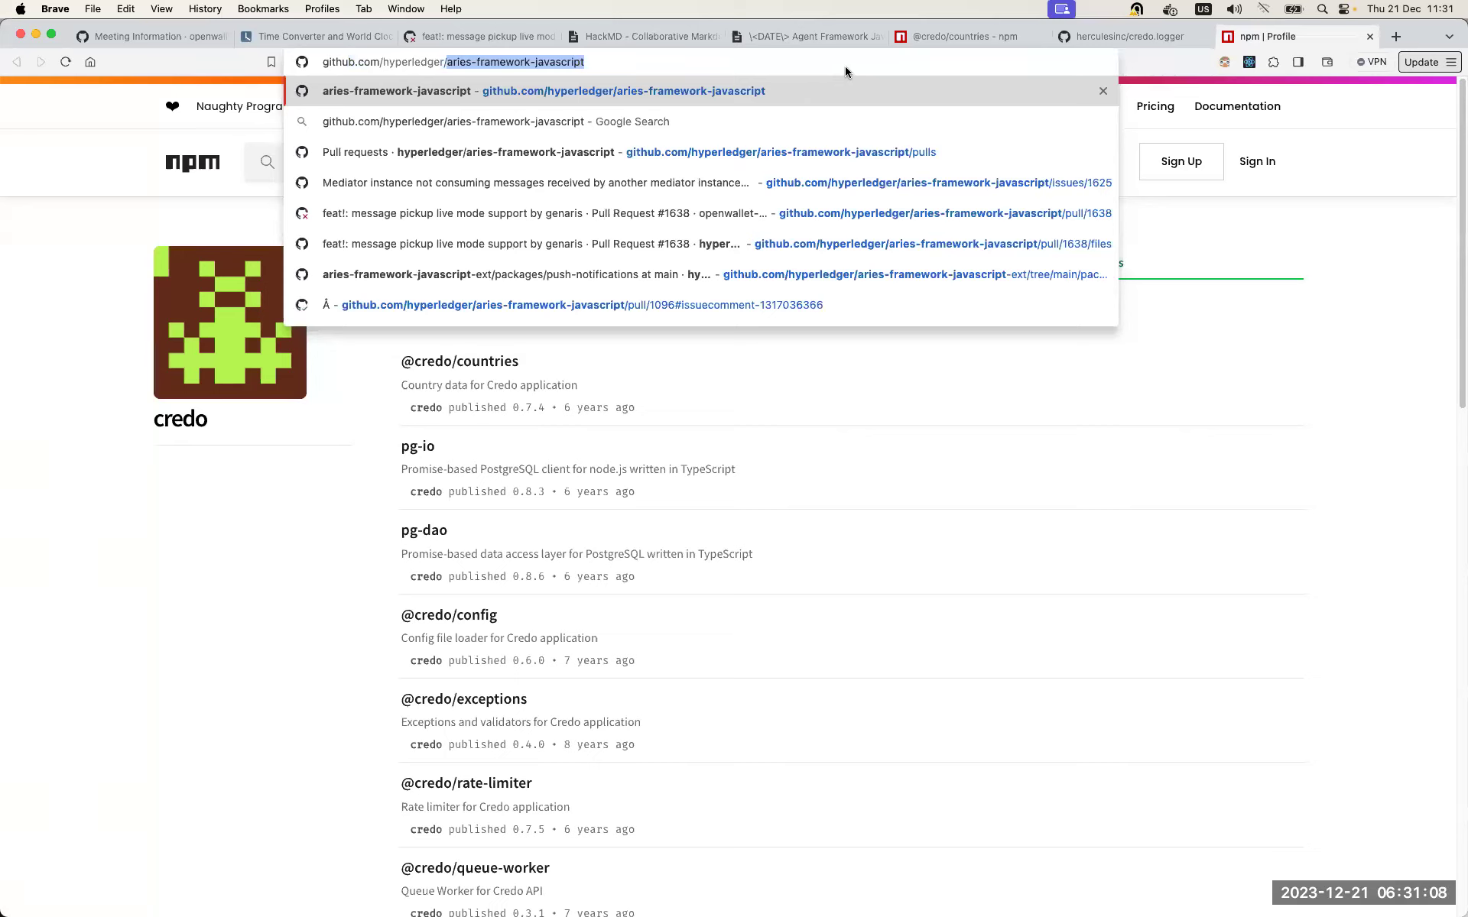
{"action": "key", "text": "Return"}
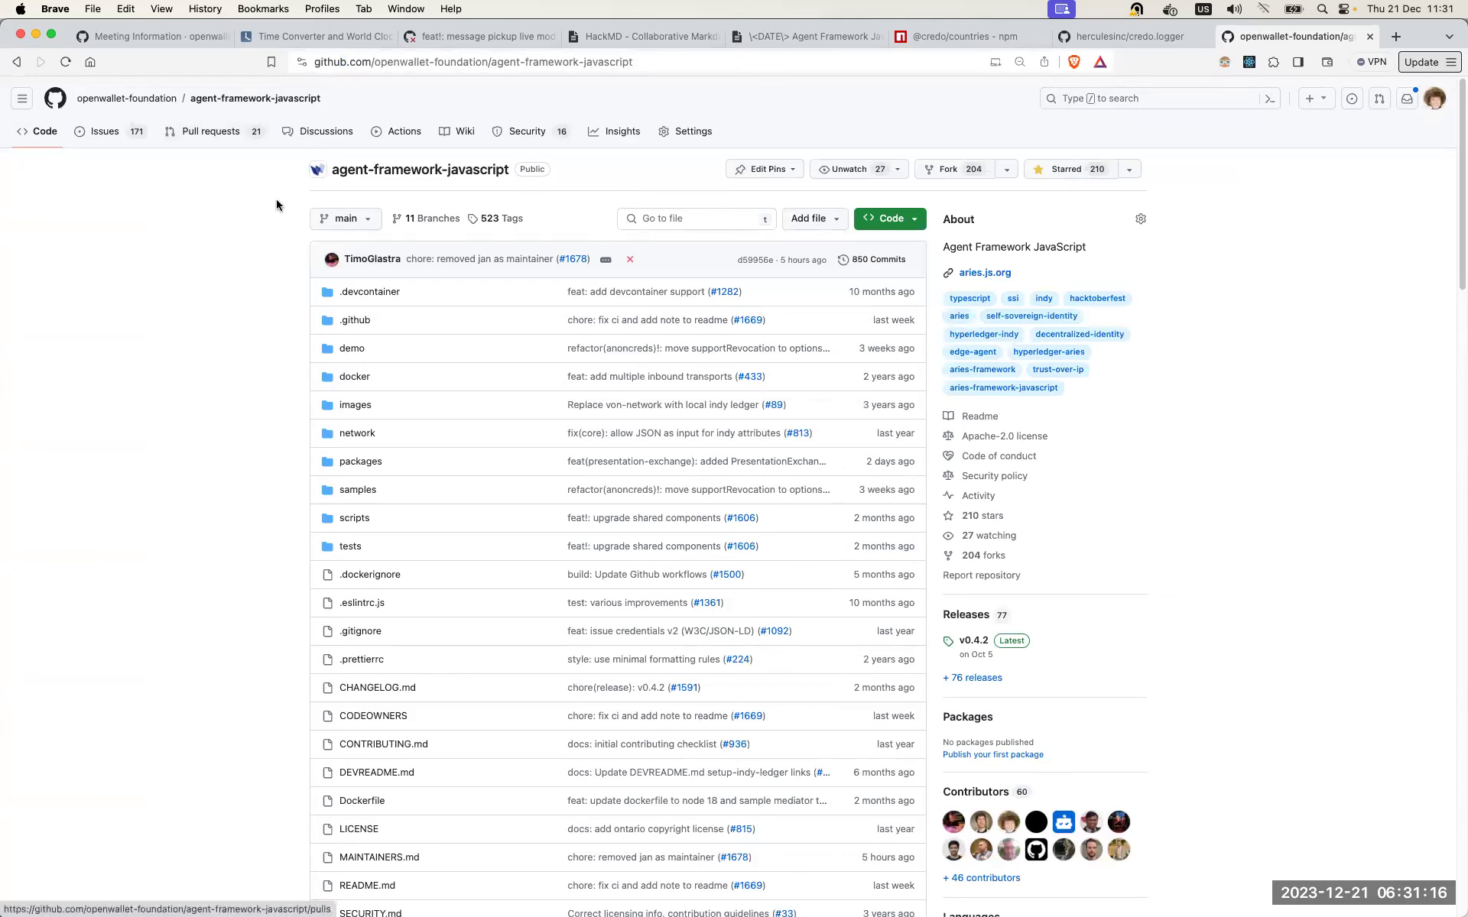
Step: Open the "AFJ new name" thread in the repository's discussions and show its poll results
{"action": "left_click", "coordinate": [291, 136]}
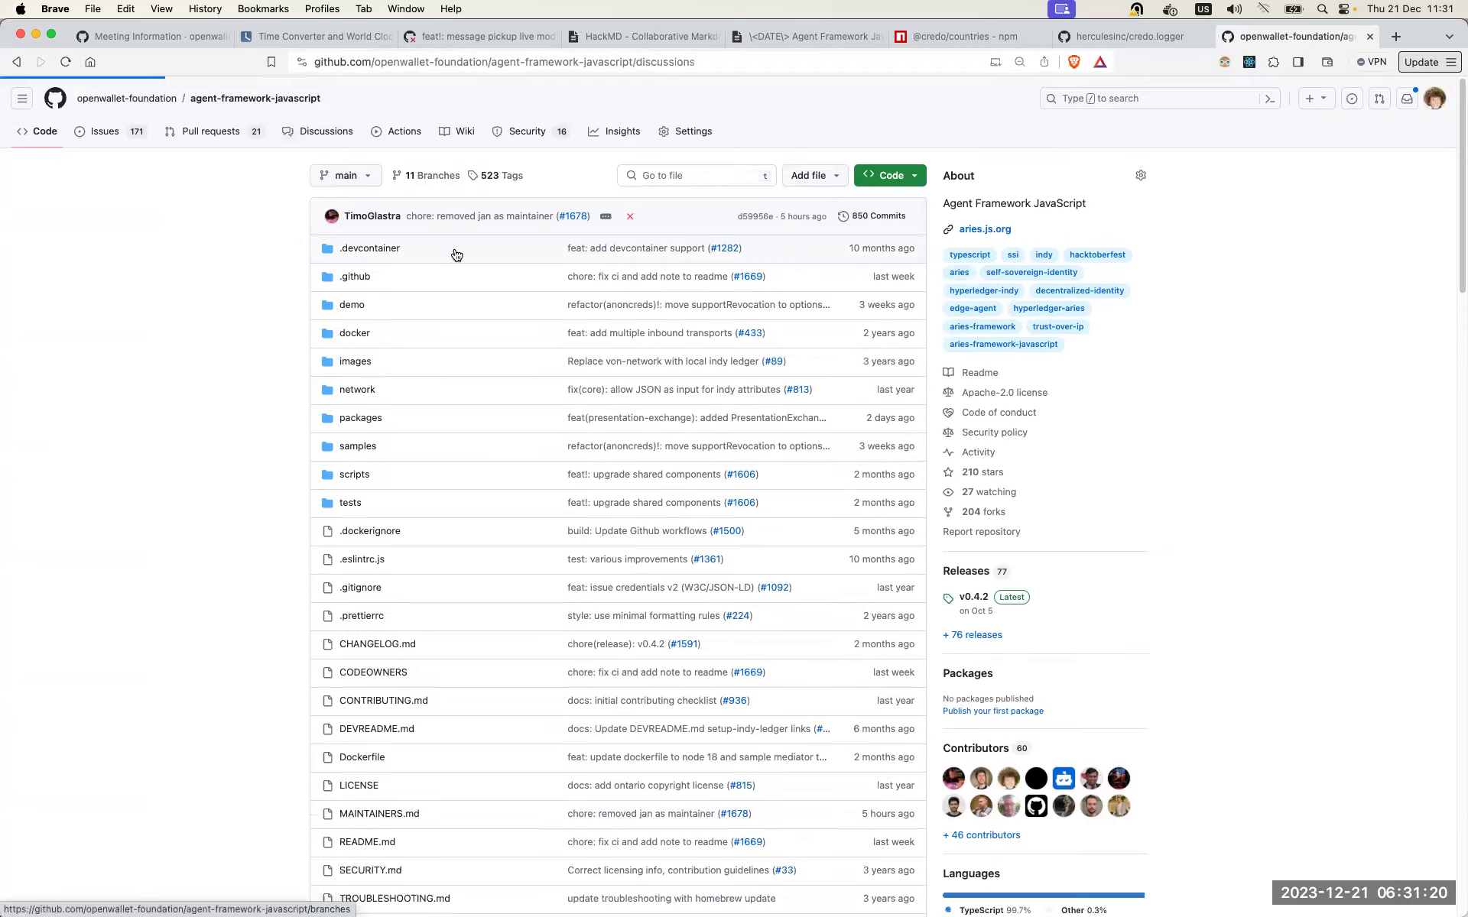
{"action": "left_click", "coordinate": [709, 371]}
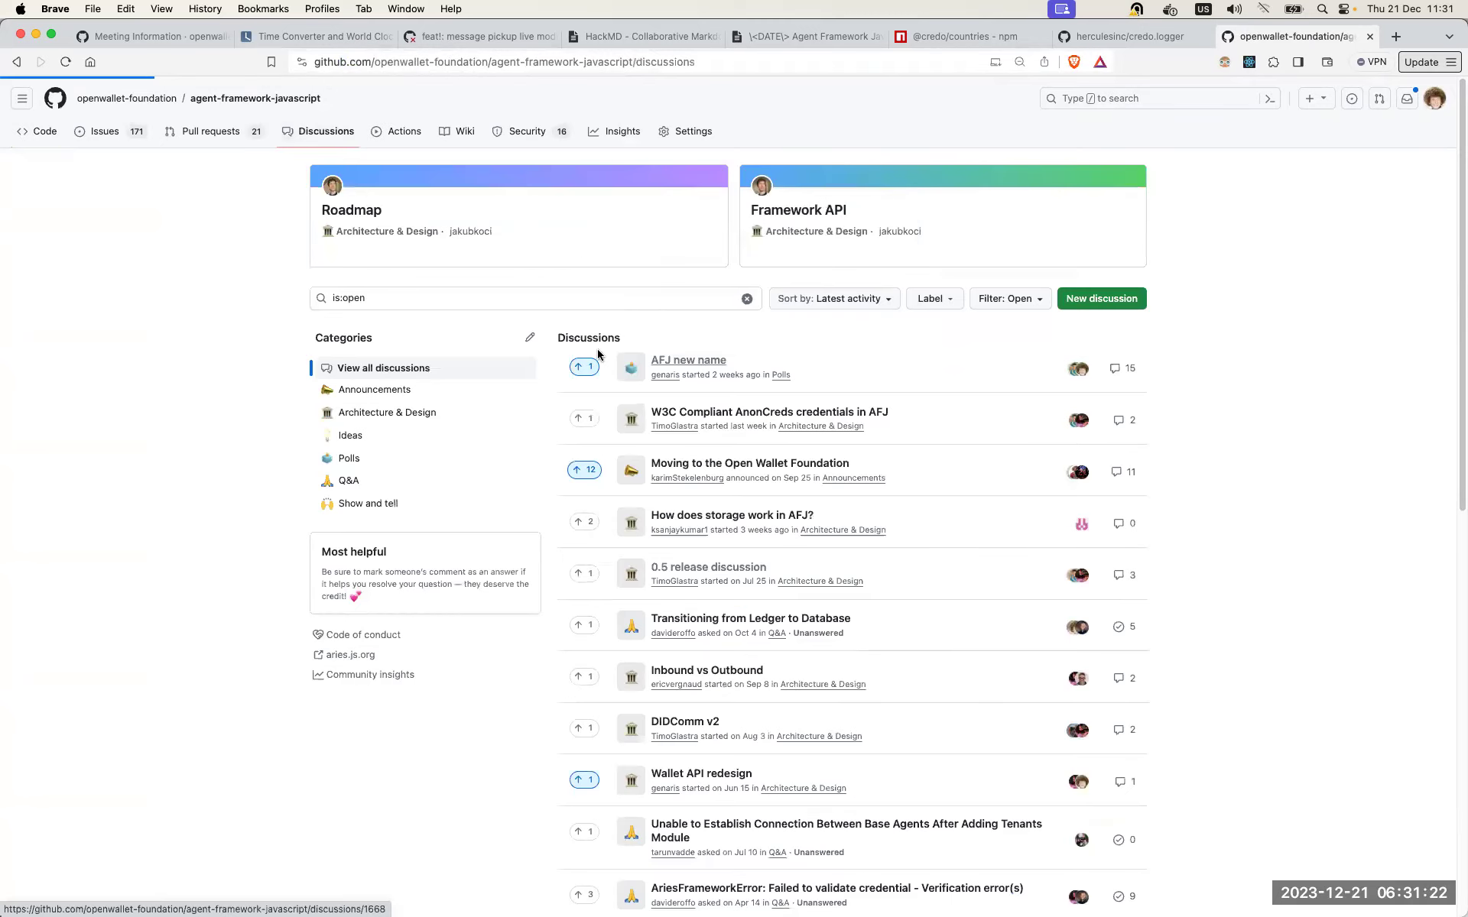
{"action": "scroll", "coordinate": [370, 393], "scroll_direction": "down", "scroll_amount": 4}
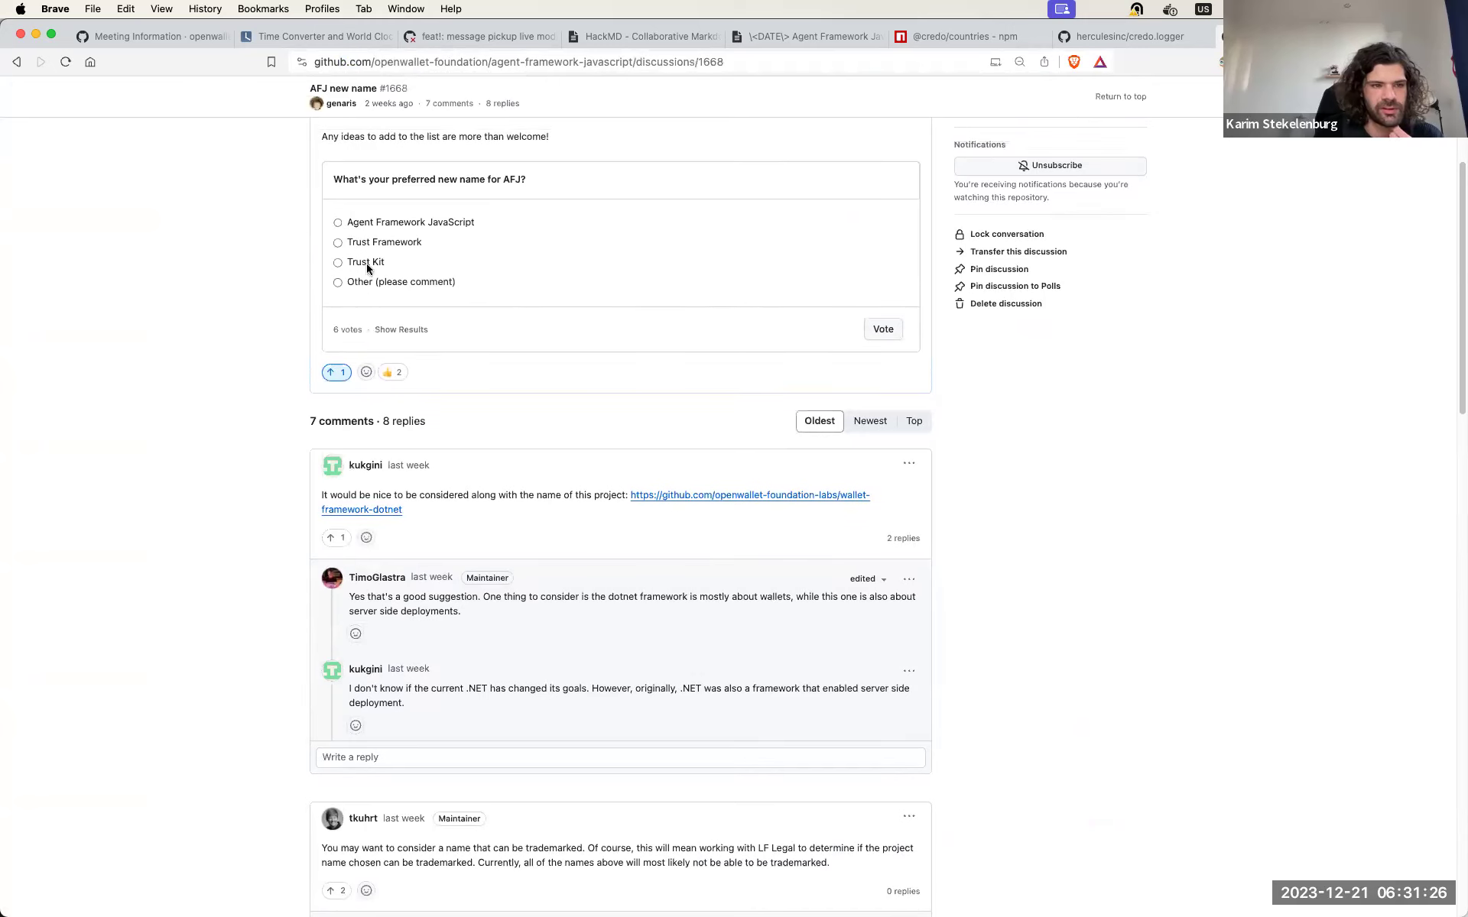
{"action": "left_click", "coordinate": [400, 329]}
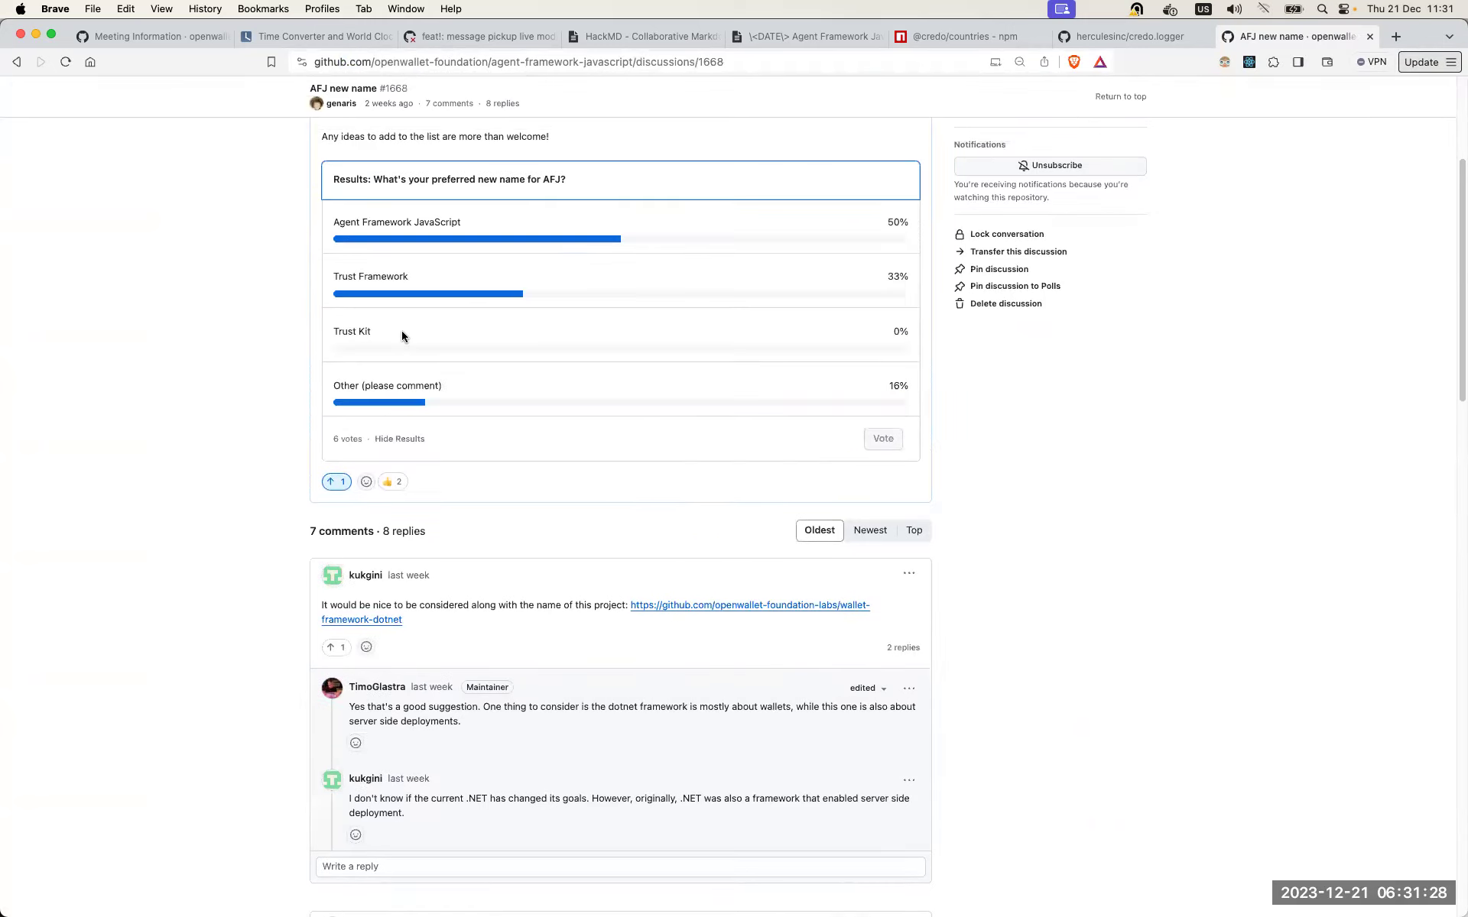
Step: Read the comments below the name poll, including the replies discussing Fides, Hamal, Bifold and Fiducia
{"action": "scroll", "coordinate": [283, 384], "scroll_direction": "down", "scroll_amount": 3}
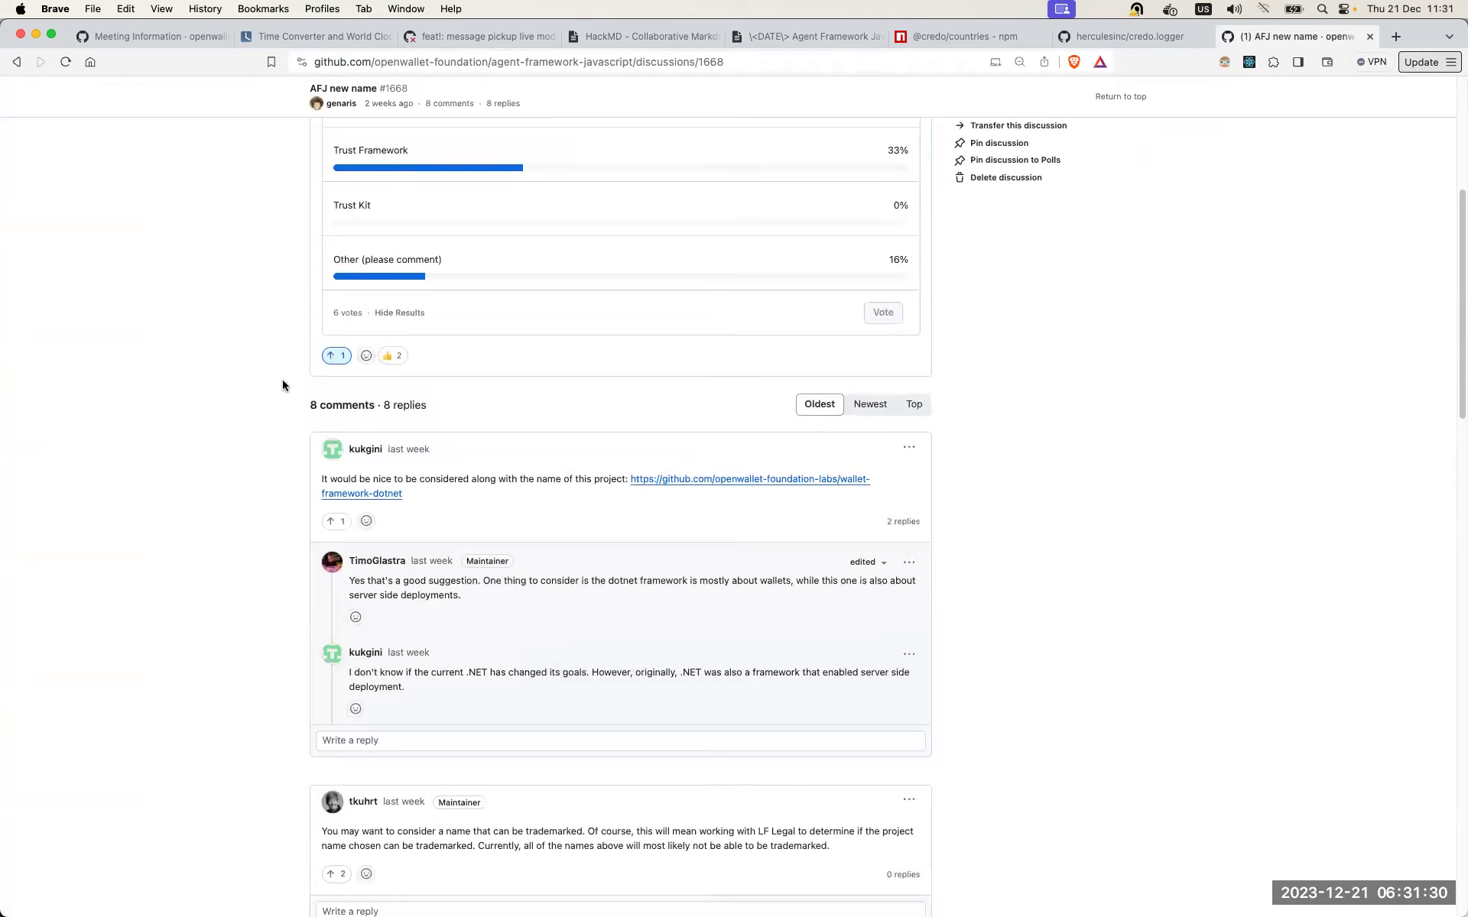
{"action": "scroll", "coordinate": [284, 389], "scroll_direction": "down", "scroll_amount": 2}
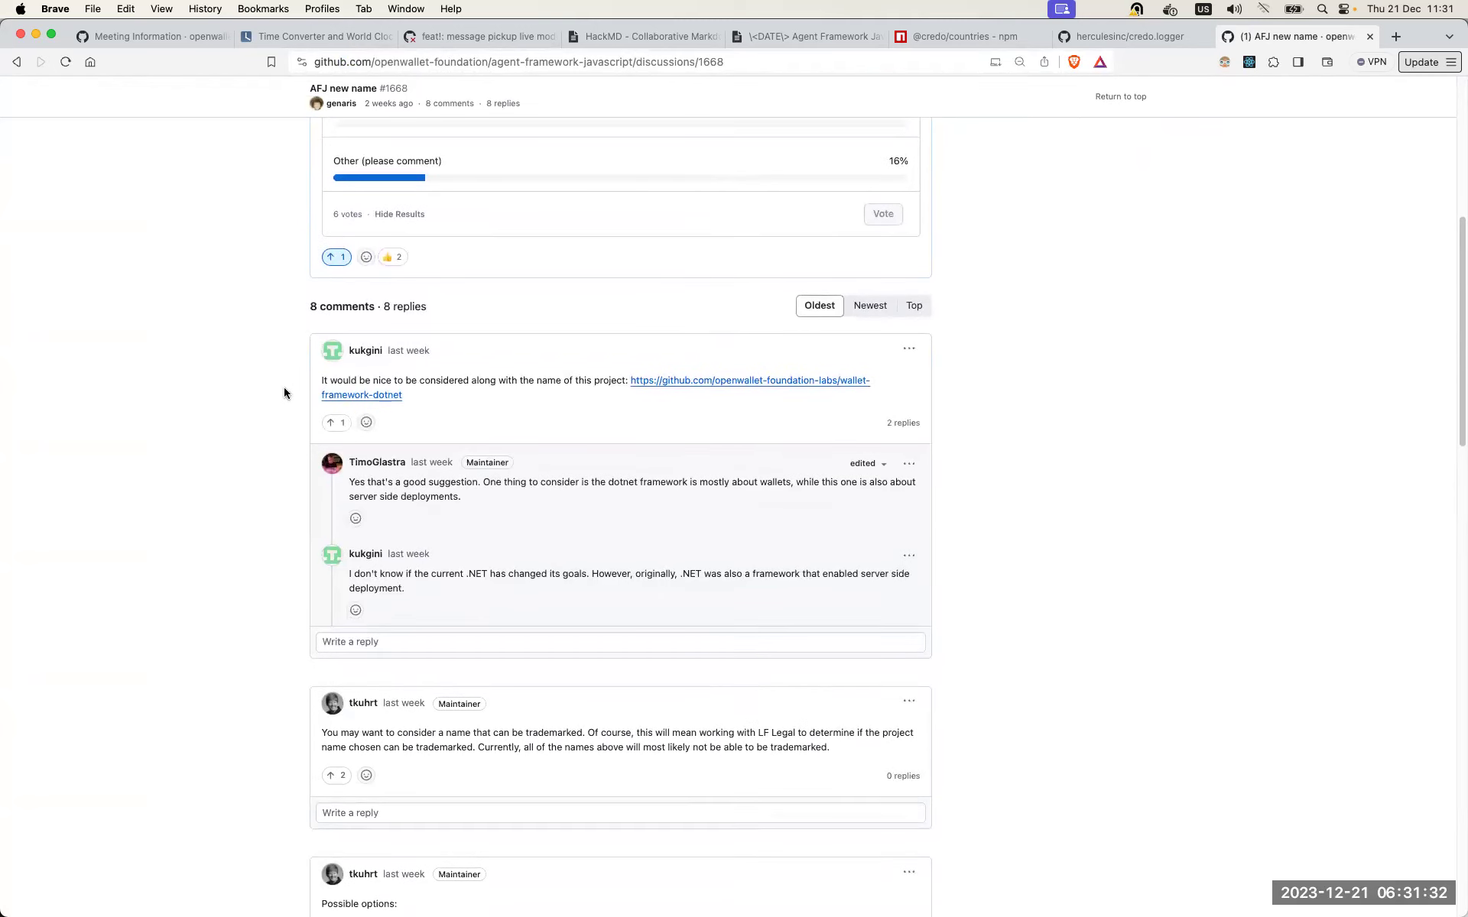
{"action": "scroll", "coordinate": [284, 394], "scroll_direction": "down", "scroll_amount": 1}
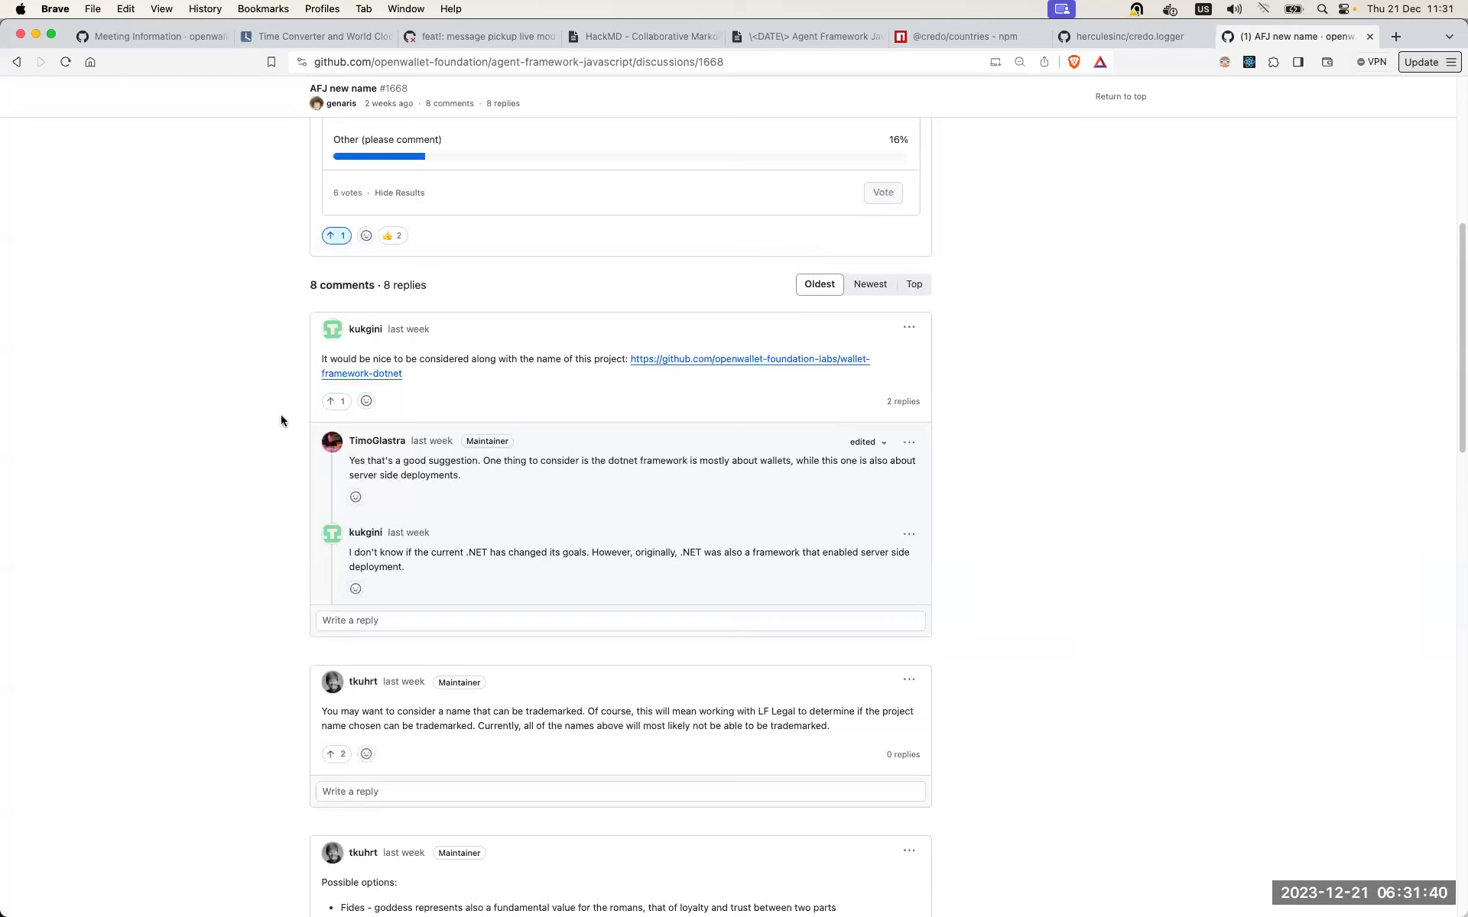
{"action": "scroll", "coordinate": [286, 454], "scroll_direction": "down", "scroll_amount": 10}
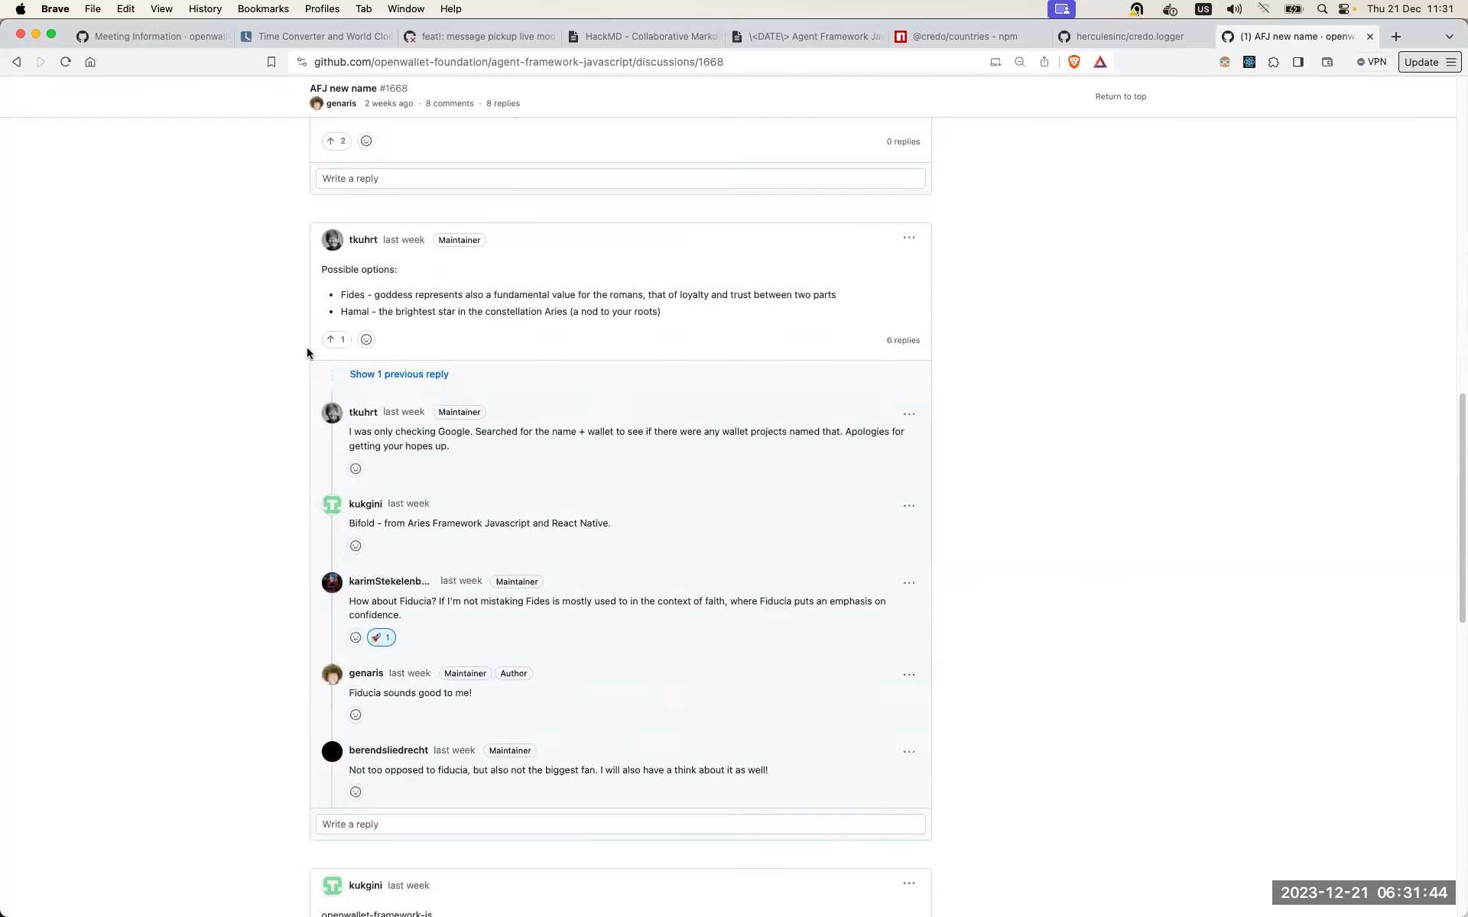
{"action": "scroll", "coordinate": [307, 352], "scroll_direction": "down", "scroll_amount": 2}
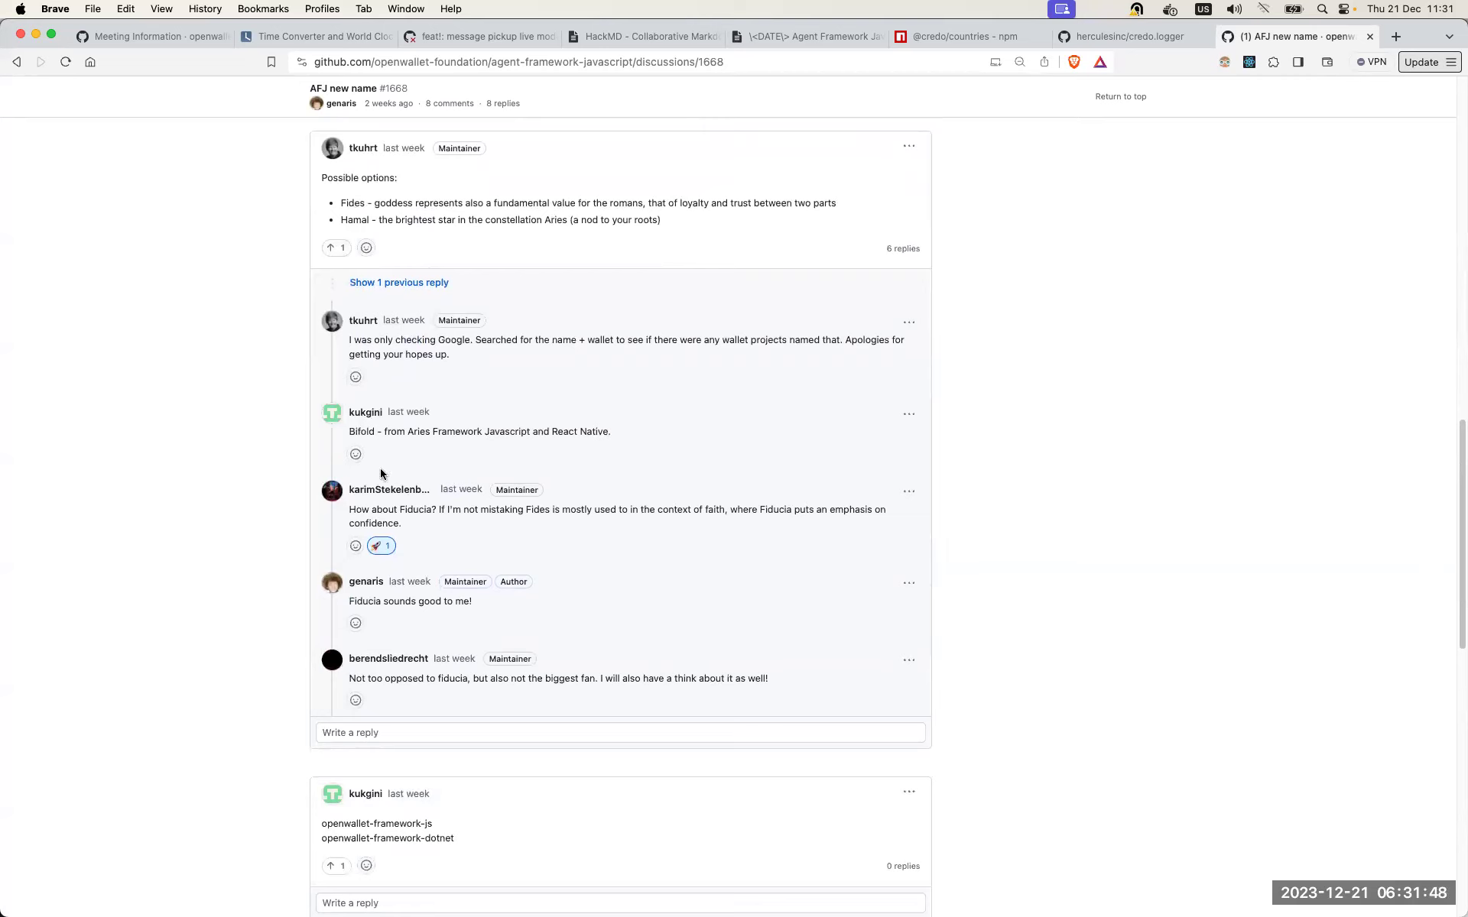
{"action": "triple_click", "coordinate": [409, 509]}
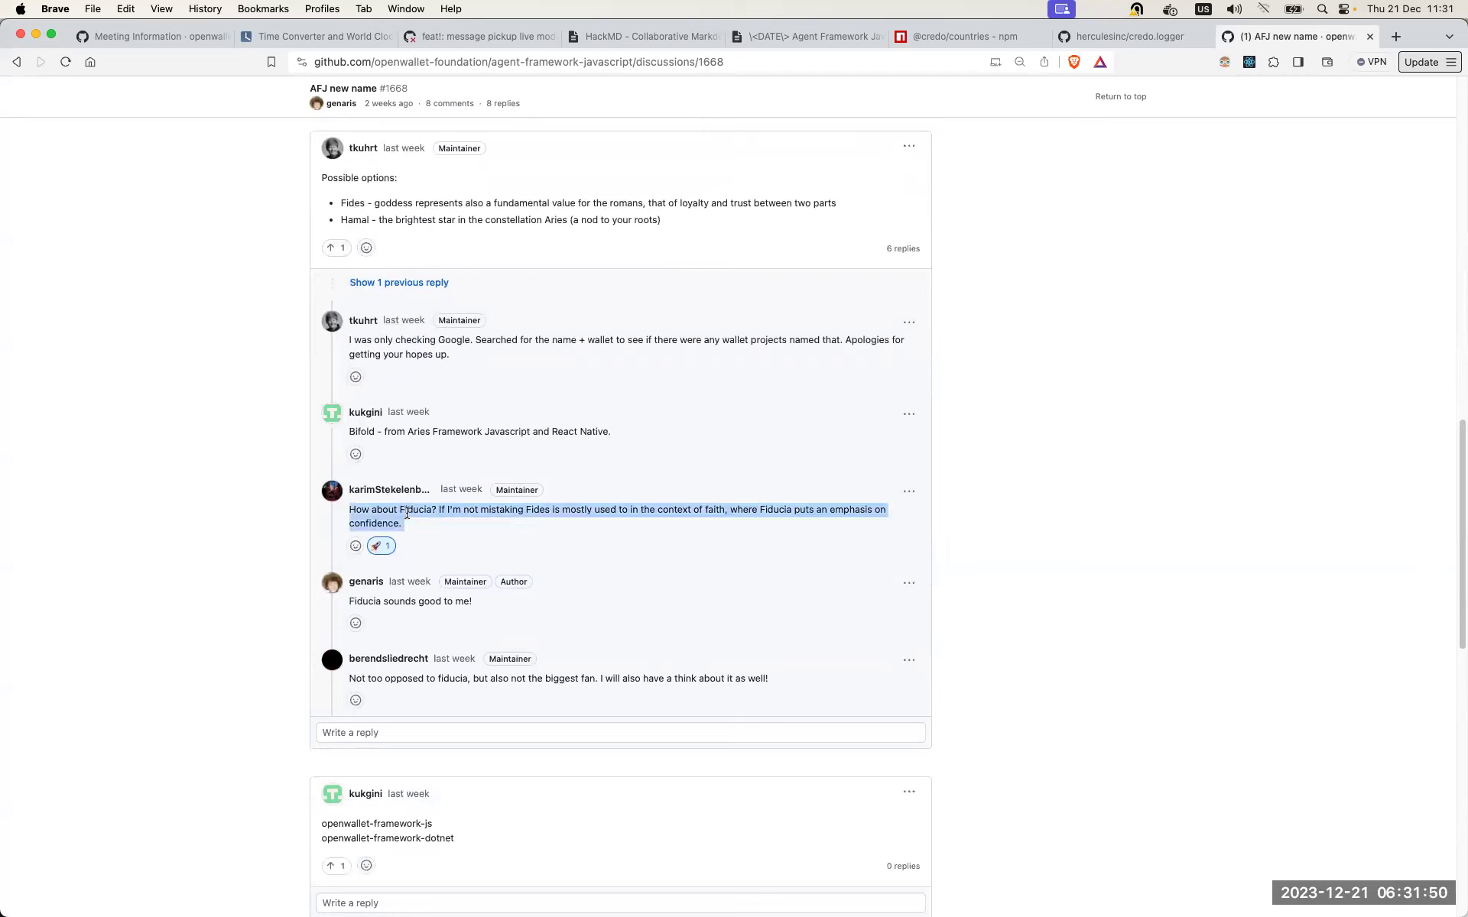
{"action": "left_click", "coordinate": [407, 513]}
{"action": "scroll", "coordinate": [240, 588], "scroll_direction": "down", "scroll_amount": 5}
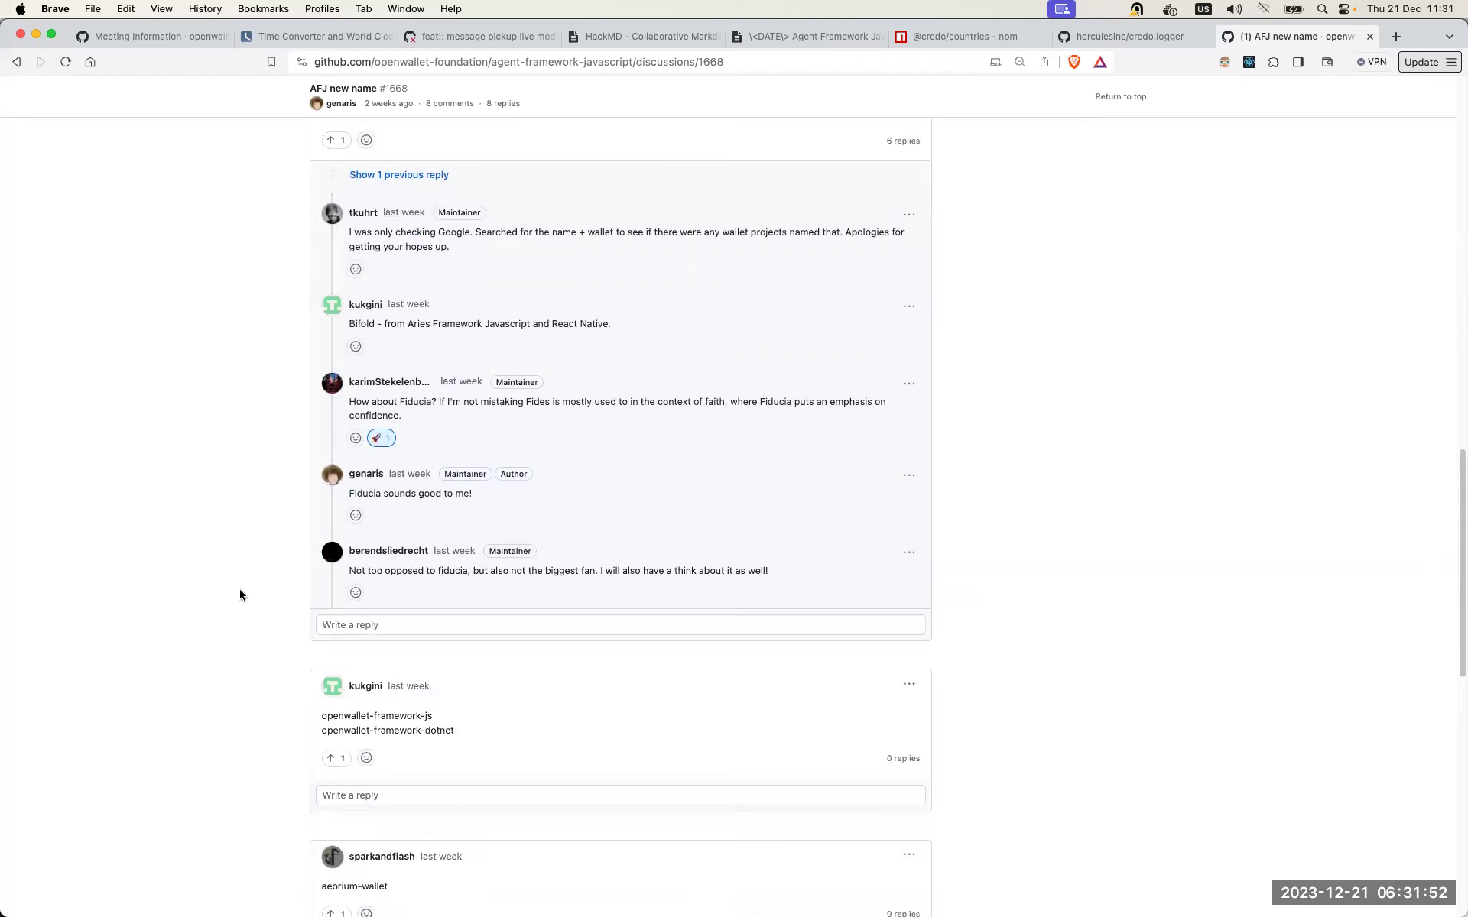
{"action": "left_click_drag", "start_coordinate": [321, 595], "coordinate": [434, 593]}
{"action": "left_click", "coordinate": [259, 601]}
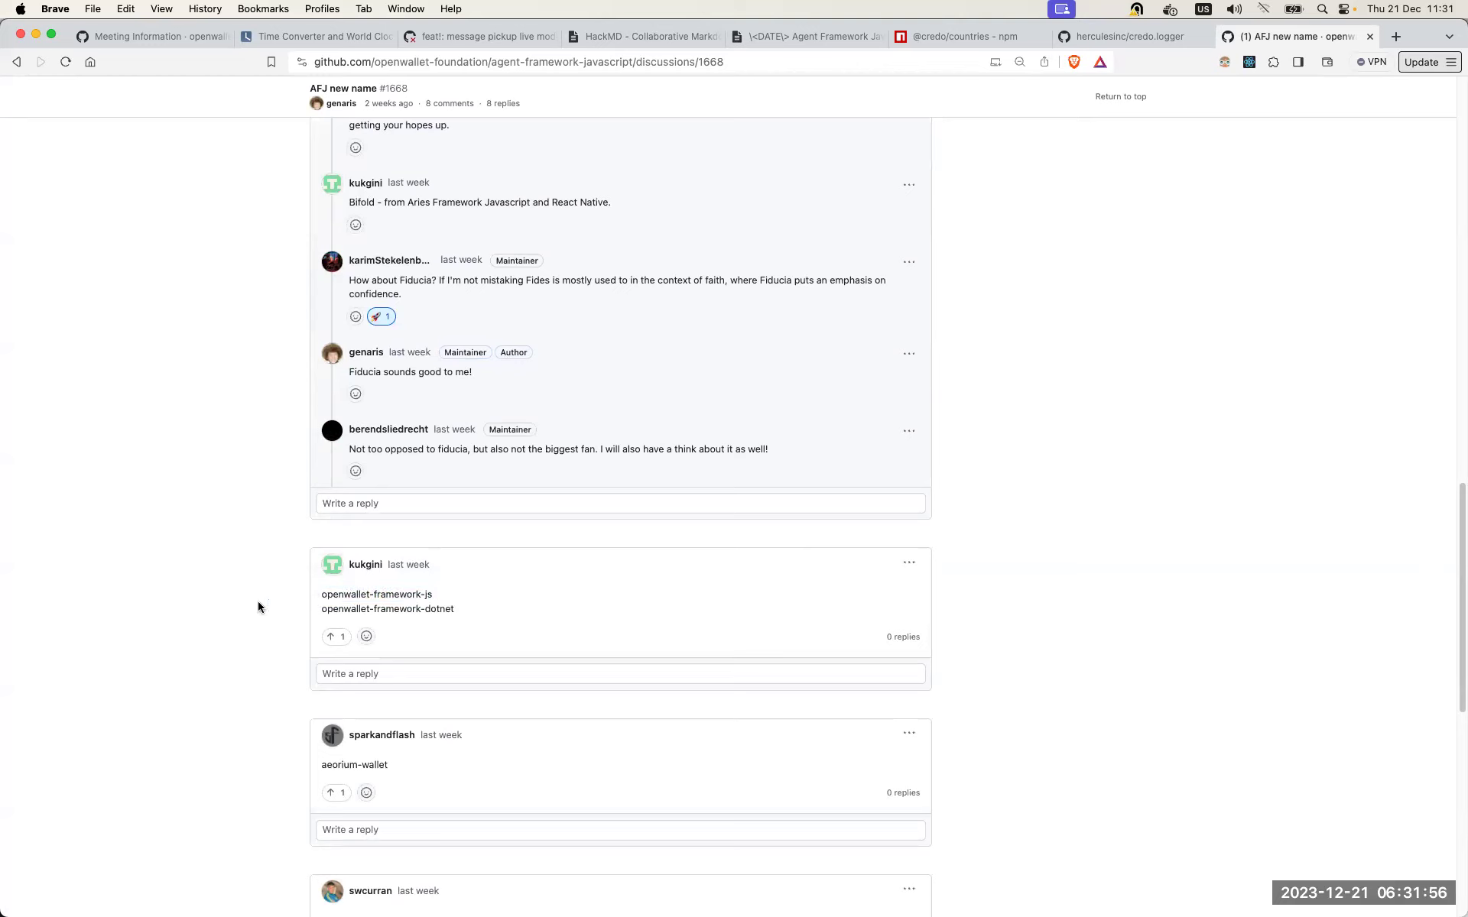
Step: Review the remaining name suggestions at the end of the discussion, including aeorium-wallet, Jazz Agent, confisus and Credo
{"action": "scroll", "coordinate": [268, 584], "scroll_direction": "down", "scroll_amount": 5}
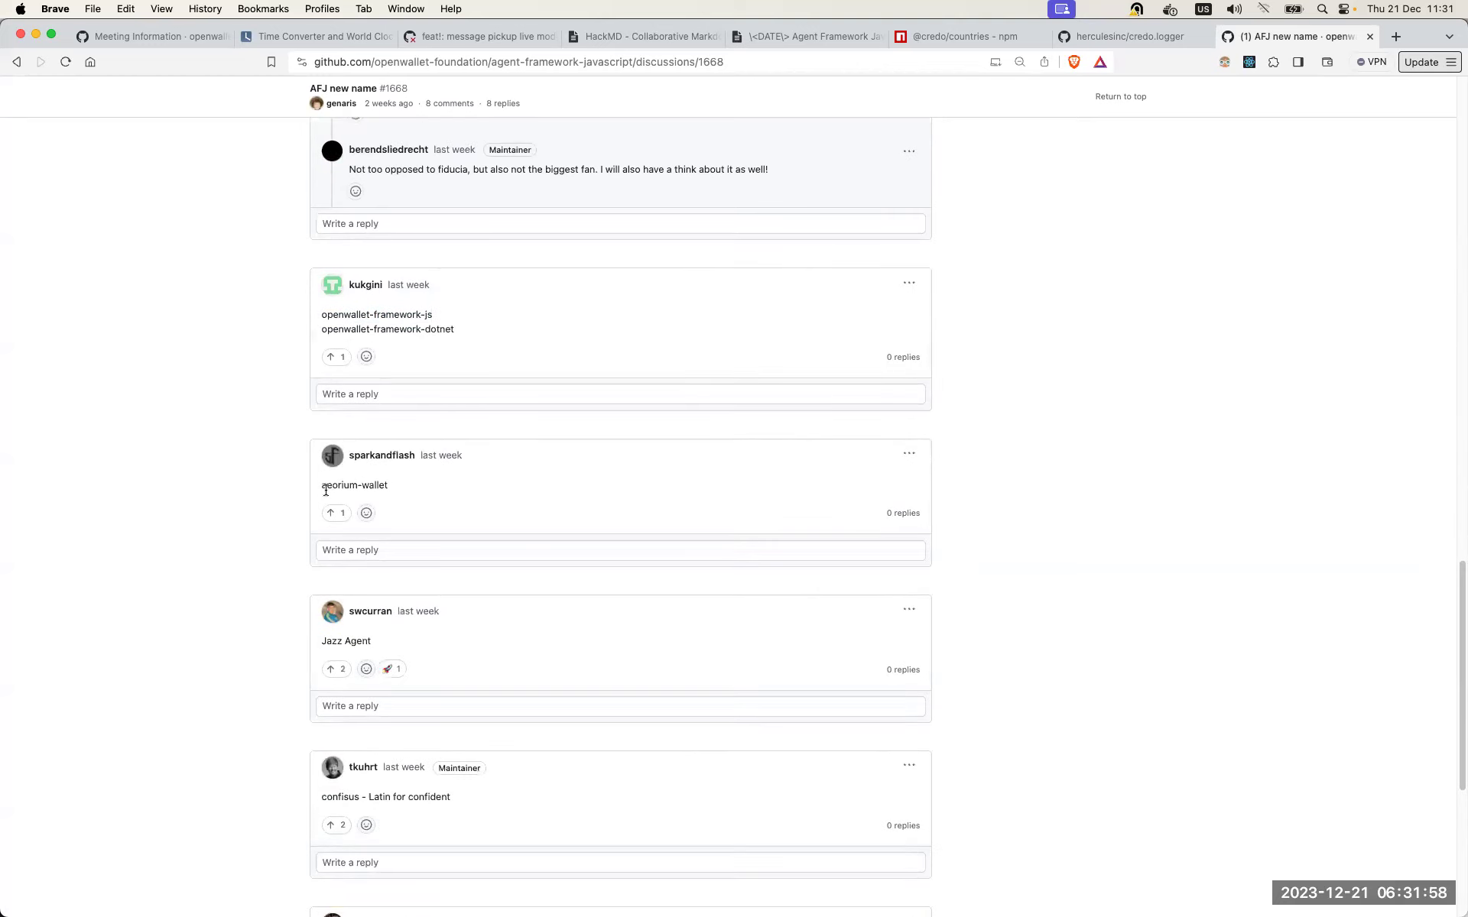
{"action": "left_click_drag", "start_coordinate": [321, 484], "coordinate": [384, 486]}
{"action": "left_click", "coordinate": [372, 486]}
{"action": "left_click_drag", "start_coordinate": [370, 485], "coordinate": [315, 490]}
{"action": "left_click", "coordinate": [318, 489]}
{"action": "triple_click", "coordinate": [329, 487]}
{"action": "double_click", "coordinate": [336, 486]}
{"action": "left_click", "coordinate": [286, 499]}
{"action": "scroll", "coordinate": [284, 501], "scroll_direction": "down", "scroll_amount": 1}
{"action": "scroll", "coordinate": [283, 505], "scroll_direction": "down", "scroll_amount": 5}
{"action": "triple_click", "coordinate": [355, 394]}
{"action": "left_click", "coordinate": [369, 391]}
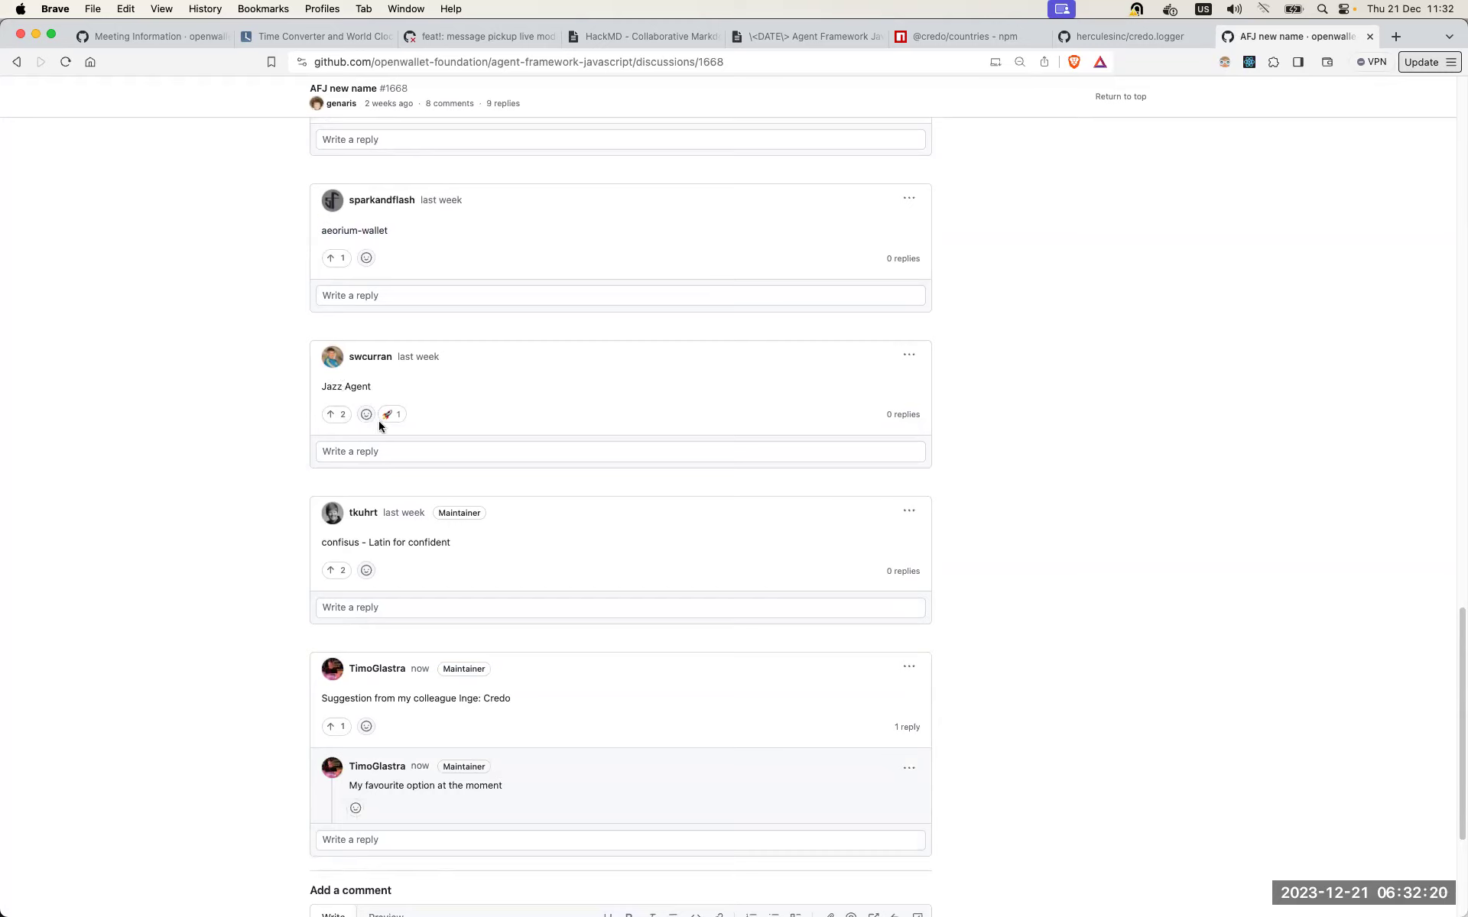
{"action": "mouse_move", "coordinate": [397, 416]}
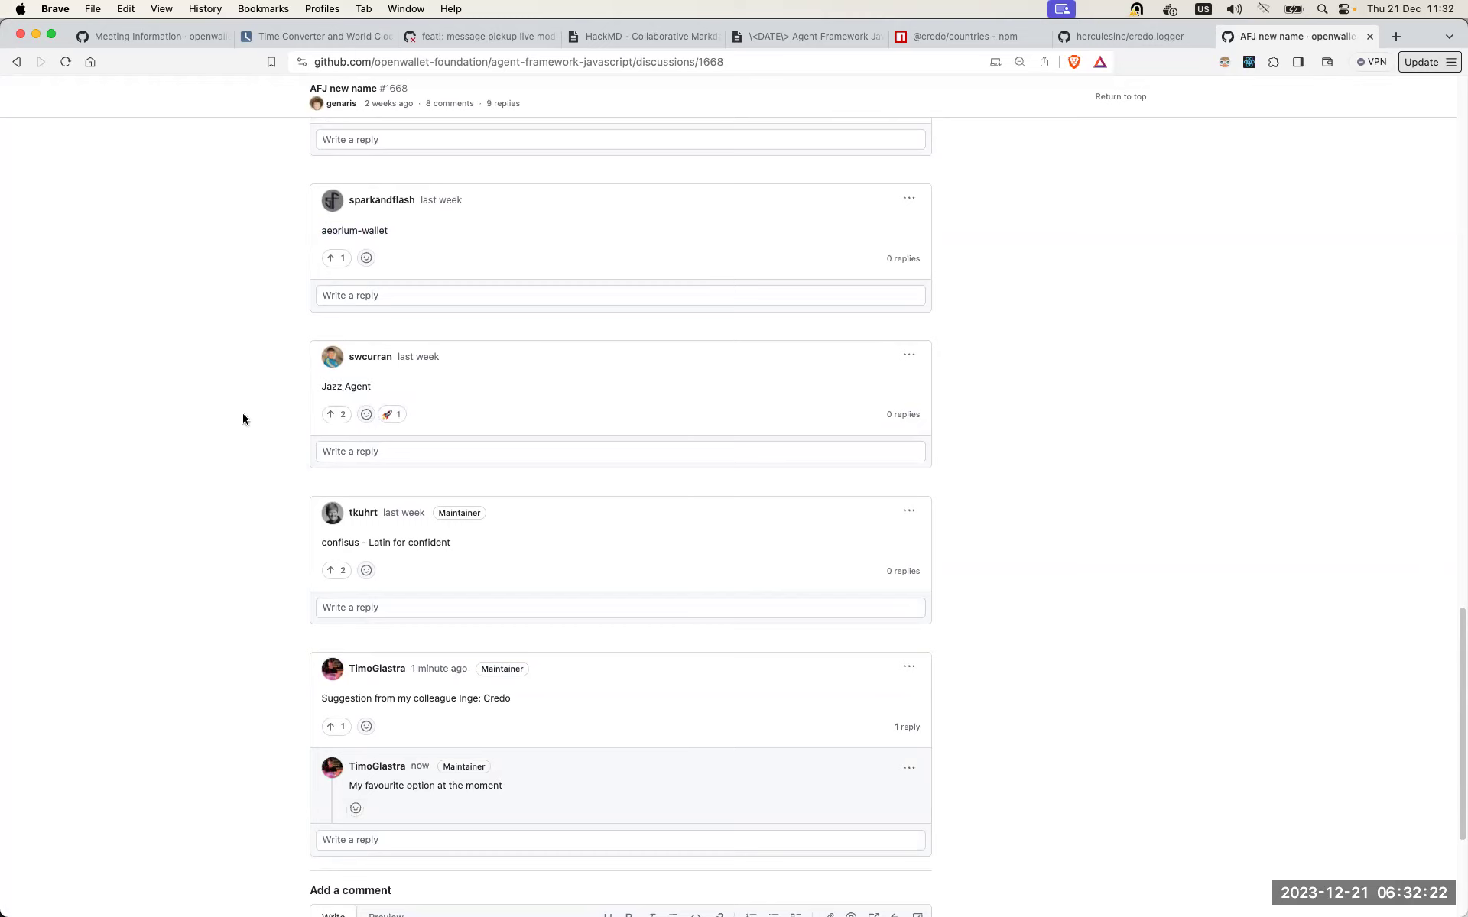
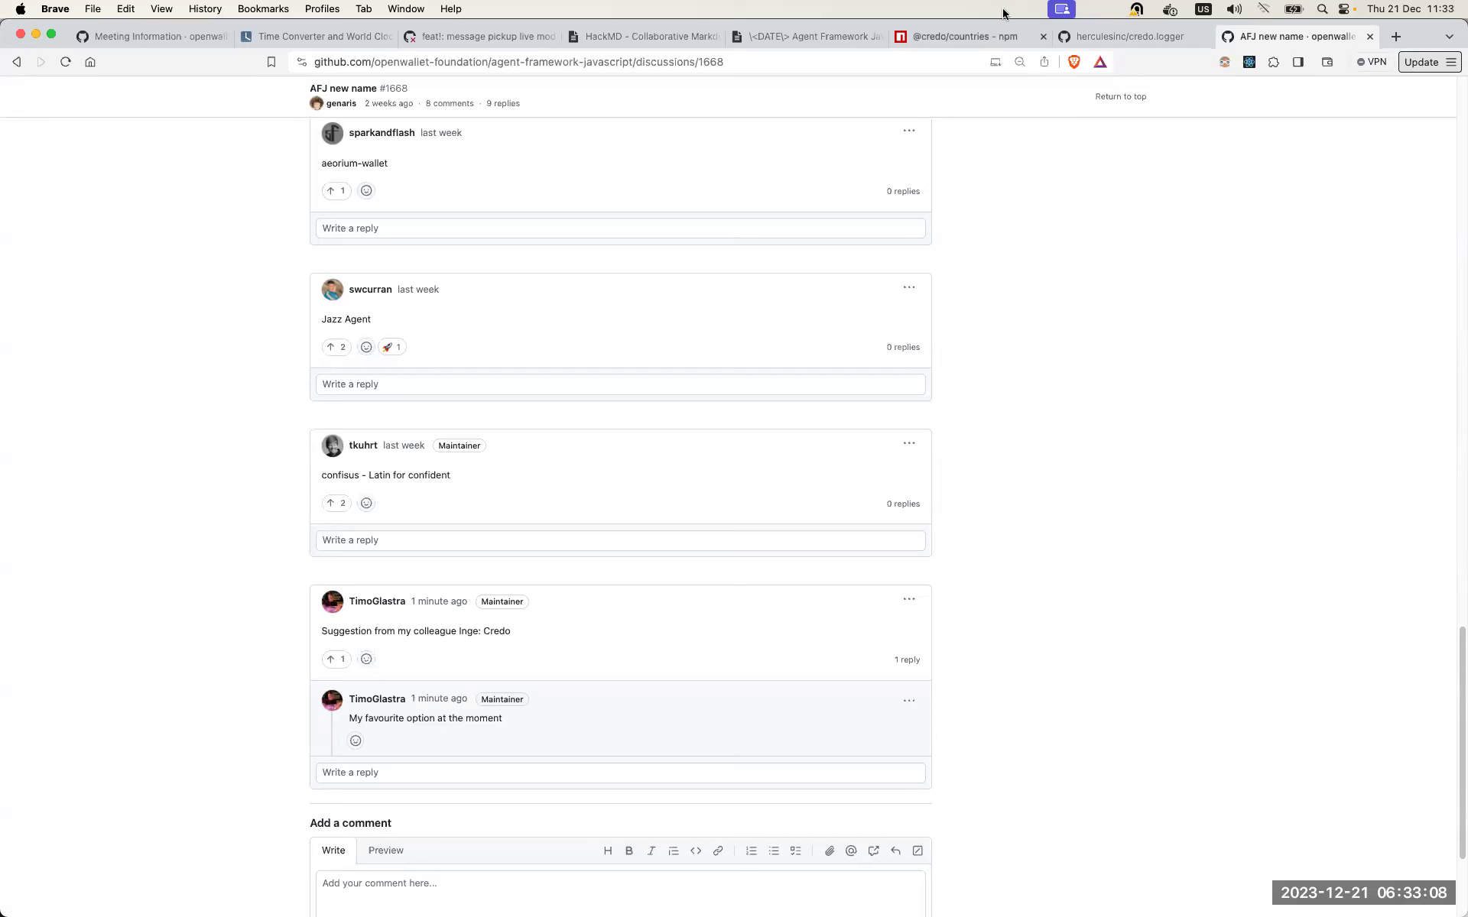
Step: Search the npm registry for packages matching "opentrust"
{"action": "left_click", "coordinate": [965, 36]}
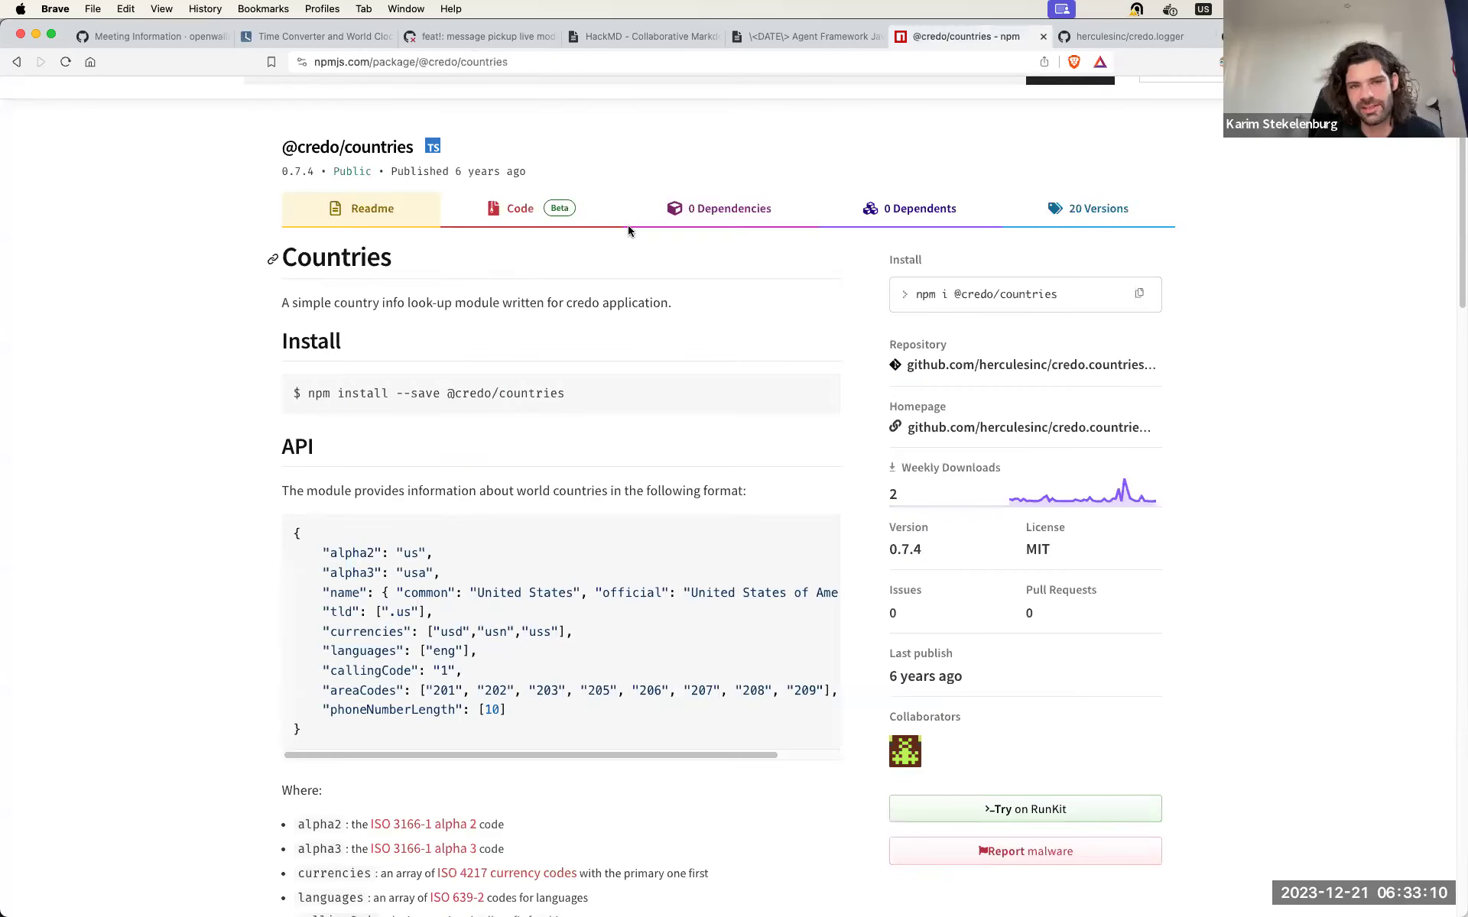
{"action": "scroll", "coordinate": [814, 208], "scroll_direction": "up", "scroll_amount": 2}
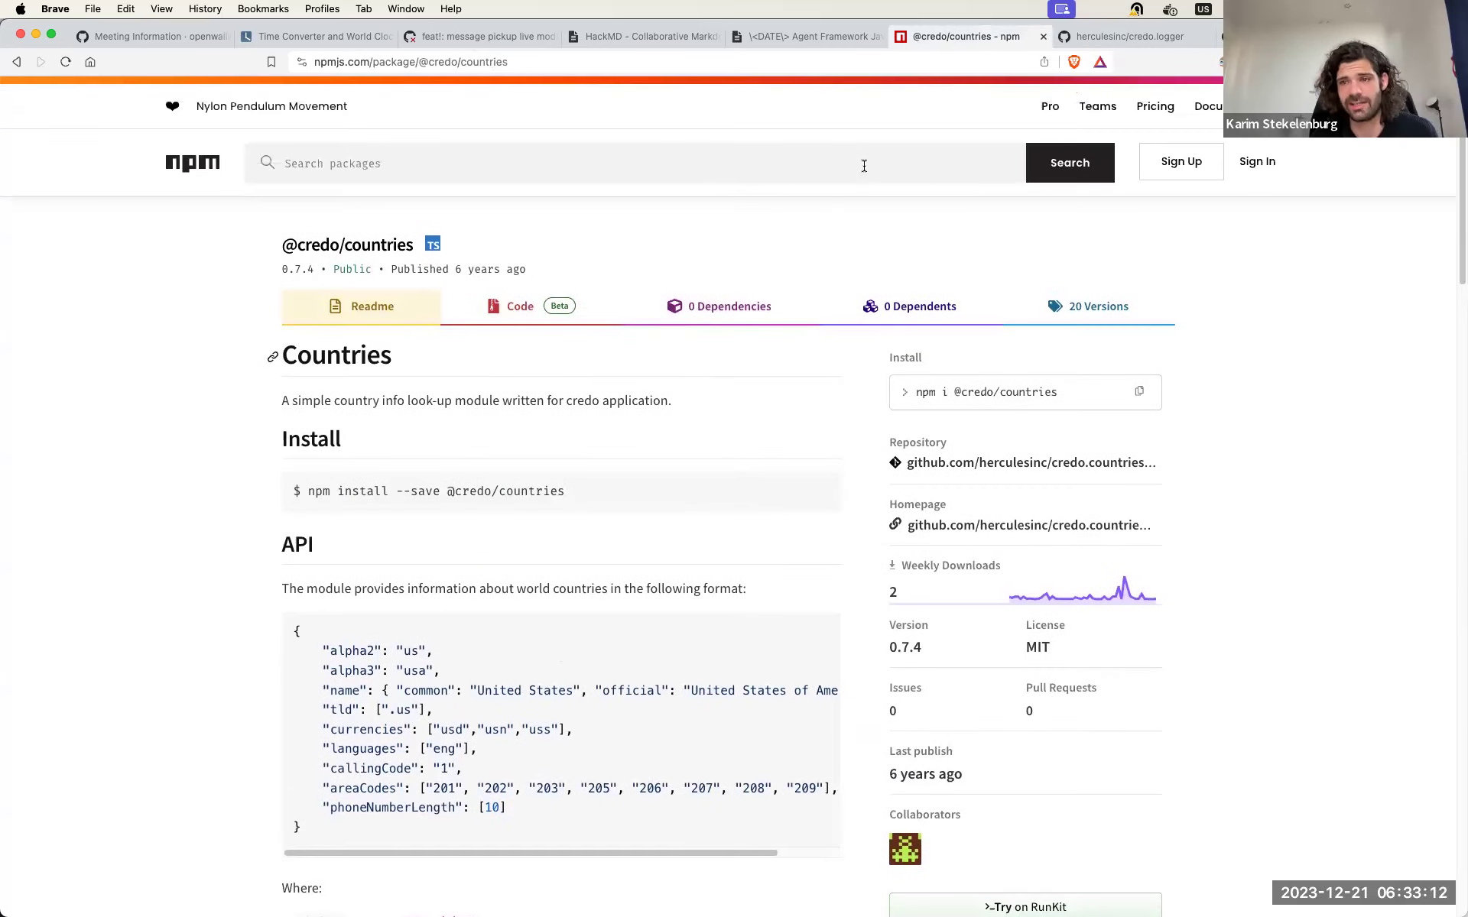
{"action": "left_click", "coordinate": [858, 157]}
{"action": "type", "text": "opentrust"}
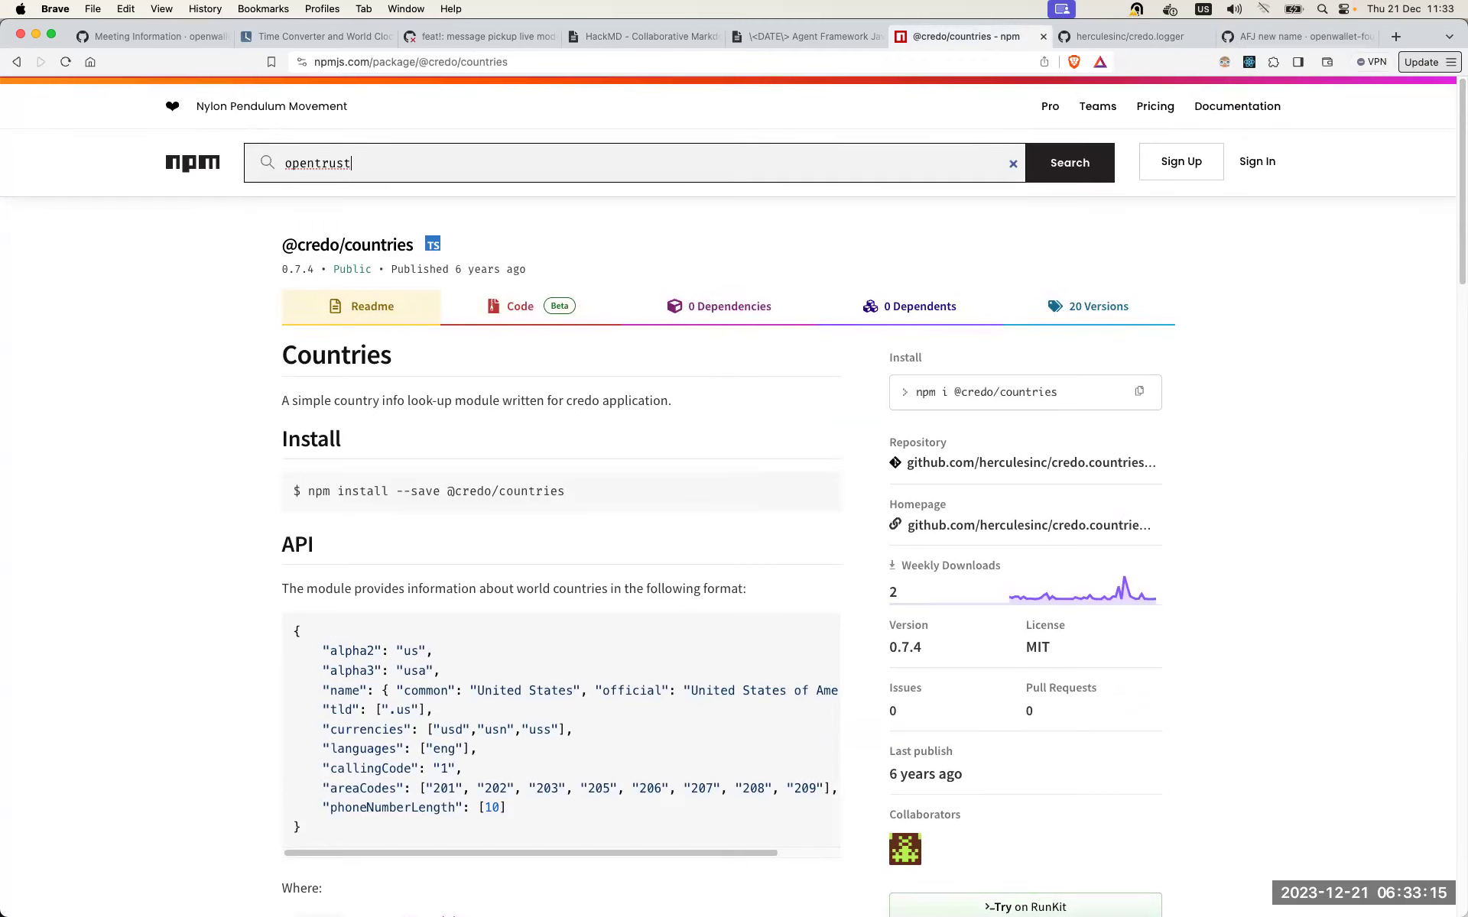
{"action": "key", "text": "Return"}
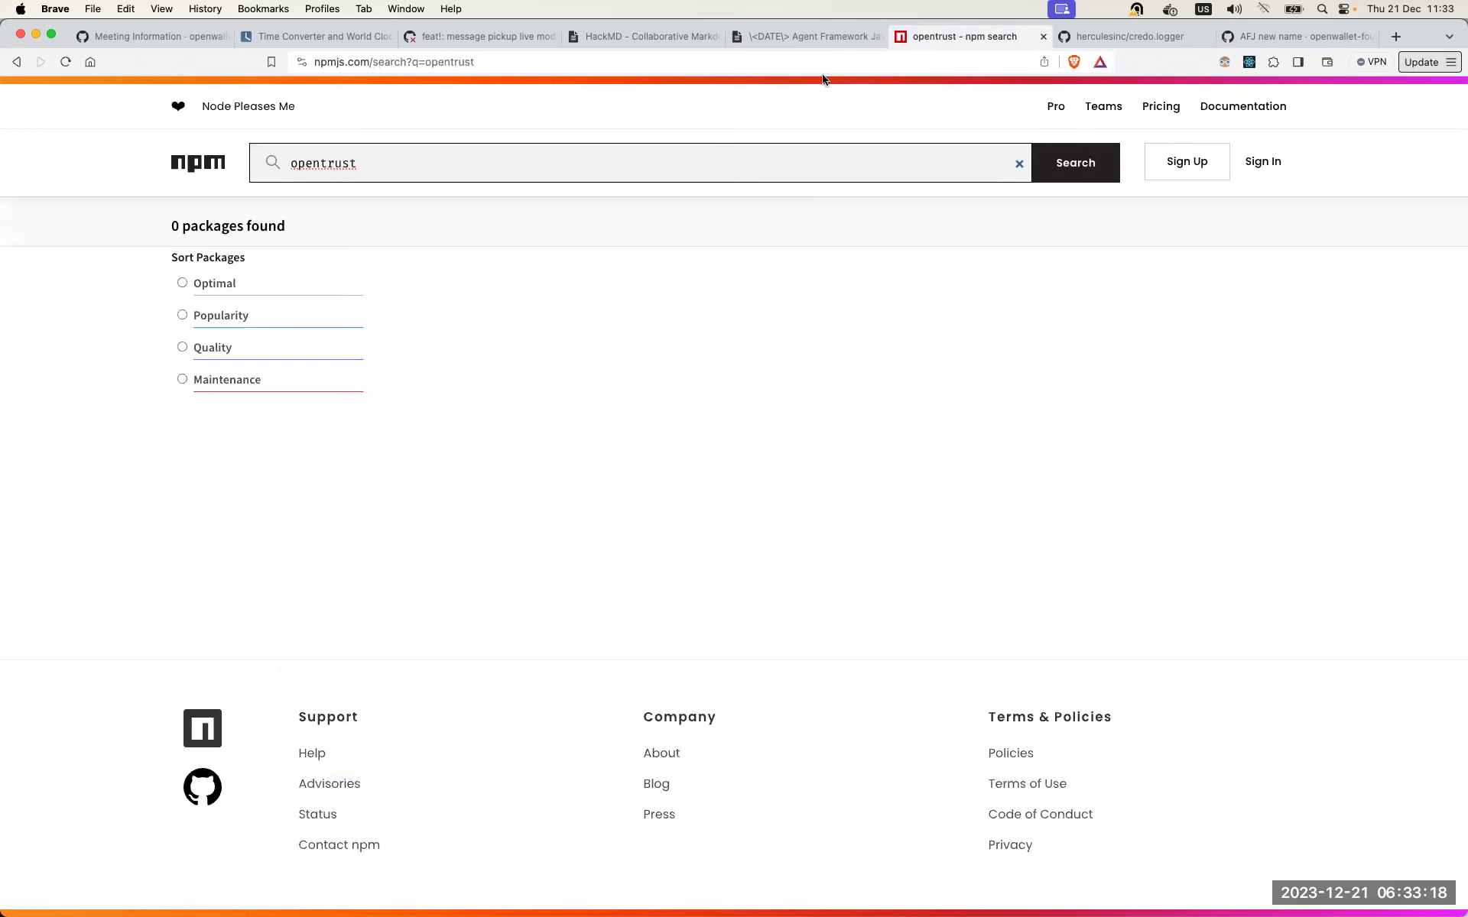
Step: Search all of GitHub for "open-trust" from the credo.logger repository page and look through the repository results
{"action": "left_click", "coordinate": [1150, 37]}
{"action": "key", "text": "super+l"}
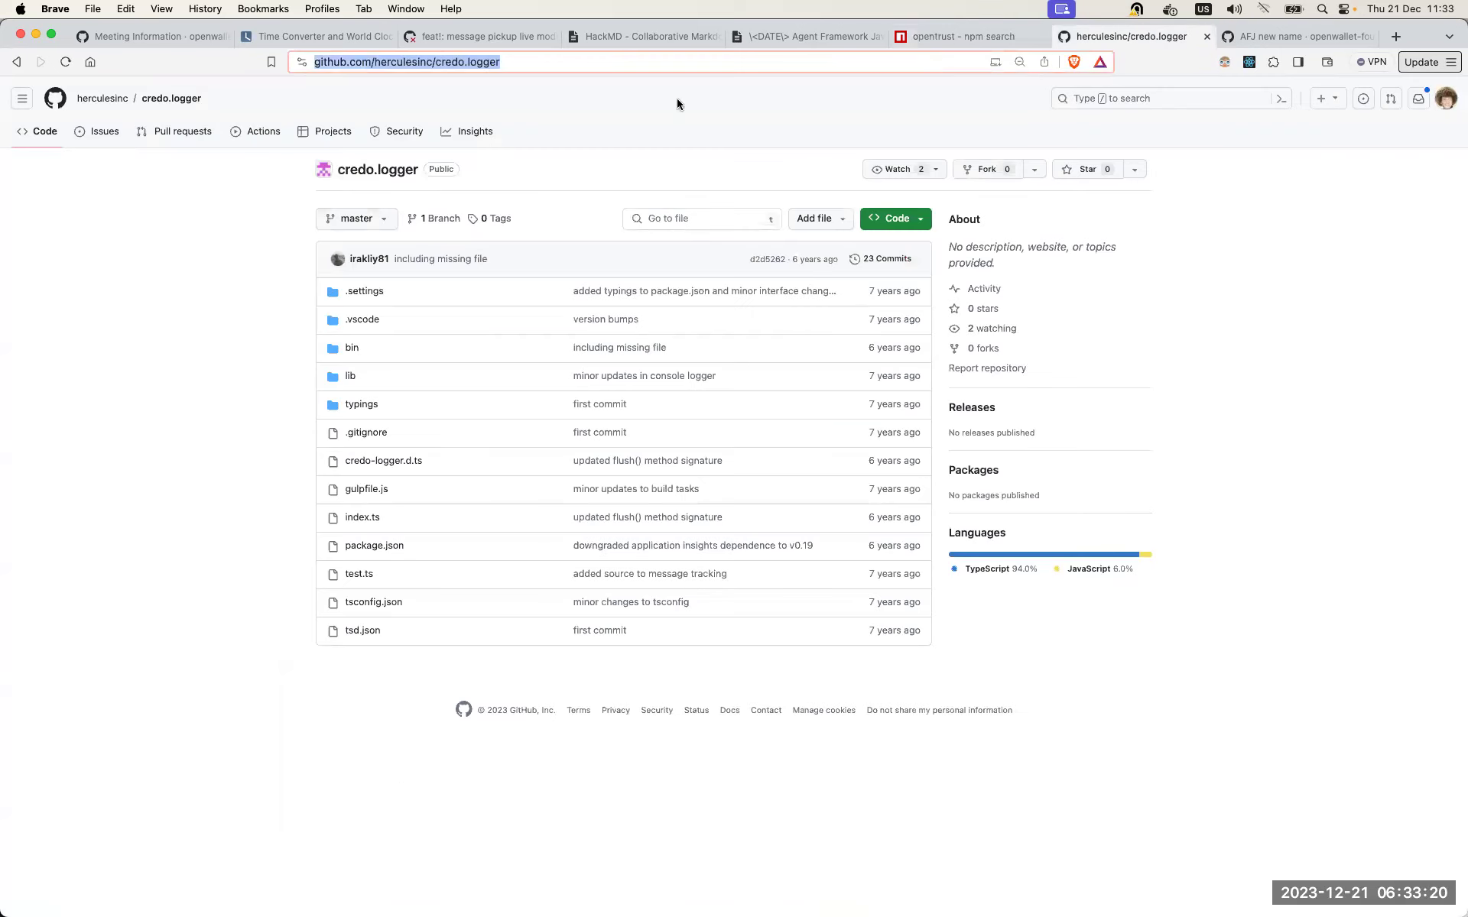
{"action": "left_click", "coordinate": [1148, 98]}
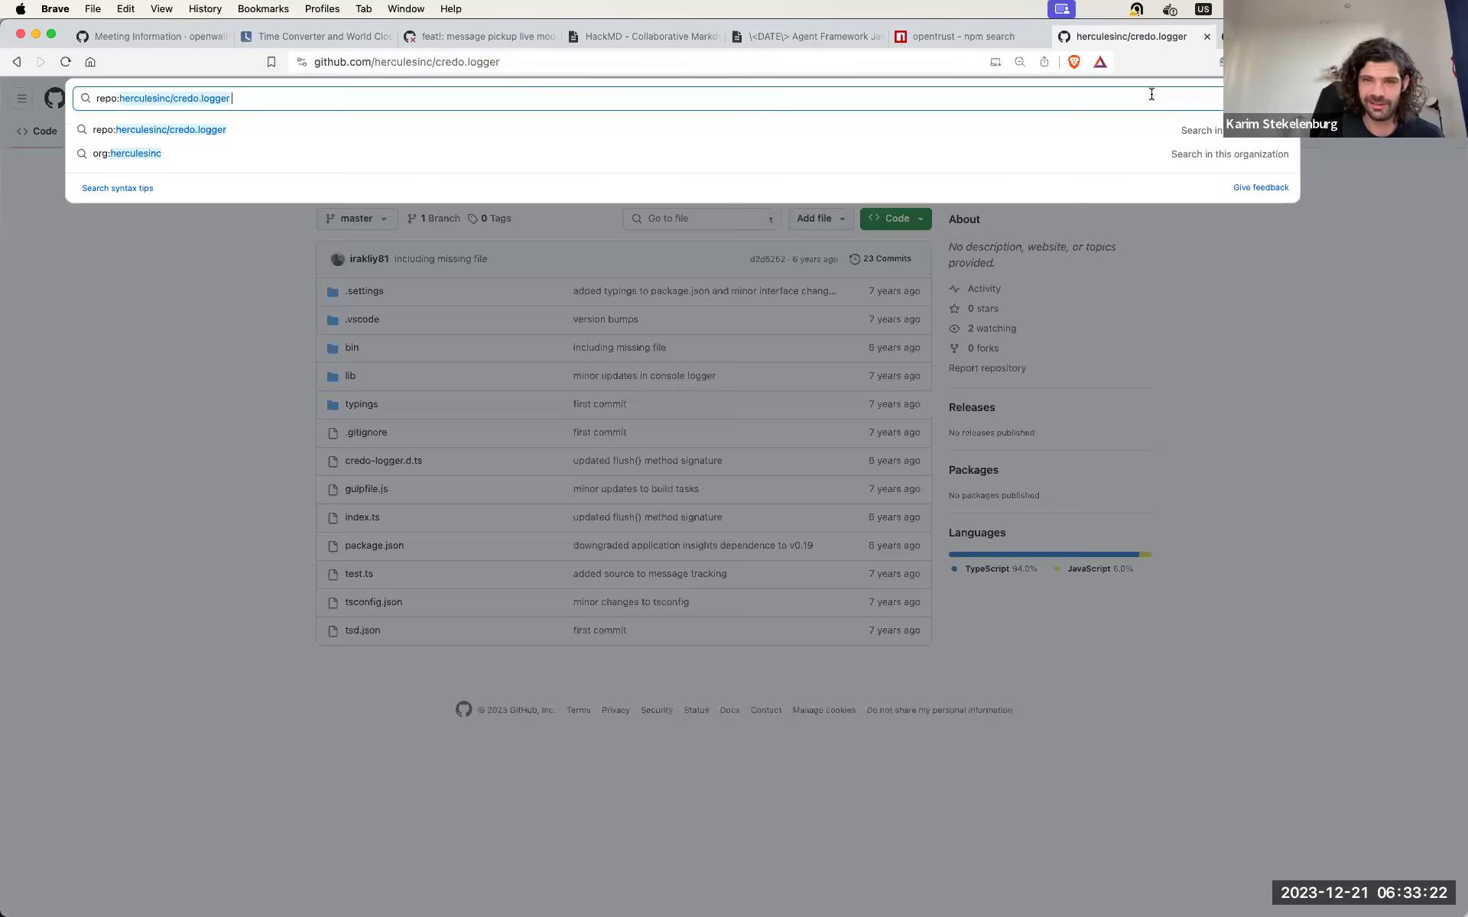
{"action": "key", "text": "alt+shift+Left"}
{"action": "key", "text": "alt+shift+Left"}
{"action": "key", "text": "alt+shift+Left"}
{"action": "key", "text": "alt+shift+Left"}
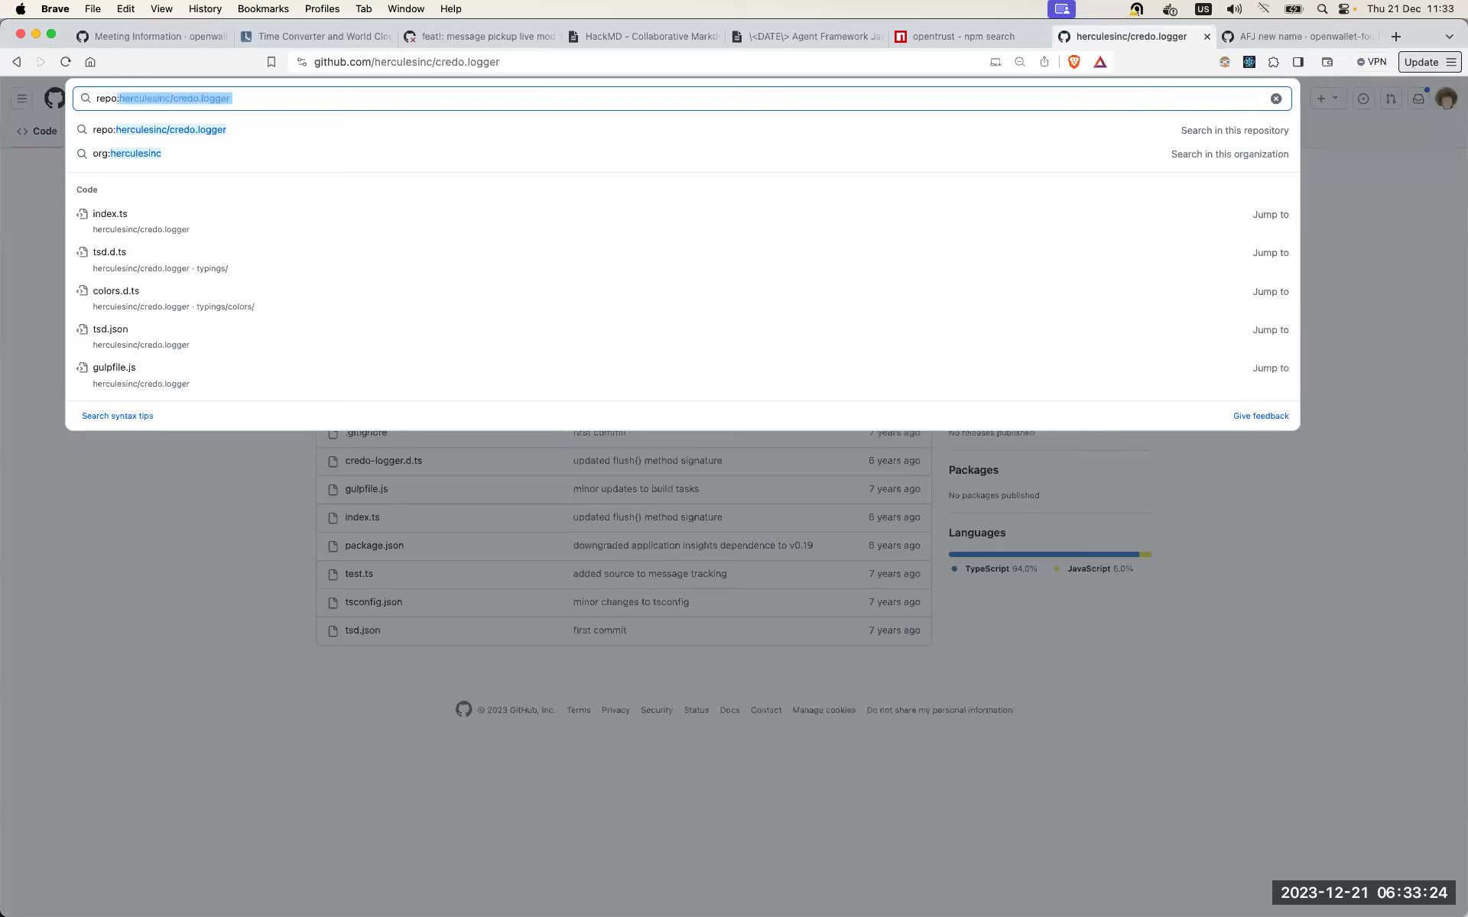
{"action": "type", "text": "op"}
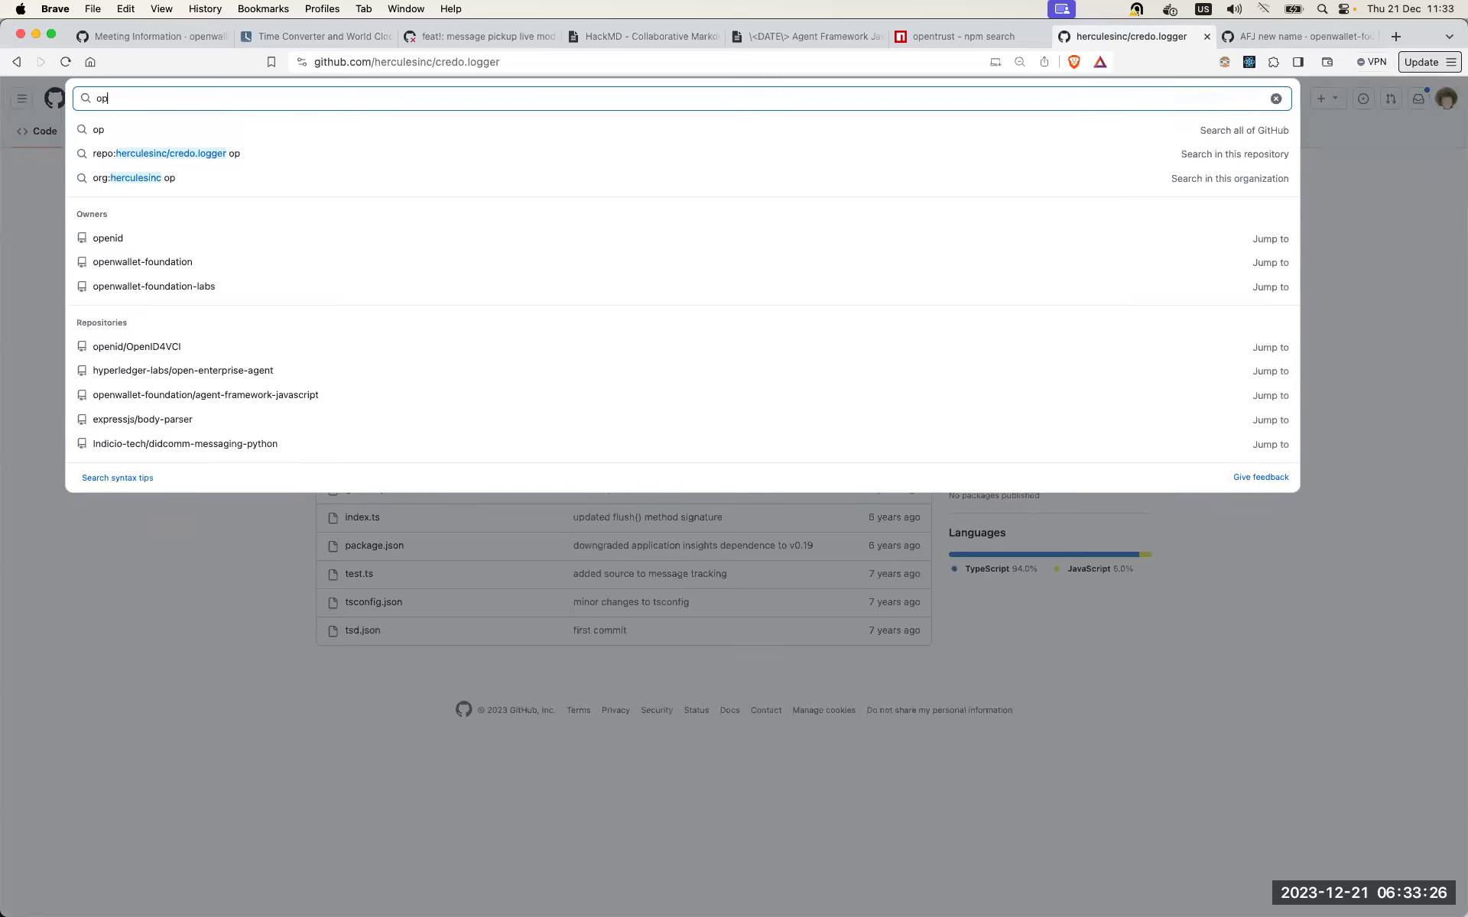
{"action": "type", "text": "en trust"}
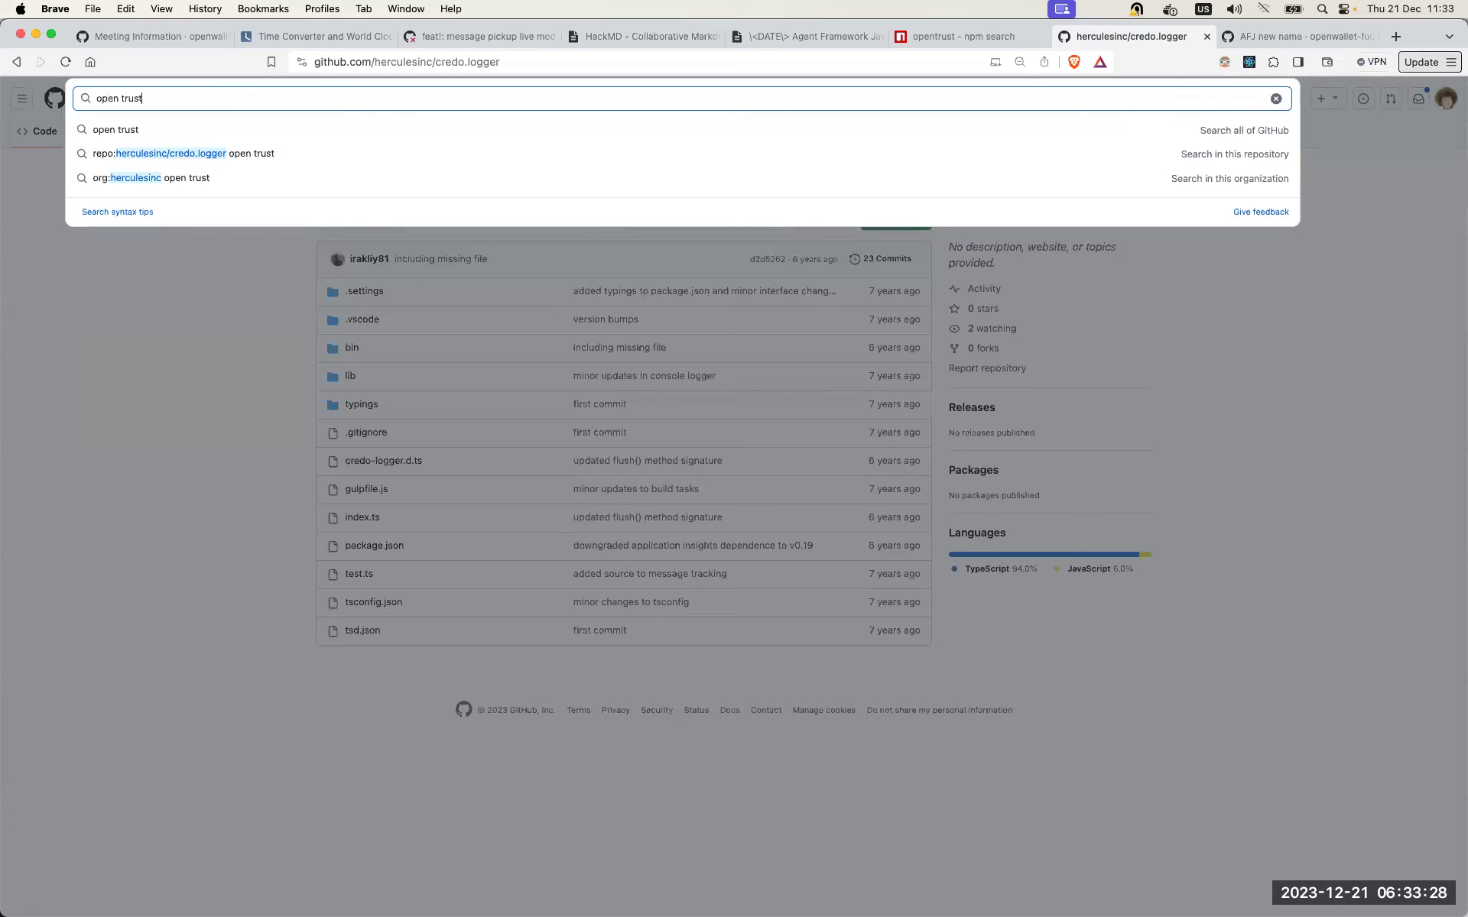
{"action": "left_click", "coordinate": [127, 98]}
{"action": "key", "text": "BackSpace"}
{"action": "key", "text": "Return"}
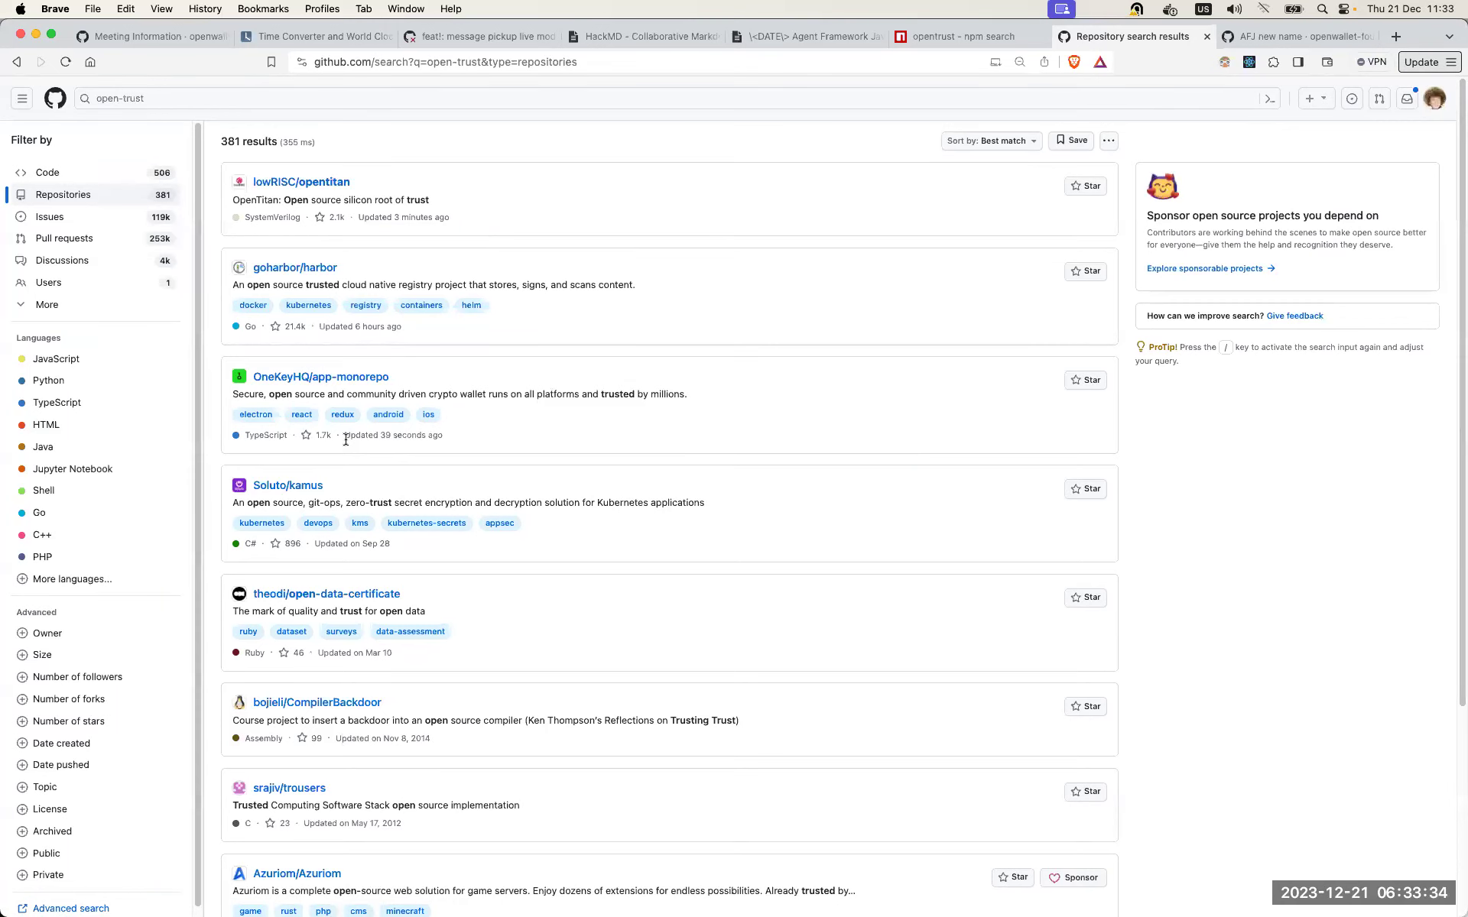
{"action": "scroll", "coordinate": [358, 623], "scroll_direction": "down", "scroll_amount": 4}
{"action": "scroll", "coordinate": [364, 578], "scroll_direction": "up", "scroll_amount": 4}
{"action": "left_click", "coordinate": [479, 102]}
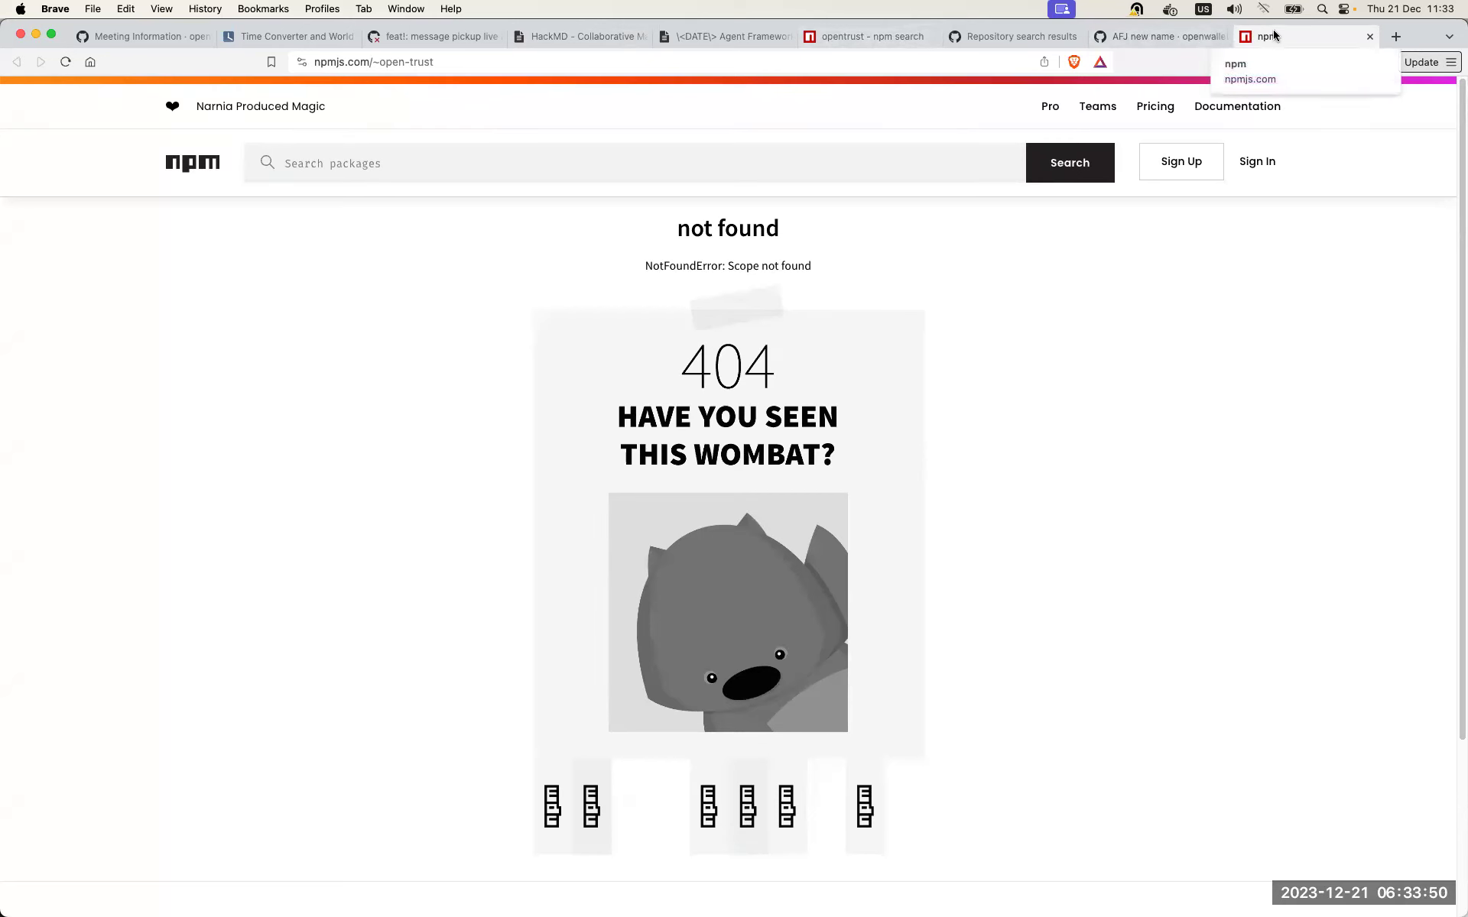
Step: Close the npm page for the open-trust scope and the blank untitled HackMD note, returning to the meeting notes
{"action": "key", "text": "super+w"}
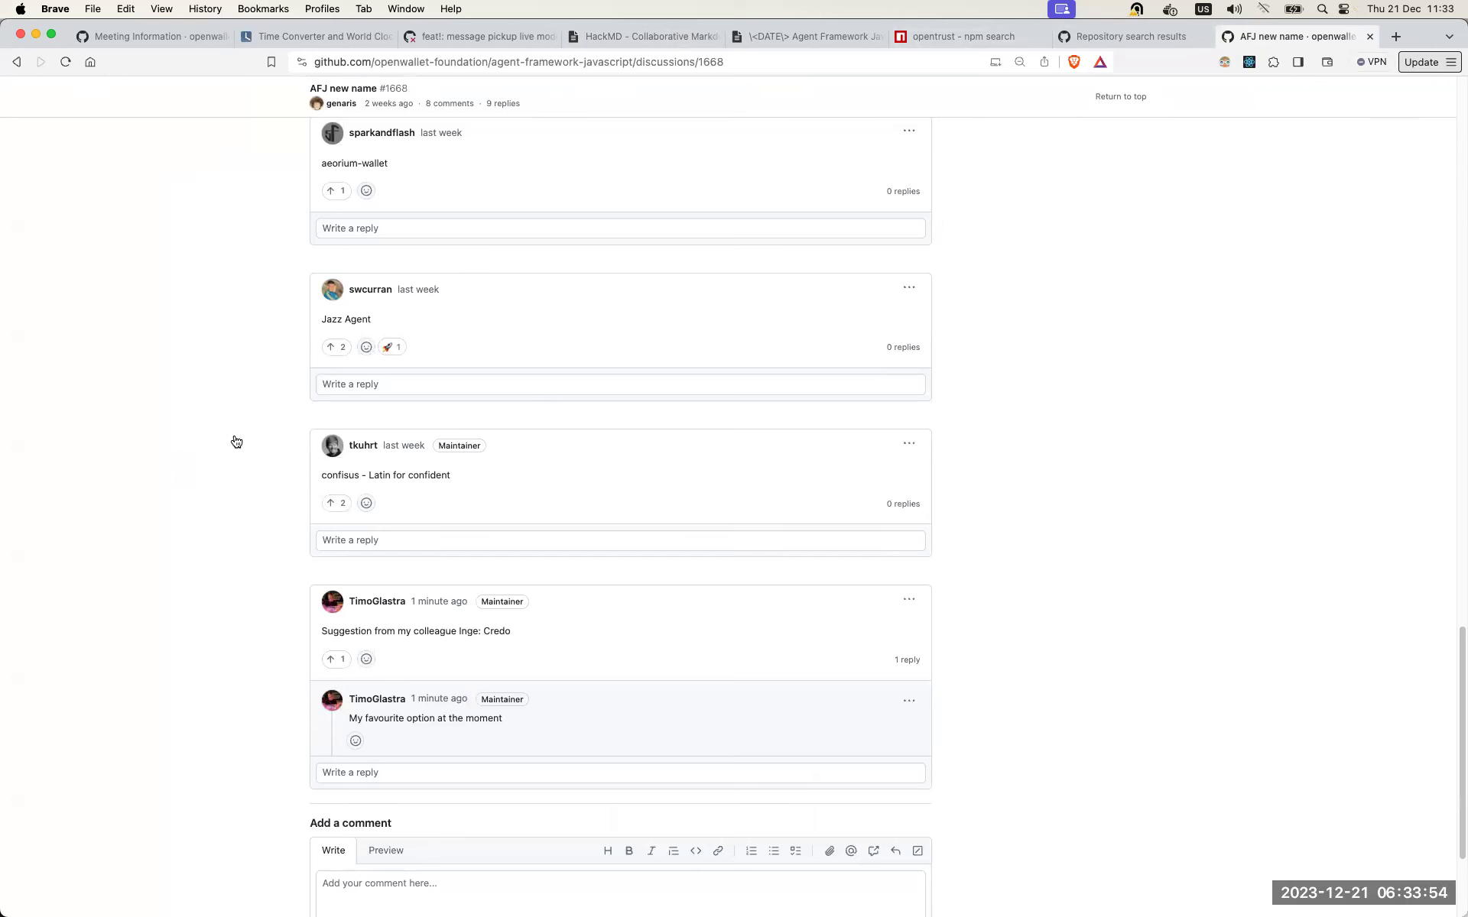
{"action": "left_click", "coordinate": [414, 37]}
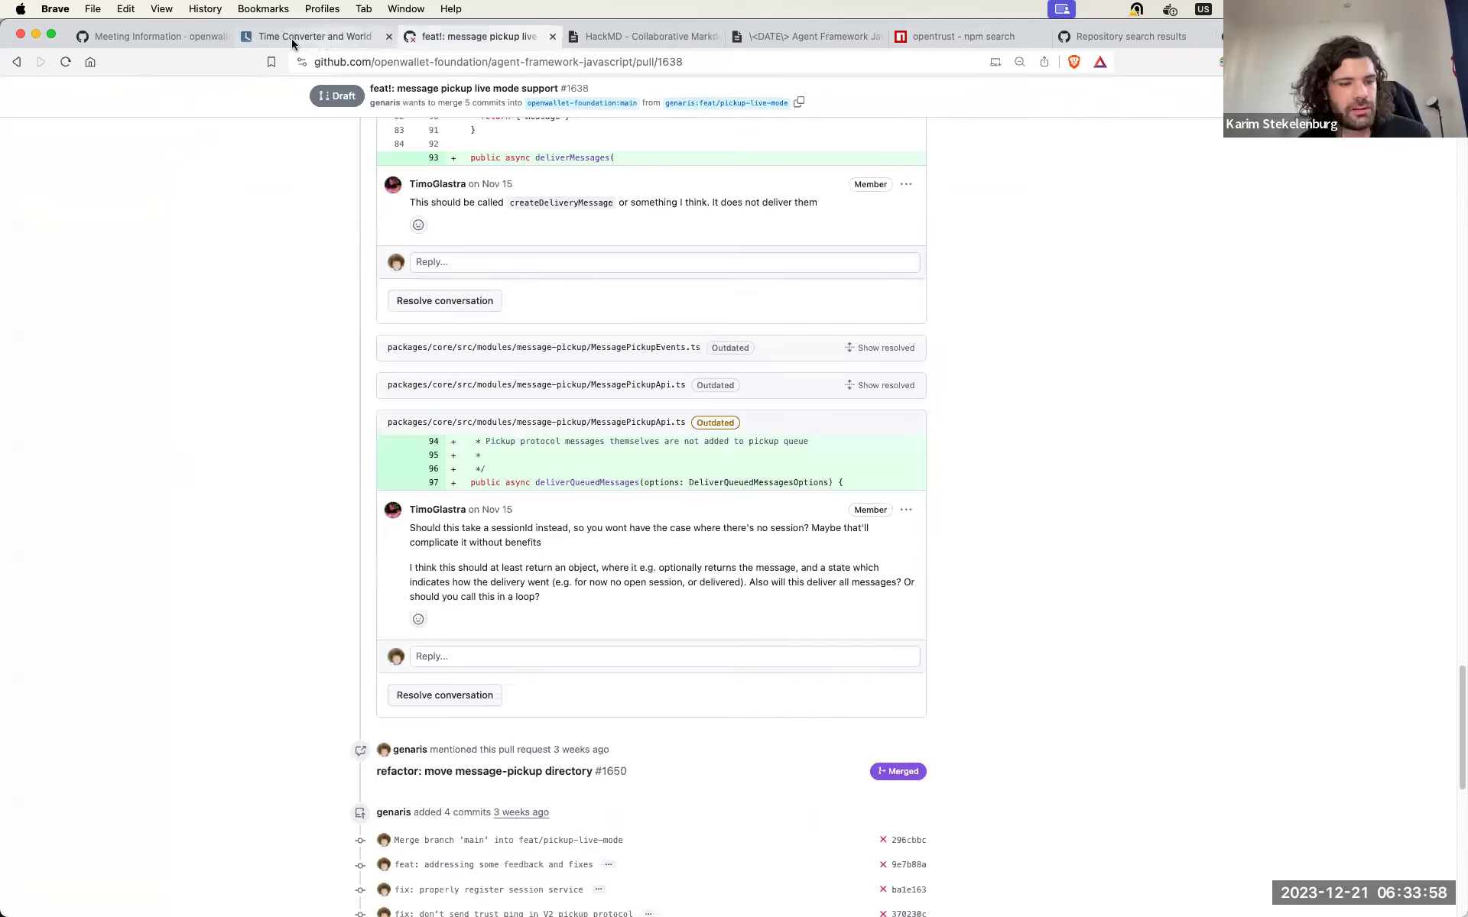
{"action": "left_click", "coordinate": [314, 37]}
{"action": "left_click", "coordinate": [183, 36]}
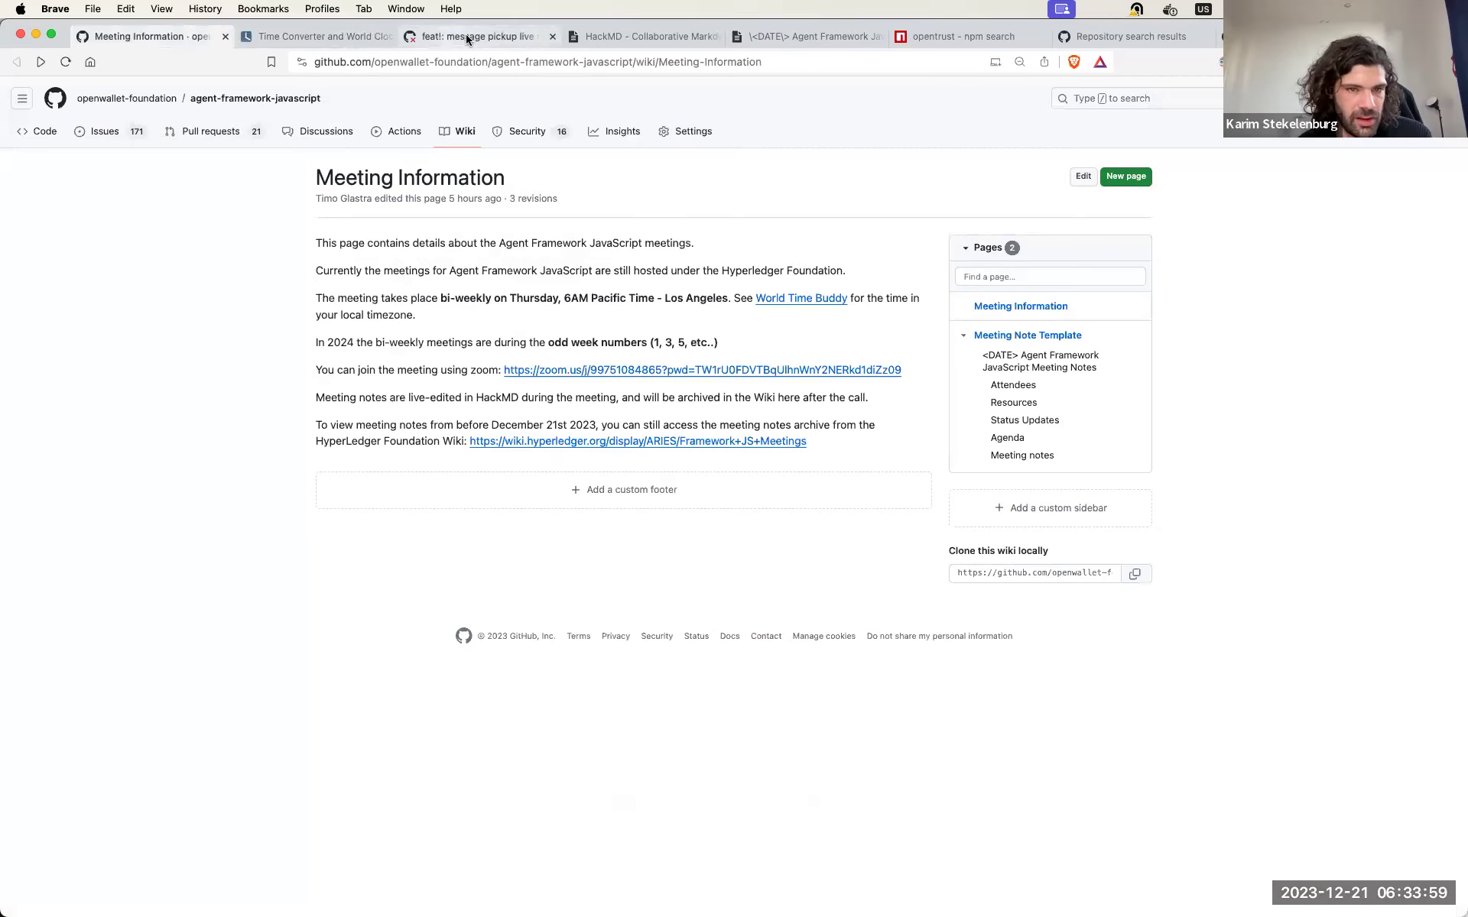
{"action": "left_click", "coordinate": [573, 39]}
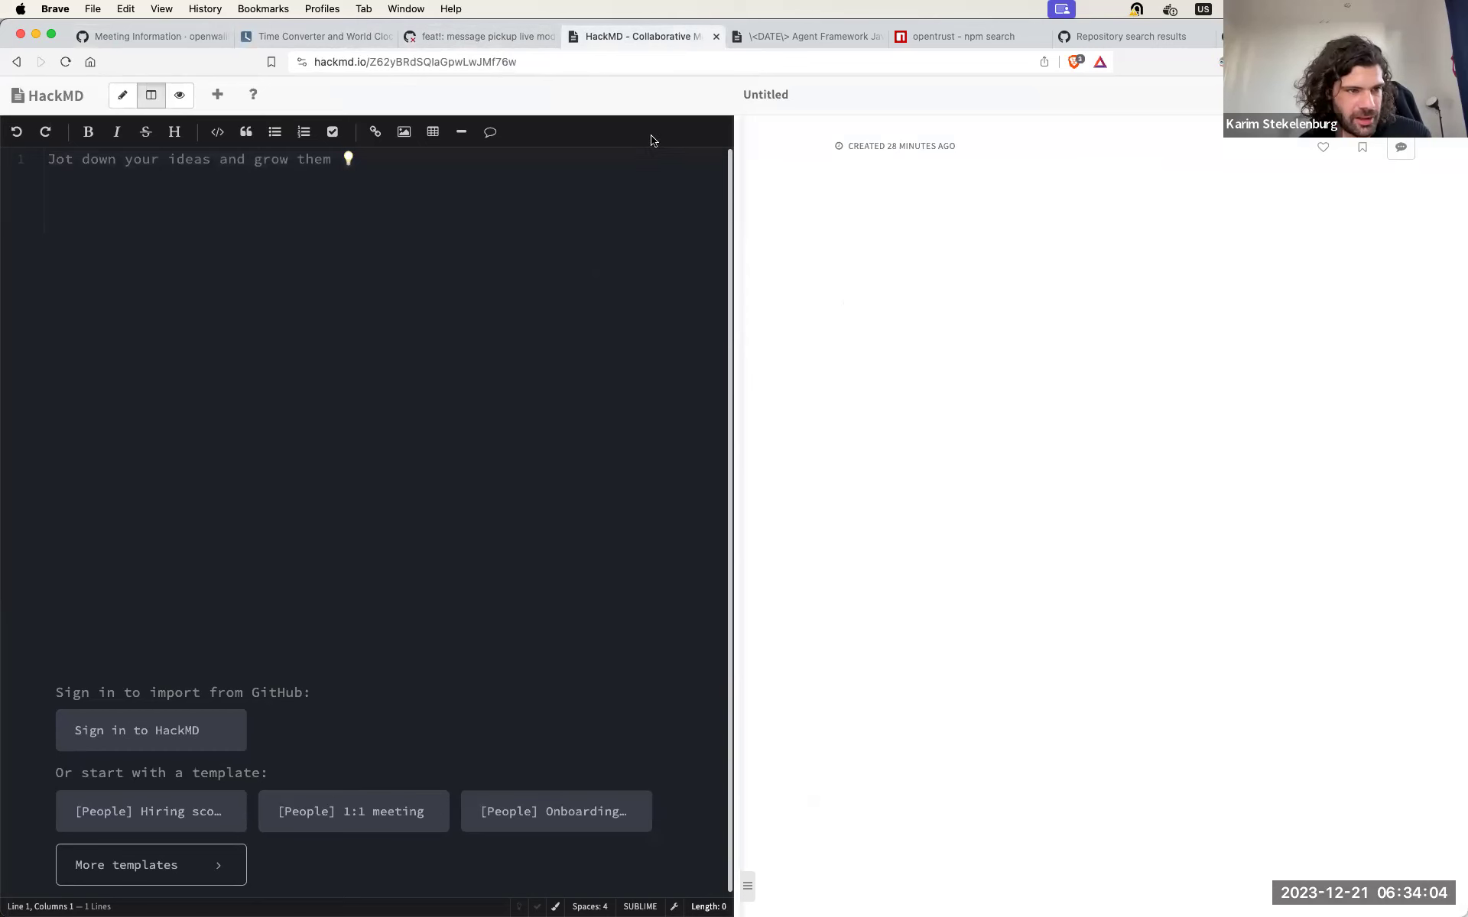
{"action": "key", "text": "super+w"}
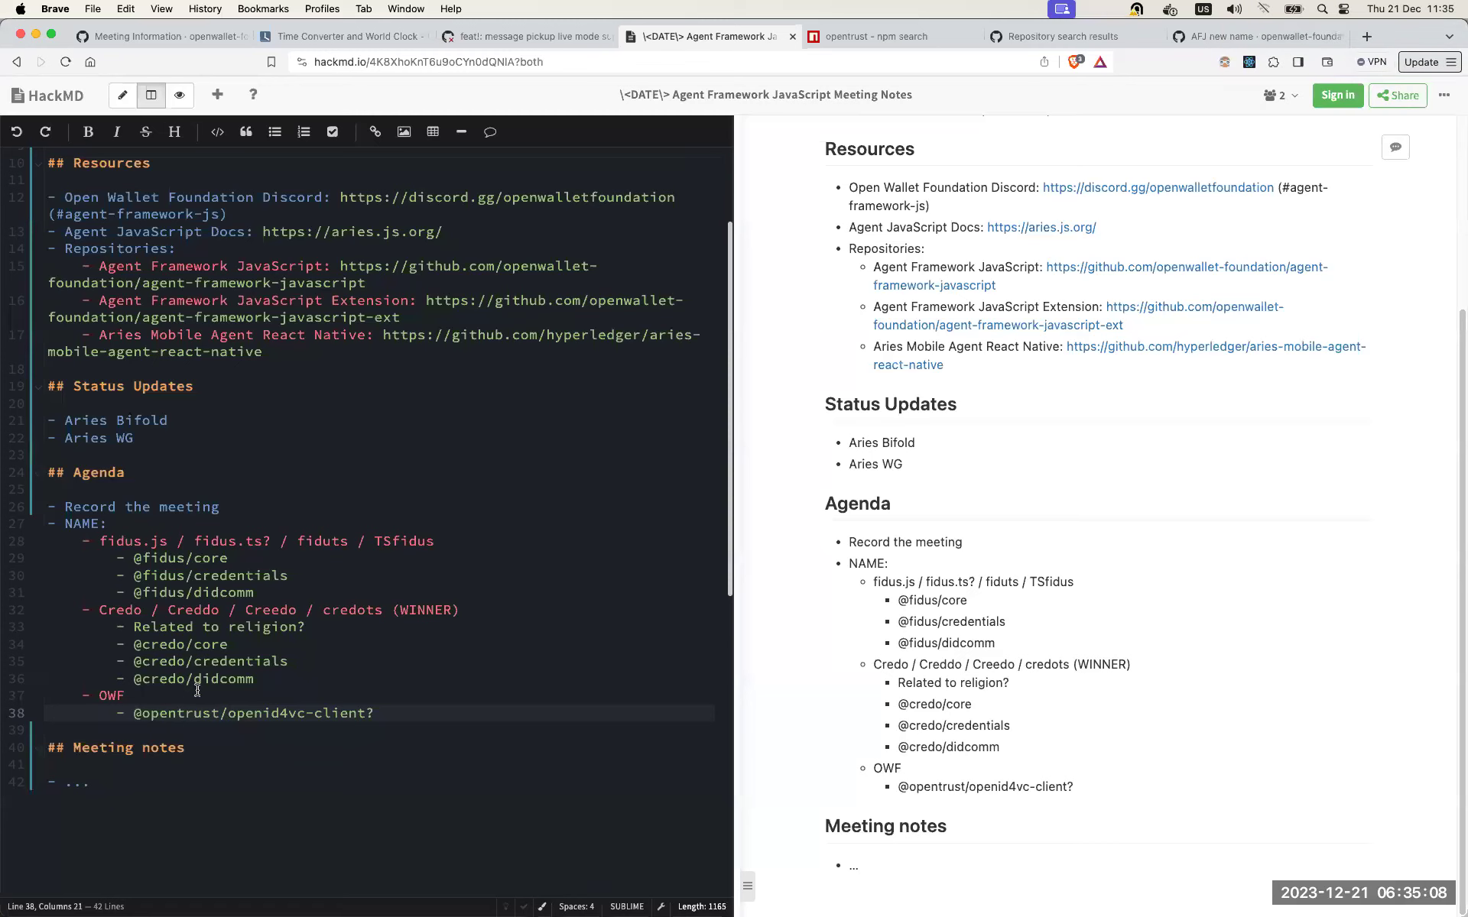
{"action": "double_click", "coordinate": [149, 712]}
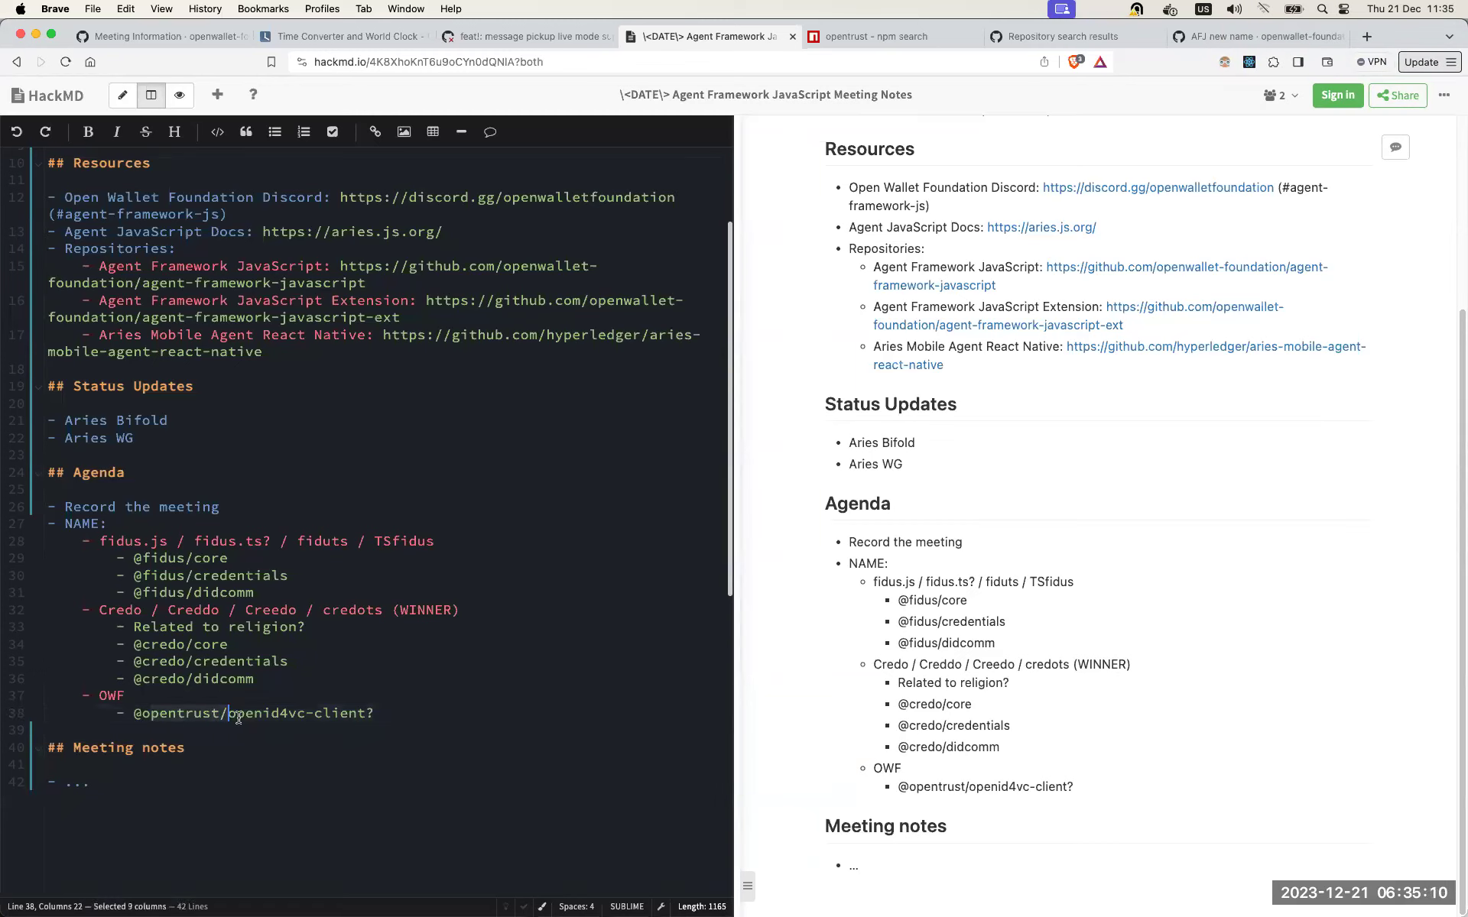
{"action": "left_click", "coordinate": [182, 713]}
{"action": "left_click", "coordinate": [178, 712]}
{"action": "type", "text": "-"}
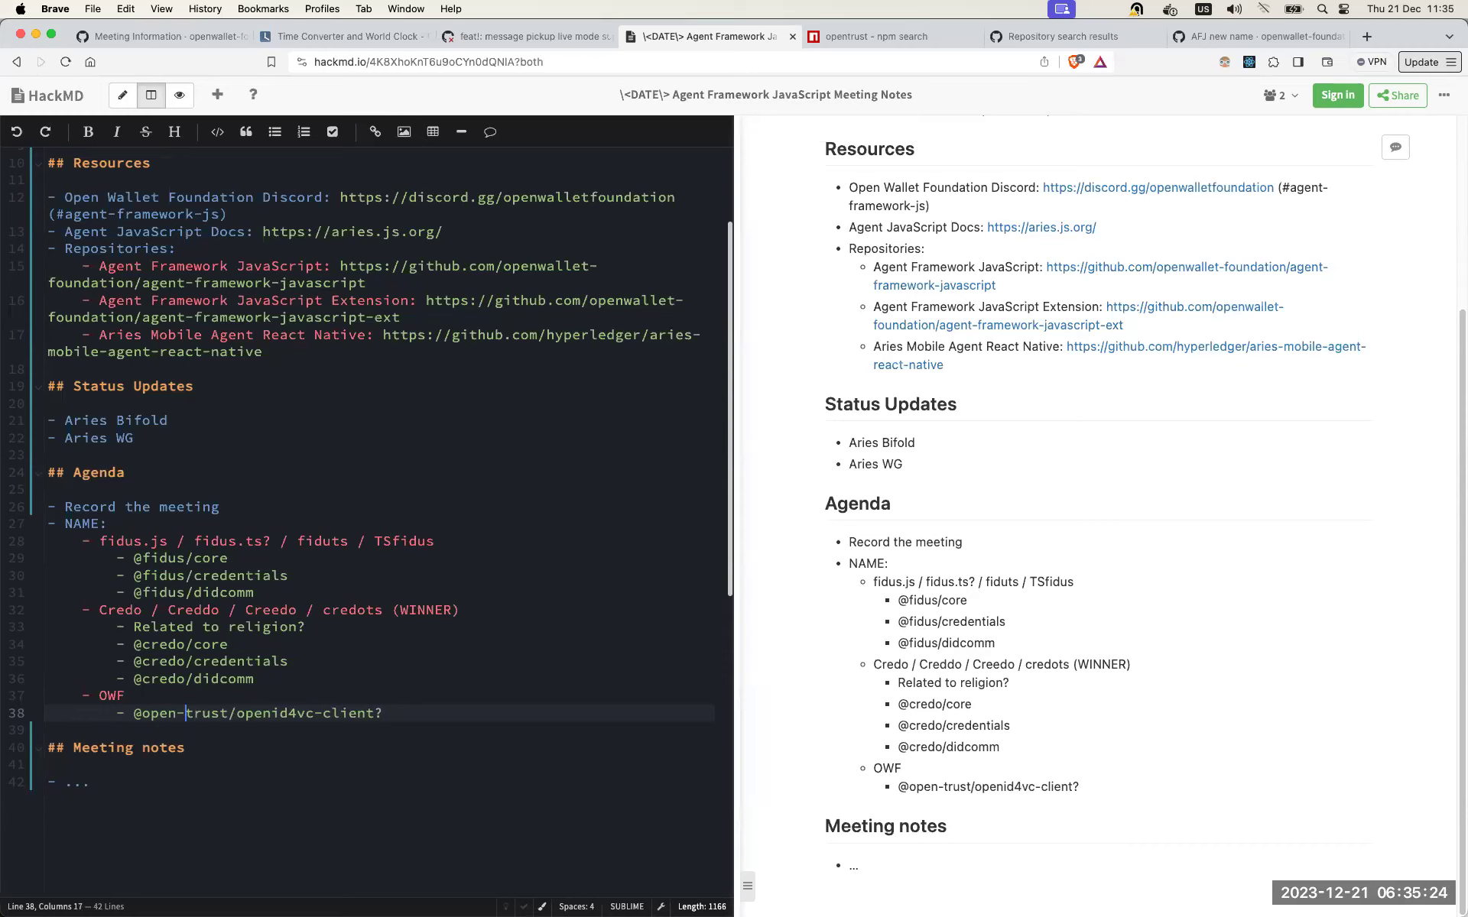
{"action": "left_click_drag", "start_coordinate": [227, 673], "coordinate": [119, 625]}
{"action": "left_click", "coordinate": [129, 626]}
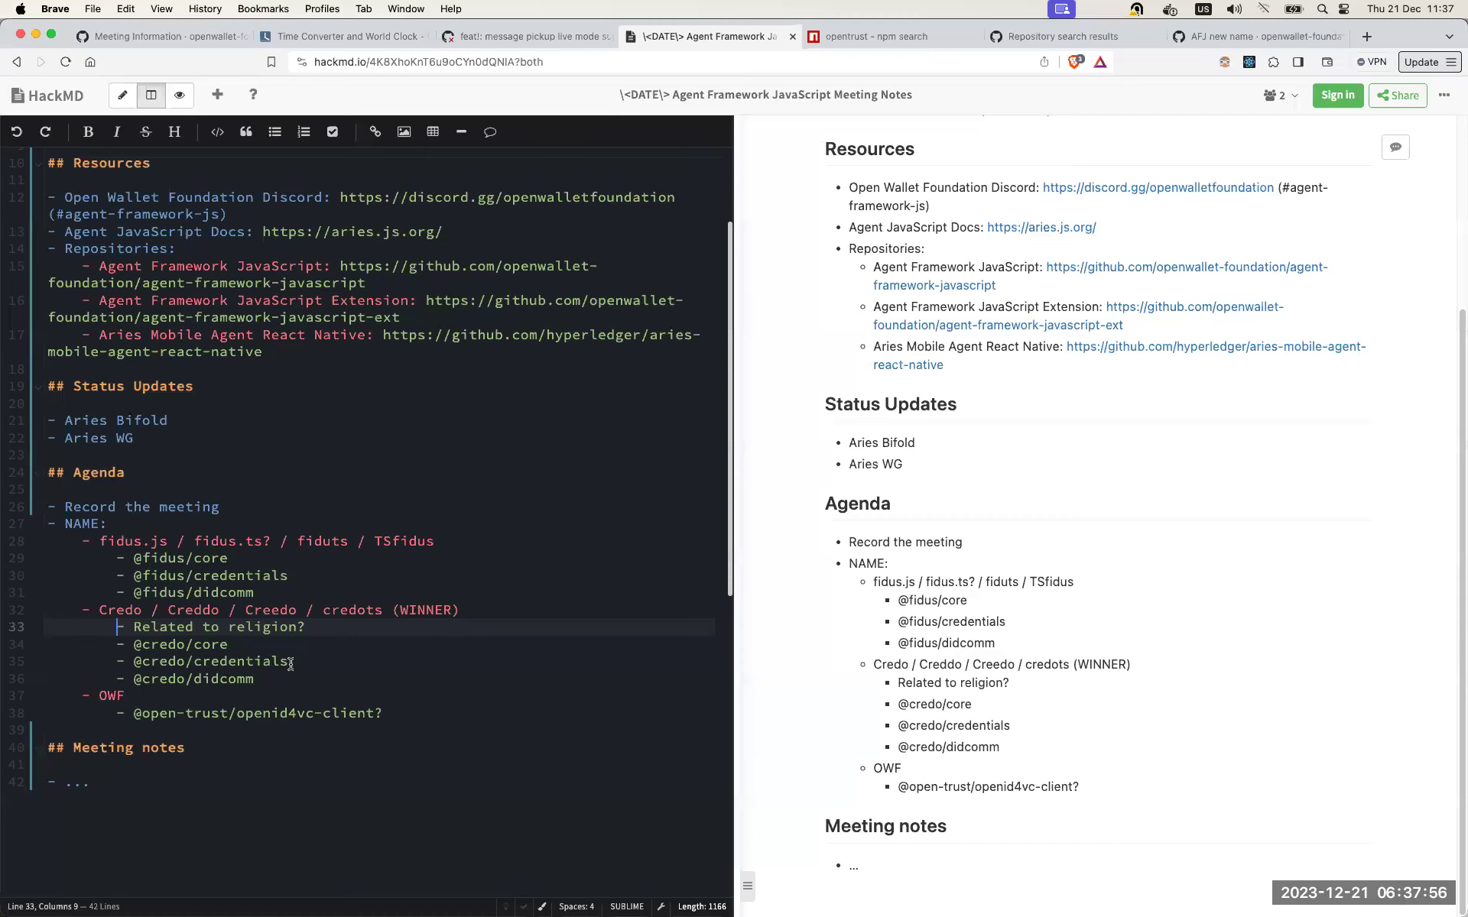
Step: Rename the OWF item in the agenda's NAME list as "Open Trust"
{"action": "scroll", "coordinate": [291, 665], "scroll_direction": "down", "scroll_amount": 1}
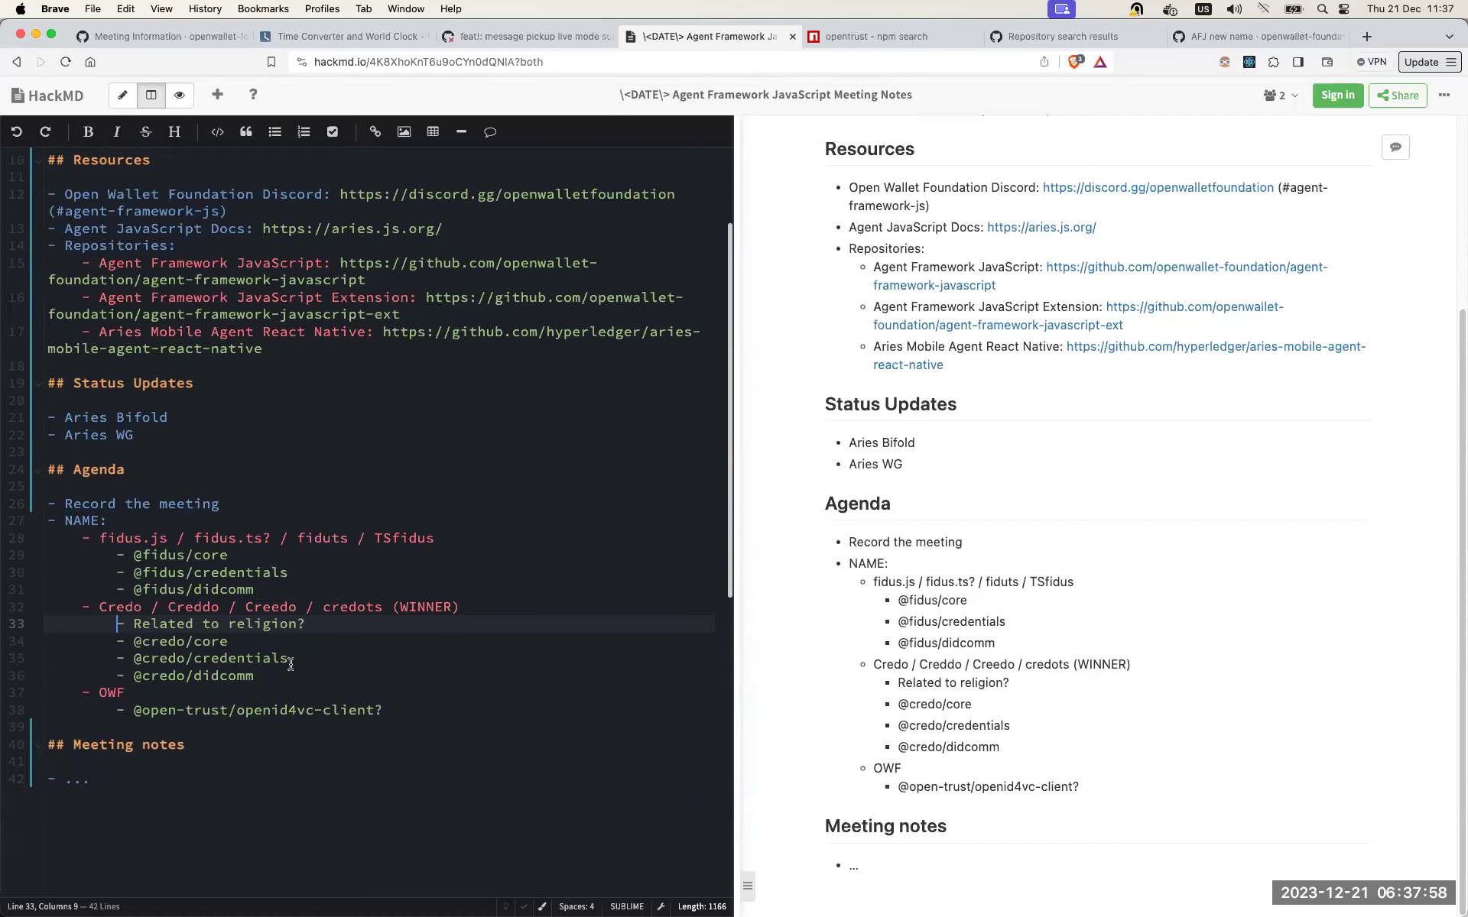
{"action": "left_click", "coordinate": [203, 693]}
{"action": "key", "text": "BackSpace"}
{"action": "key", "text": "BackSpace"}
{"action": "type", "text": "pen Trust"}
{"action": "key", "text": "Return"}
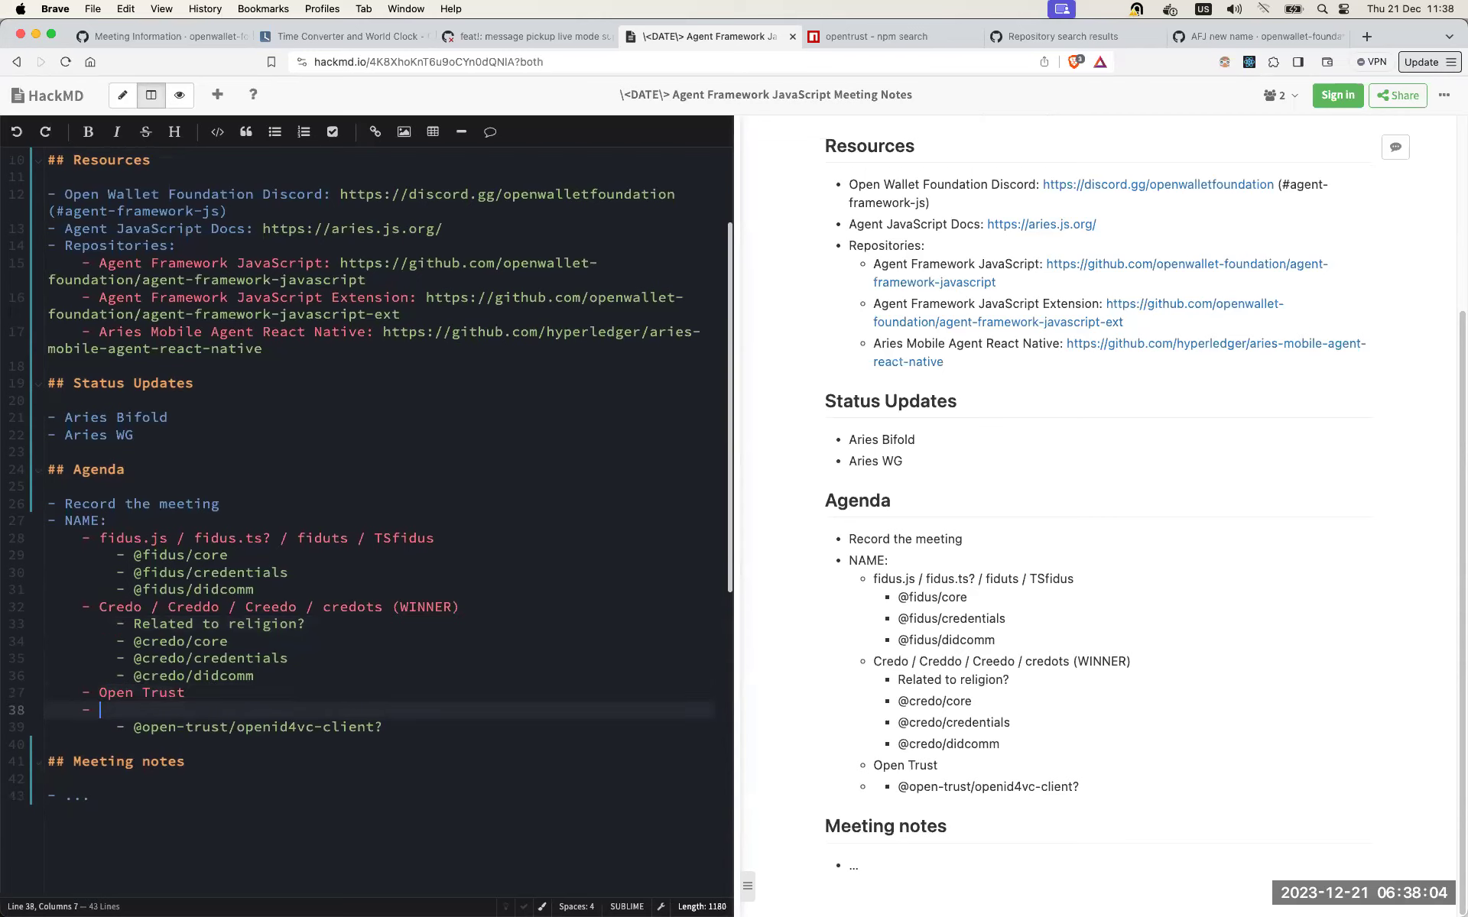
{"action": "key", "text": "Tab"}
{"action": "type", "text": "Proba"}
{"action": "key", "text": "BackSpace"}
{"action": "key", "text": "BackSpace"}
{"action": "key", "text": "BackSpace"}
{"action": "key", "text": "BackSpace"}
{"action": "key", "text": "BackSpace"}
{"action": "type", "text": "Not trademarka"}
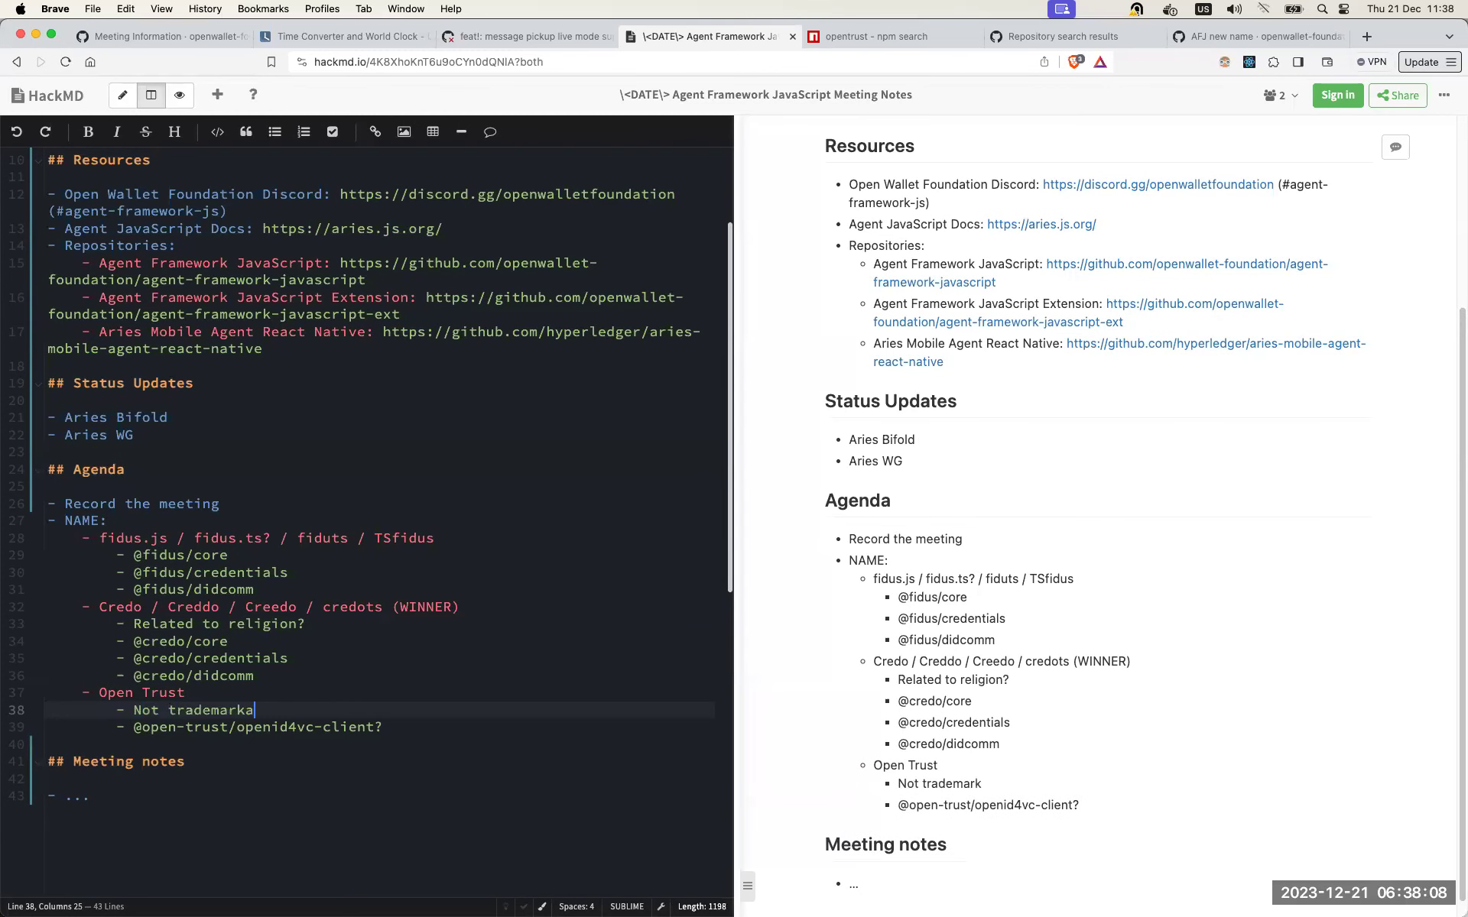
{"action": "type", "text": "ble"}
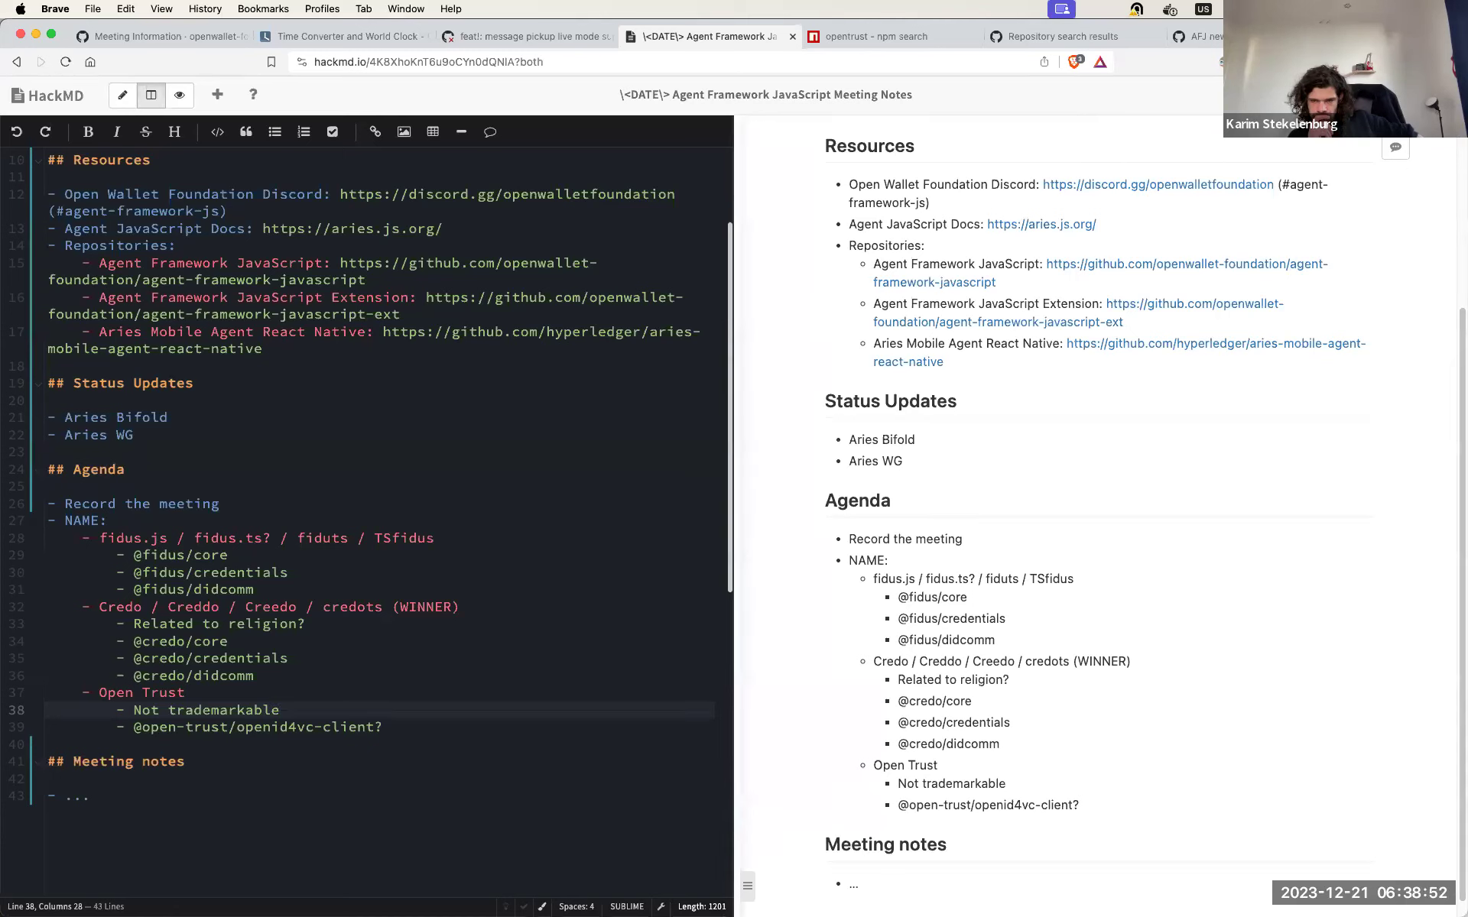
{"action": "left_click", "coordinate": [93, 611]}
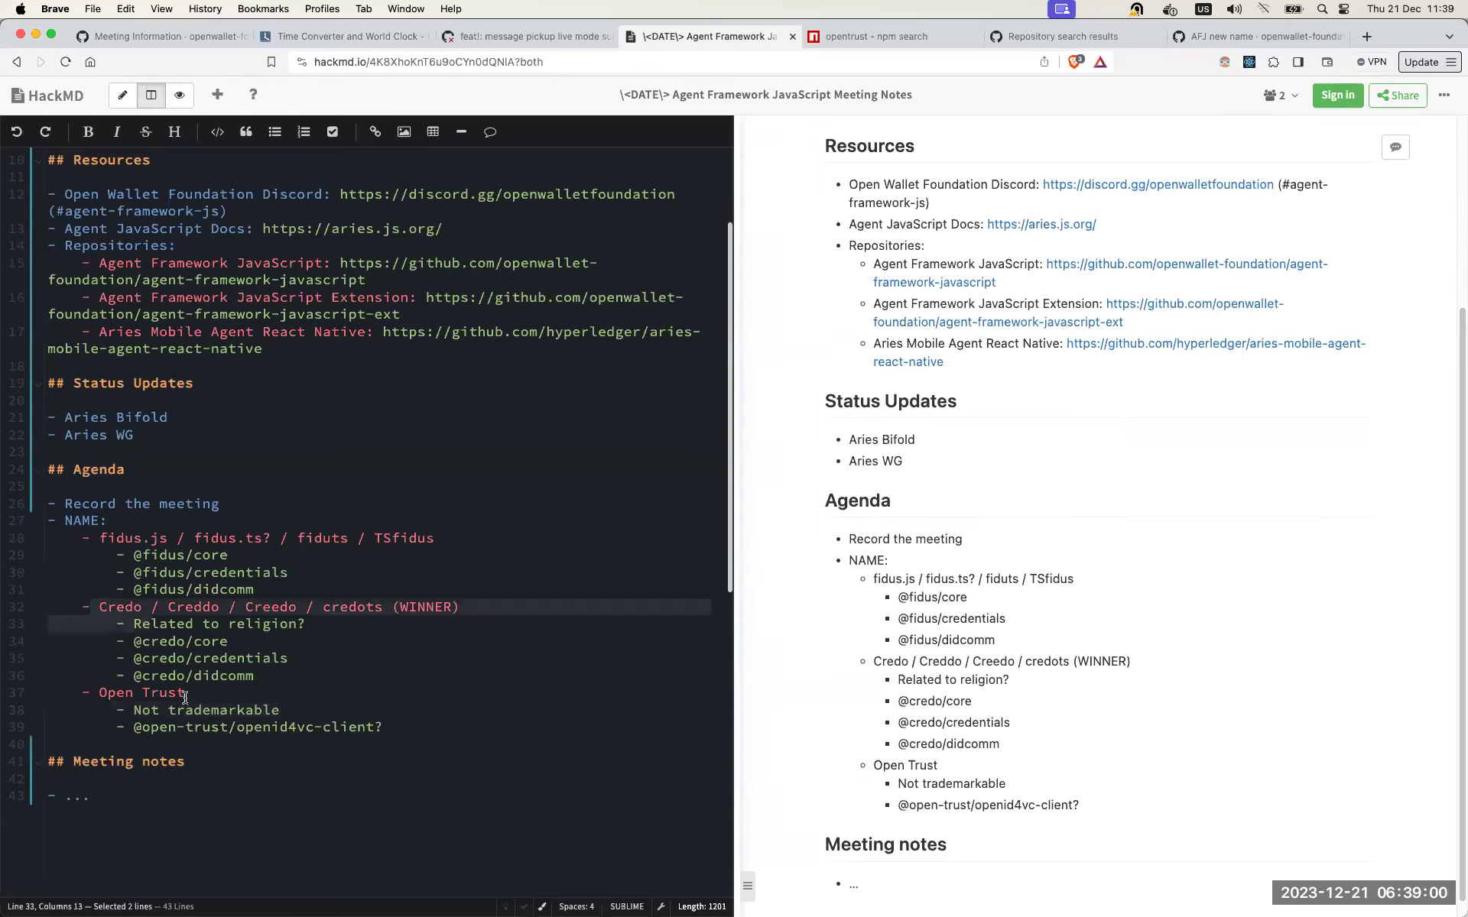
{"action": "left_click_drag", "start_coordinate": [187, 692], "coordinate": [92, 685]}
{"action": "left_click", "coordinate": [135, 695]}
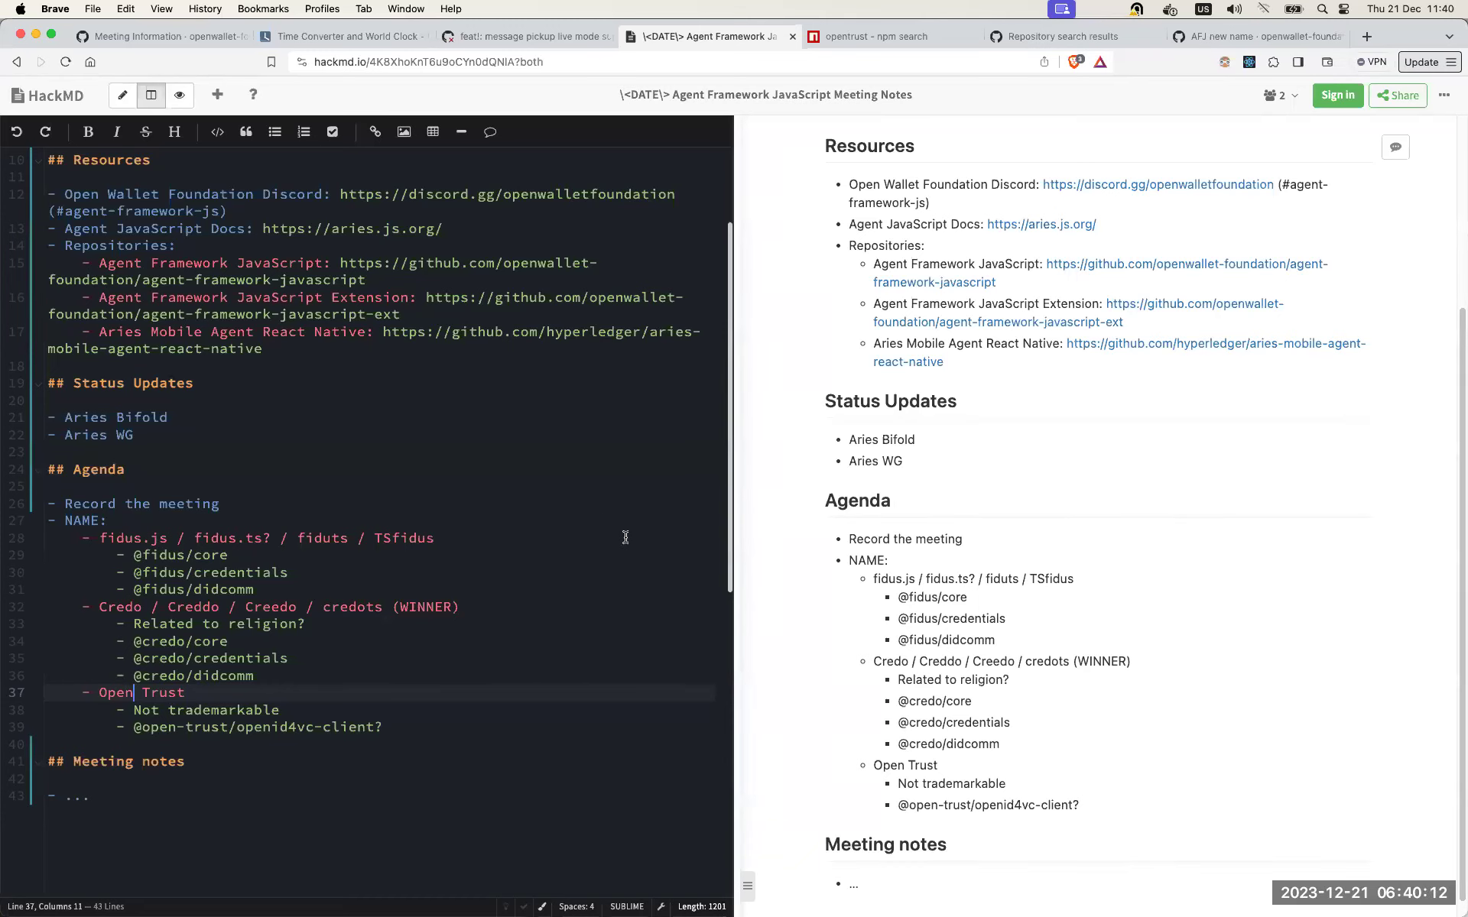
{"action": "scroll", "coordinate": [623, 533], "scroll_direction": "down", "scroll_amount": 3}
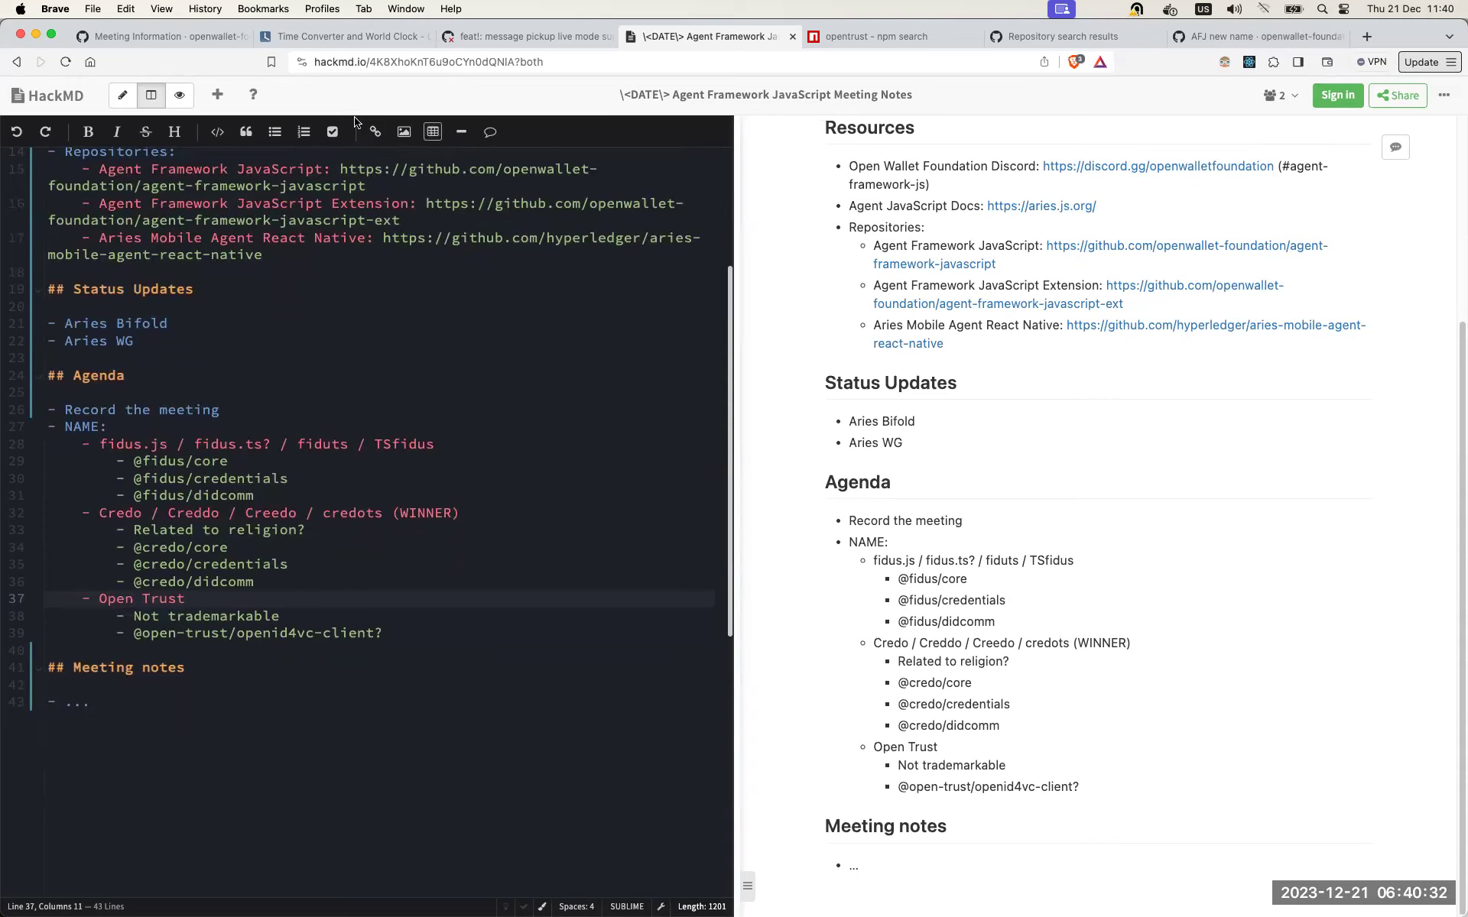
{"action": "scroll", "coordinate": [331, 579], "scroll_direction": "down", "scroll_amount": 1}
{"action": "left_click", "coordinate": [407, 634]}
{"action": "key", "text": "Return"}
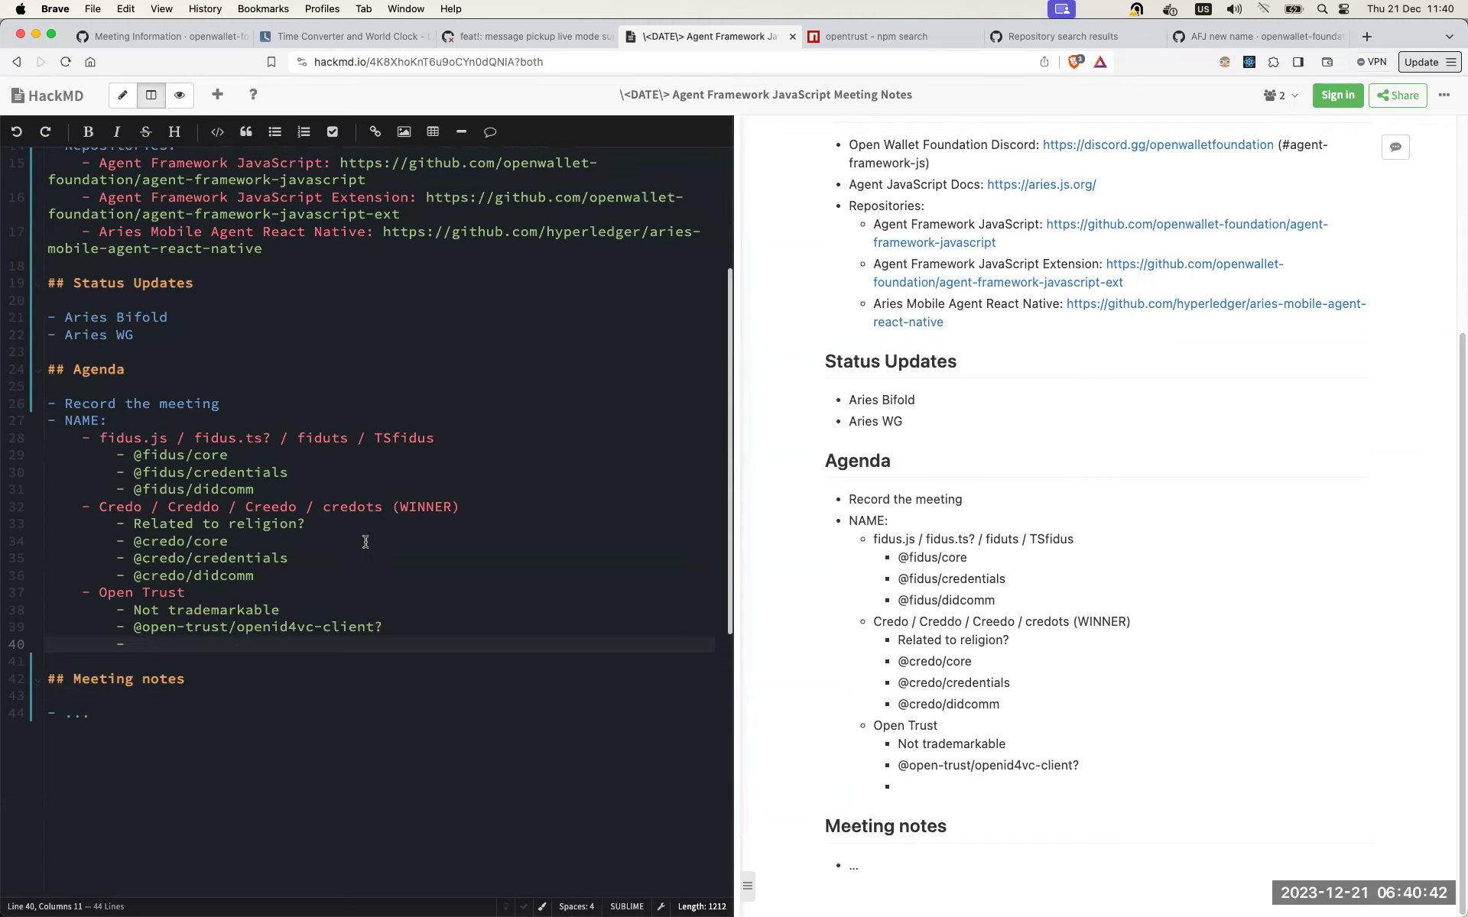
{"action": "scroll", "coordinate": [130, 590], "scroll_direction": "down", "scroll_amount": 1}
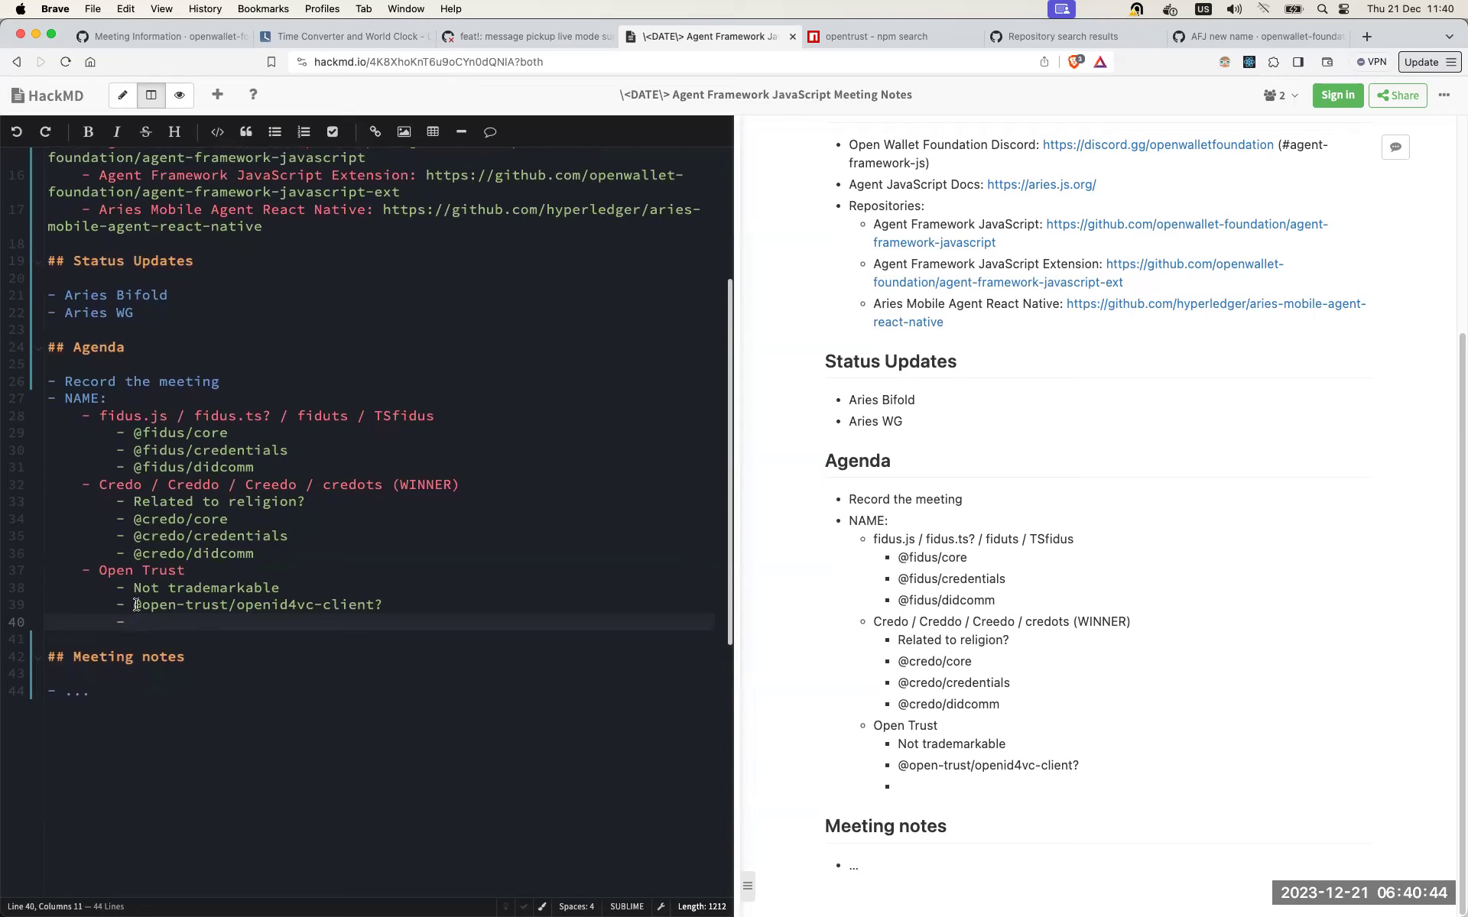
Step: Remove the "(WINNER)" tag from the Credo / Creddo / Creedo / credots item
{"action": "left_click", "coordinate": [446, 484]}
{"action": "double_click", "coordinate": [446, 484]}
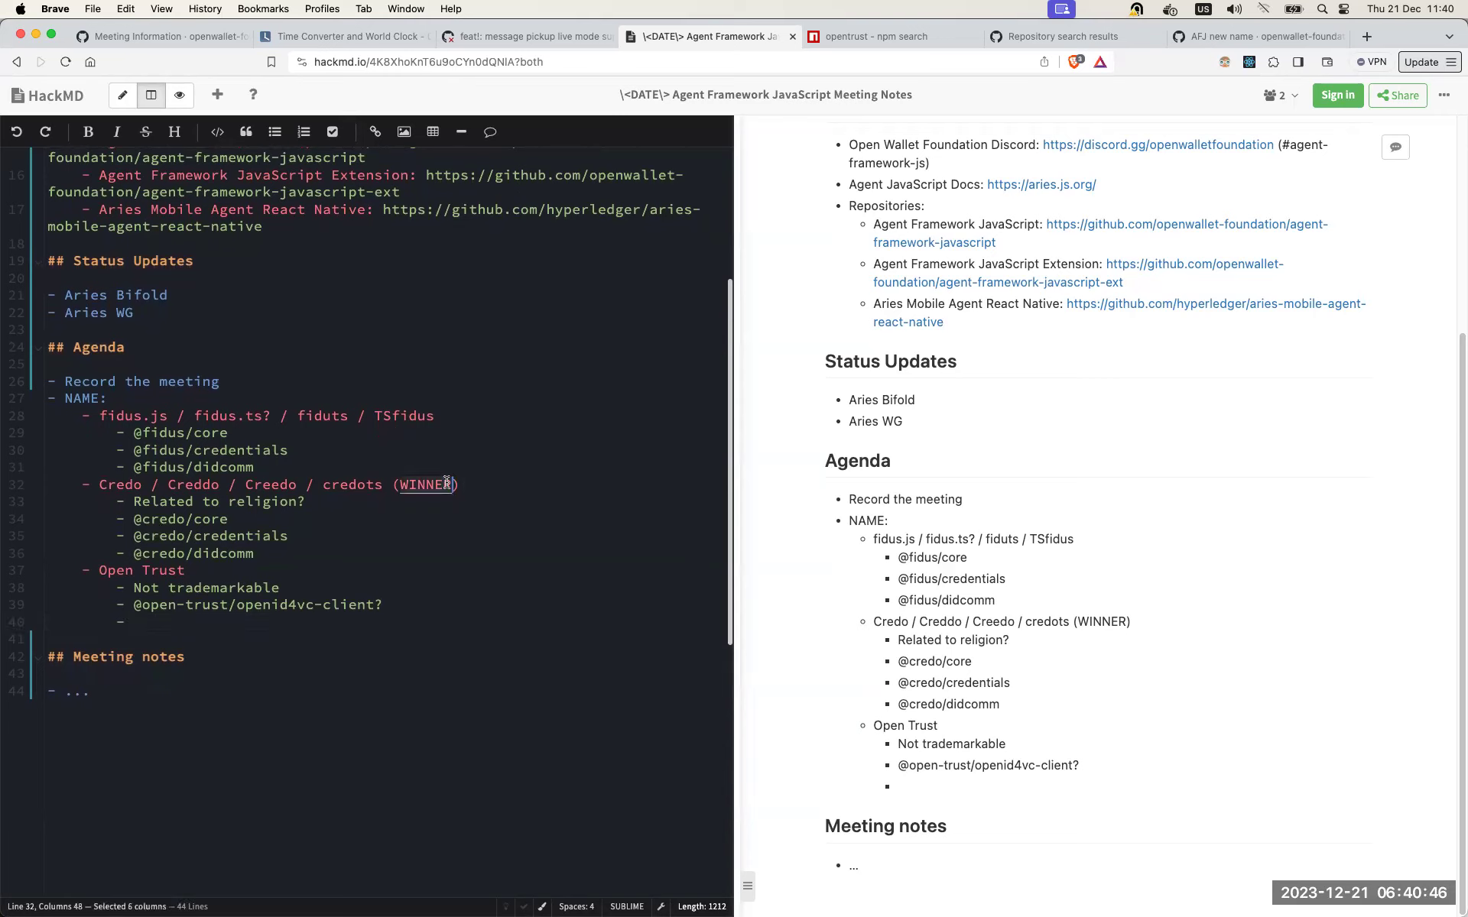
{"action": "key", "text": "super+shift+m"}
{"action": "key", "text": "BackSpace"}
{"action": "key", "text": "BackSpace"}
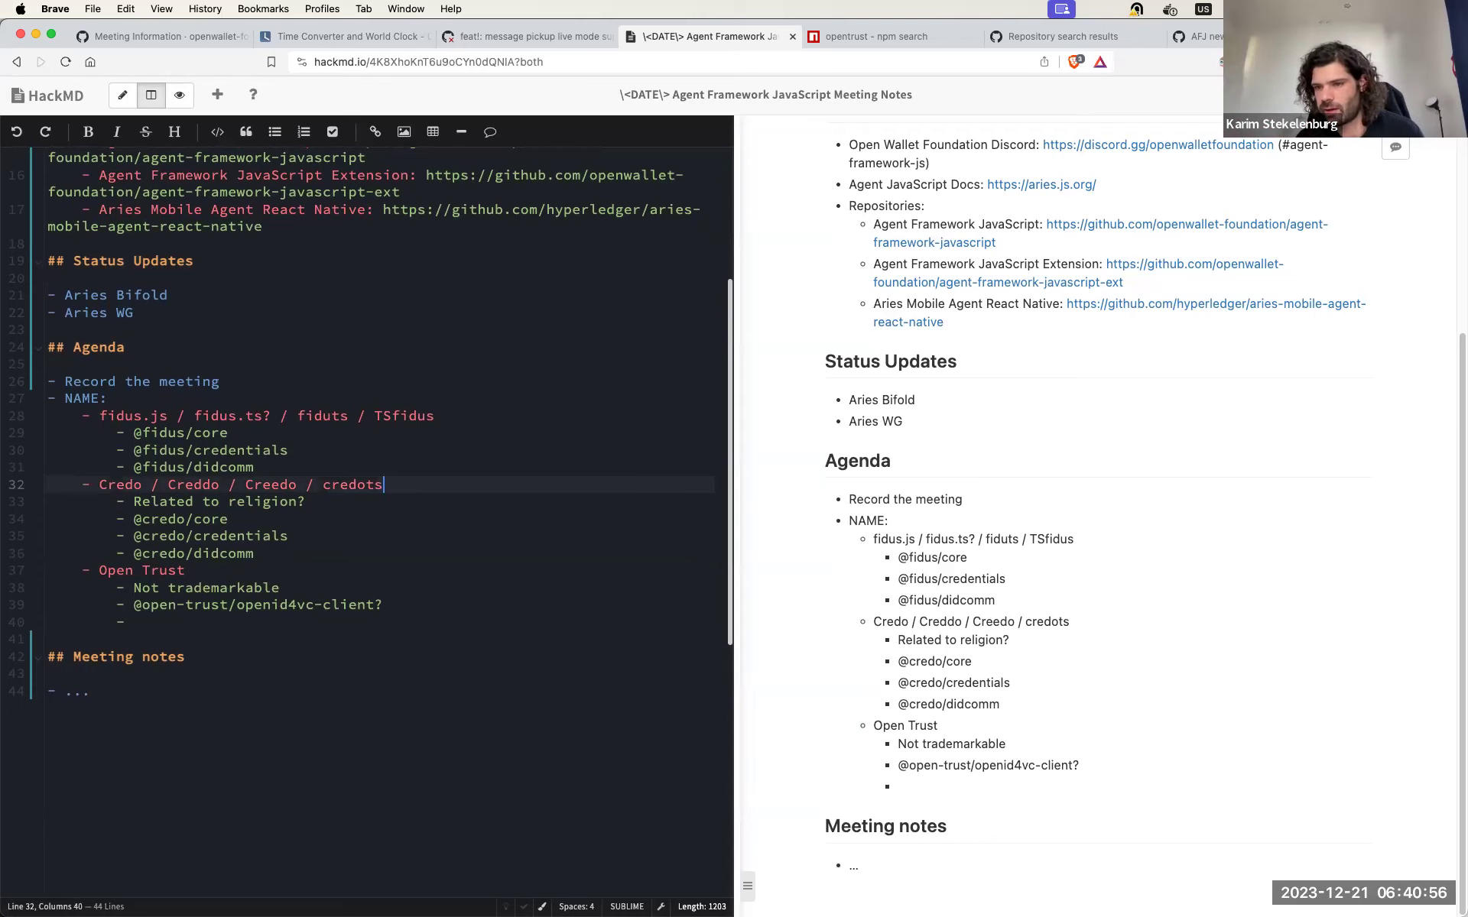
{"action": "scroll", "coordinate": [259, 483], "scroll_direction": "down", "scroll_amount": 2}
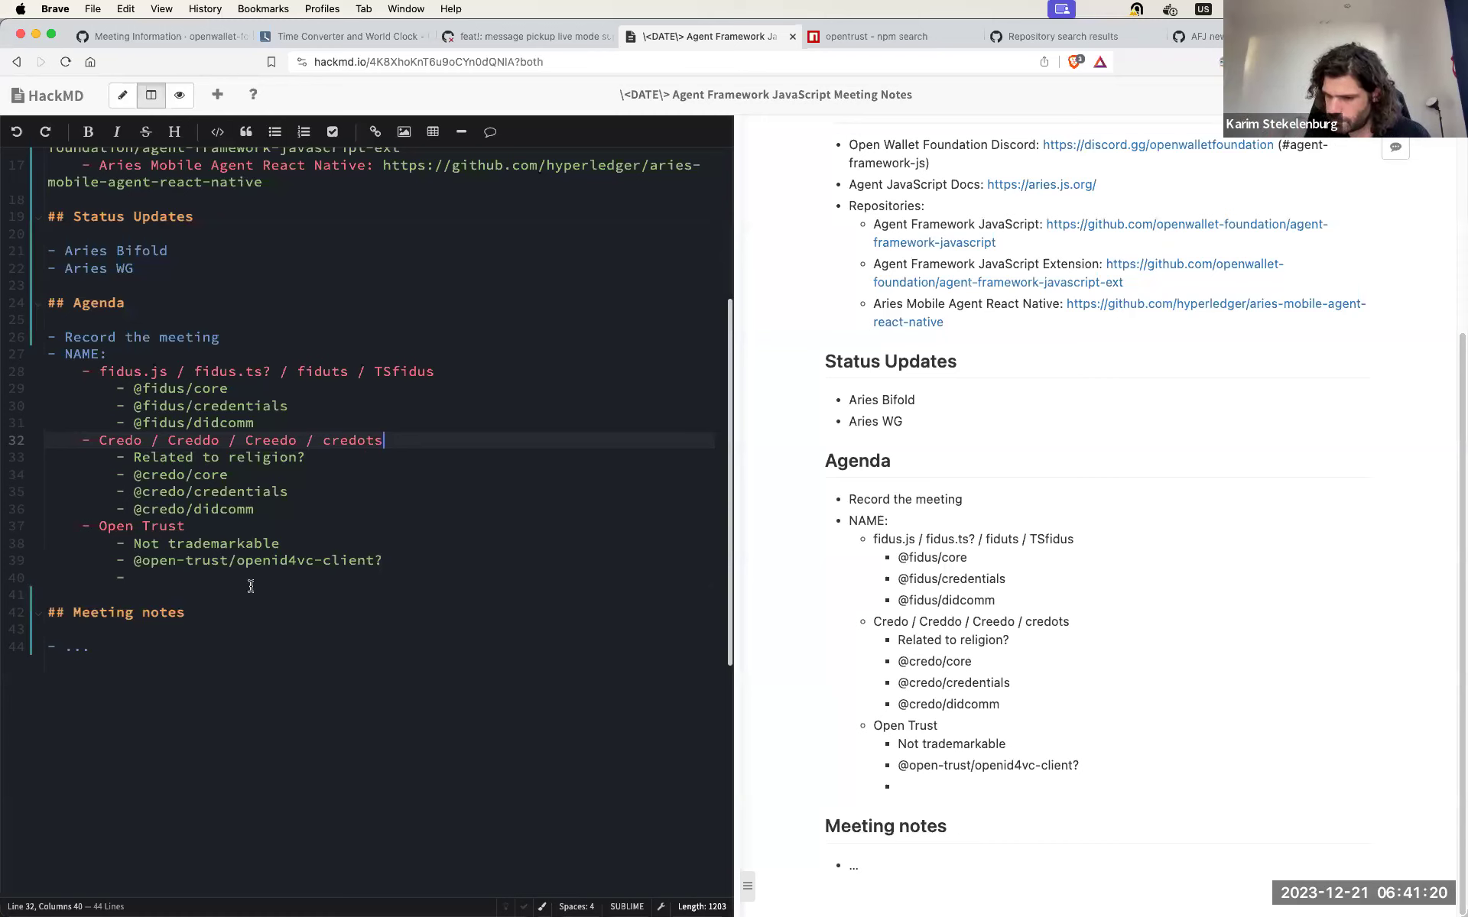
{"action": "left_click", "coordinate": [221, 593]}
{"action": "left_click", "coordinate": [213, 564]}
{"action": "key", "text": "Down"}
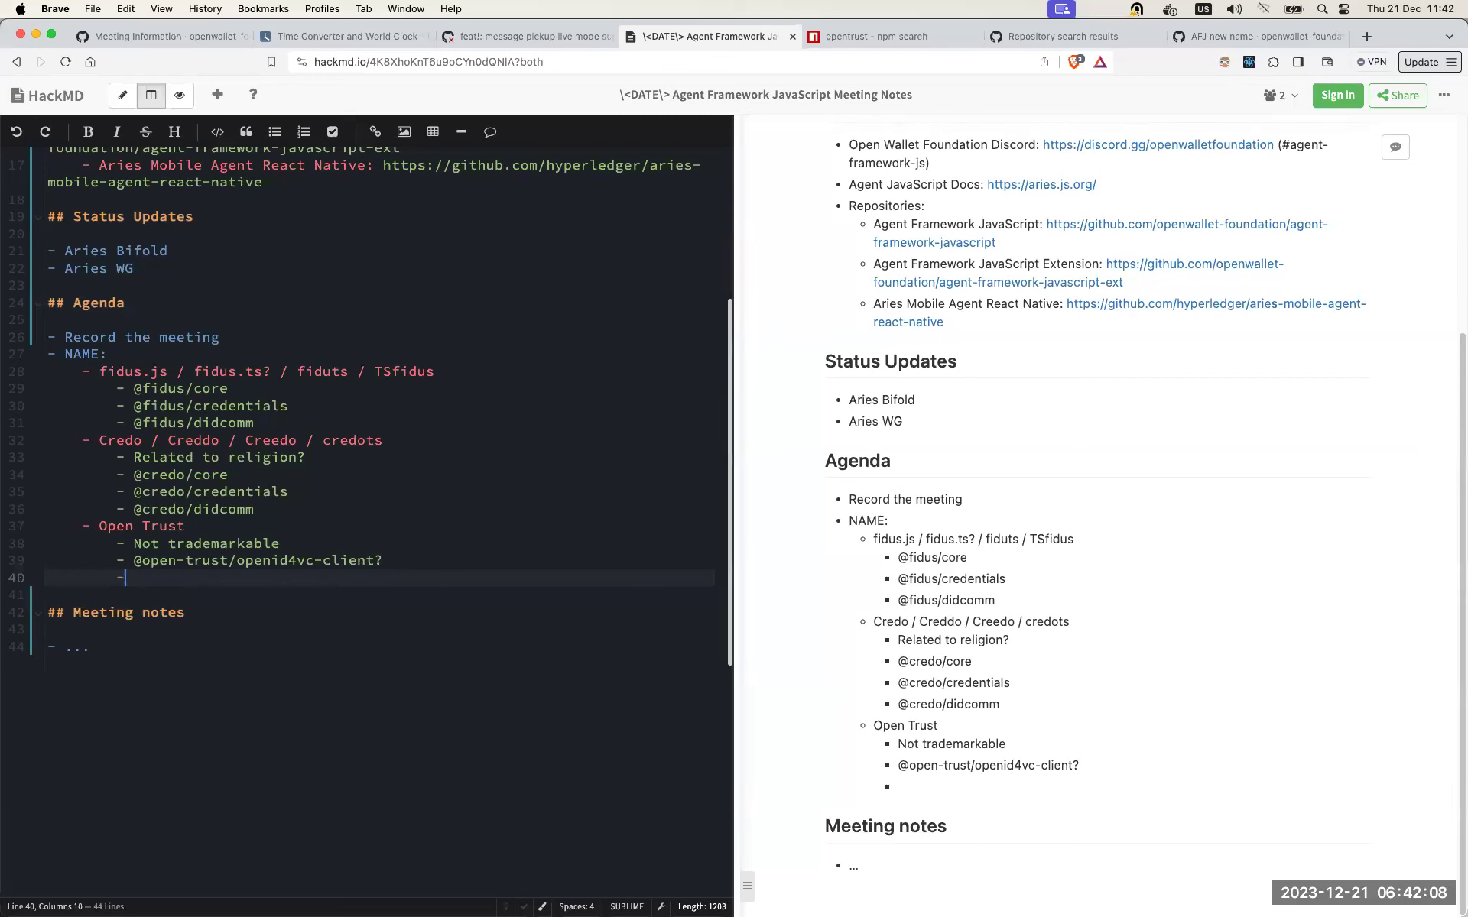
Step: Append "(option 1)" to the Credo / Creddo / Creedo / credots item in the NAME list
{"action": "key", "text": "Up"}
{"action": "key", "text": "Up"}
{"action": "key", "text": "Up"}
{"action": "key", "text": "Up"}
{"action": "key", "text": "Up"}
{"action": "key", "text": "Up"}
{"action": "key", "text": "Up"}
{"action": "key", "text": "Up"}
{"action": "left_click", "coordinate": [159, 440]}
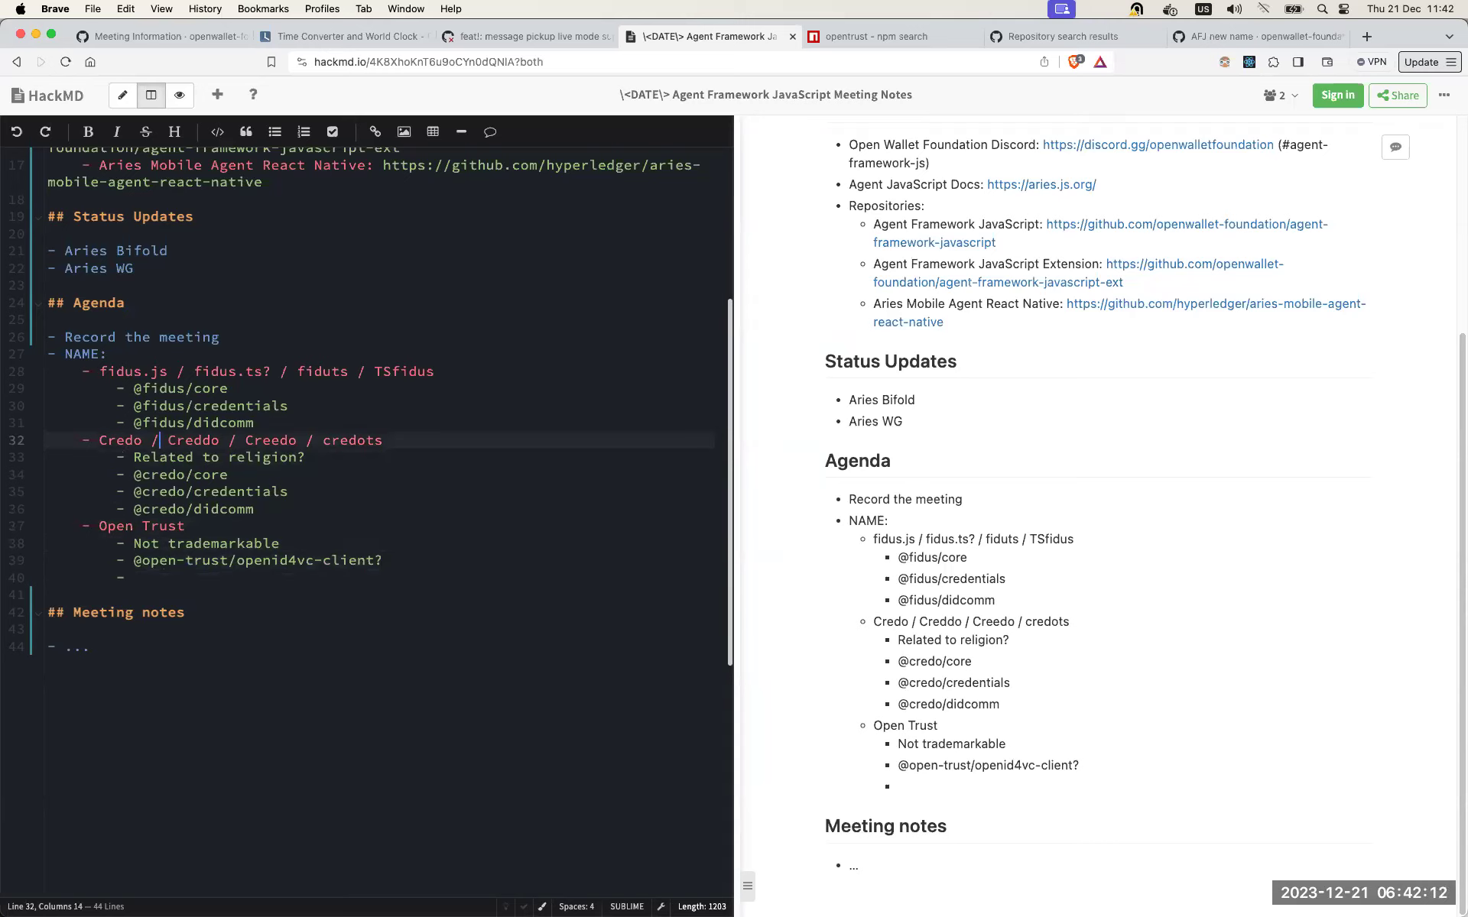
{"action": "key", "text": "Down"}
{"action": "key", "text": "Up"}
{"action": "key", "text": "End"}
{"action": "type", "text": "(option 1"}
Step: Append "(option 2)" to the Open Trust item in the NAME list
{"action": "key", "text": "Down"}
{"action": "key", "text": "Down"}
{"action": "key", "text": "Down"}
{"action": "key", "text": "Down"}
{"action": "key", "text": "Down"}
{"action": "type", "text": "(op"}
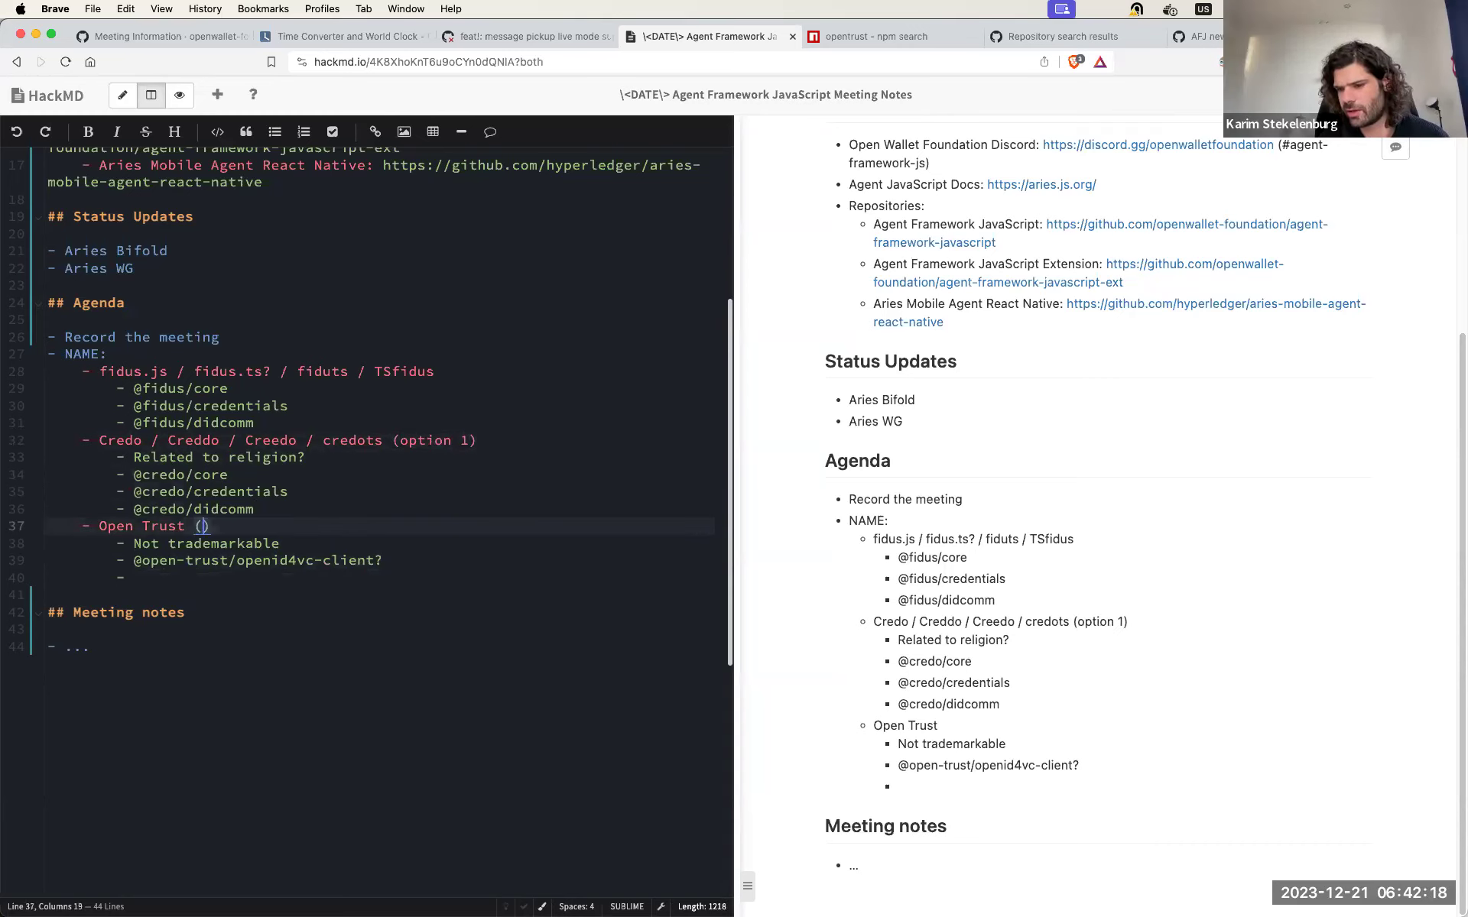
{"action": "type", "text": "tion 2)"}
Step: Outdent the blank item below Open Trust to the candidate names' level and begin its text with "Poll will be updated and publishe"
{"action": "key", "text": "Down"}
{"action": "key", "text": "Down"}
{"action": "key", "text": "Down"}
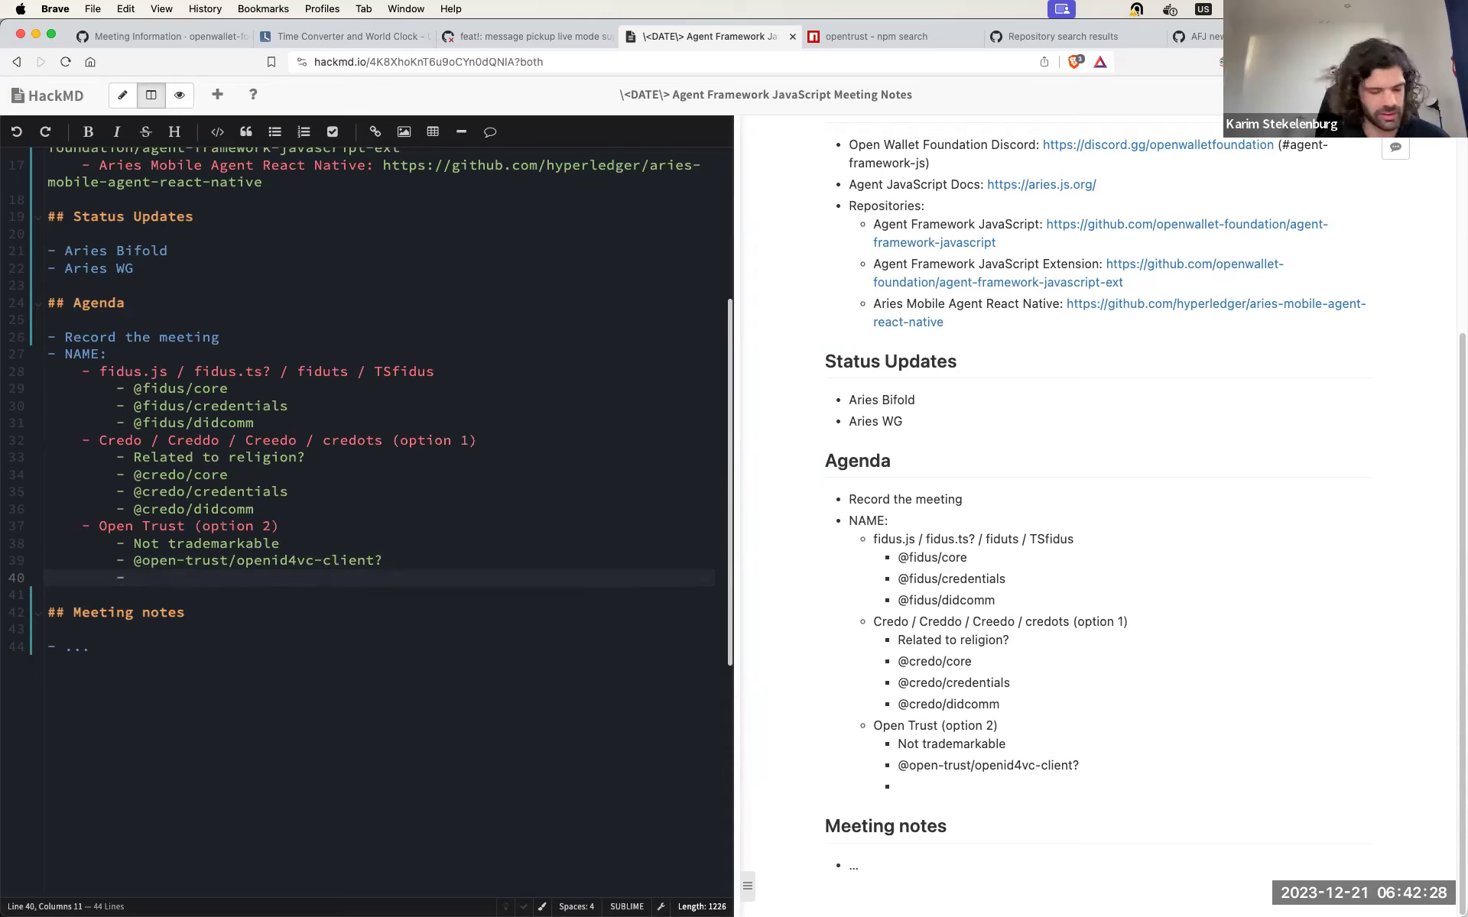
{"action": "key", "text": "BackSpace"}
{"action": "key", "text": "BackSpace"}
{"action": "key", "text": "BackSpace"}
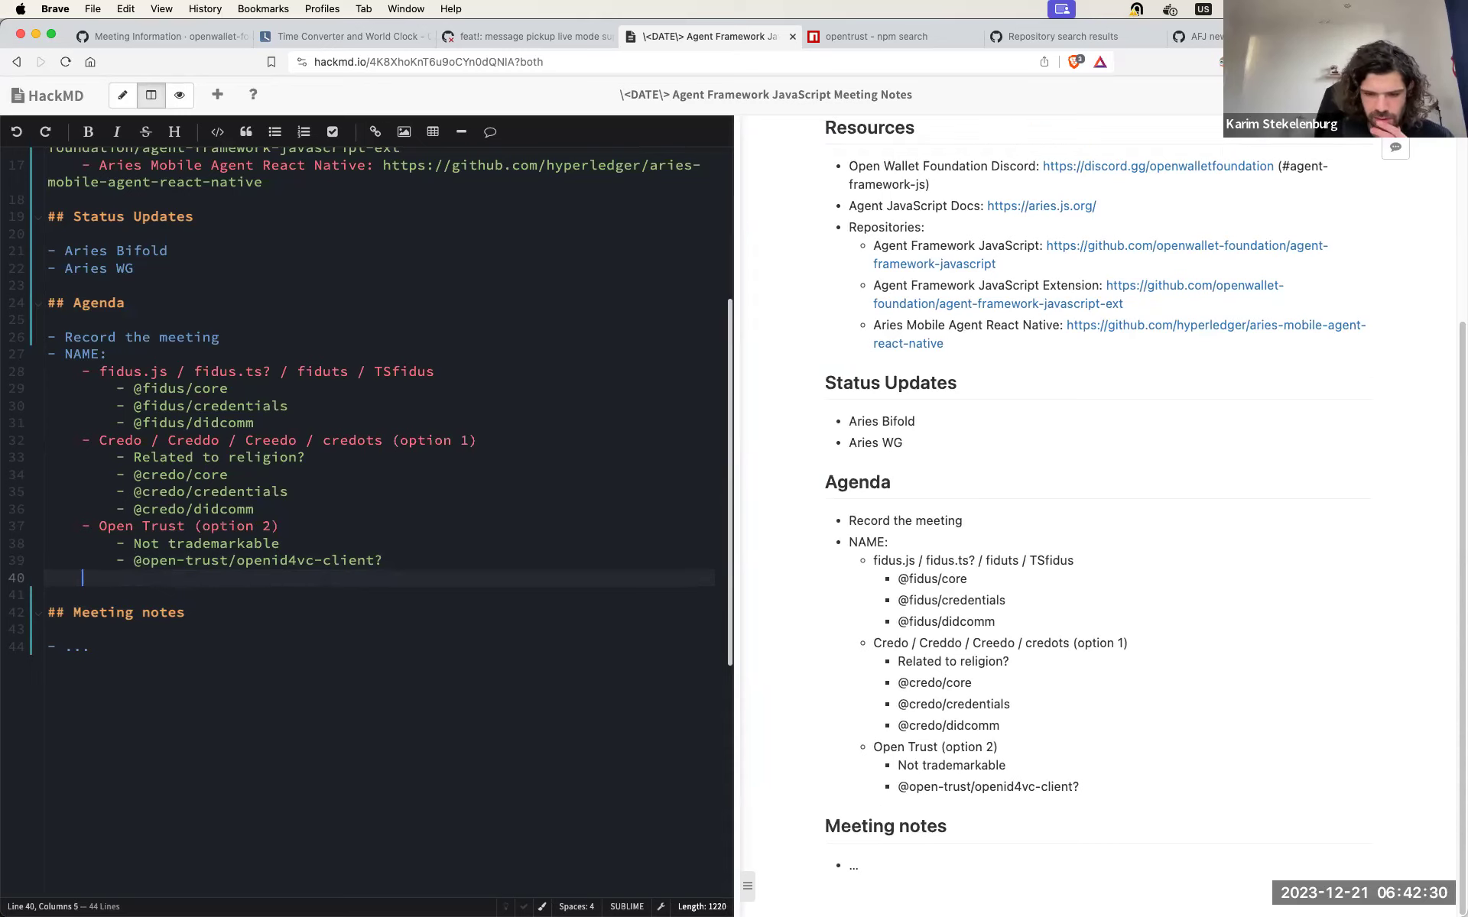
{"action": "type", "text": "/"}
{"action": "key", "text": "BackSpace"}
{"action": "type", "text": "- W"}
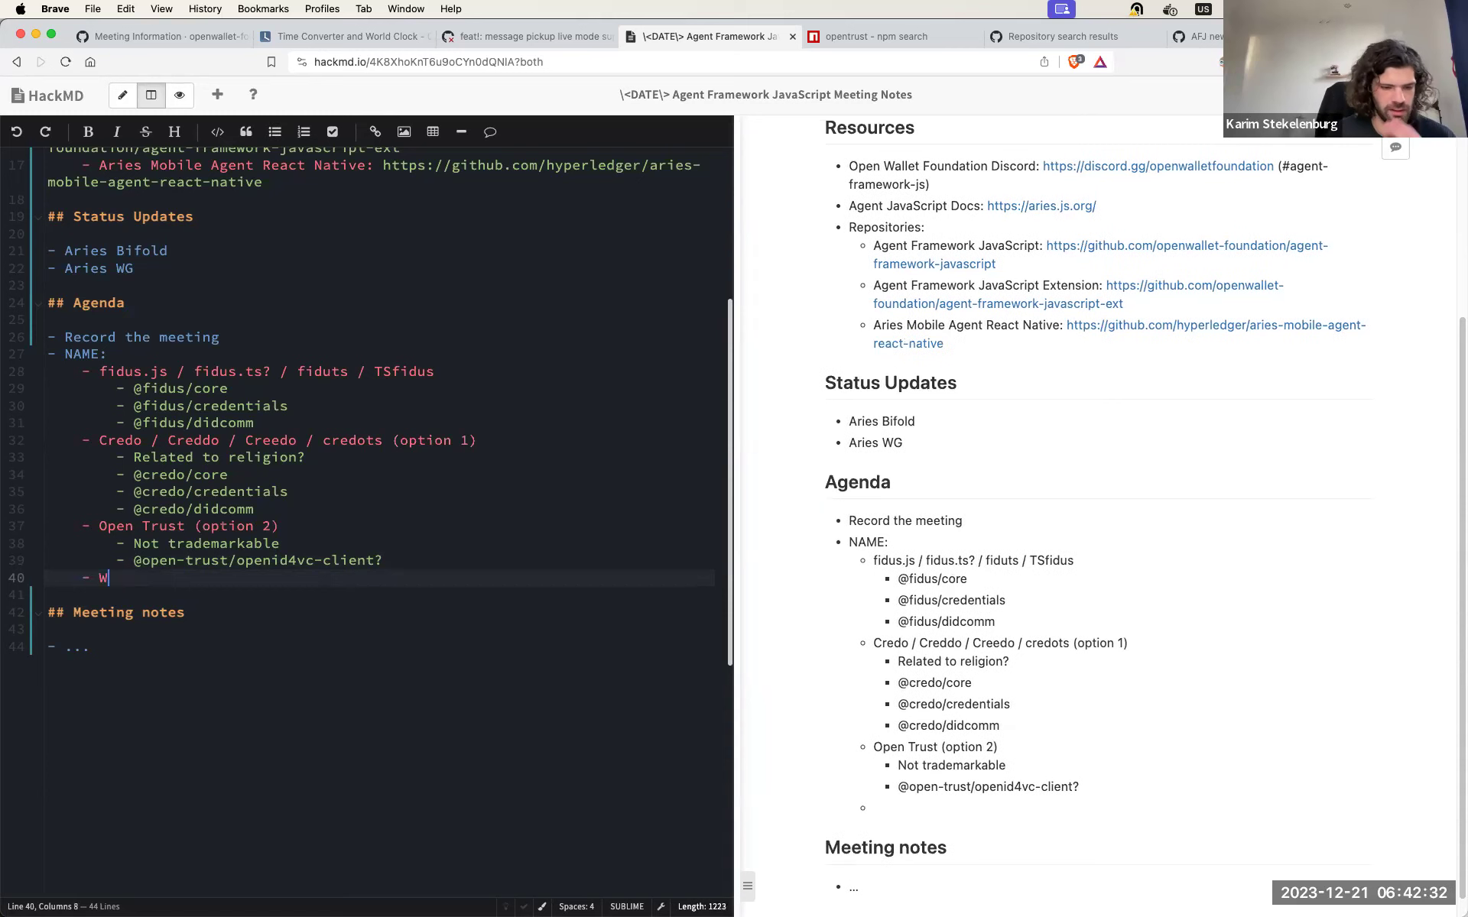
{"action": "key", "text": "BackSpace"}
{"action": "type", "text": "Poll w"}
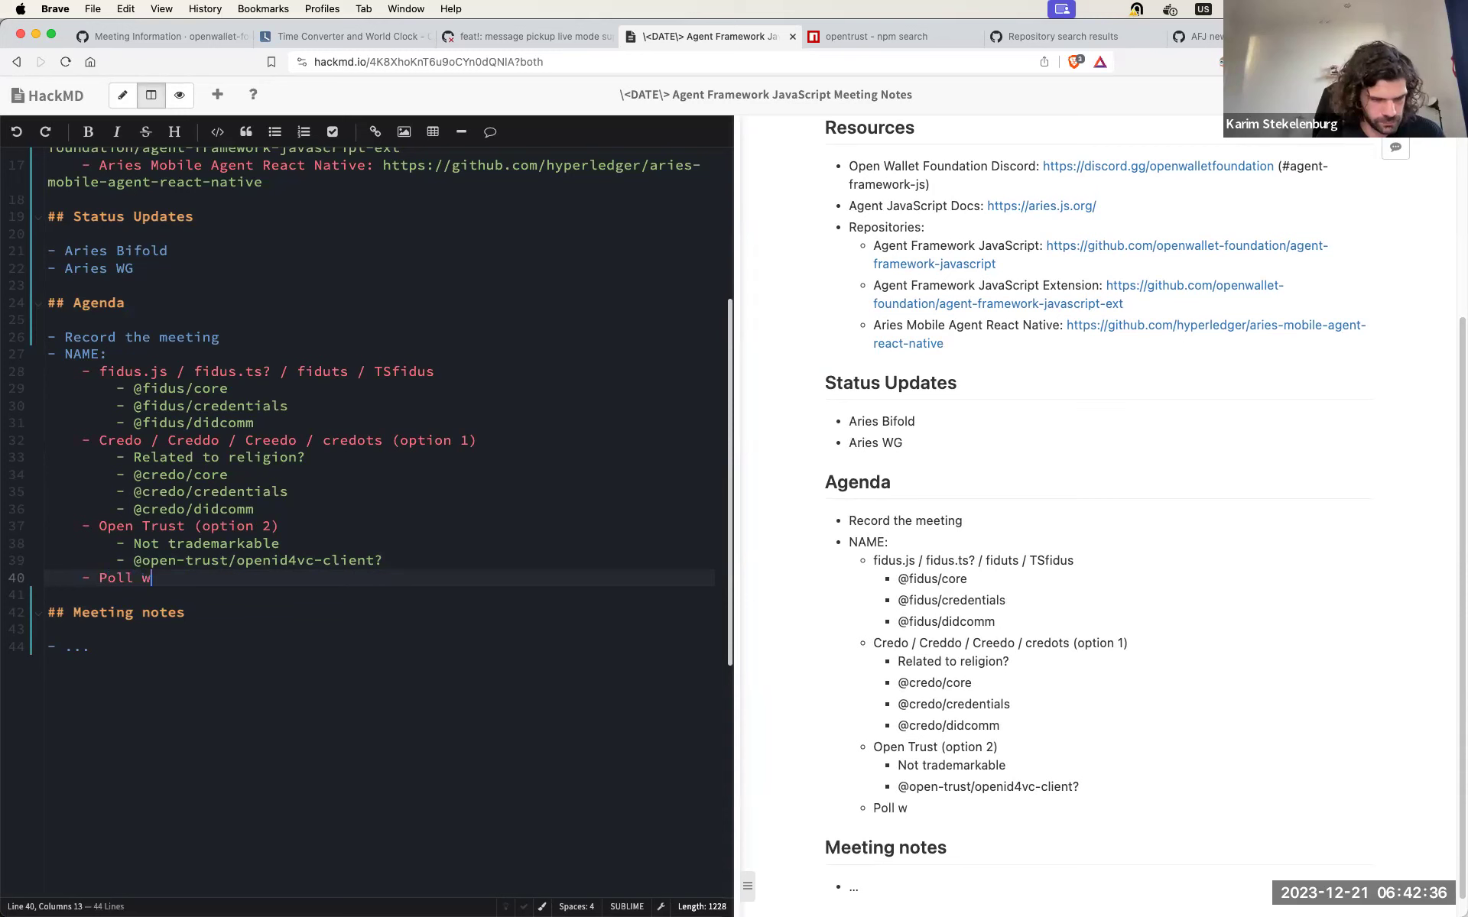
{"action": "type", "text": "ill be "}
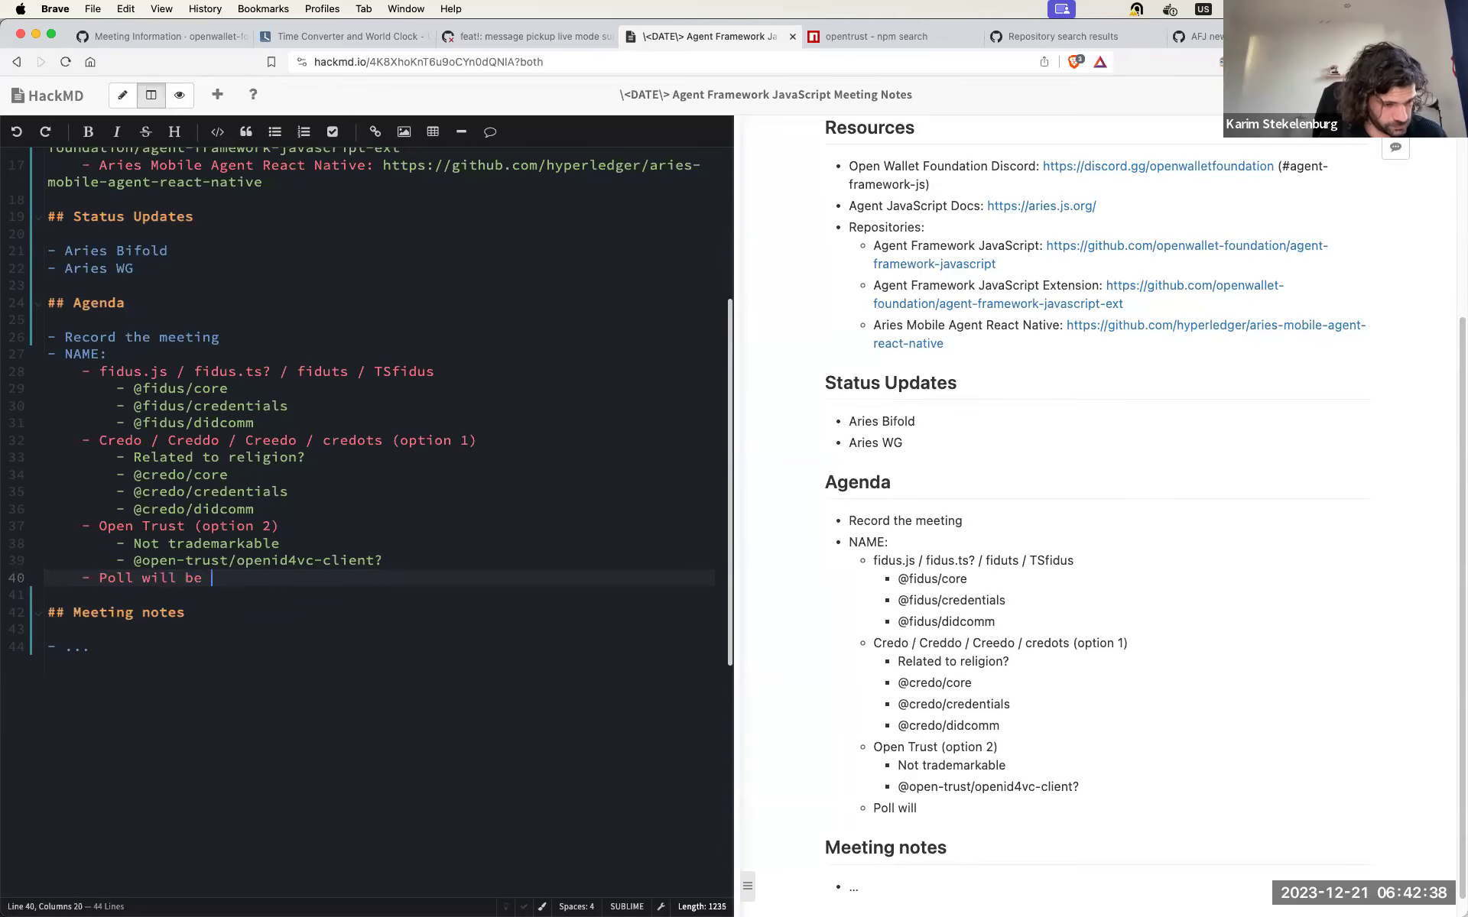
{"action": "type", "text": "updated and publishe"}
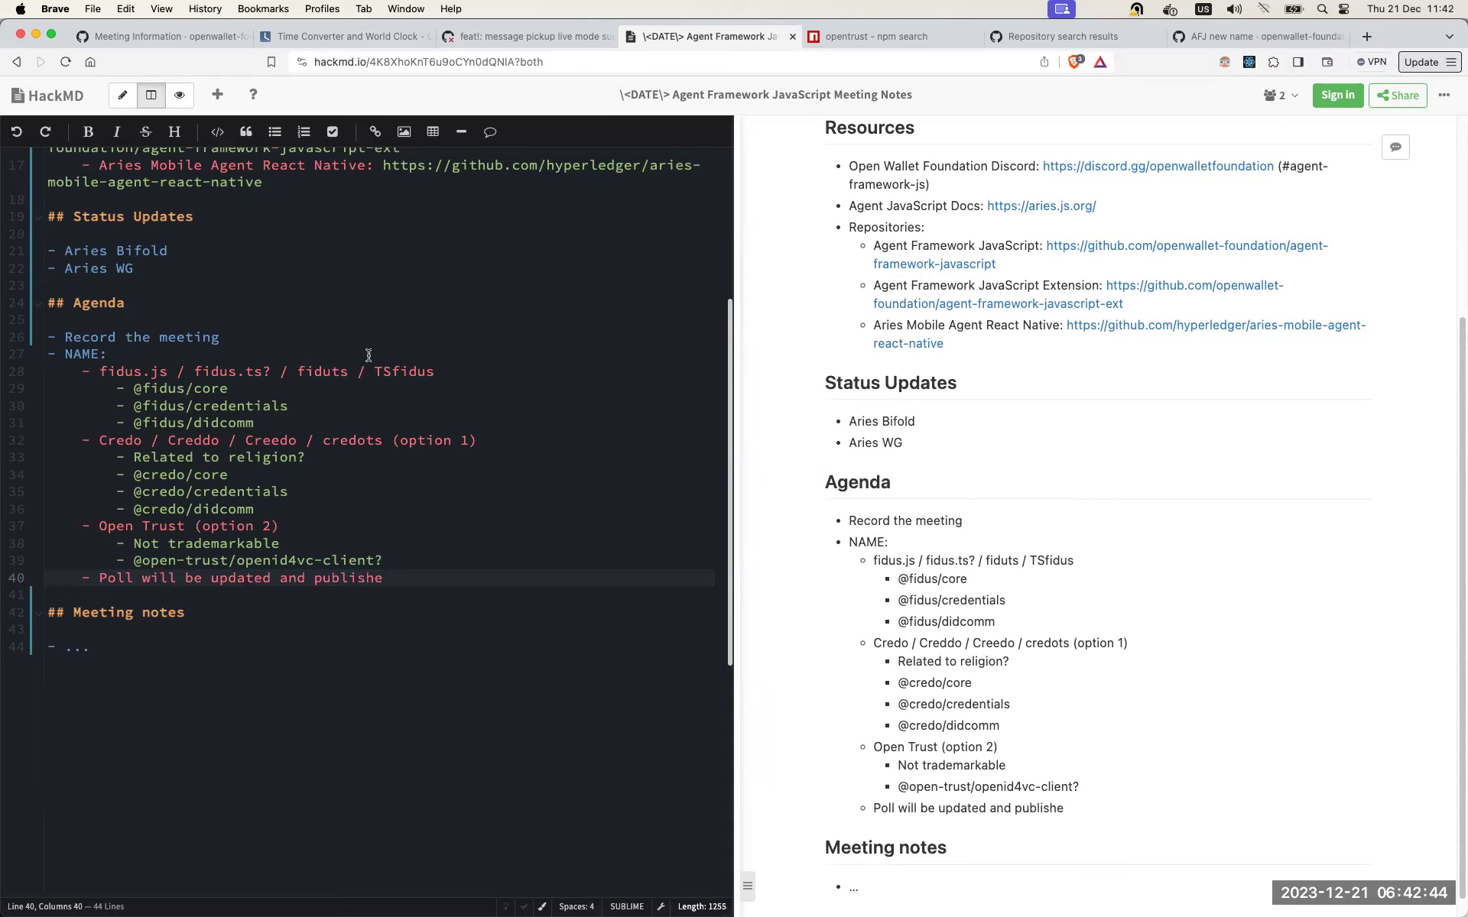
Step: Switch to the AFJ new name discussion on GitHub and review the results of its naming poll
{"action": "left_click", "coordinate": [1199, 38]}
{"action": "scroll", "coordinate": [337, 364], "scroll_direction": "up", "scroll_amount": 15}
{"action": "scroll", "coordinate": [337, 364], "scroll_direction": "up", "scroll_amount": 3}
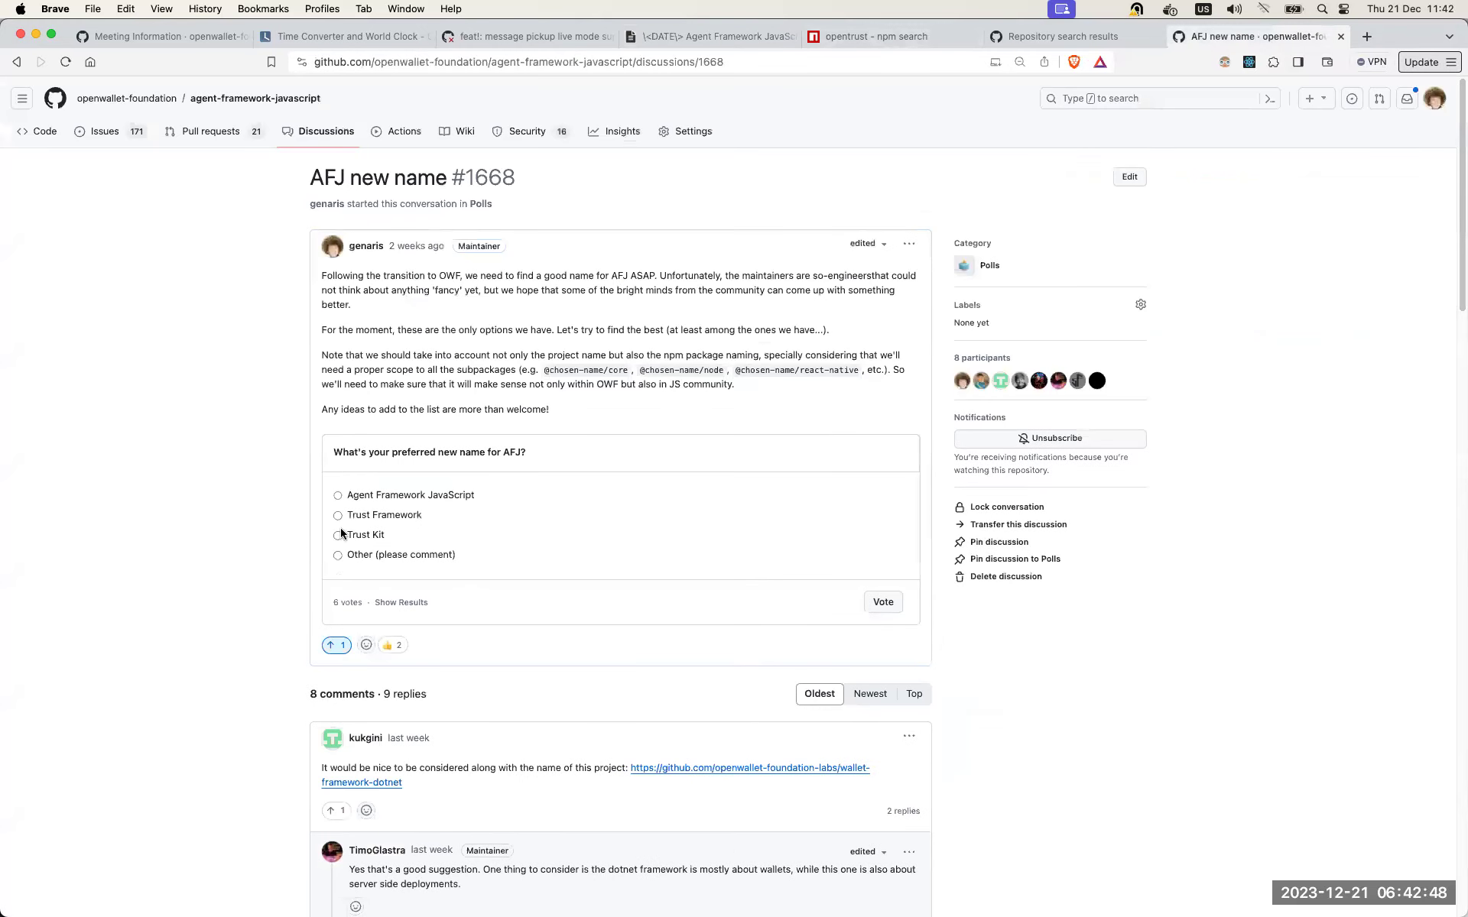
{"action": "left_click", "coordinate": [385, 604]}
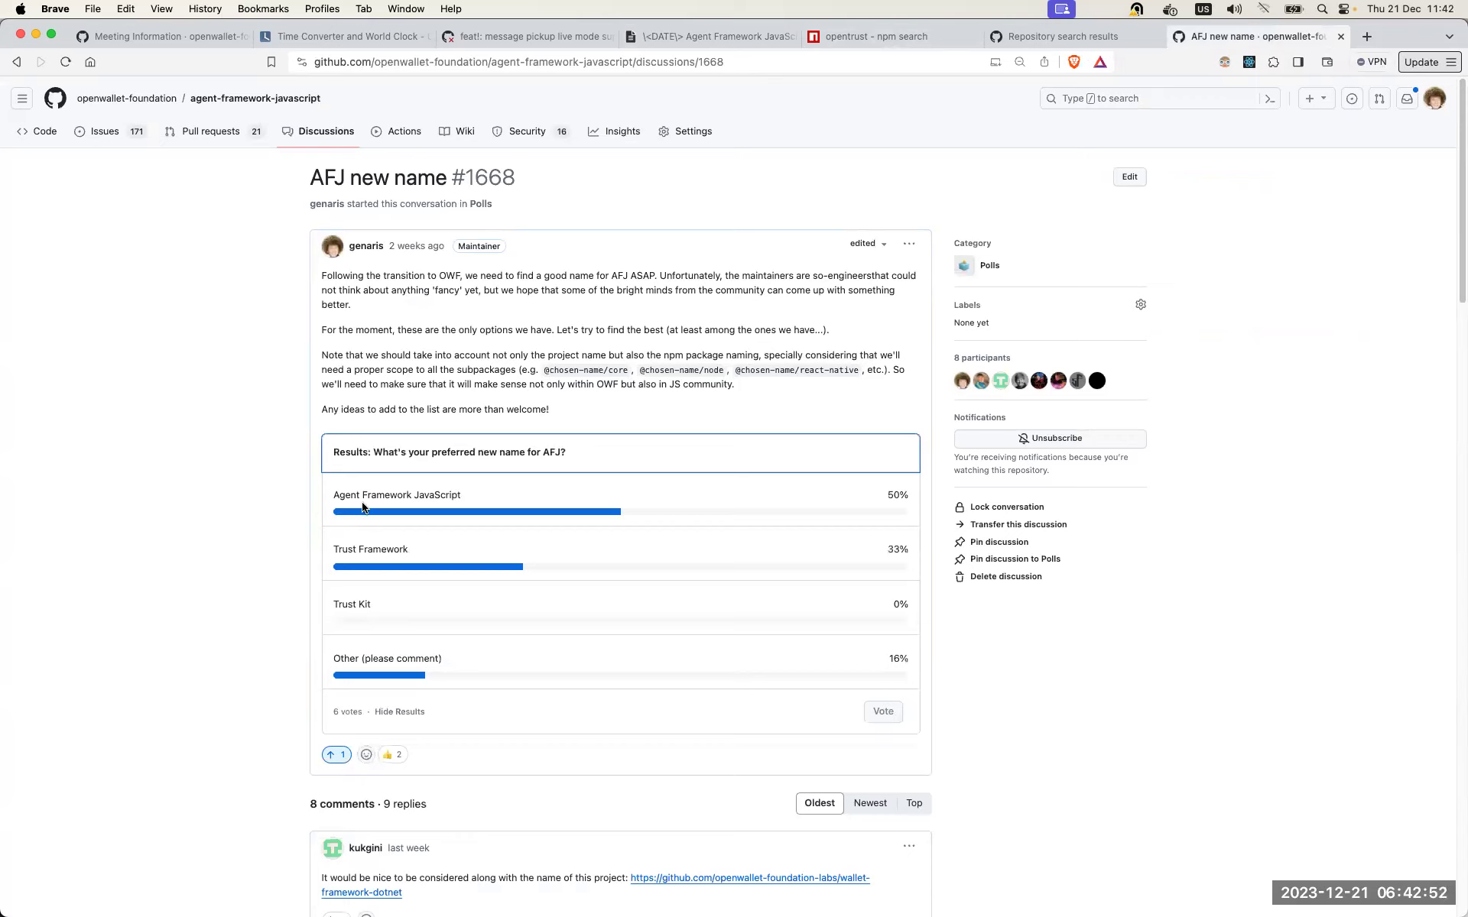
{"action": "left_click_drag", "start_coordinate": [344, 547], "coordinate": [307, 566]}
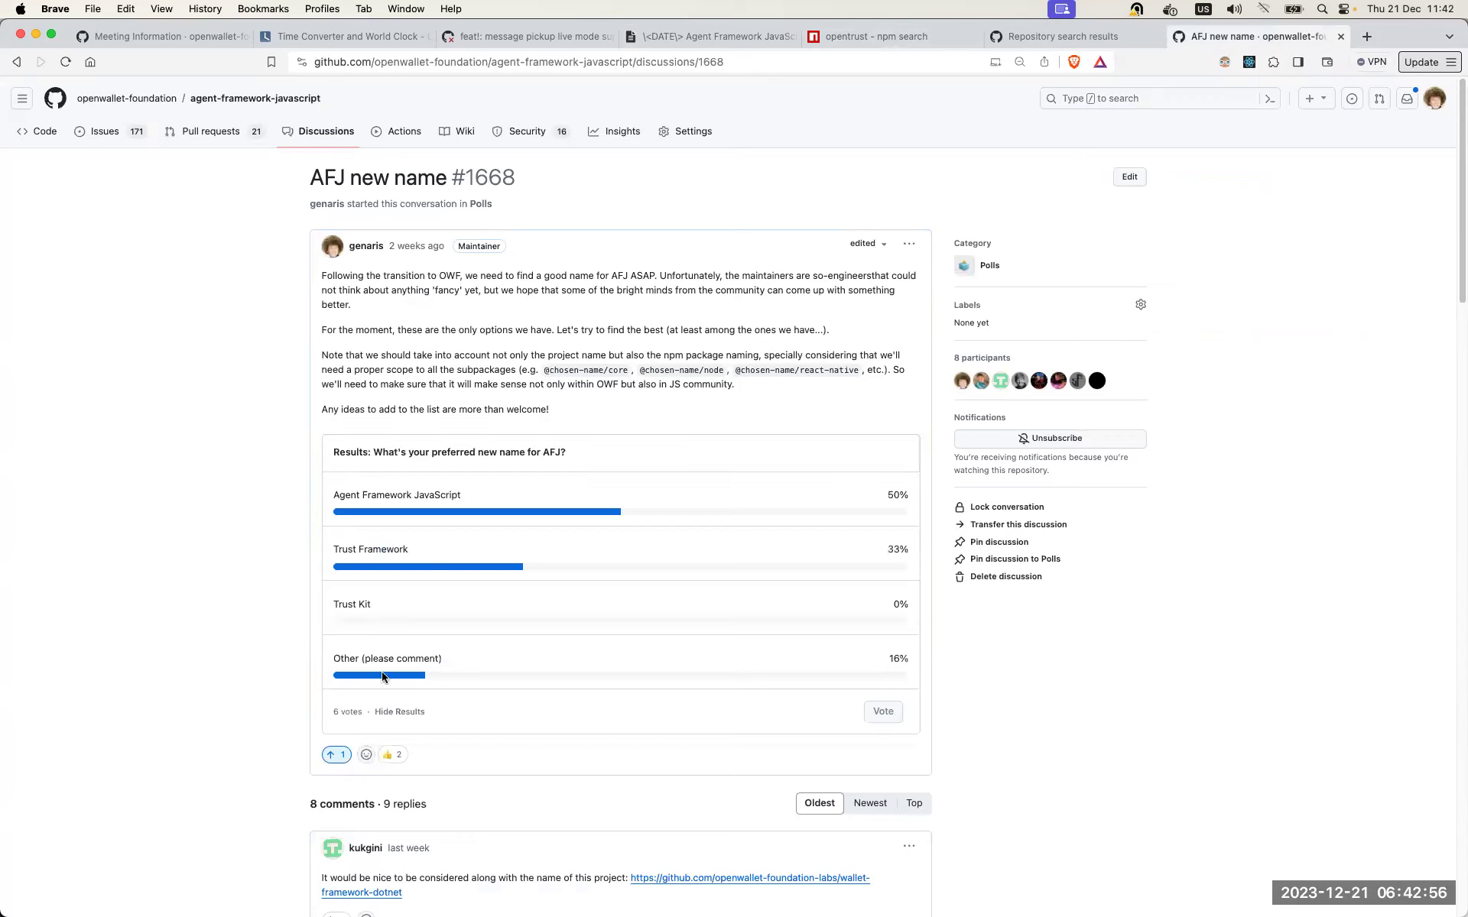
{"action": "double_click", "coordinate": [363, 493]}
{"action": "left_click_drag", "start_coordinate": [382, 550], "coordinate": [409, 551]}
{"action": "left_click", "coordinate": [368, 677]}
{"action": "left_click_drag", "start_coordinate": [361, 659], "coordinate": [409, 659]}
{"action": "left_click", "coordinate": [409, 659]}
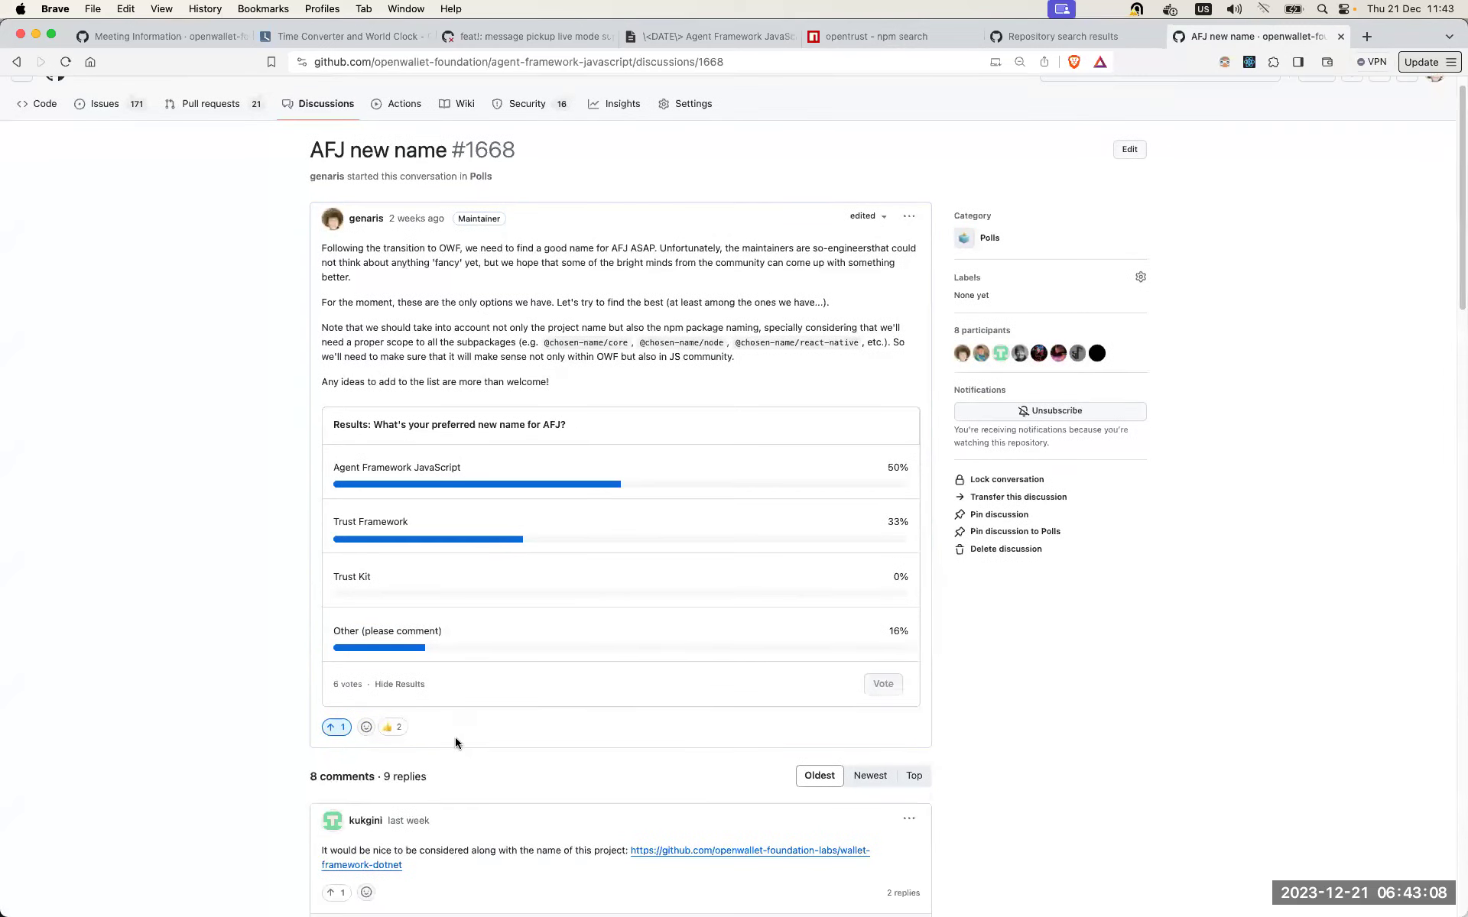
Step: Examine the first comments below the poll and the Agent Framework JavaScript option in its results
{"action": "scroll", "coordinate": [223, 732], "scroll_direction": "down", "scroll_amount": 5}
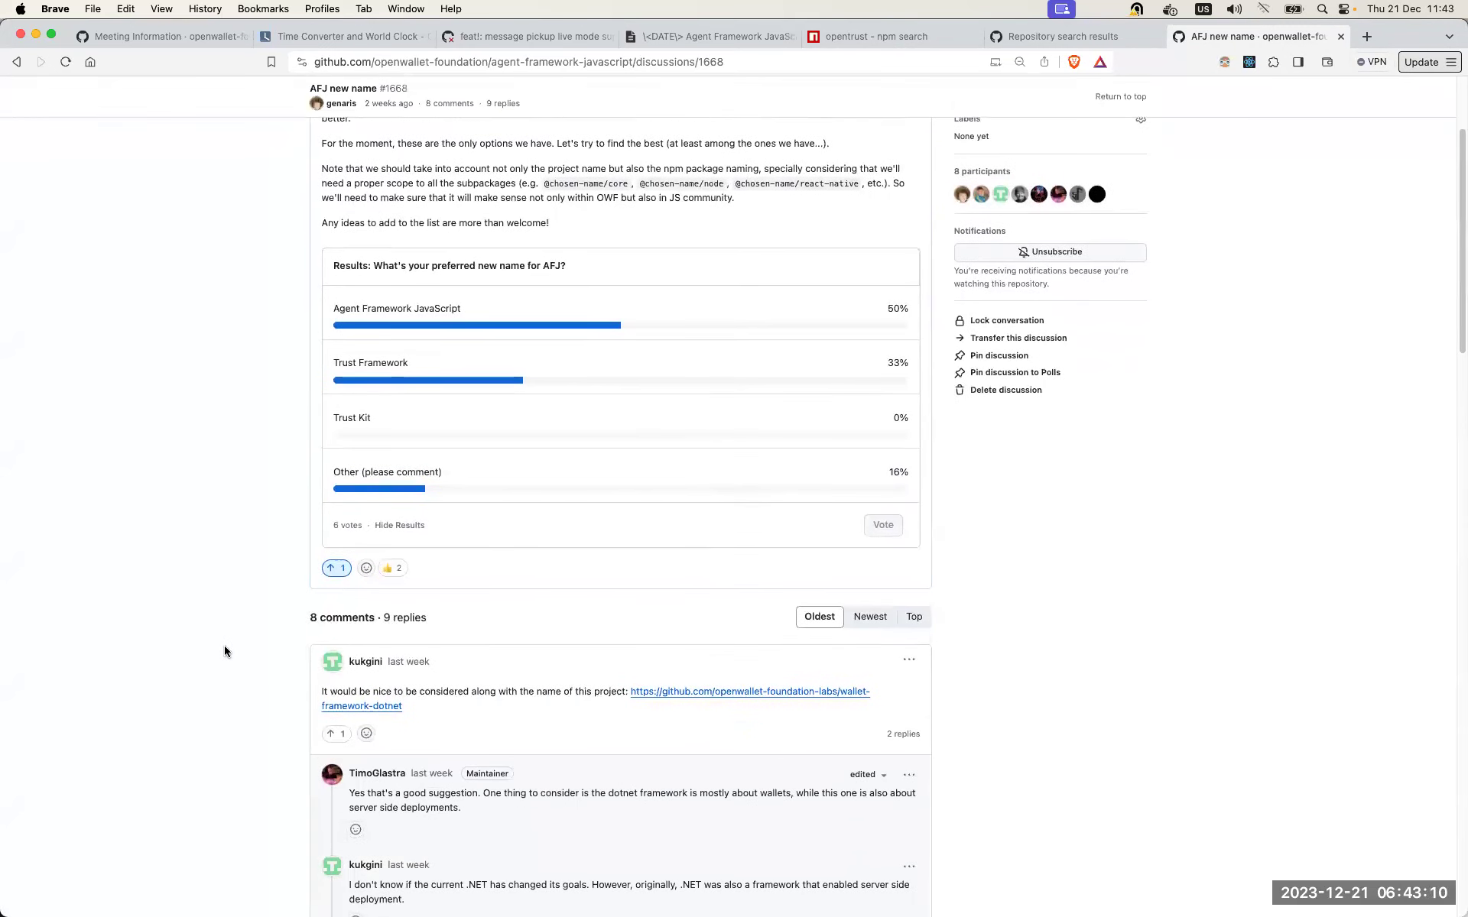
{"action": "scroll", "coordinate": [224, 652], "scroll_direction": "down", "scroll_amount": 4}
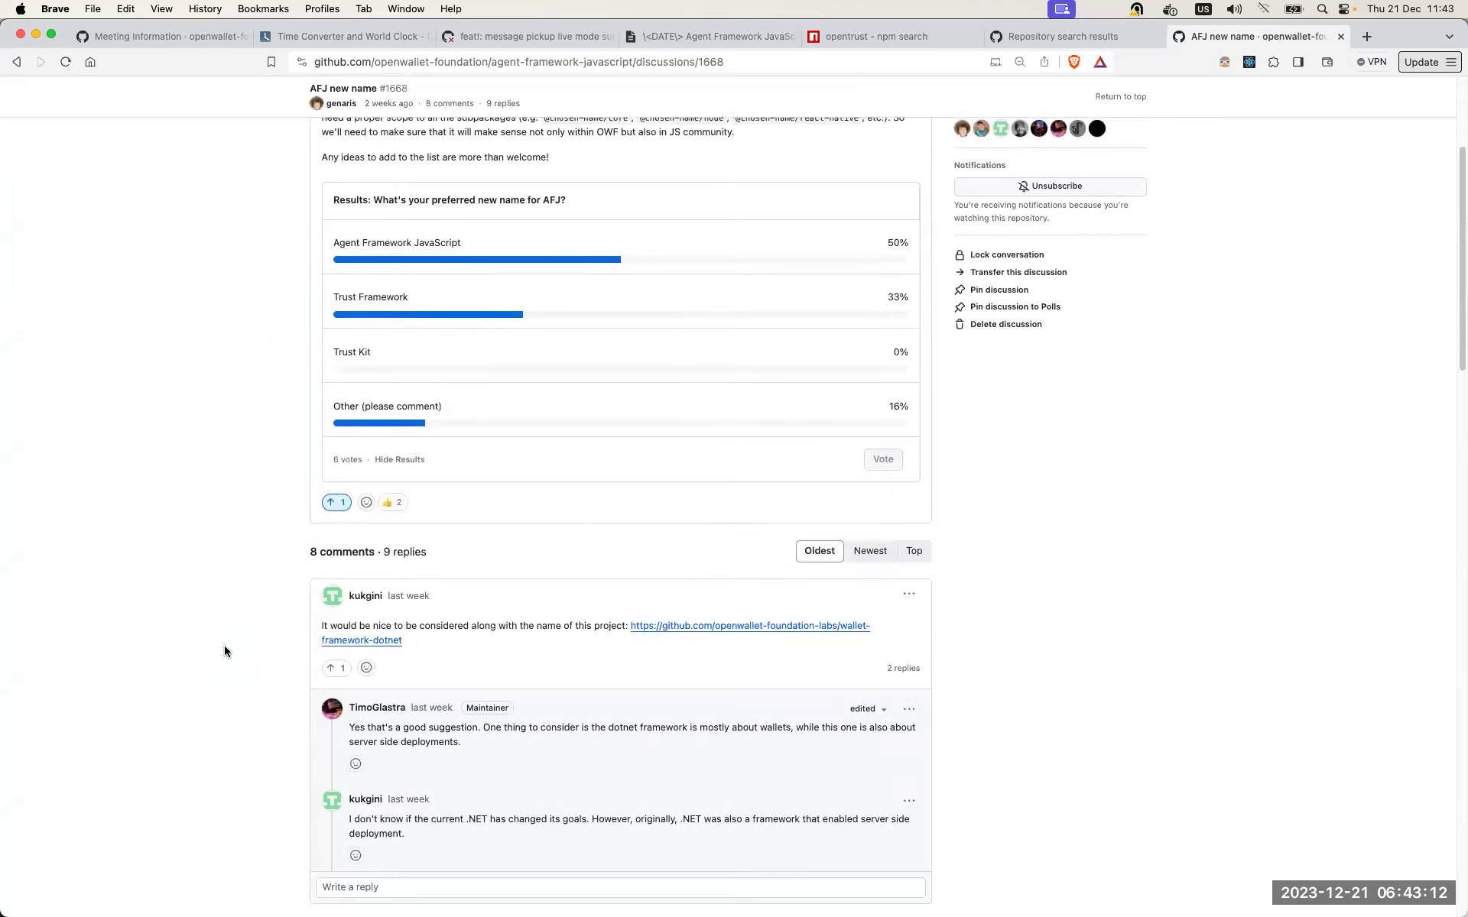
{"action": "scroll", "coordinate": [224, 652], "scroll_direction": "up", "scroll_amount": 6}
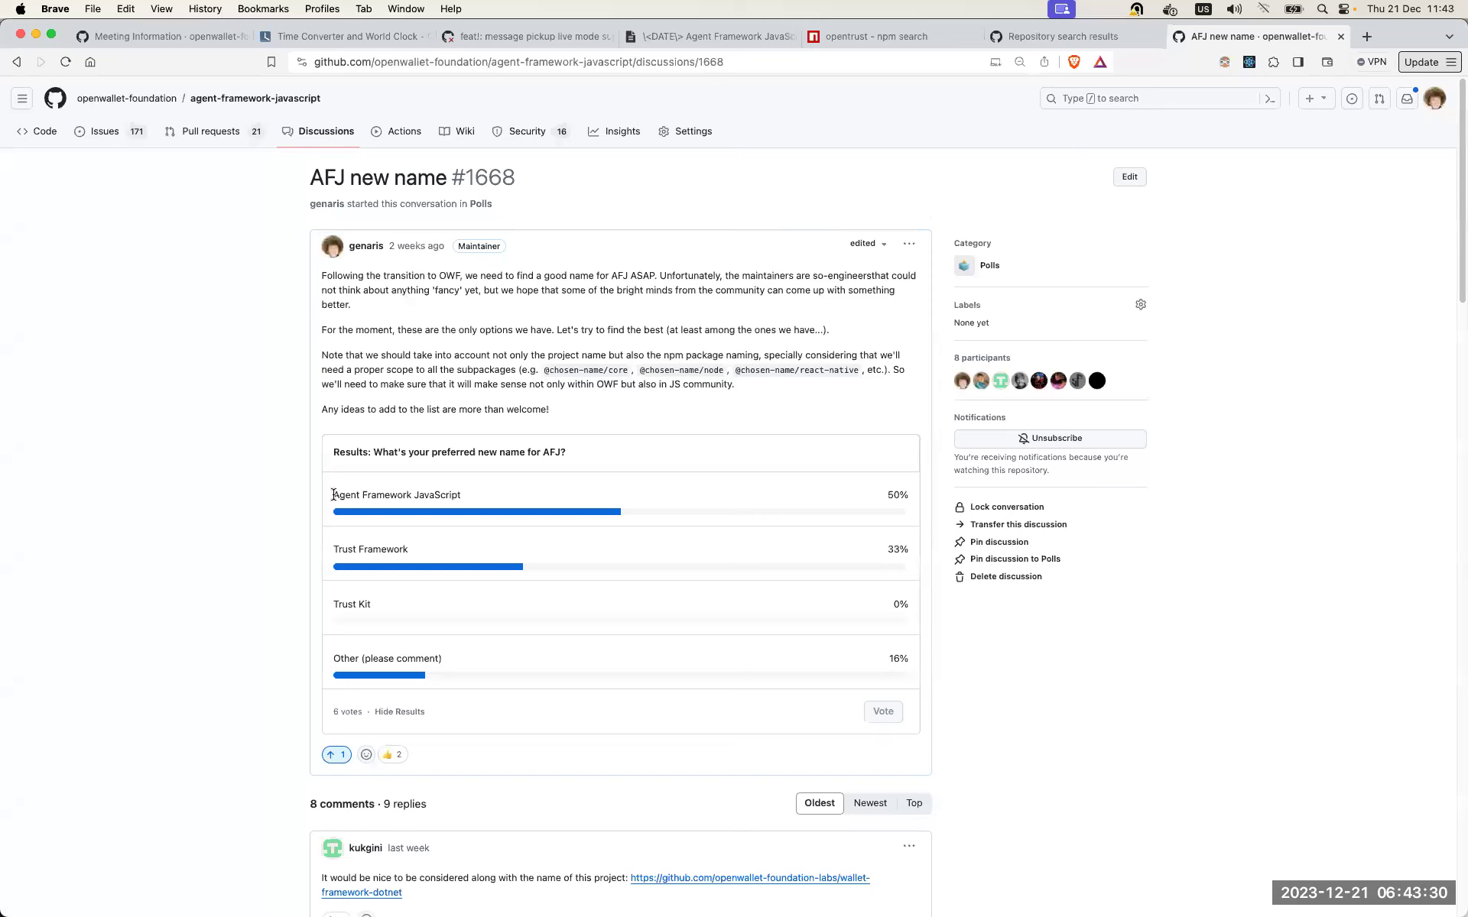
{"action": "left_click_drag", "start_coordinate": [331, 496], "coordinate": [470, 495]}
{"action": "left_click", "coordinate": [471, 496]}
{"action": "left_click_drag", "start_coordinate": [333, 496], "coordinate": [350, 497]}
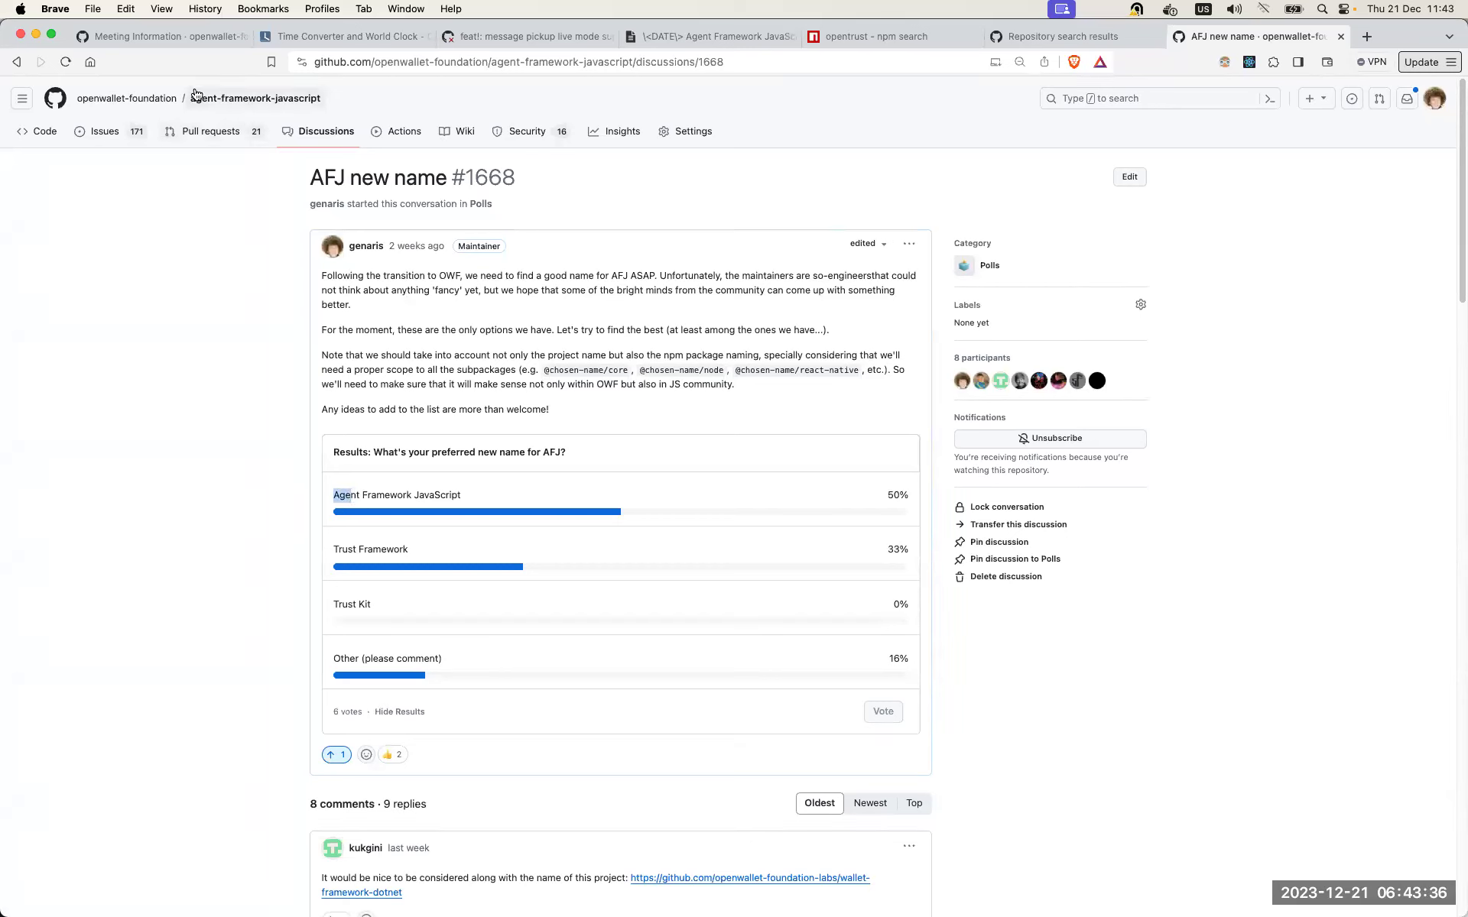
{"action": "left_click", "coordinate": [382, 505]}
{"action": "left_click_drag", "start_coordinate": [469, 499], "coordinate": [327, 494]}
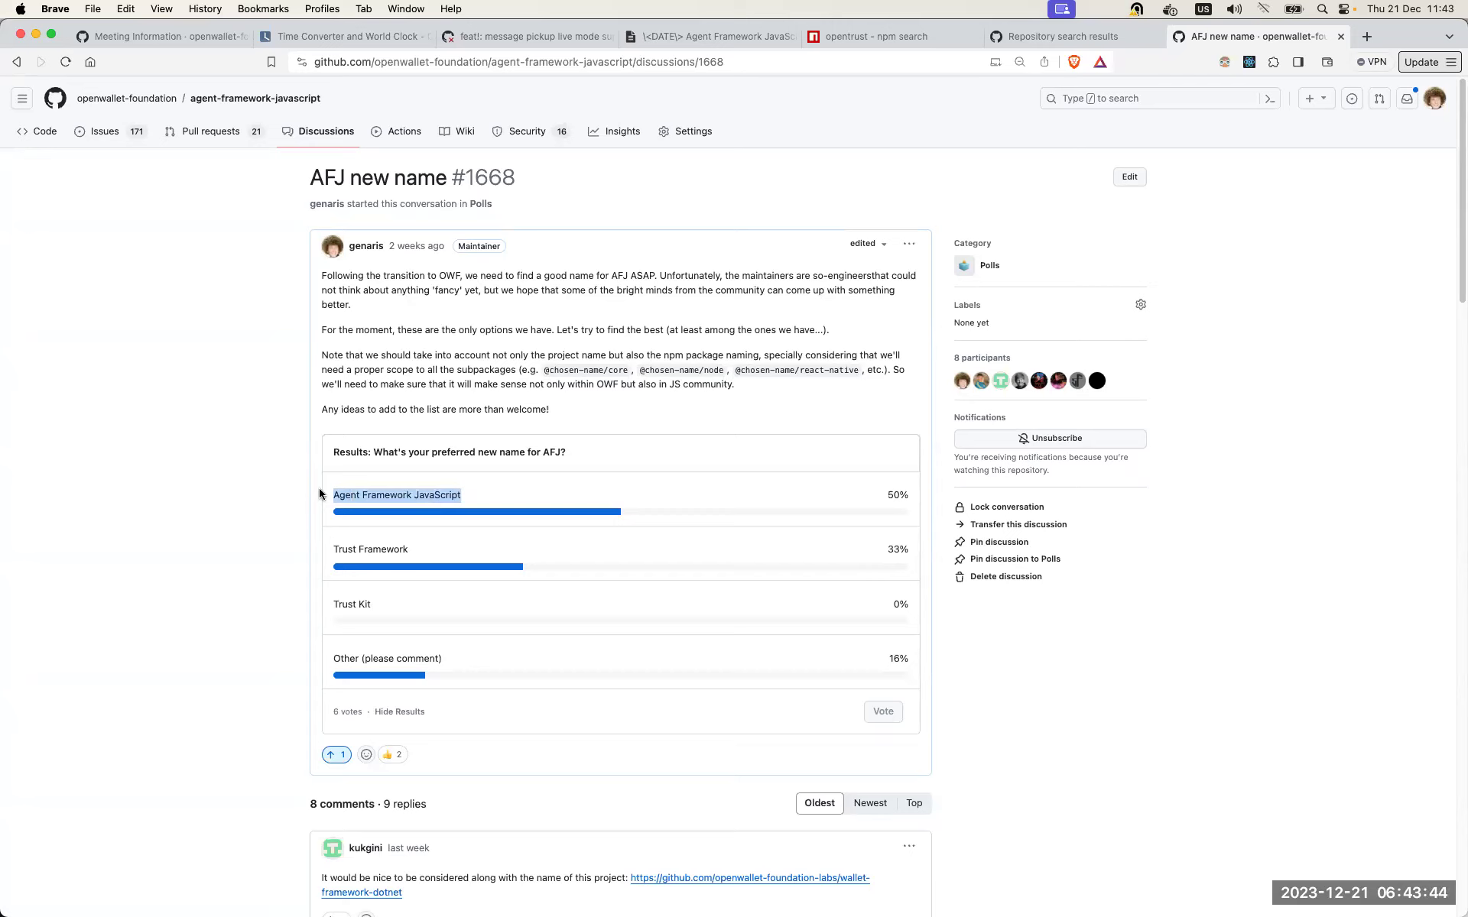
{"action": "left_click", "coordinate": [299, 488]}
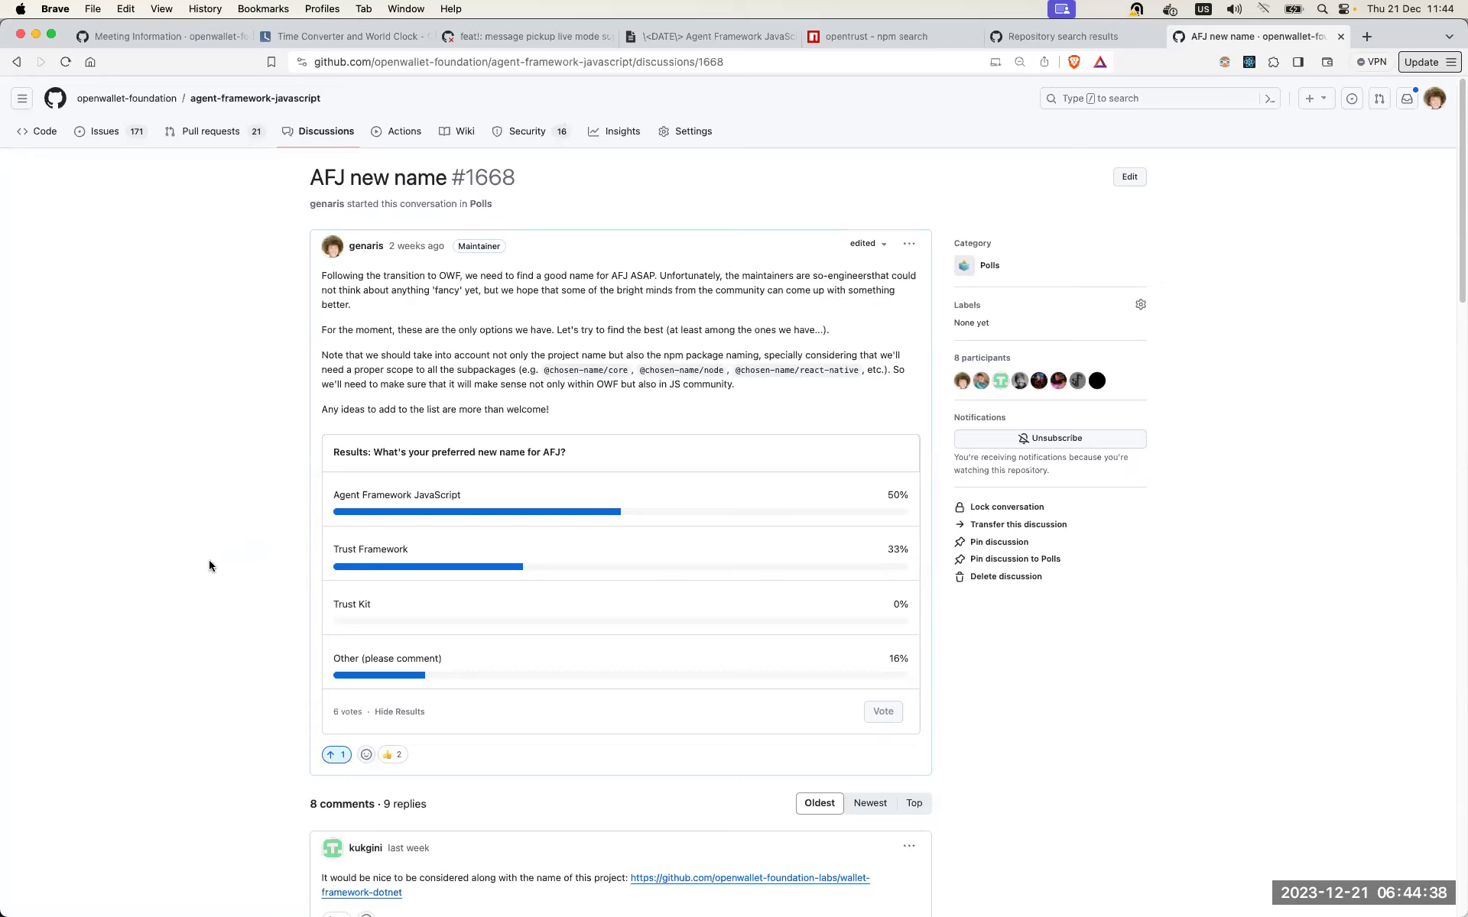
{"action": "scroll", "coordinate": [214, 554], "scroll_direction": "down", "scroll_amount": 3}
{"action": "scroll", "coordinate": [263, 561], "scroll_direction": "down", "scroll_amount": 1}
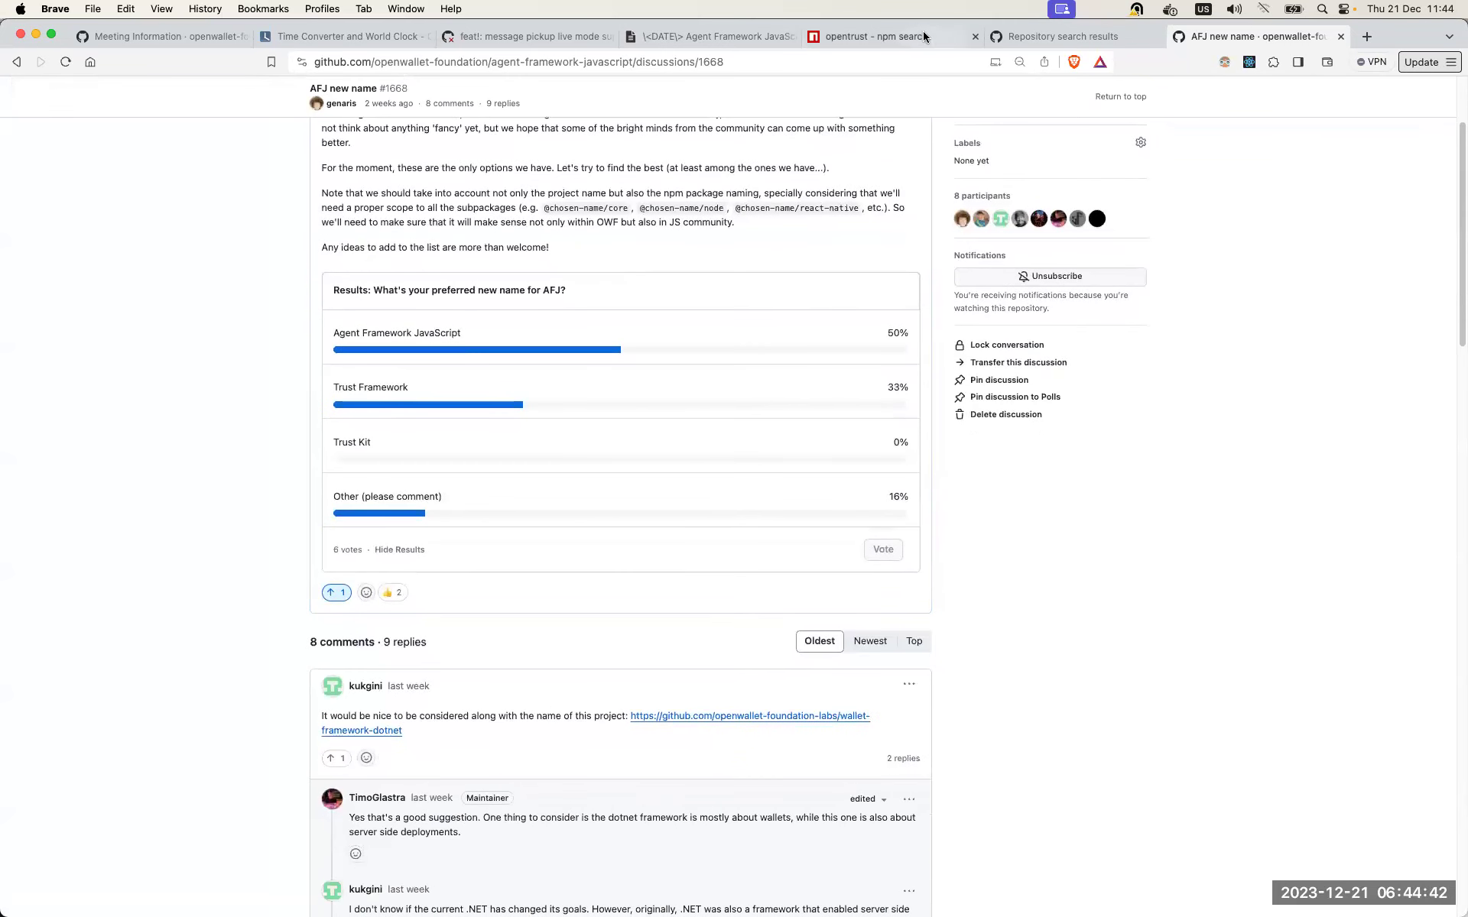
Step: Return to the meeting notes and complete the unfinished poll item as "Poll will be updated and published in Discord"
{"action": "left_click", "coordinate": [636, 43]}
{"action": "type", "text": "d in Discor"}
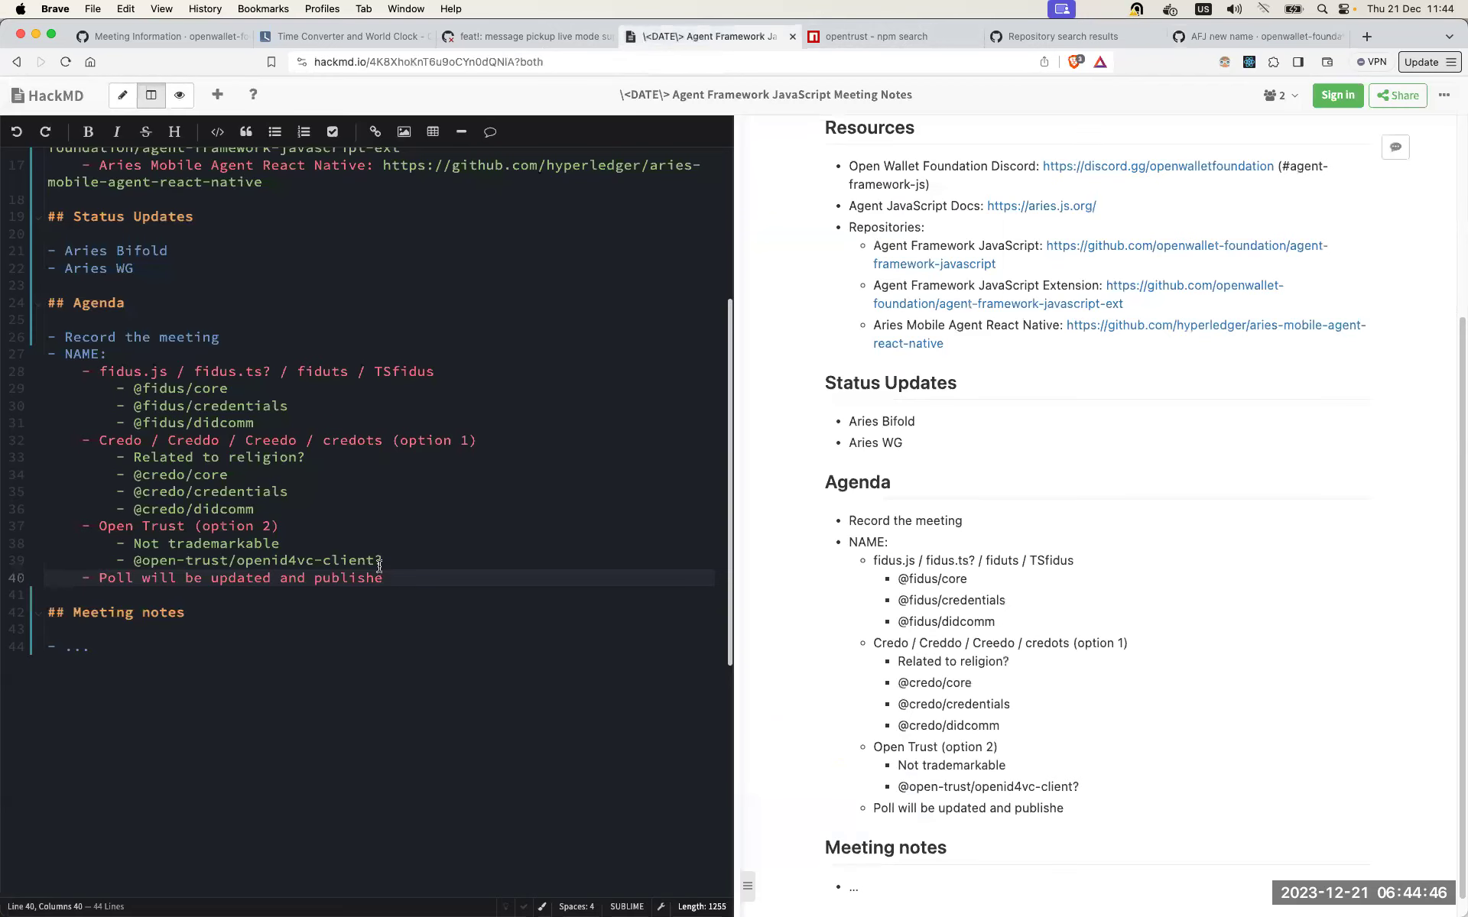
{"action": "type", "text": "d"}
Step: Add a top-level agenda item "Push notifications in server side" below the NAME list, separated by a blank line
{"action": "key", "text": "Return"}
{"action": "key", "text": "Return"}
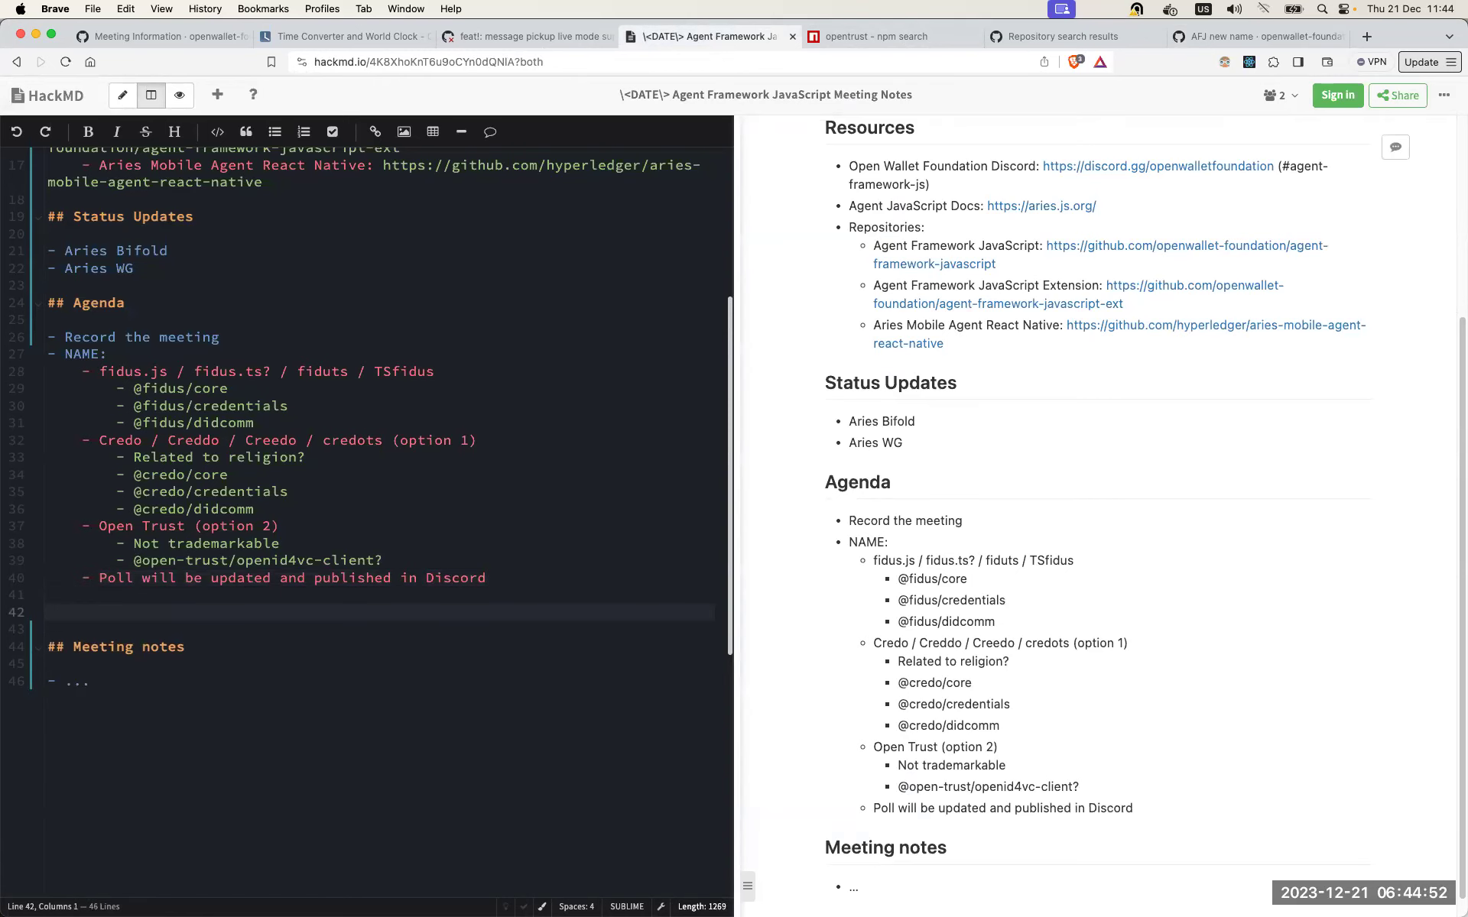
{"action": "type", "text": "-"}
{"action": "key", "text": "BackSpace"}
{"action": "type", "text": "- "}
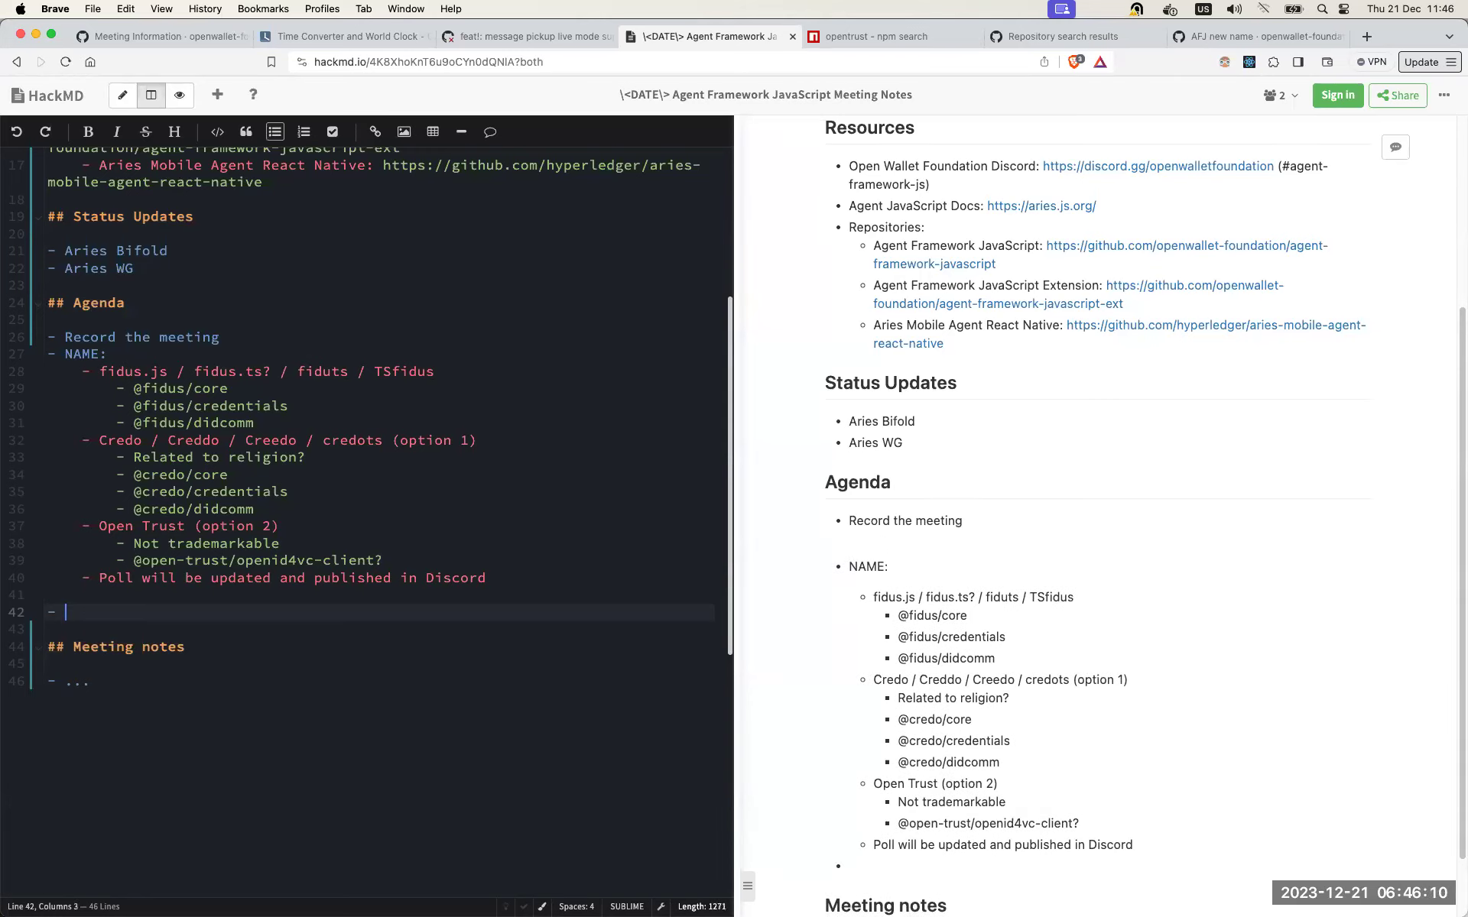
{"action": "type", "text": "Push notifications in serer"}
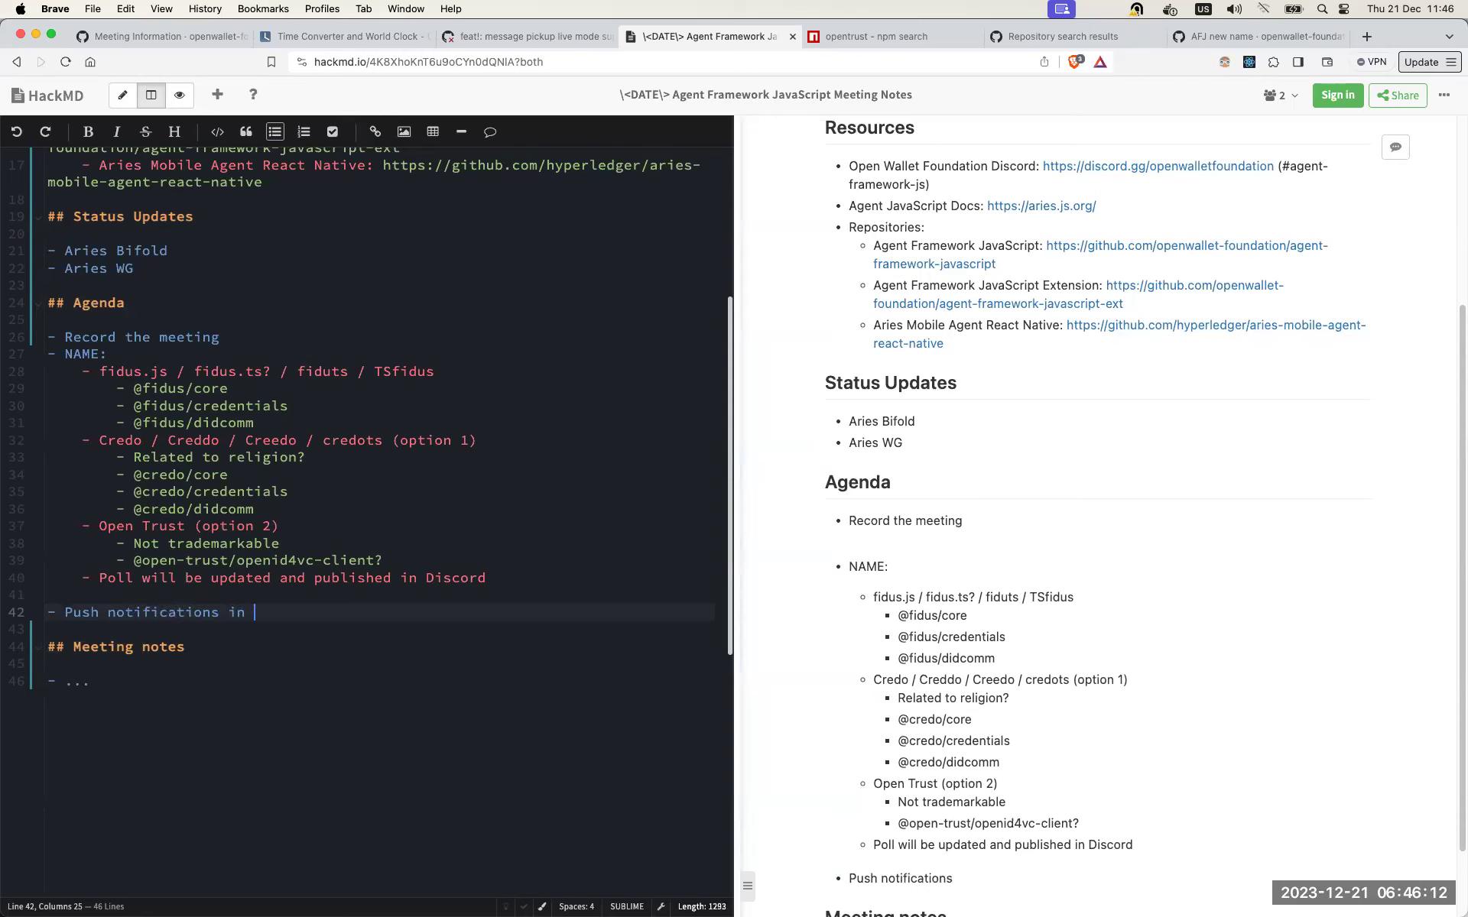
{"action": "key", "text": "BackSpace"}
{"action": "key", "text": "BackSpace"}
{"action": "type", "text": "ver side"}
Step: Add a nested item "BC Wallet added support recently" under the push notifications agenda item
{"action": "key", "text": "Return"}
{"action": "key", "text": "Tab"}
{"action": "type", "text": "BC"}
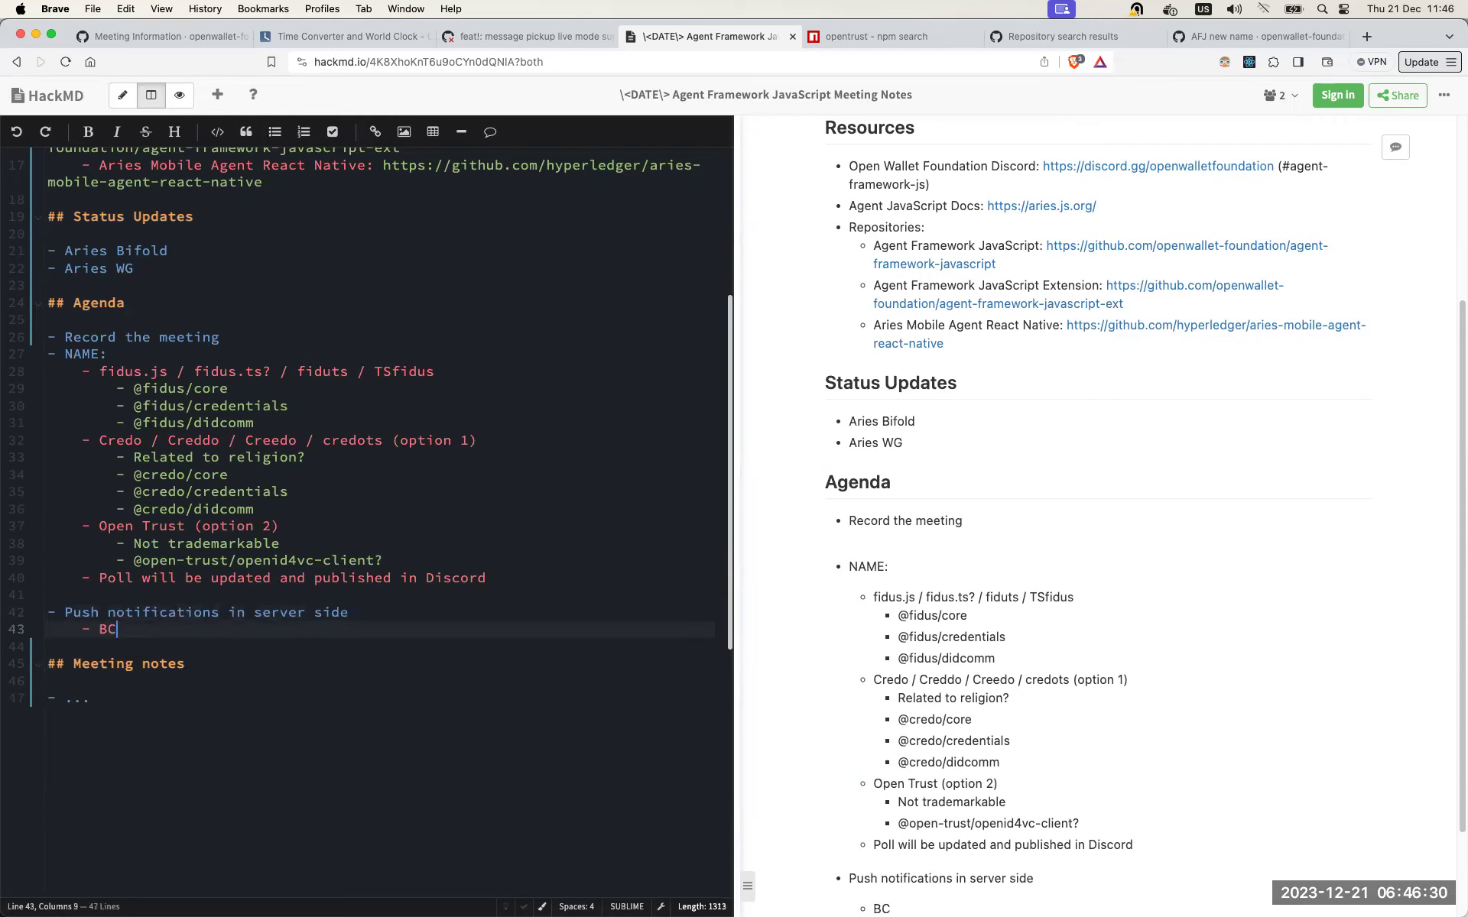
{"action": "type", "text": " Wallet added s"}
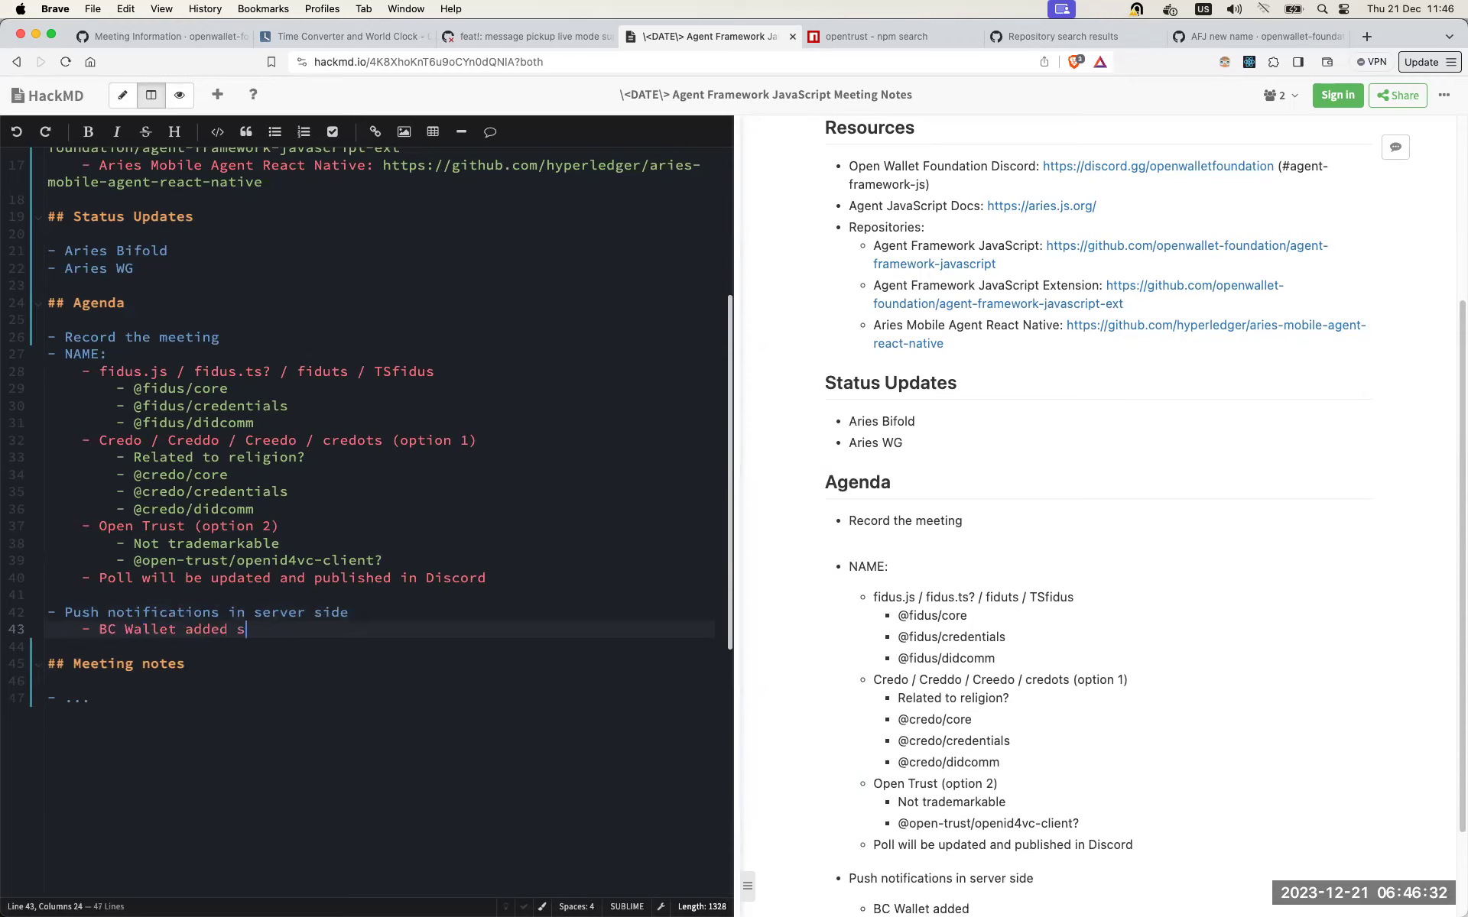
{"action": "type", "text": "upport recently"}
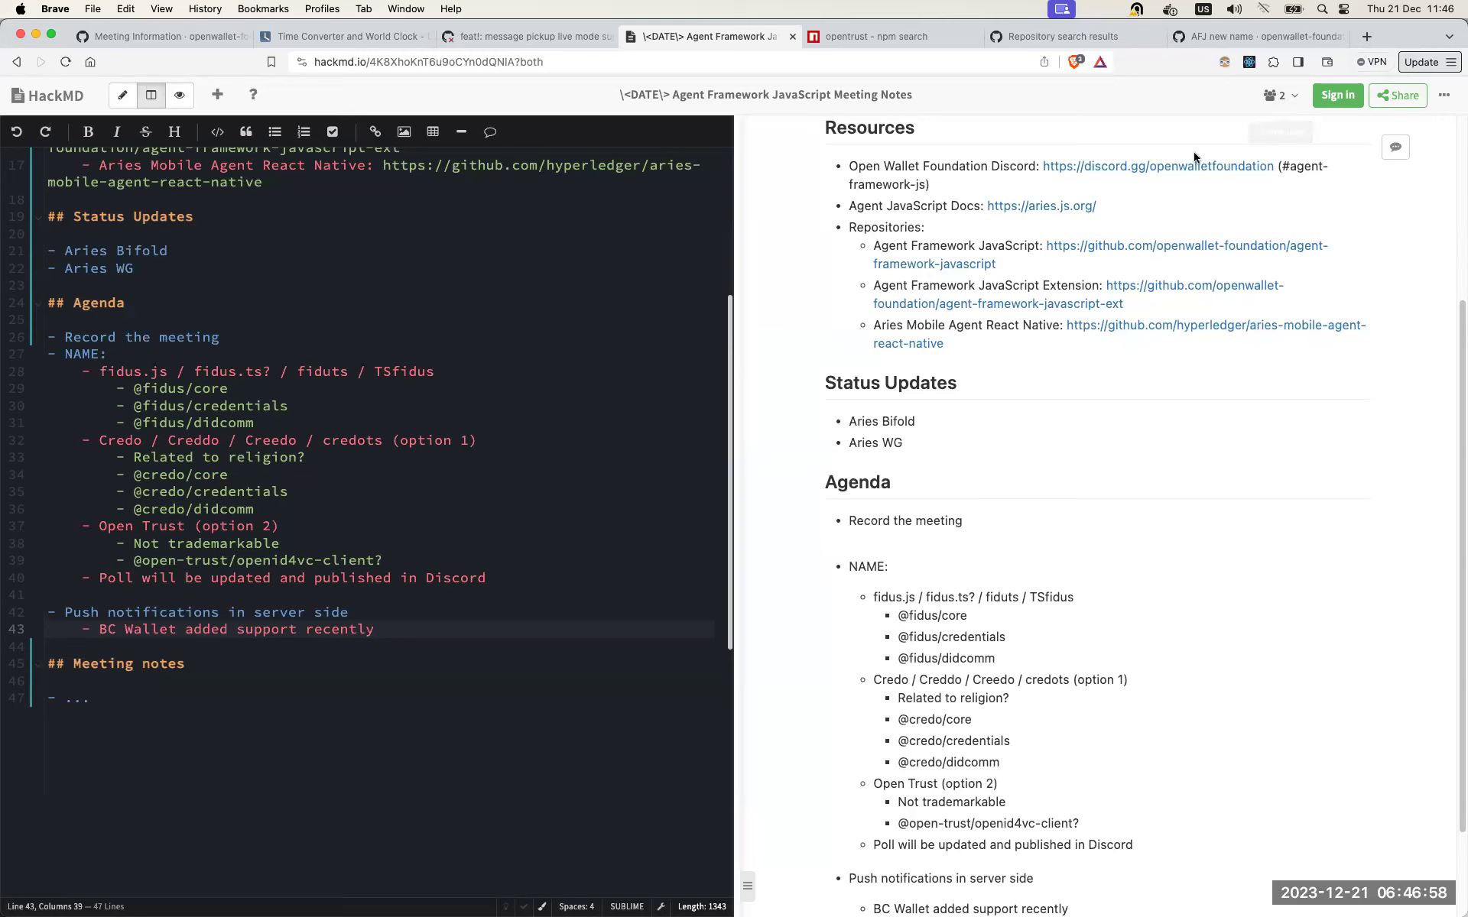
Step: Open the push-notifications package of the aries-framework-javascript-ext GitHub repository in a new browser tab
{"action": "left_click", "coordinate": [1366, 36]}
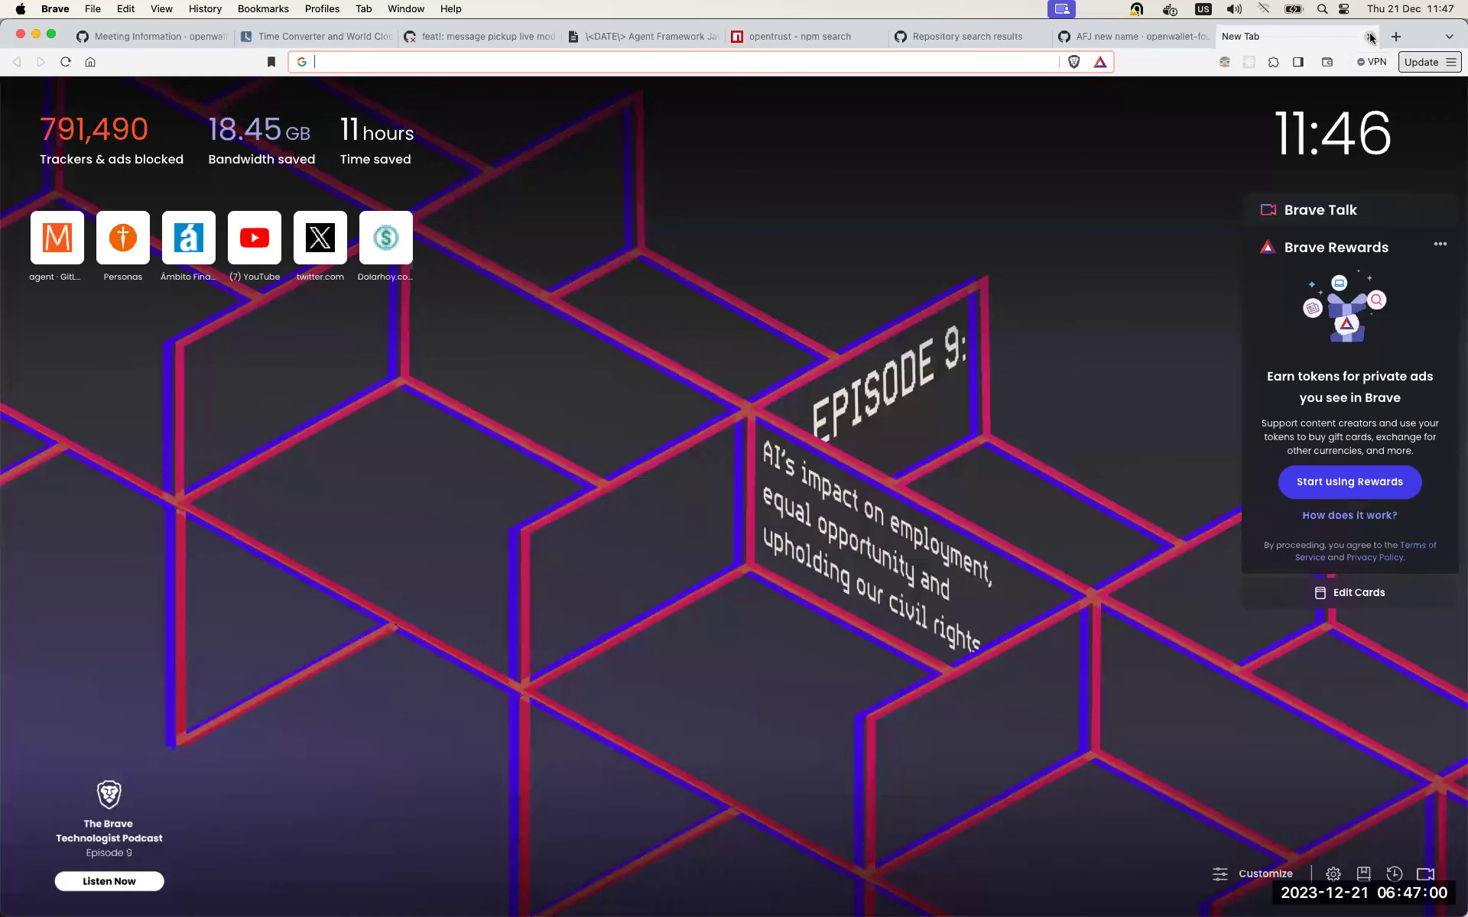
{"action": "type", "text": "ari"}
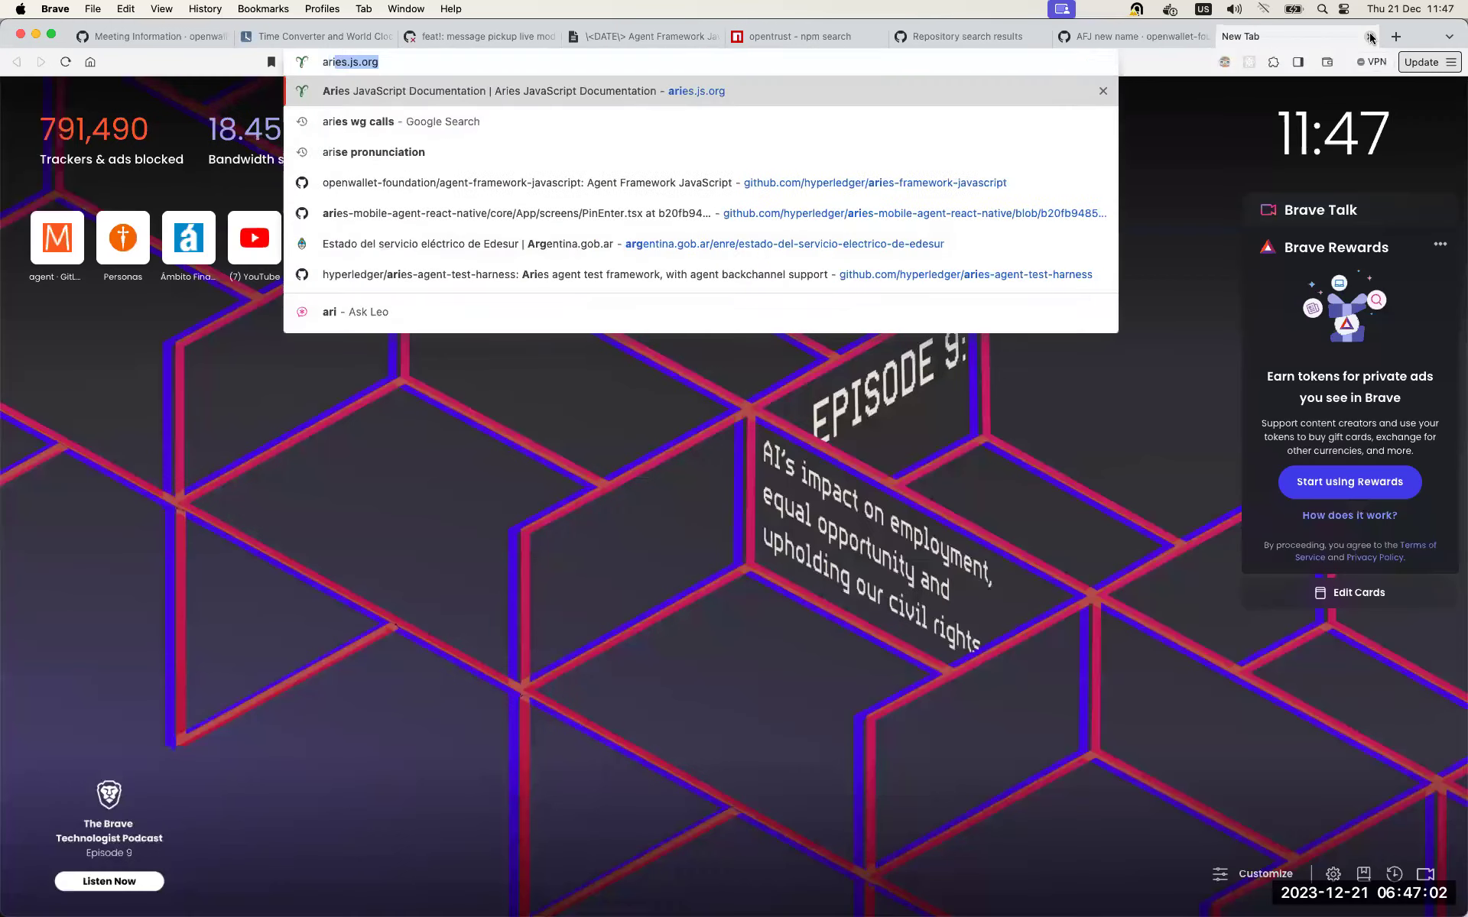
{"action": "type", "text": "es-framew"}
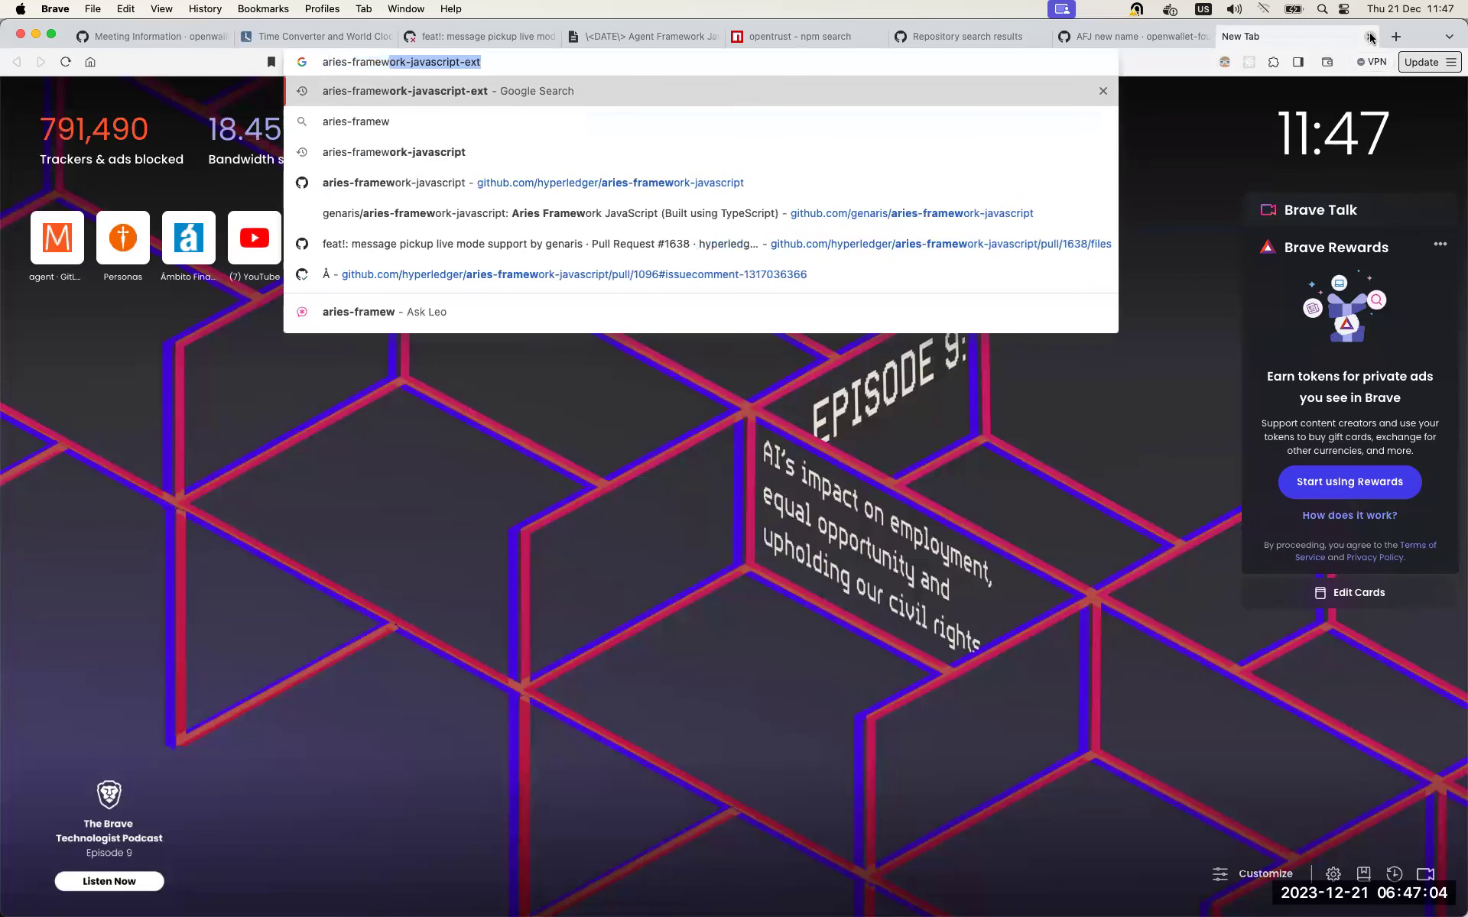
{"action": "key", "text": "Down"}
{"action": "key", "text": "Up"}
{"action": "key", "text": "Down"}
{"action": "key", "text": "Down"}
{"action": "key", "text": "Down"}
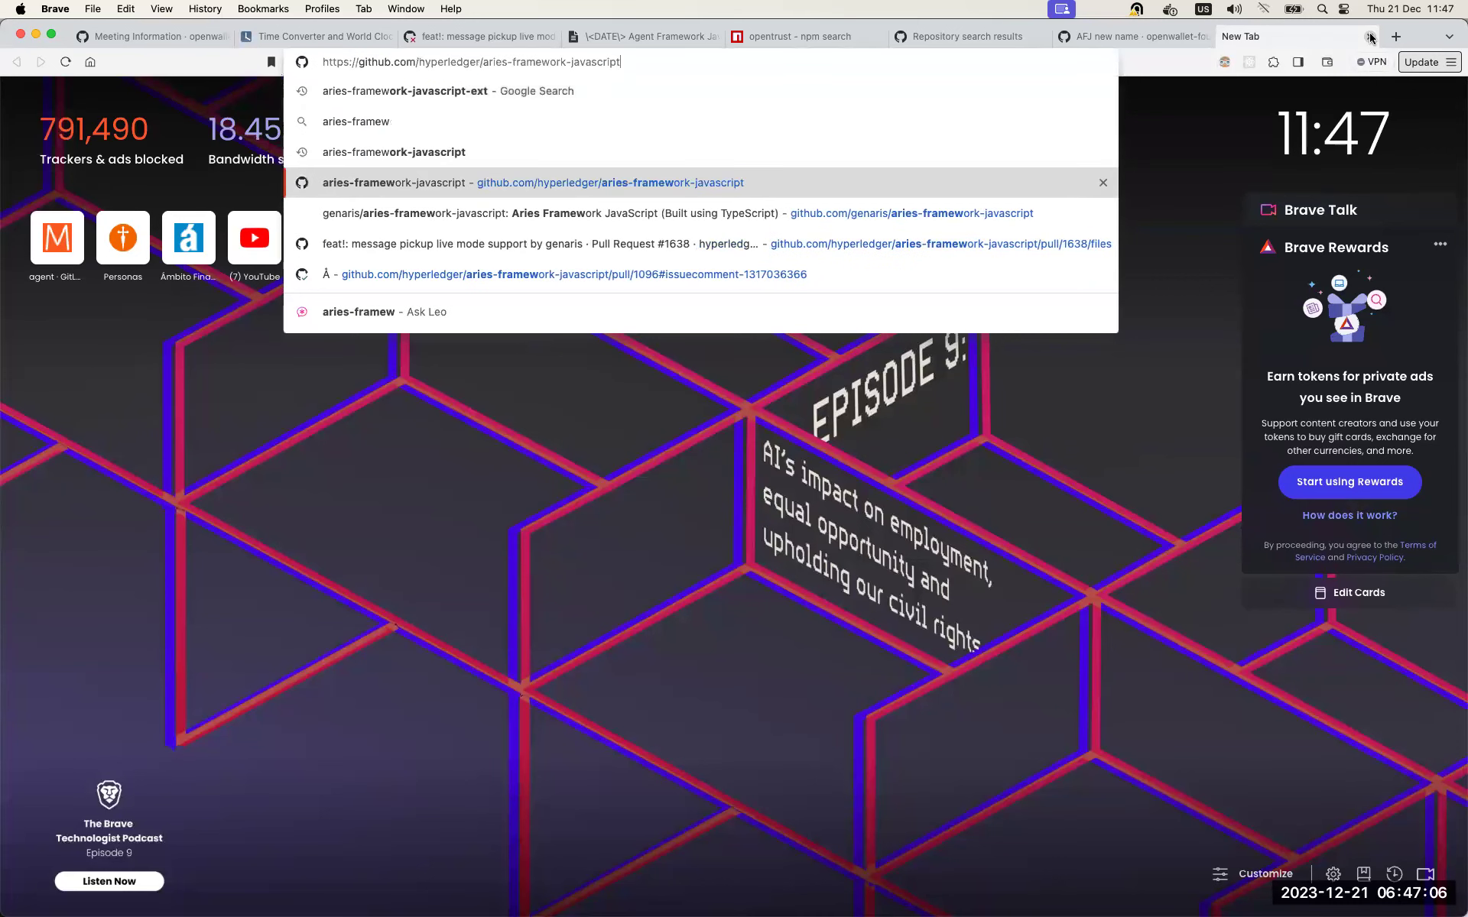
{"action": "type", "text": "-ext"}
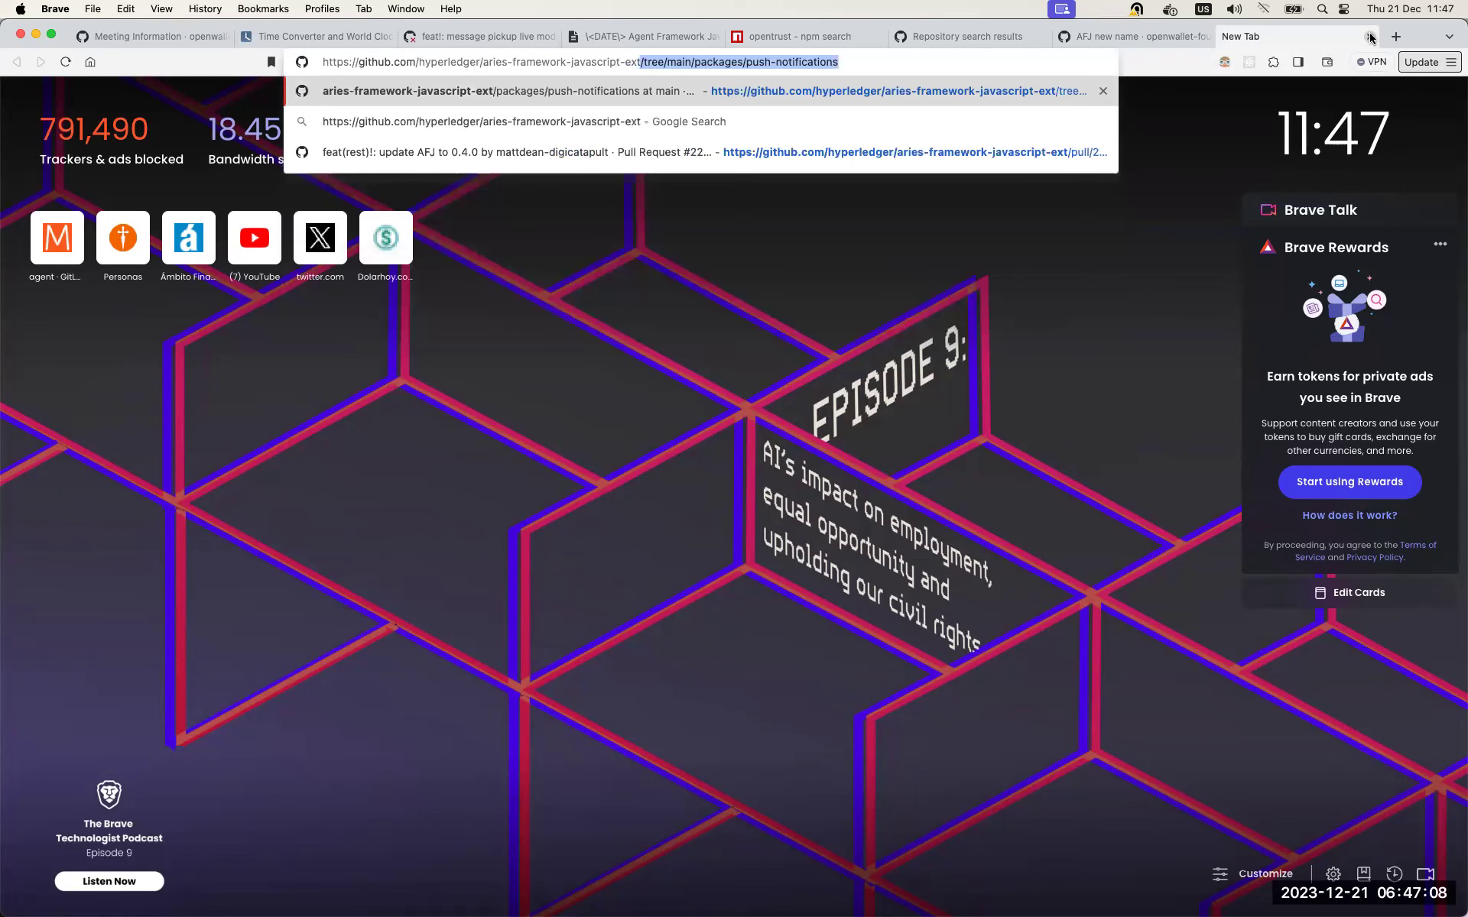
{"action": "key", "text": "Return"}
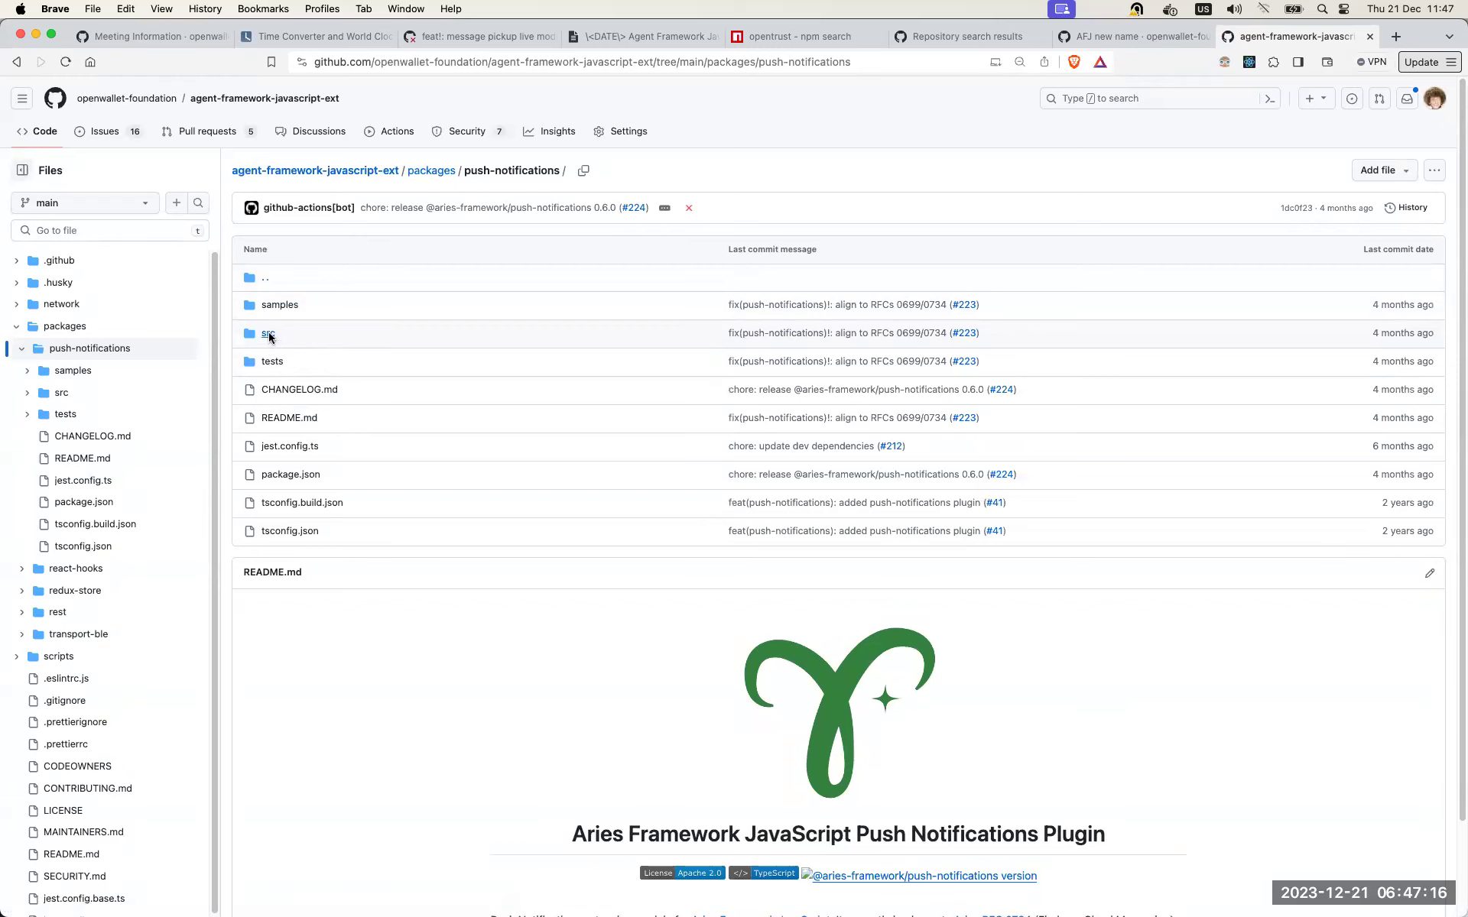
Step: Examine the push-notifications package's src folder and its fcm subfolder, ending back in the src folder
{"action": "left_click", "coordinate": [268, 335]}
{"action": "left_click", "coordinate": [269, 337]}
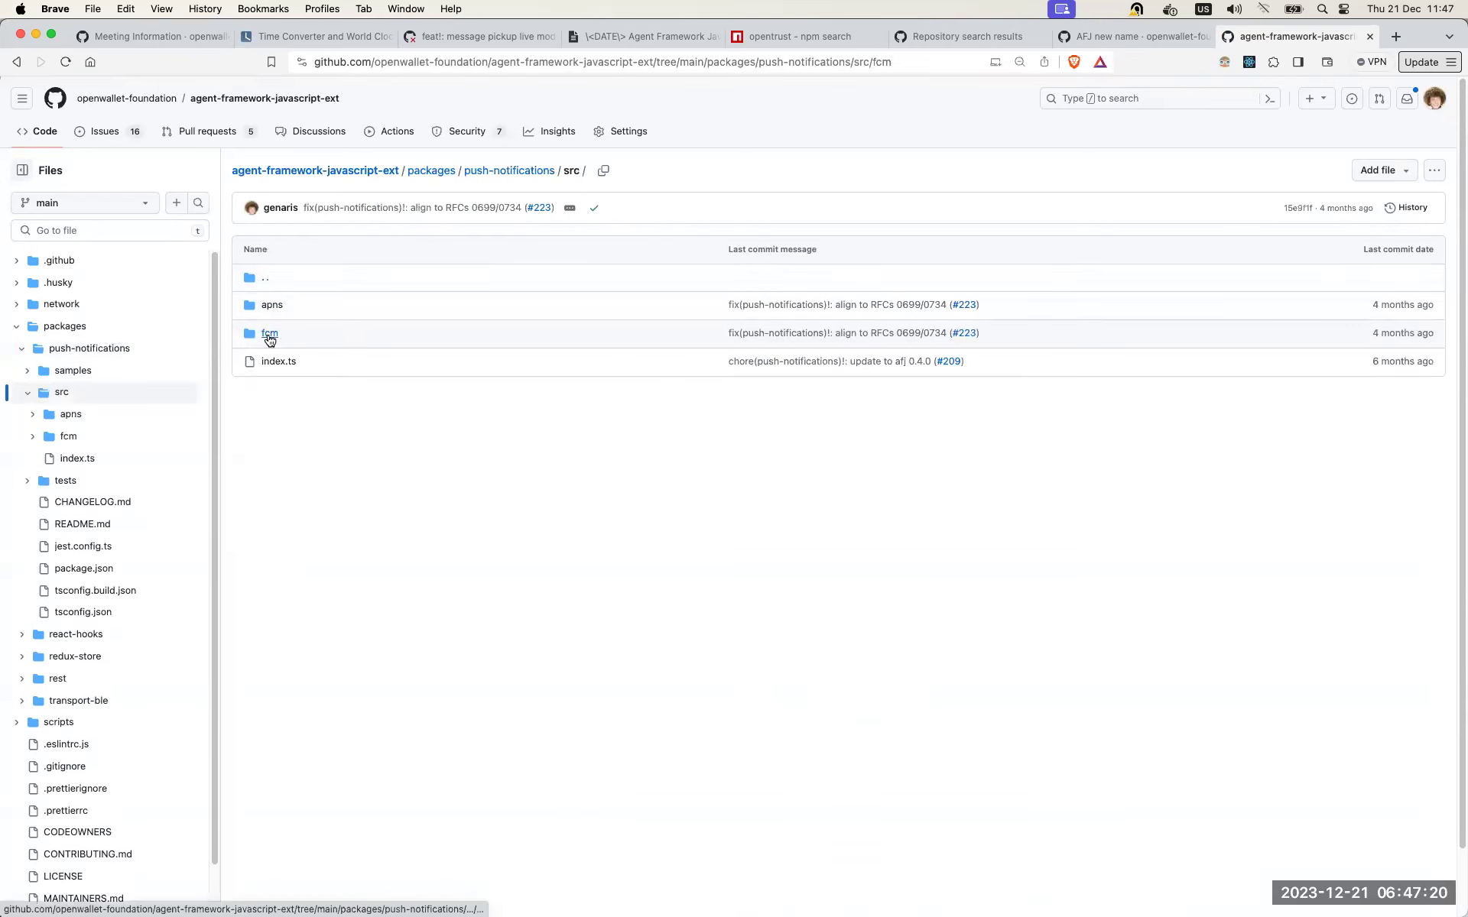
{"action": "left_click", "coordinate": [258, 279]}
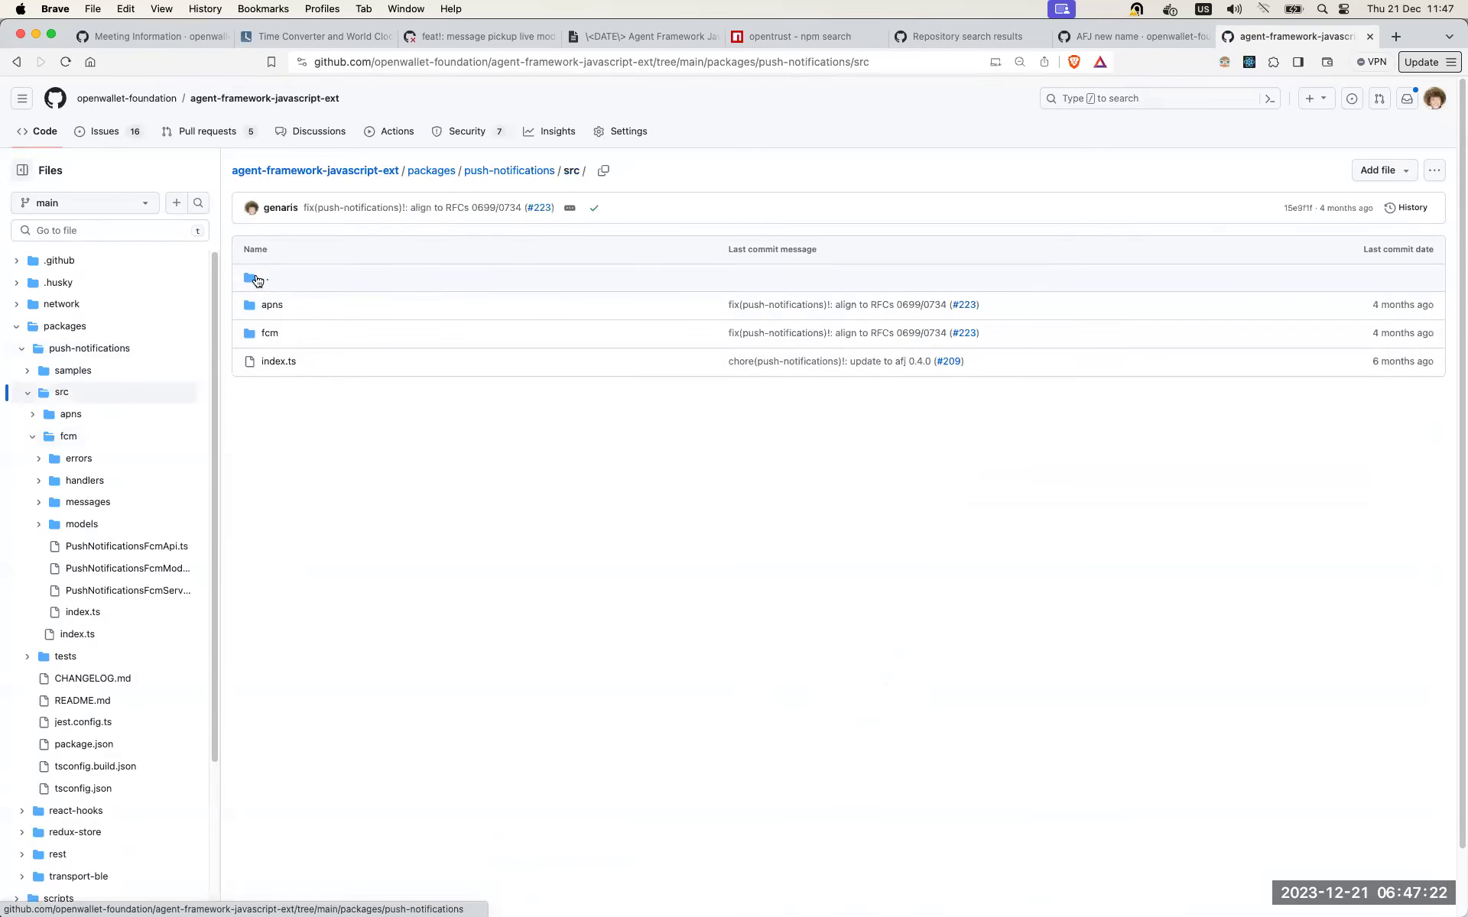
{"action": "left_click", "coordinate": [258, 279]}
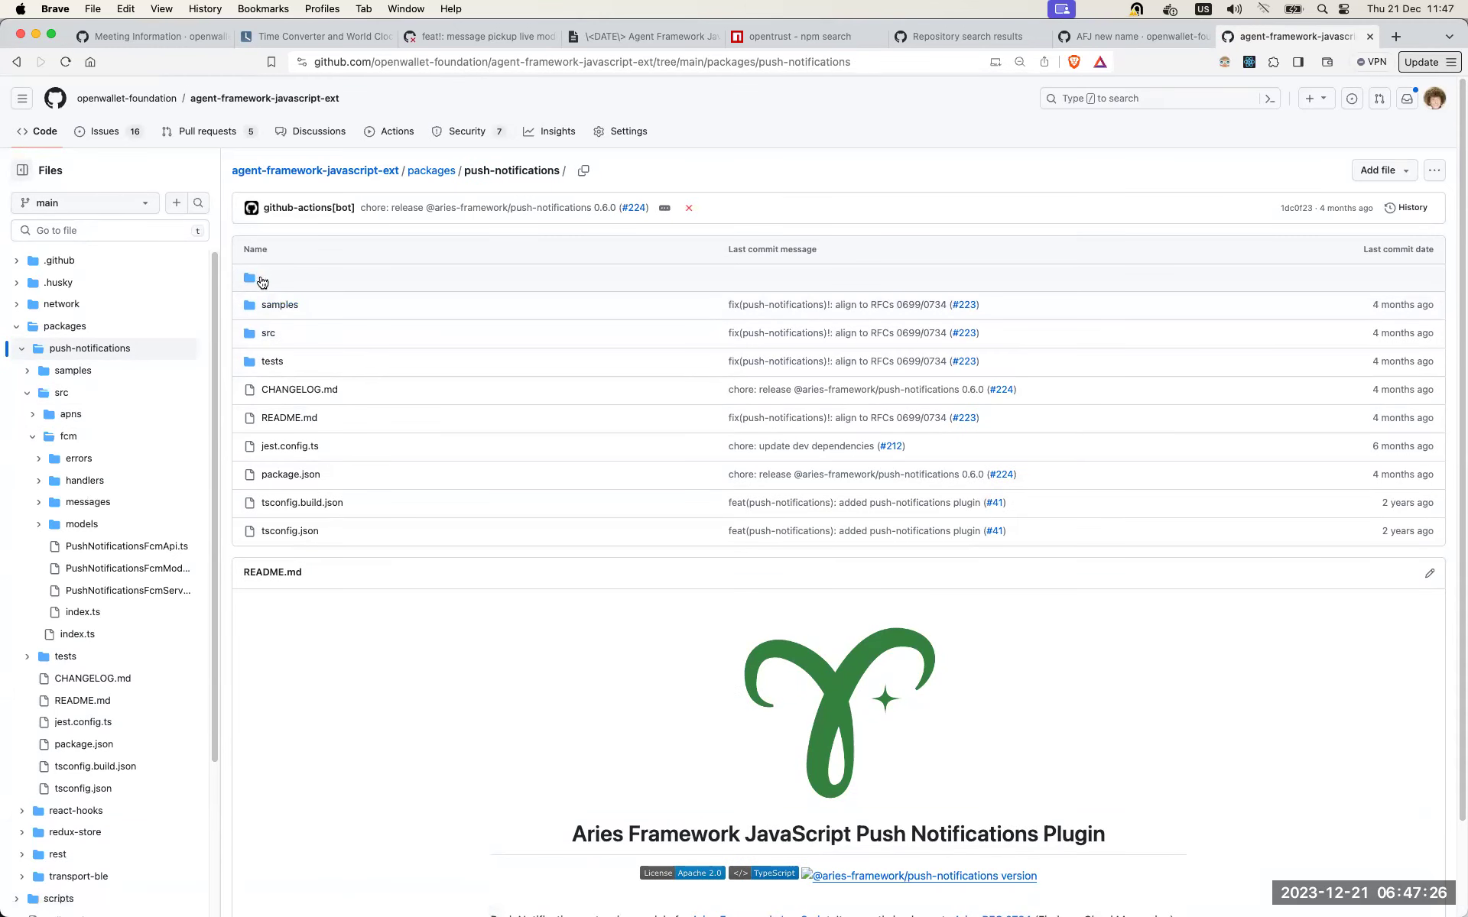
{"action": "scroll", "coordinate": [286, 321], "scroll_direction": "down", "scroll_amount": 3}
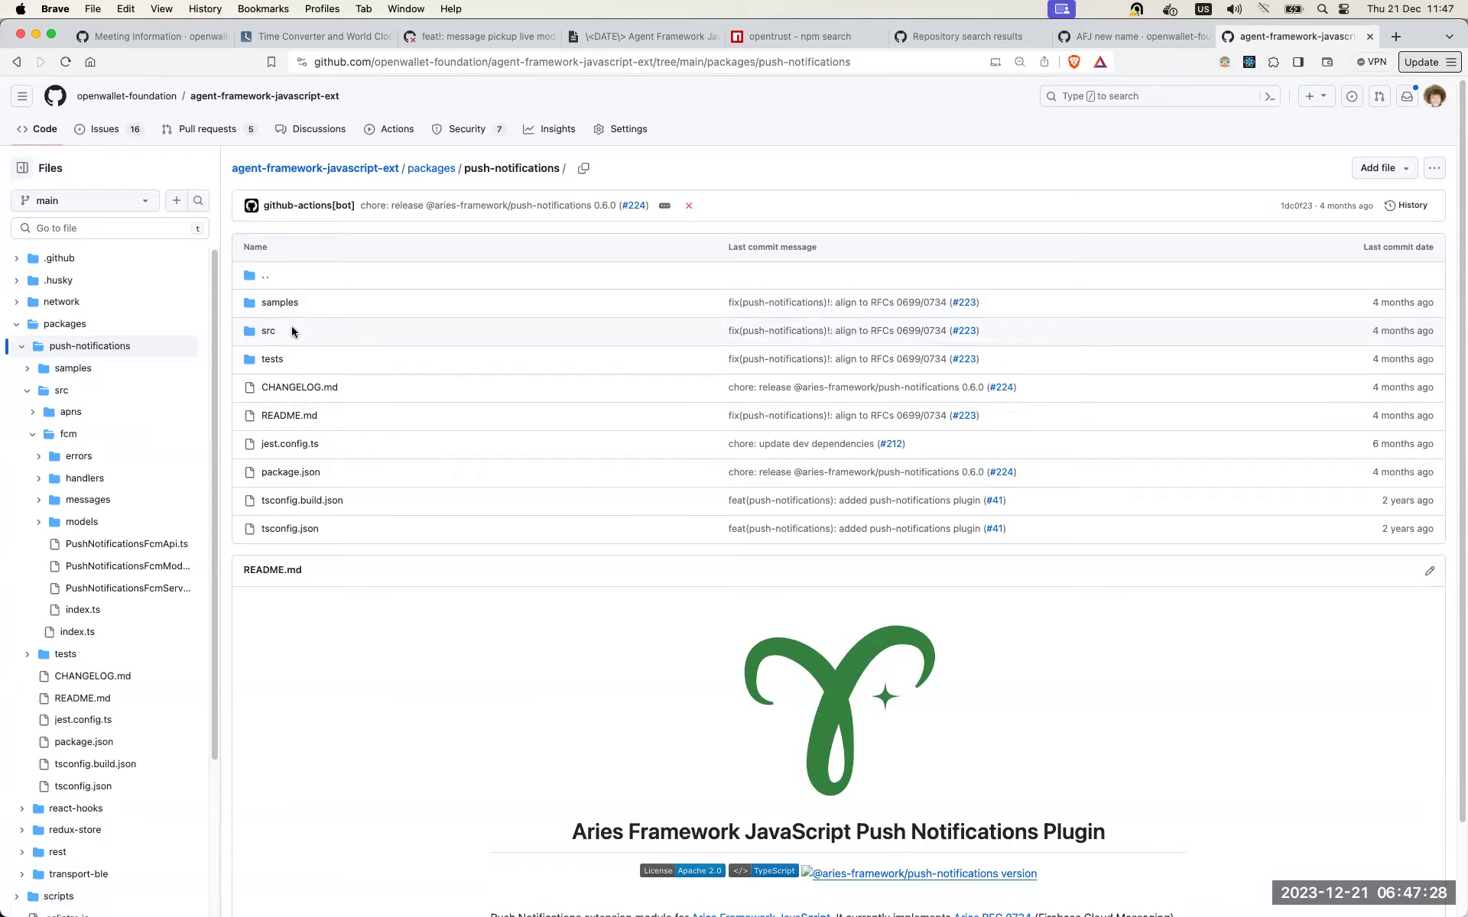
{"action": "scroll", "coordinate": [276, 319], "scroll_direction": "up", "scroll_amount": 3}
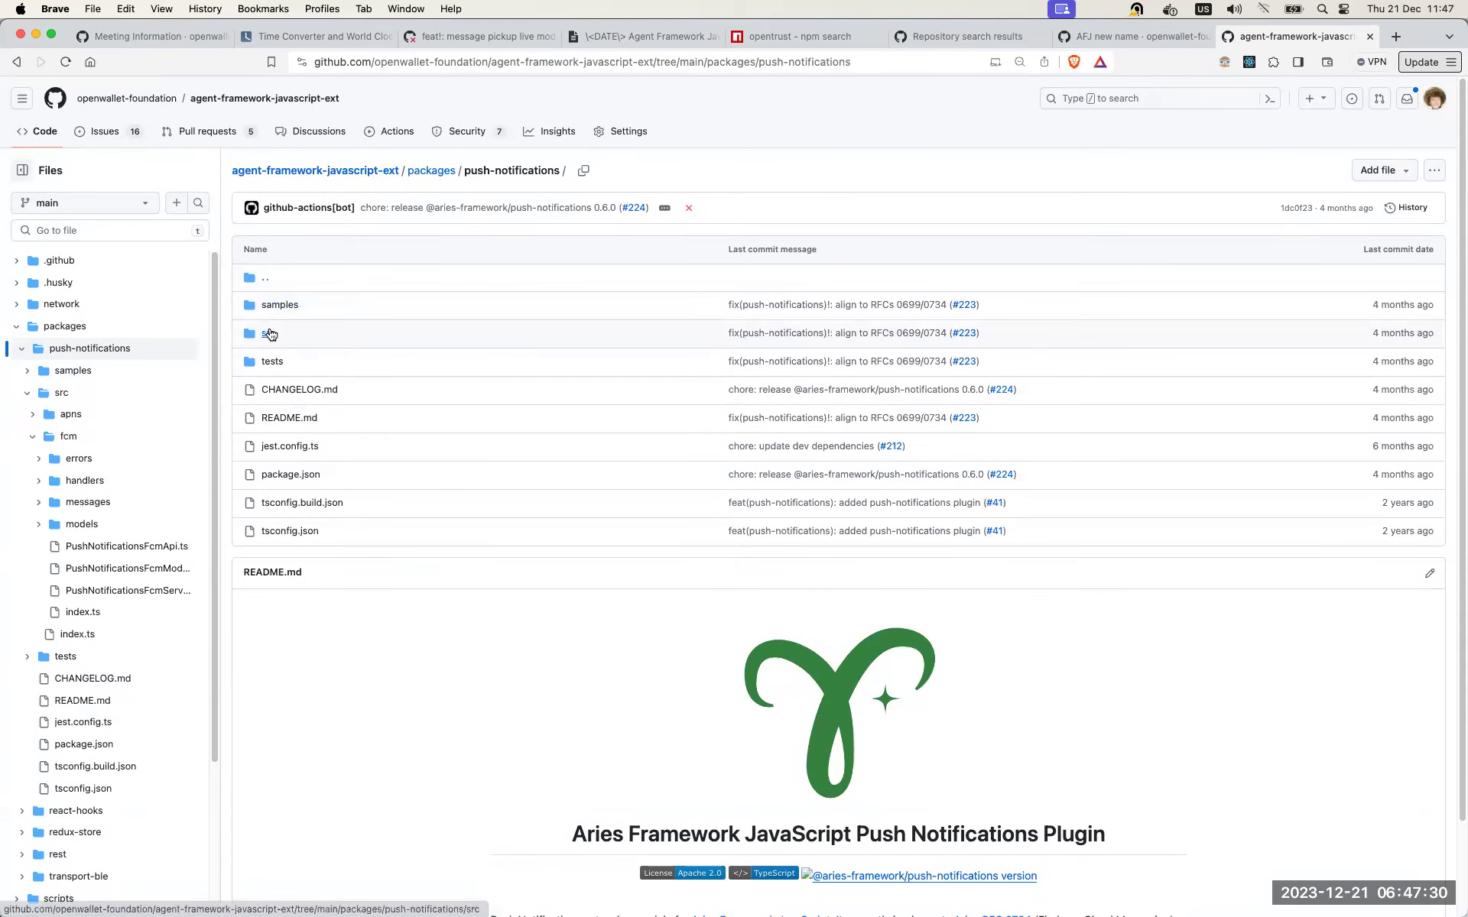
{"action": "left_click", "coordinate": [272, 335]}
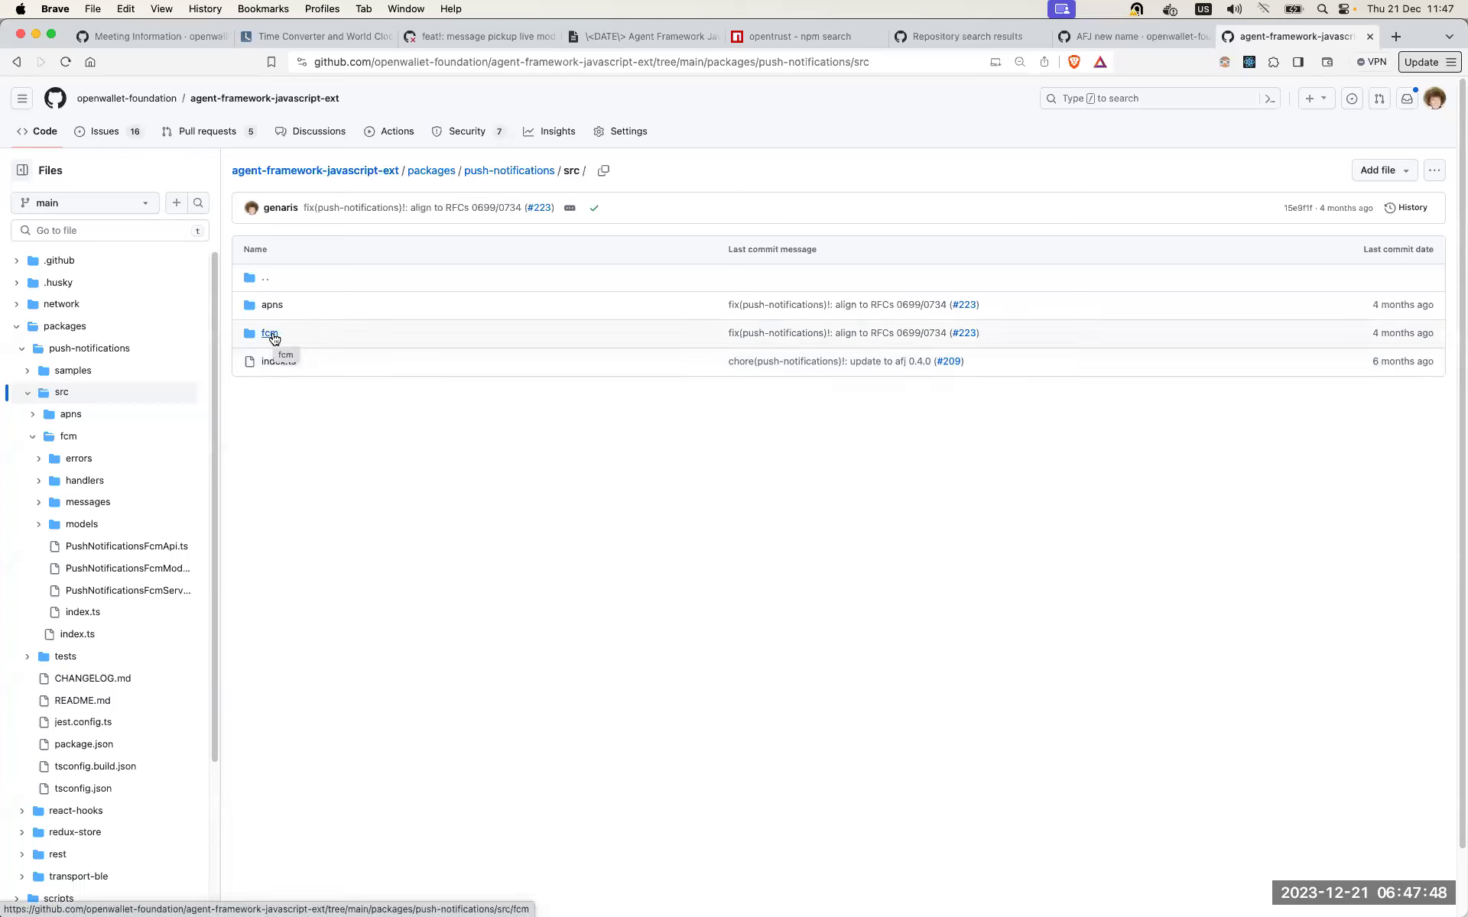
{"action": "left_click", "coordinate": [259, 278]}
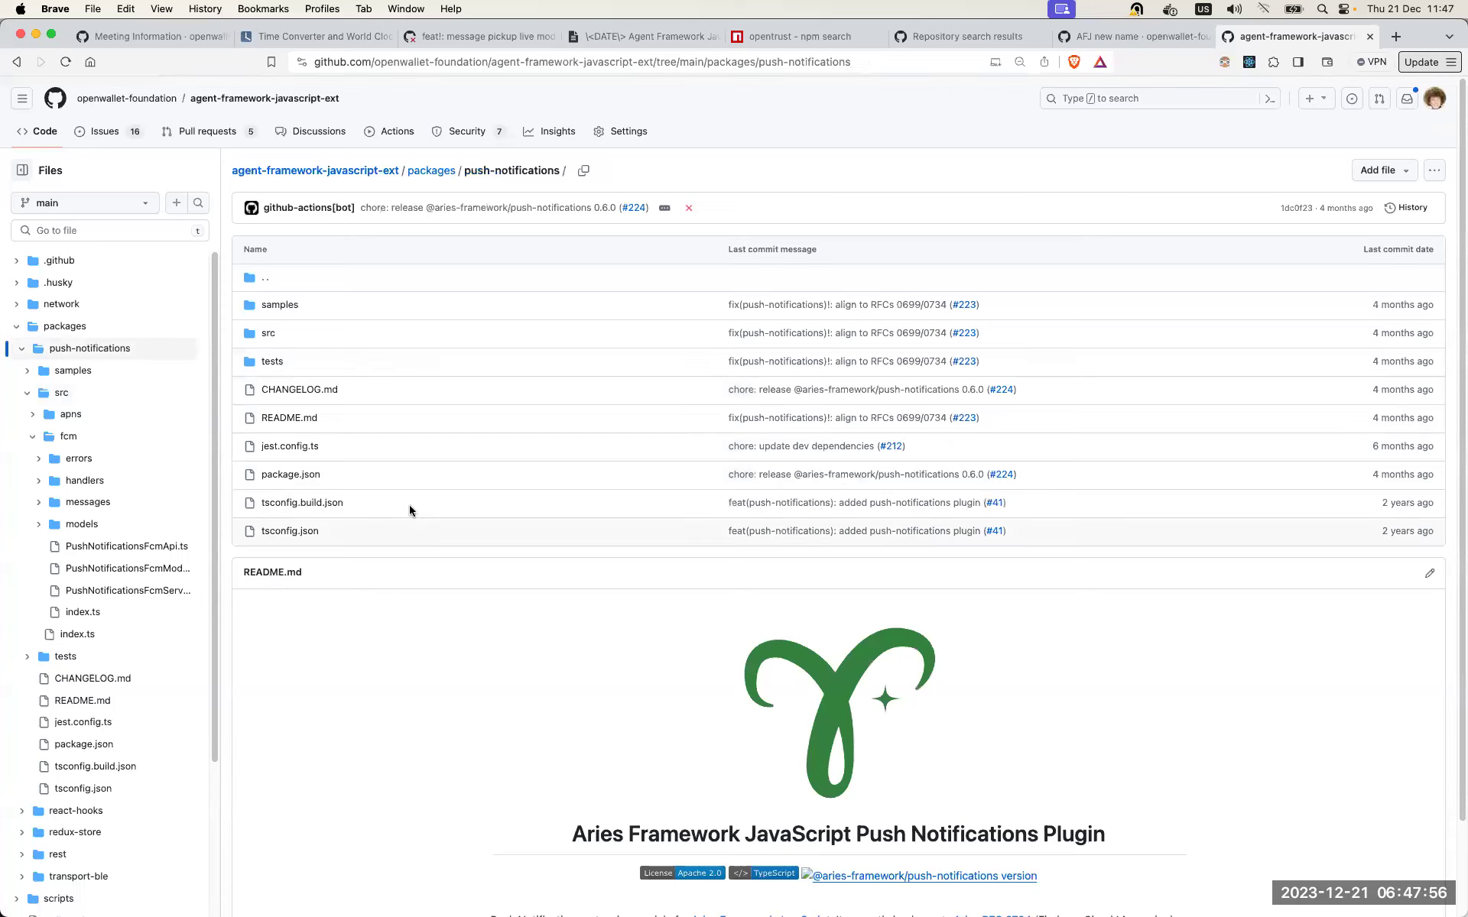
{"action": "left_click", "coordinate": [267, 334]}
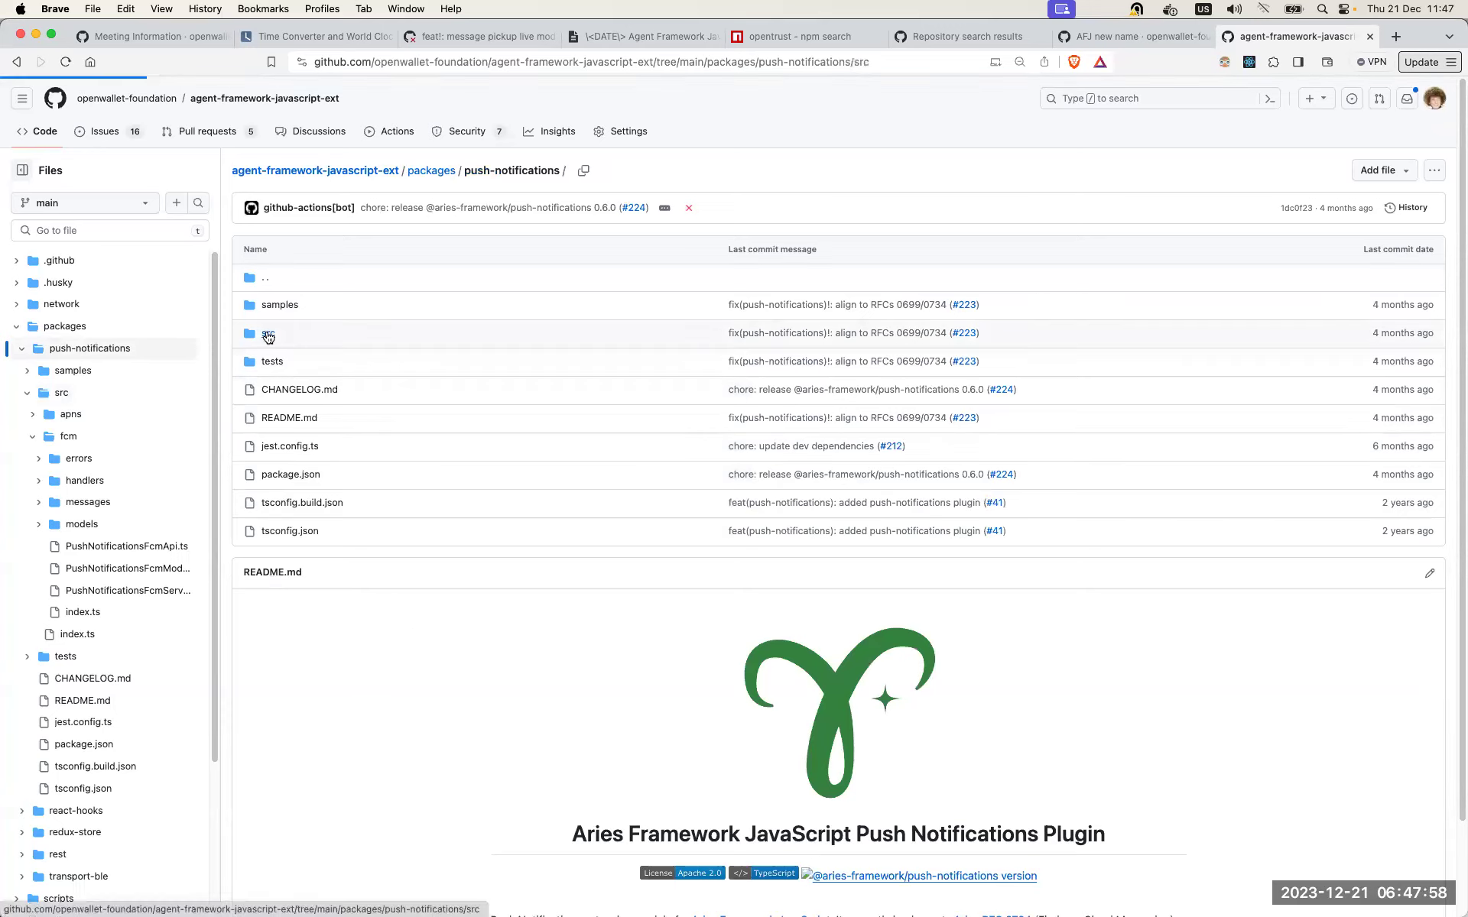
{"action": "left_click", "coordinate": [267, 335]}
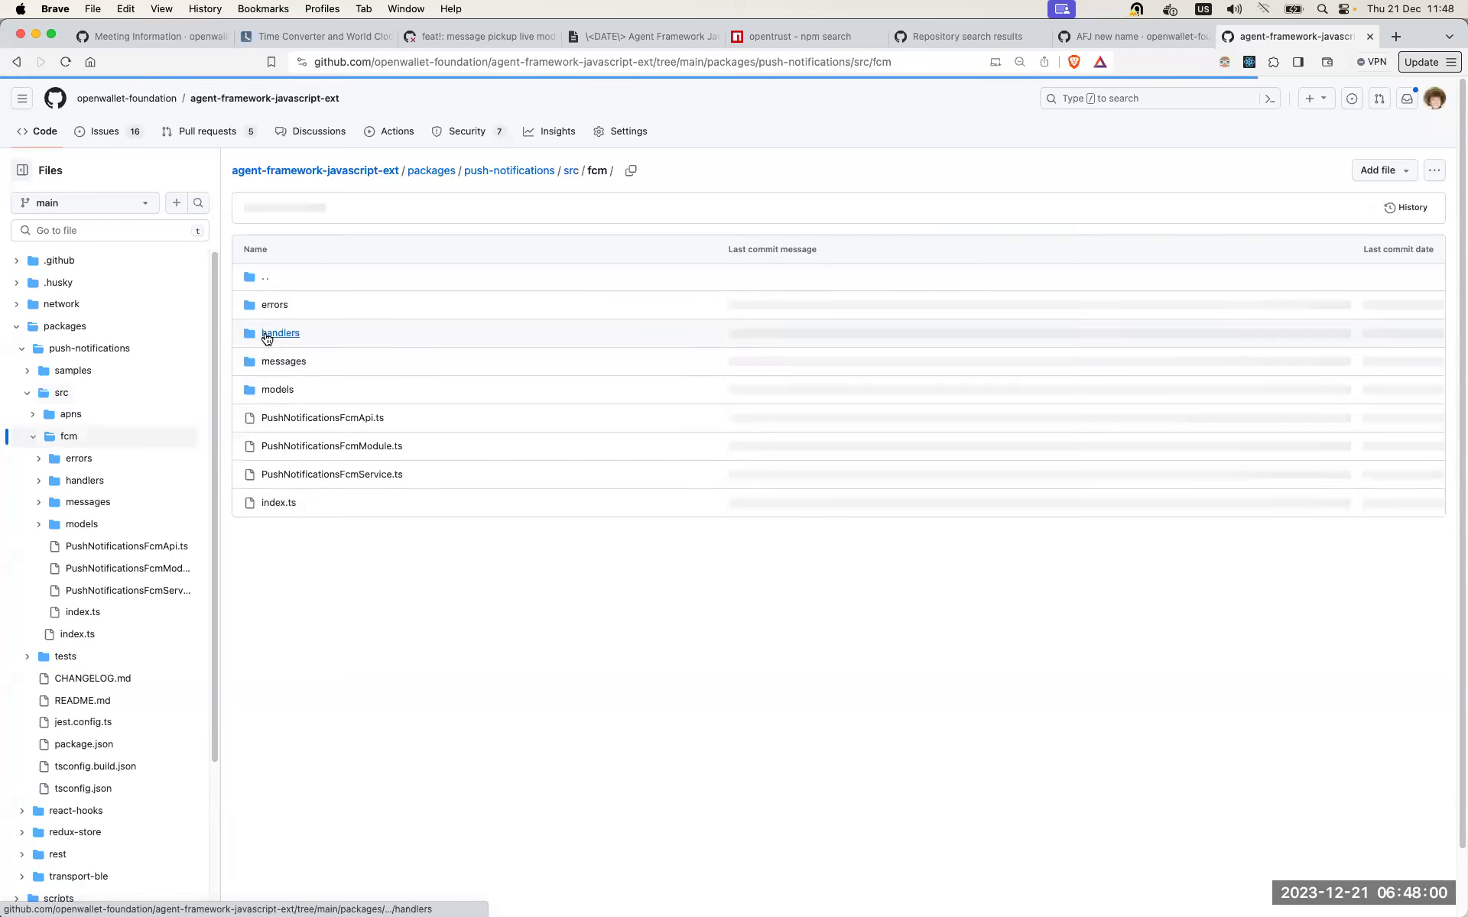
{"action": "left_click", "coordinate": [267, 284]}
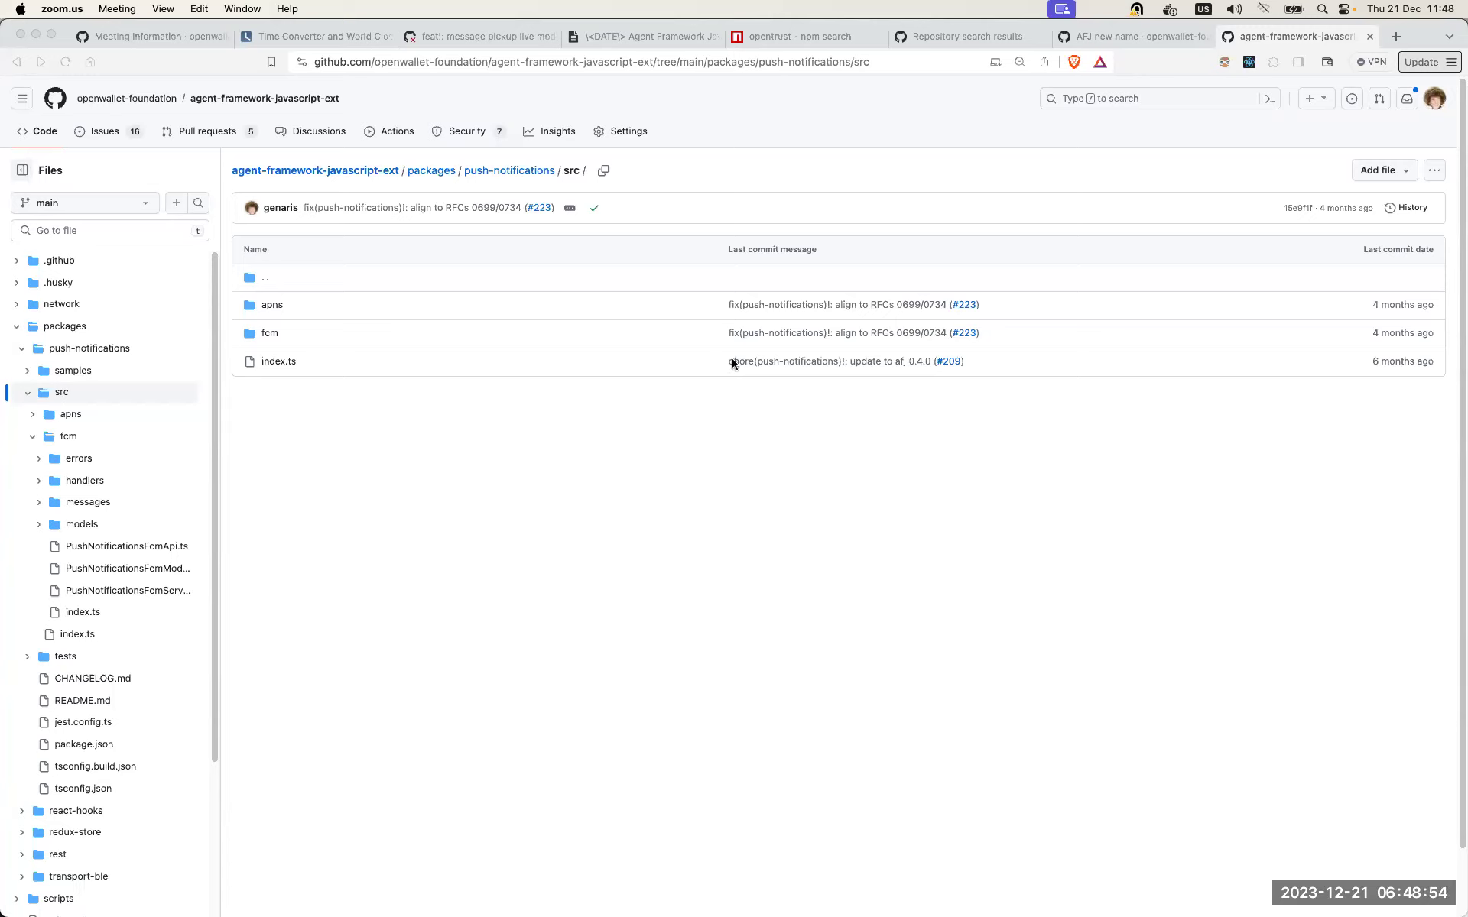
Step: Bring up the meeting notes, switch to Visual Studio Code and show the aries-framework-javascript project window
{"action": "left_click", "coordinate": [578, 42]}
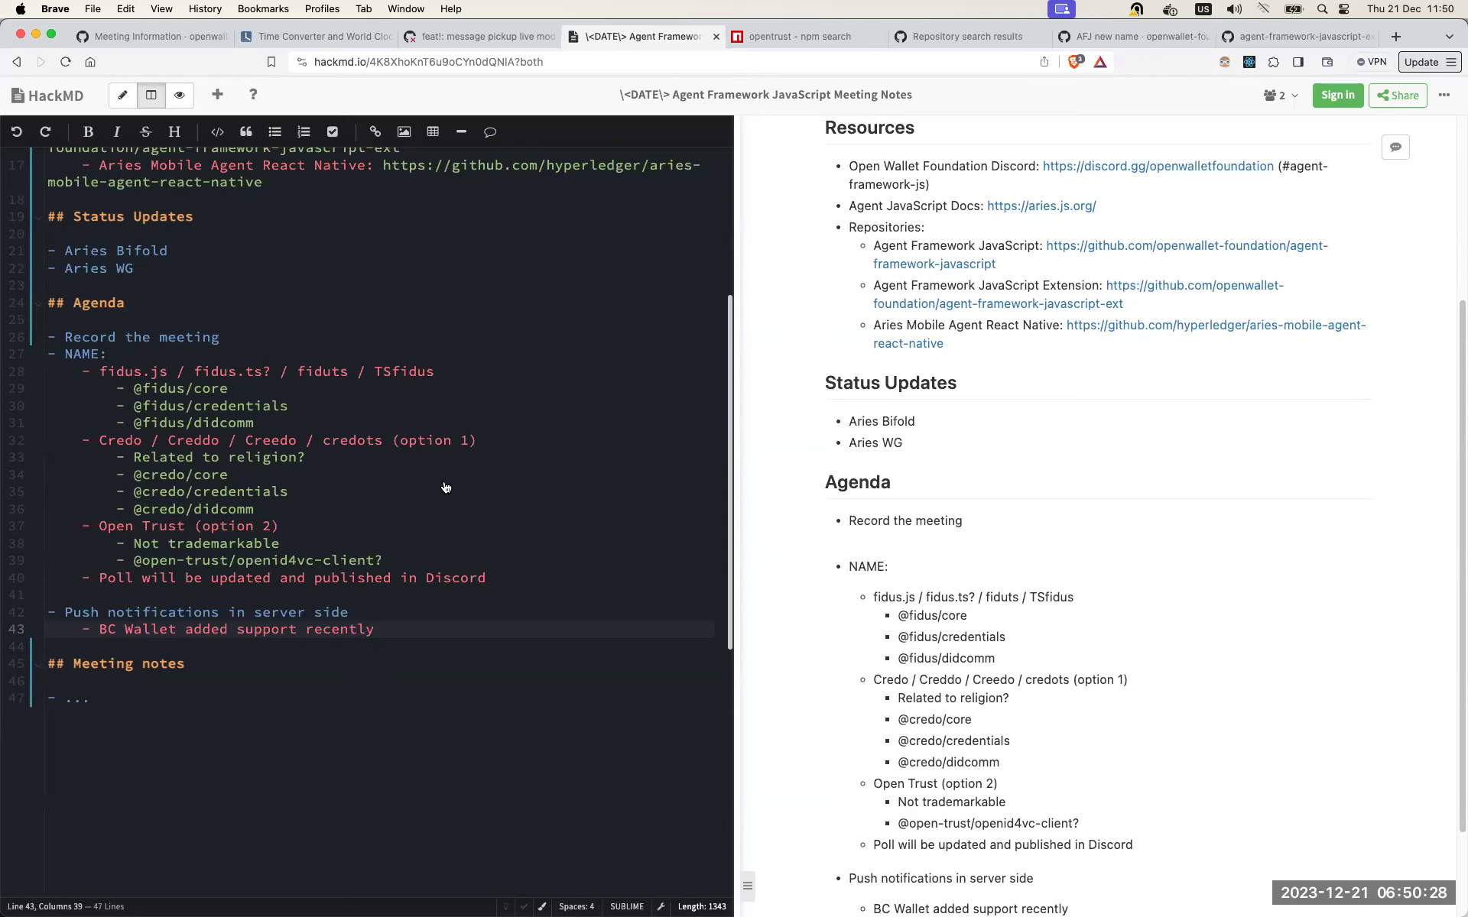
{"action": "key", "text": "super+Tab"}
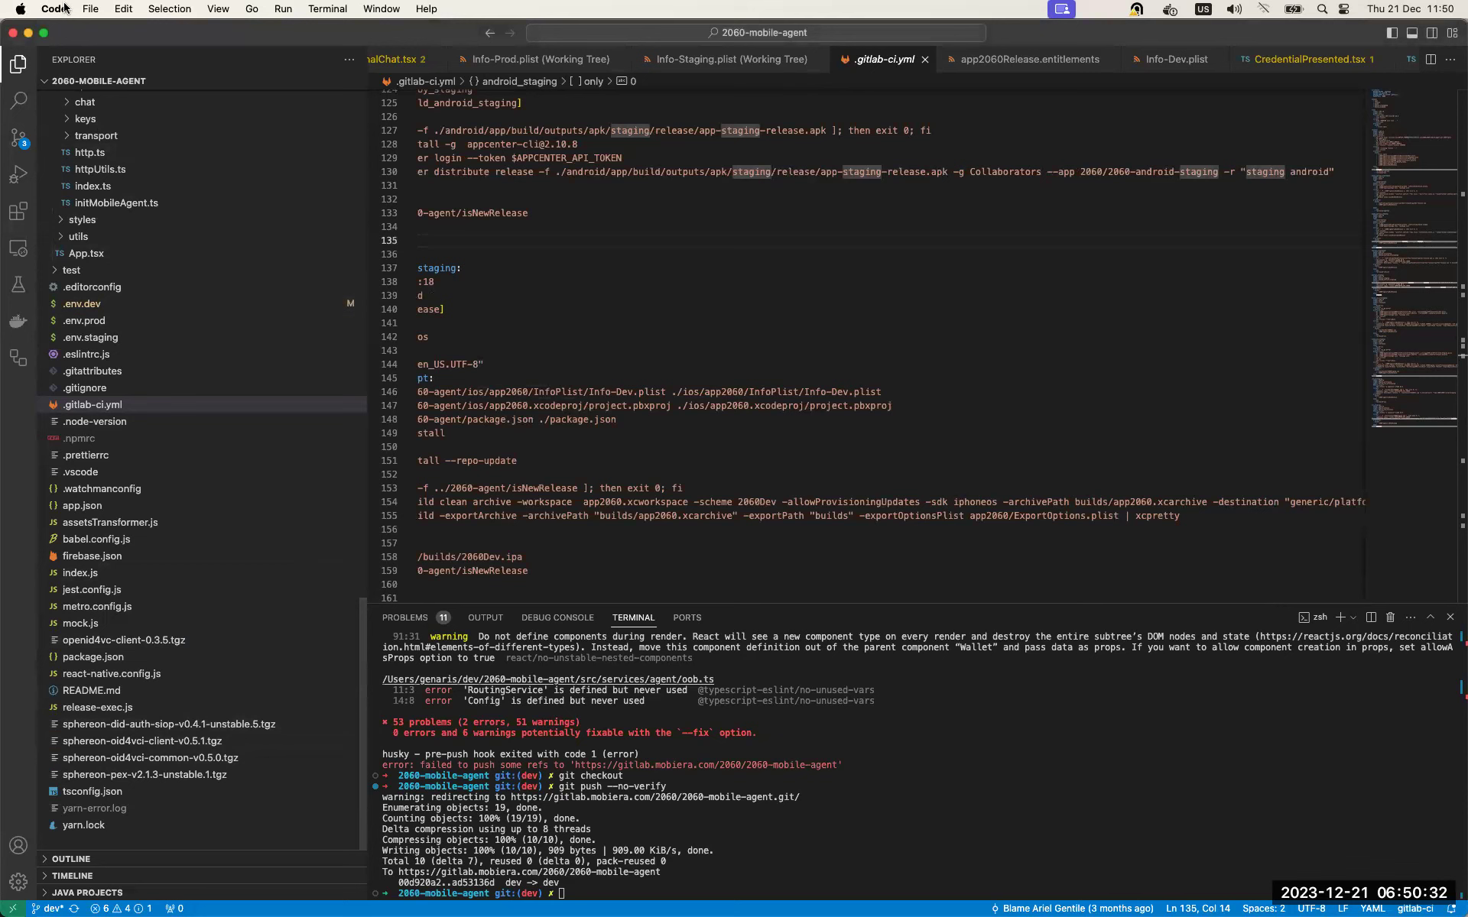
{"action": "left_click", "coordinate": [282, 31]}
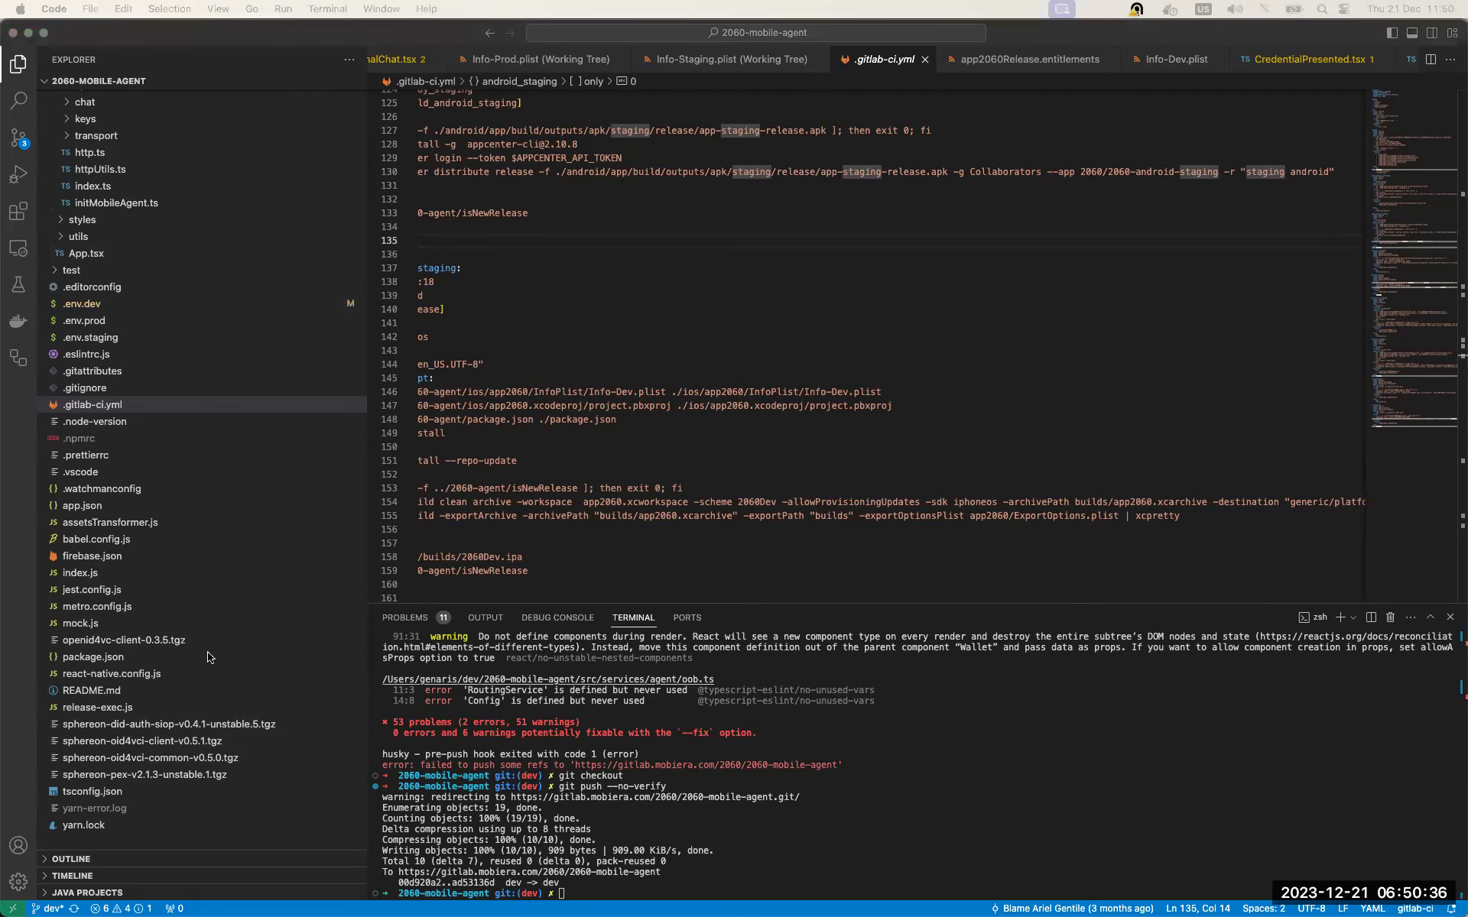
{"action": "key", "text": "super+grave"}
{"action": "key", "text": "super+grave"}
{"action": "key", "text": "super+grave"}
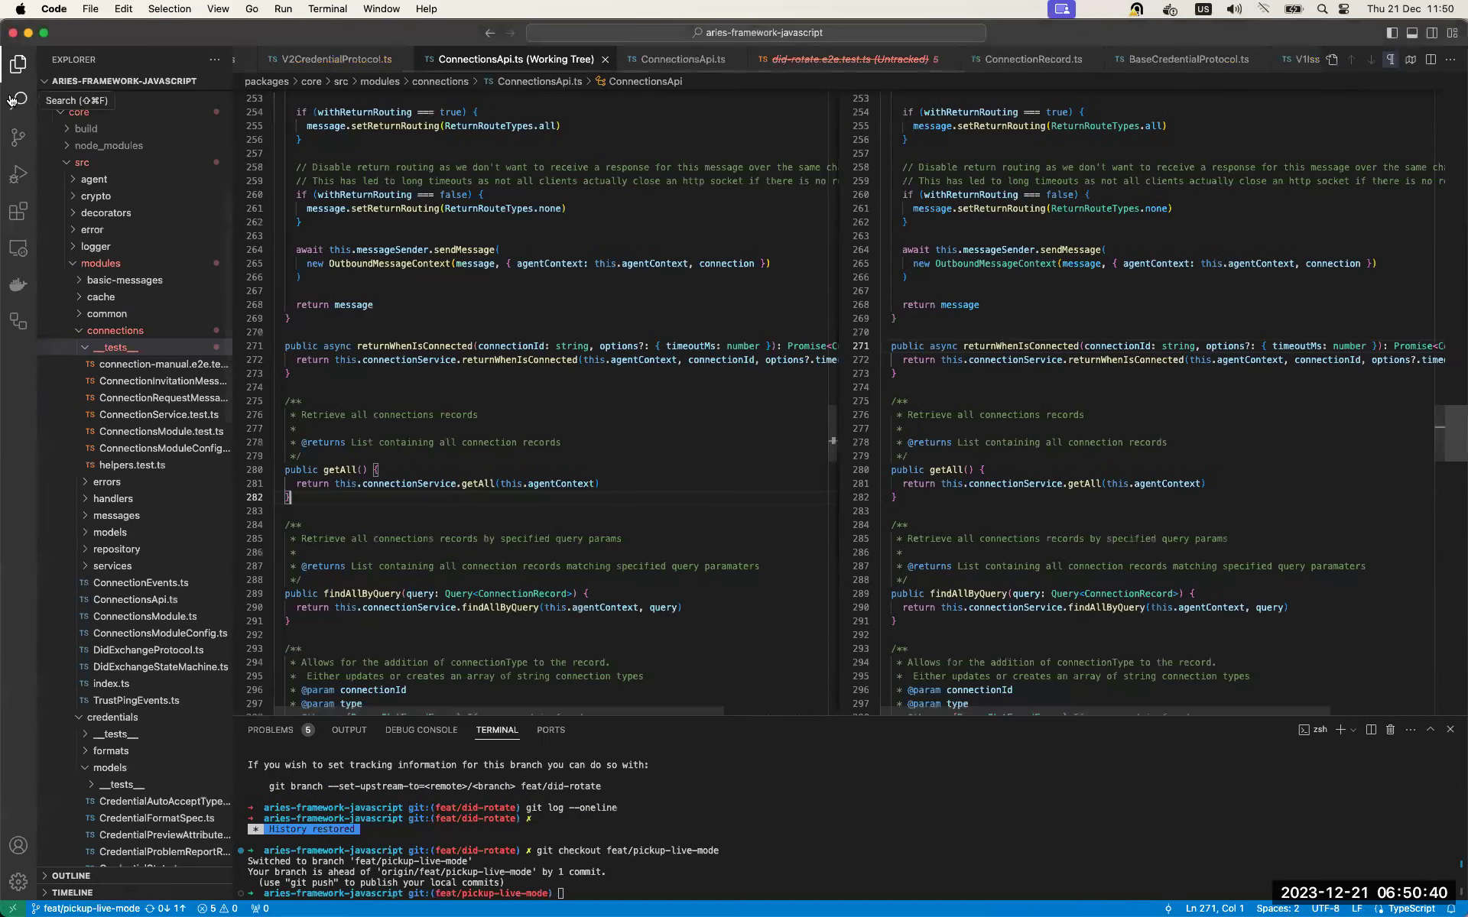
Step: Search the project for "QueuedForPick" and open the match in MessageSender.ts
{"action": "left_click", "coordinate": [10, 100]}
{"action": "type", "text": "Que"}
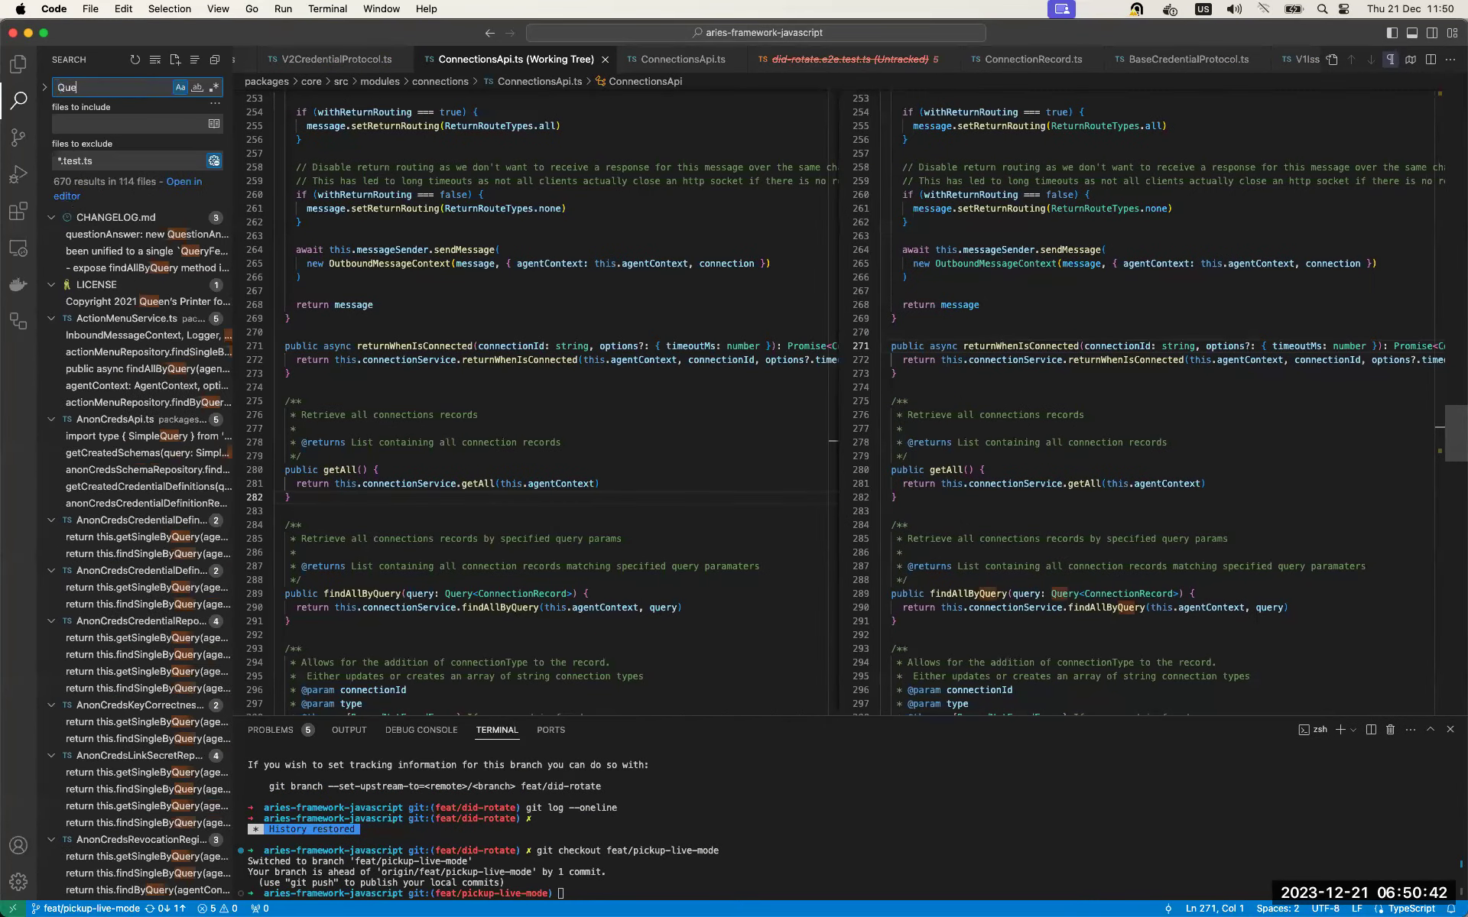
{"action": "type", "text": "uedFor"}
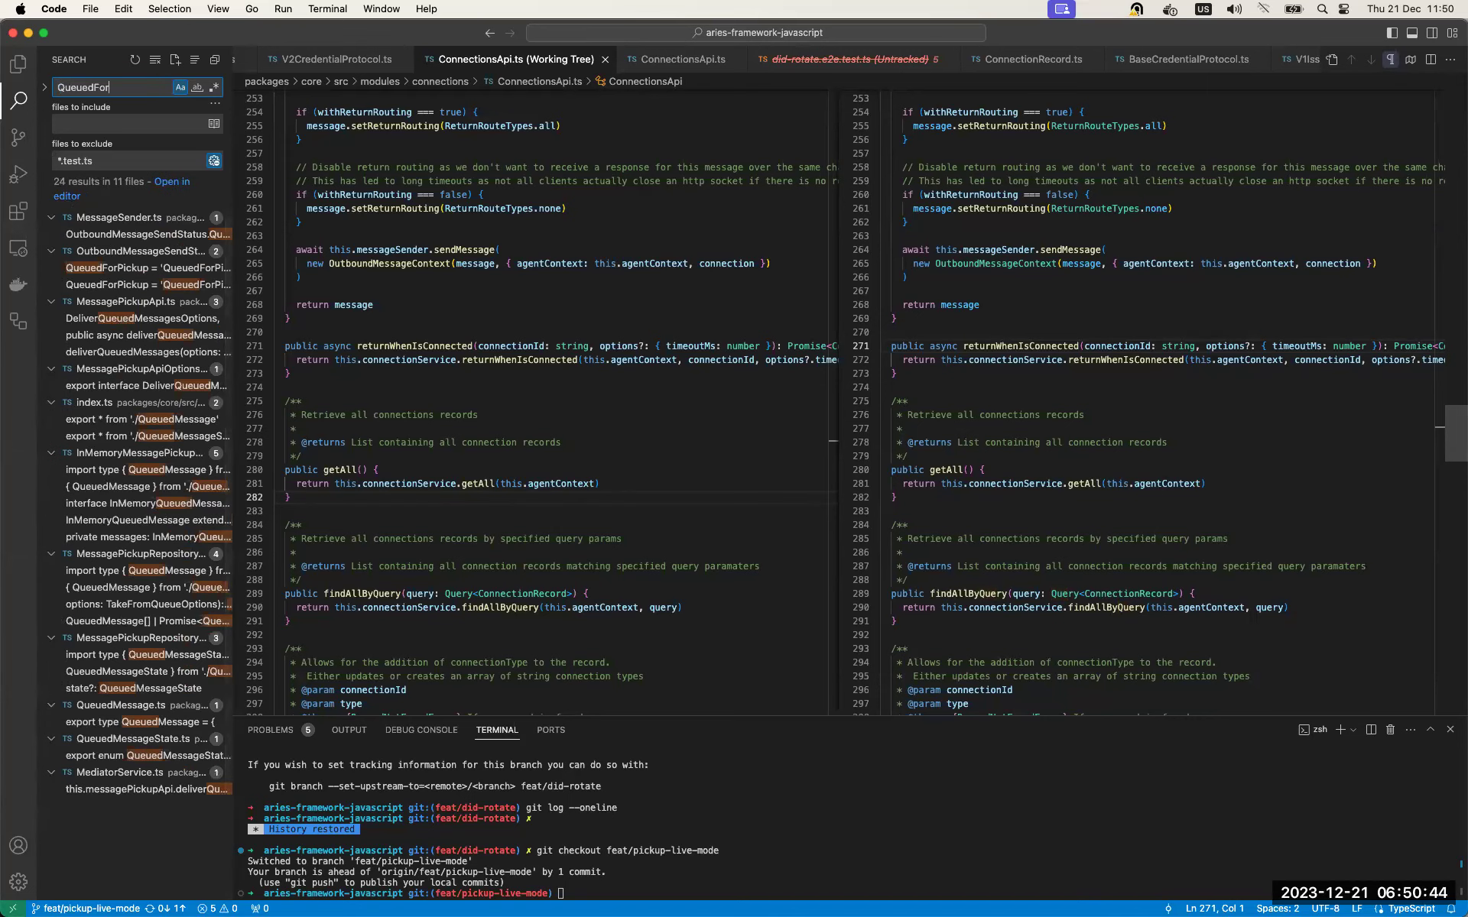
{"action": "type", "text": "Pick"}
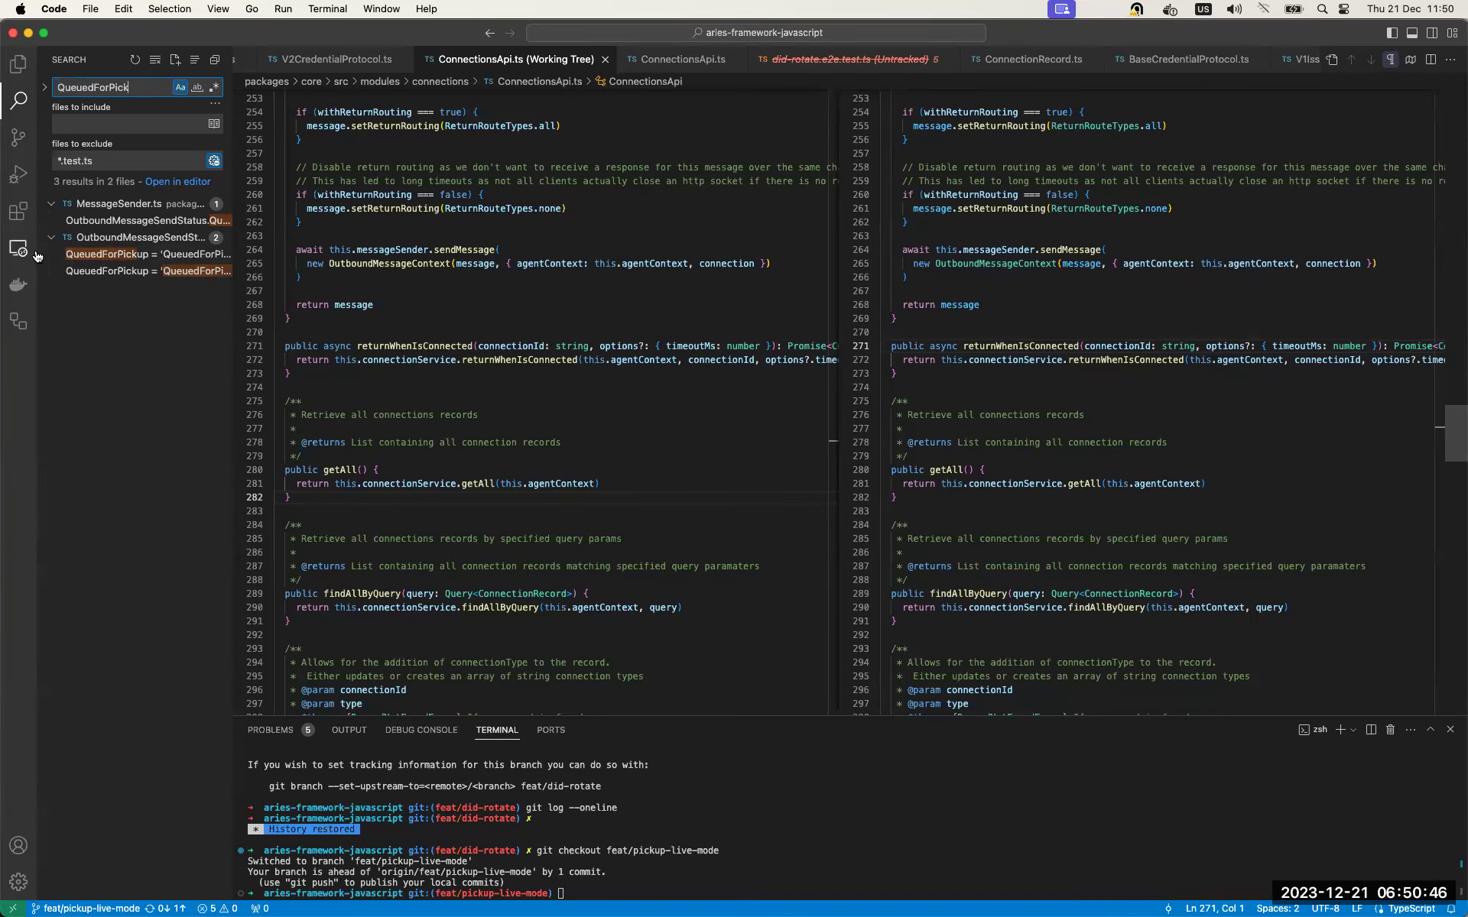
{"action": "left_click", "coordinate": [115, 221]}
Step: Highlight the emitMessageSentEvent call that passes the QueuedForPickup status in MessageSender.ts
{"action": "left_click", "coordinate": [426, 403]}
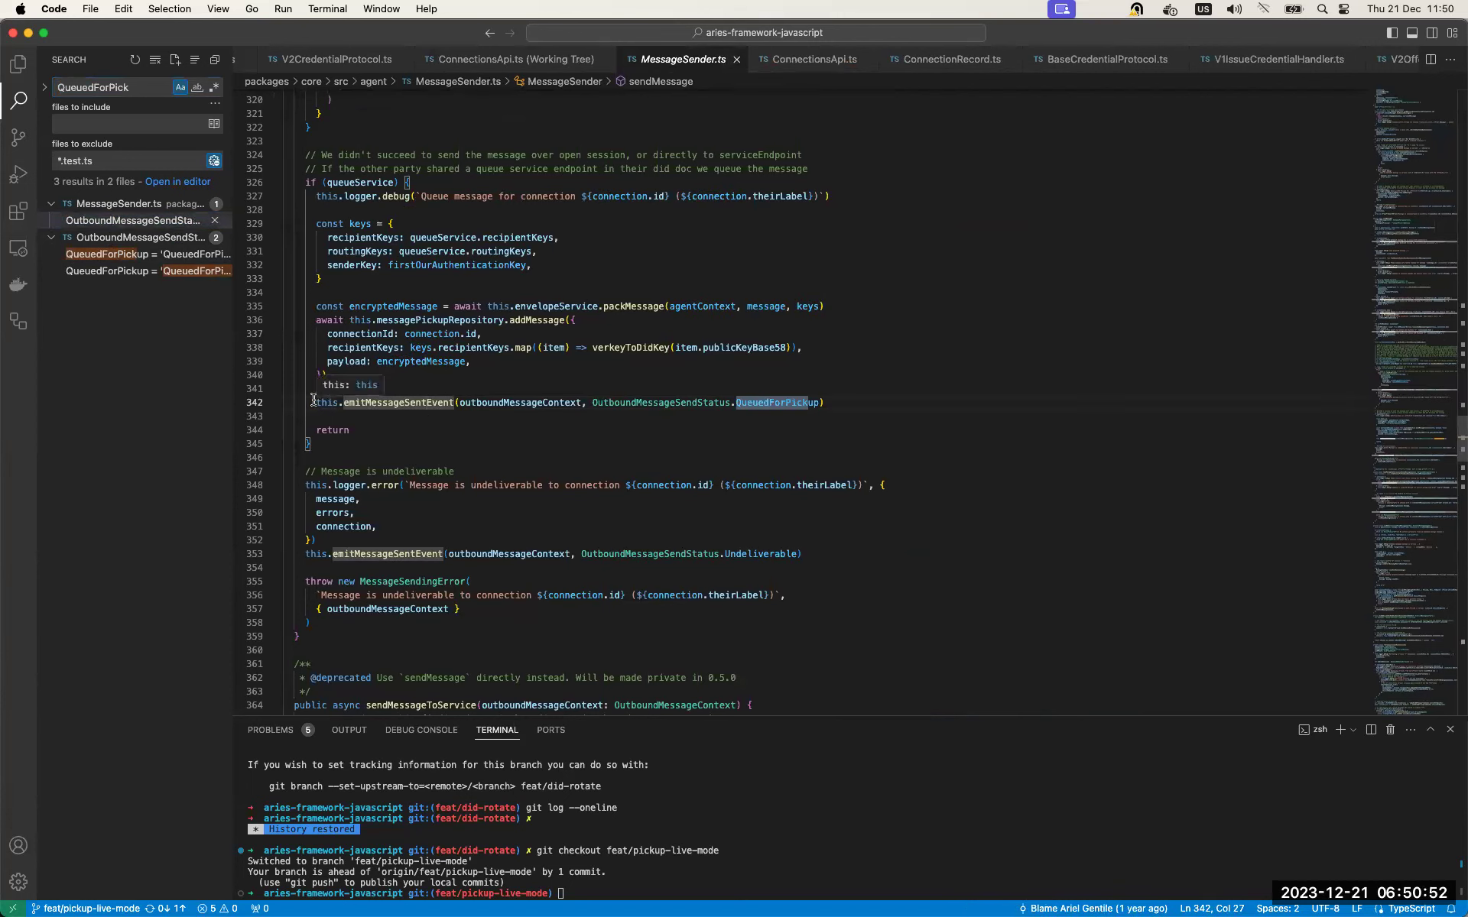
{"action": "left_click_drag", "start_coordinate": [846, 398], "coordinate": [287, 388]}
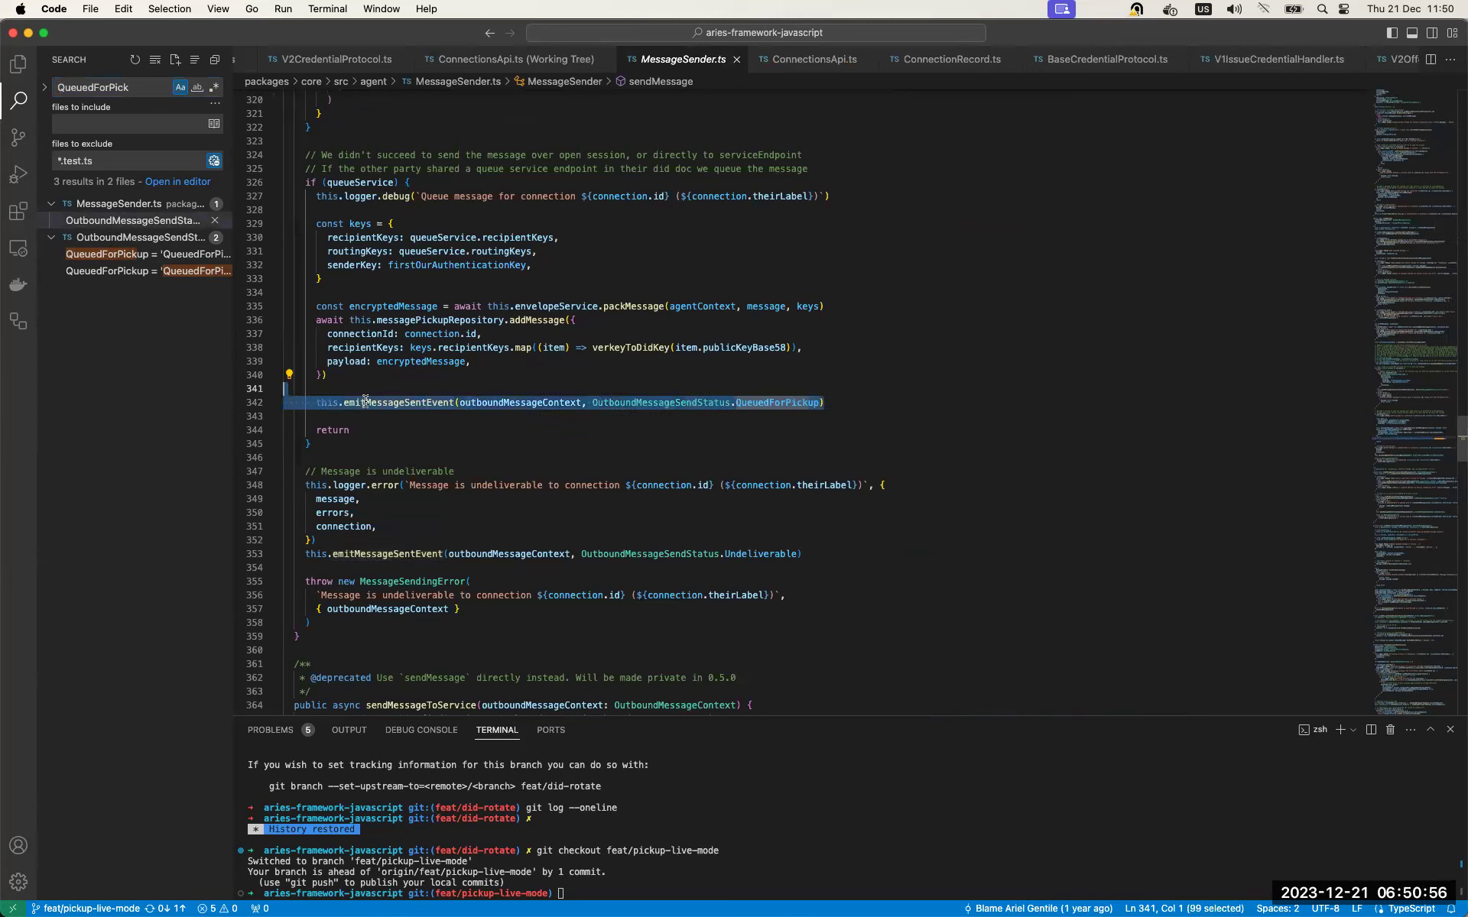
{"action": "left_click", "coordinate": [562, 402]}
{"action": "left_click", "coordinate": [685, 402]}
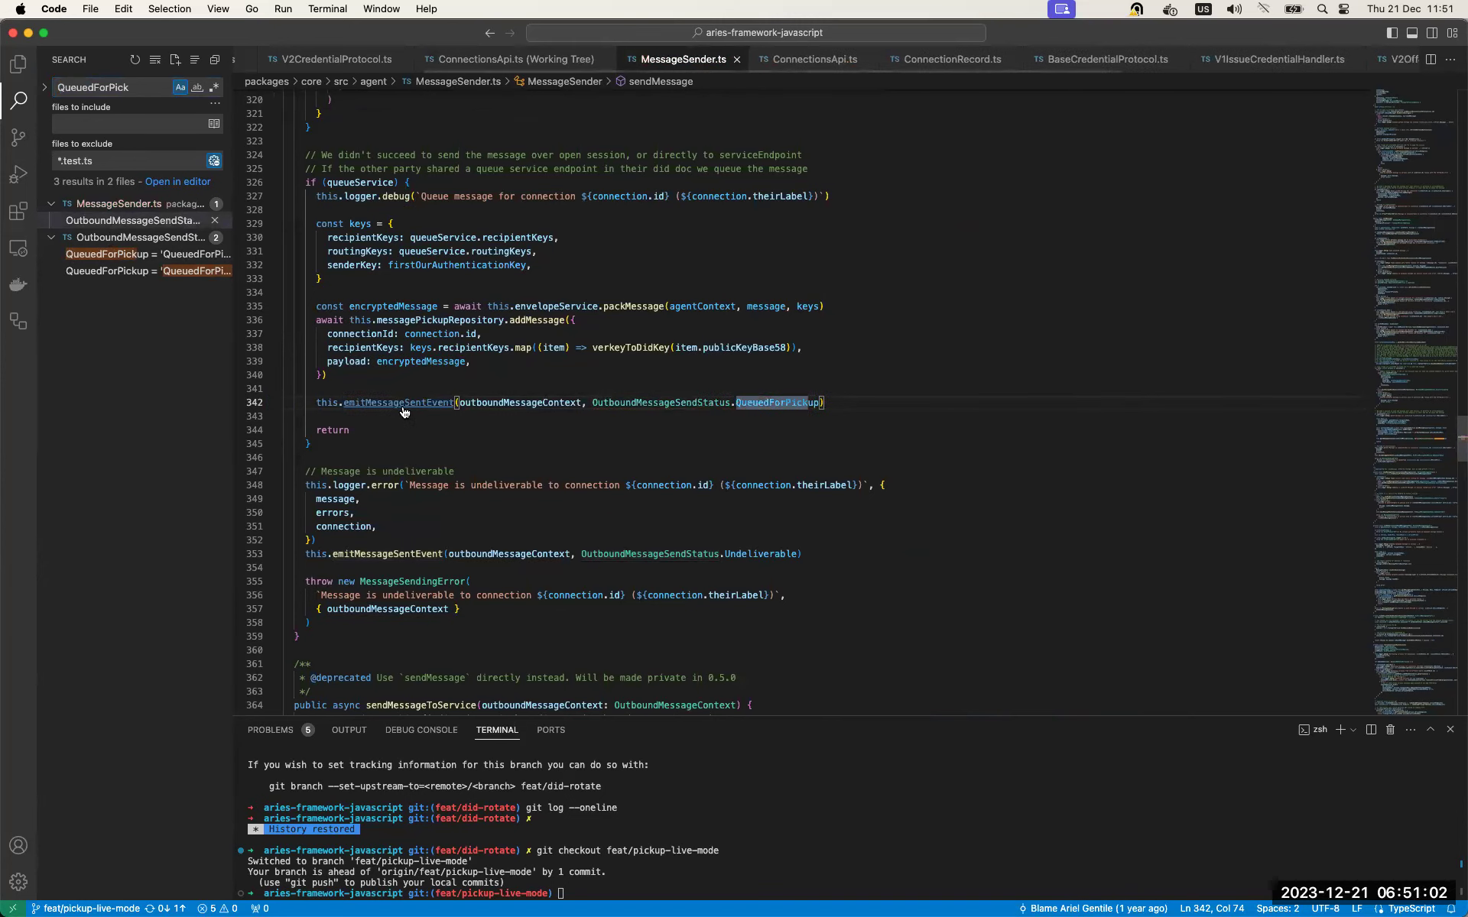
Step: Examine the emitMessageSentEvent definition with its event type and status payload, and the QueuedForPickup entry in the OutboundMessageSendStatus enum
{"action": "left_click", "coordinate": [411, 403], "text": "super"}
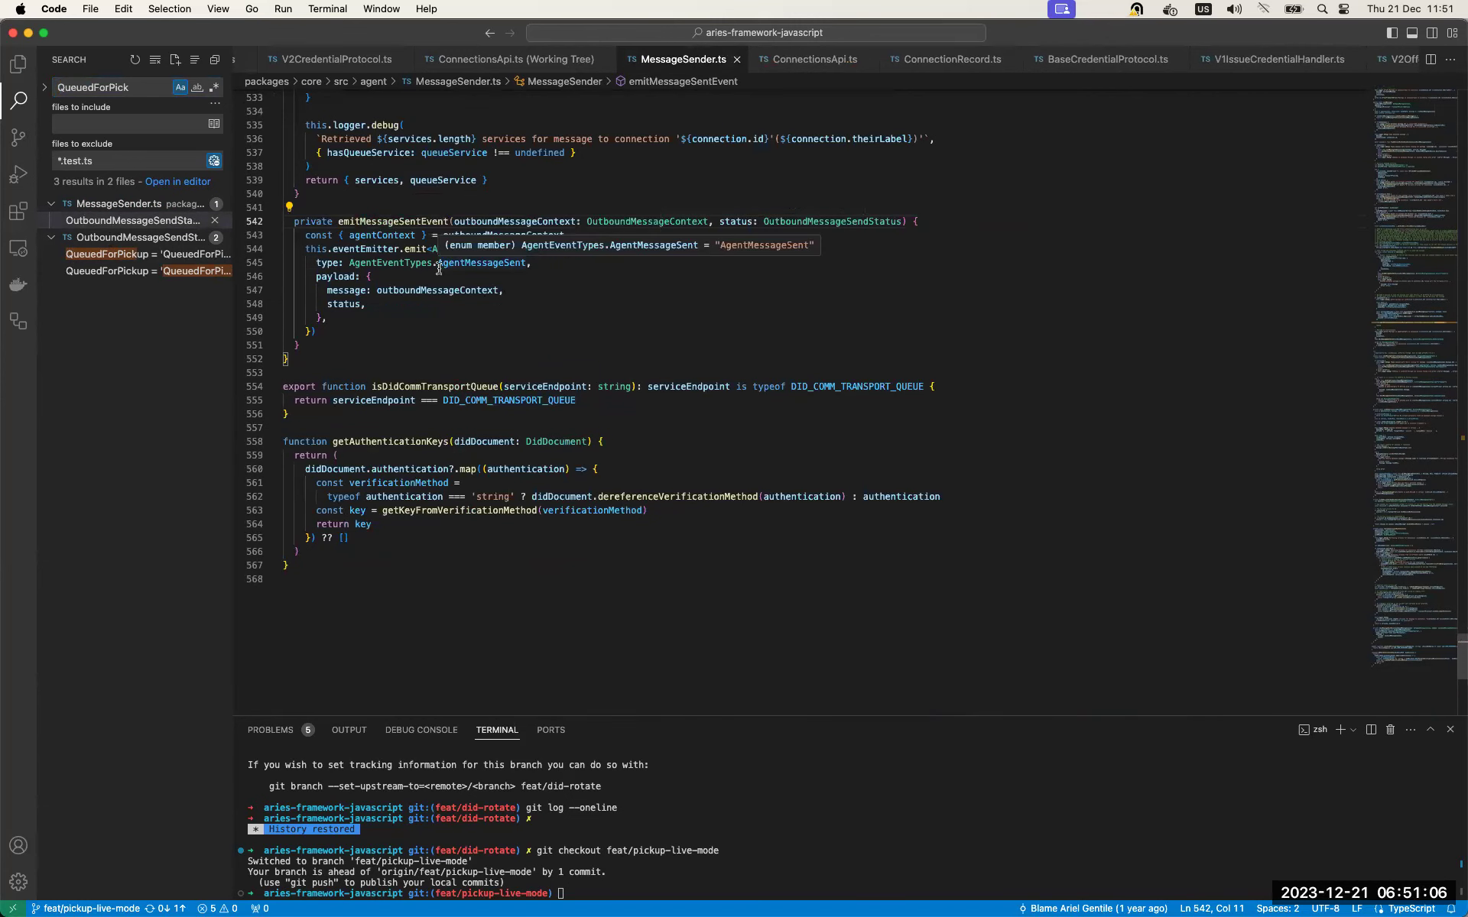
{"action": "scroll", "coordinate": [437, 275], "scroll_direction": "up", "scroll_amount": 1}
{"action": "scroll", "coordinate": [442, 299], "scroll_direction": "up", "scroll_amount": 1}
{"action": "left_click", "coordinate": [468, 325]}
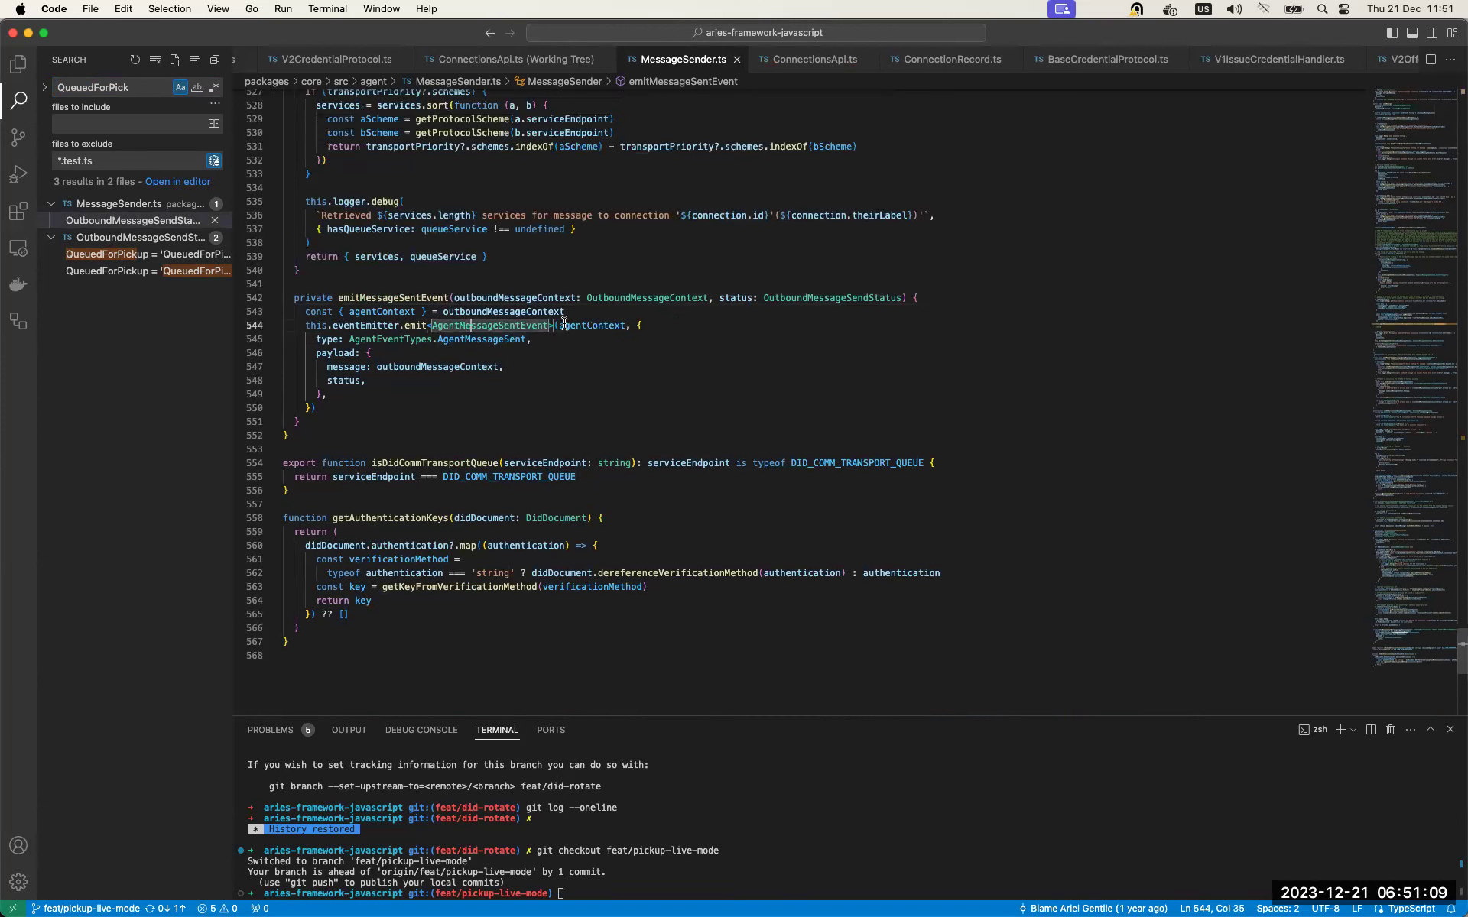
{"action": "left_click", "coordinate": [360, 380]}
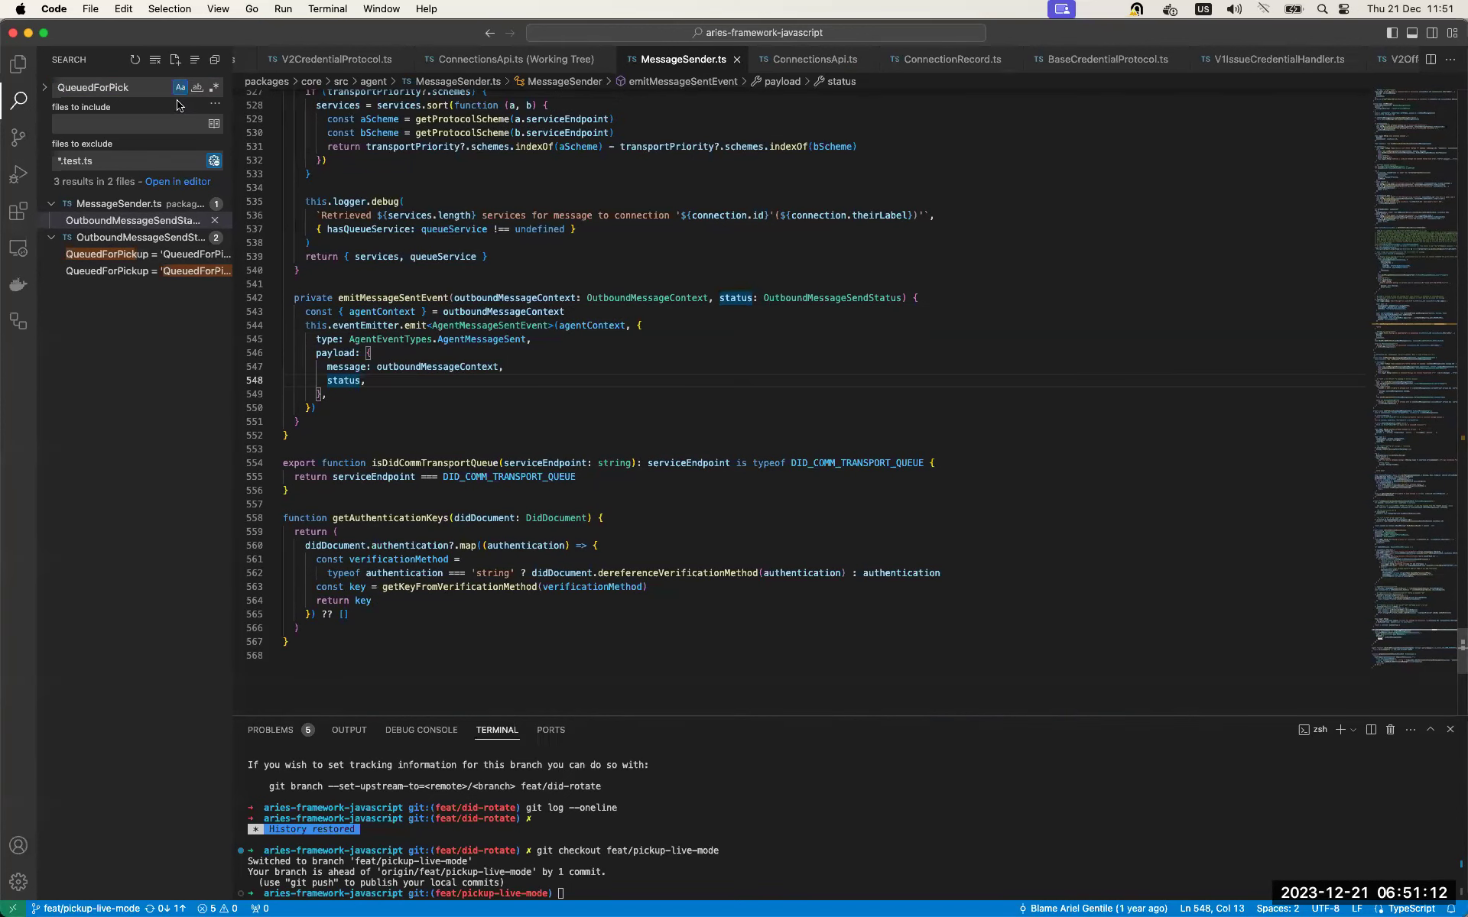
{"action": "left_click", "coordinate": [142, 221]}
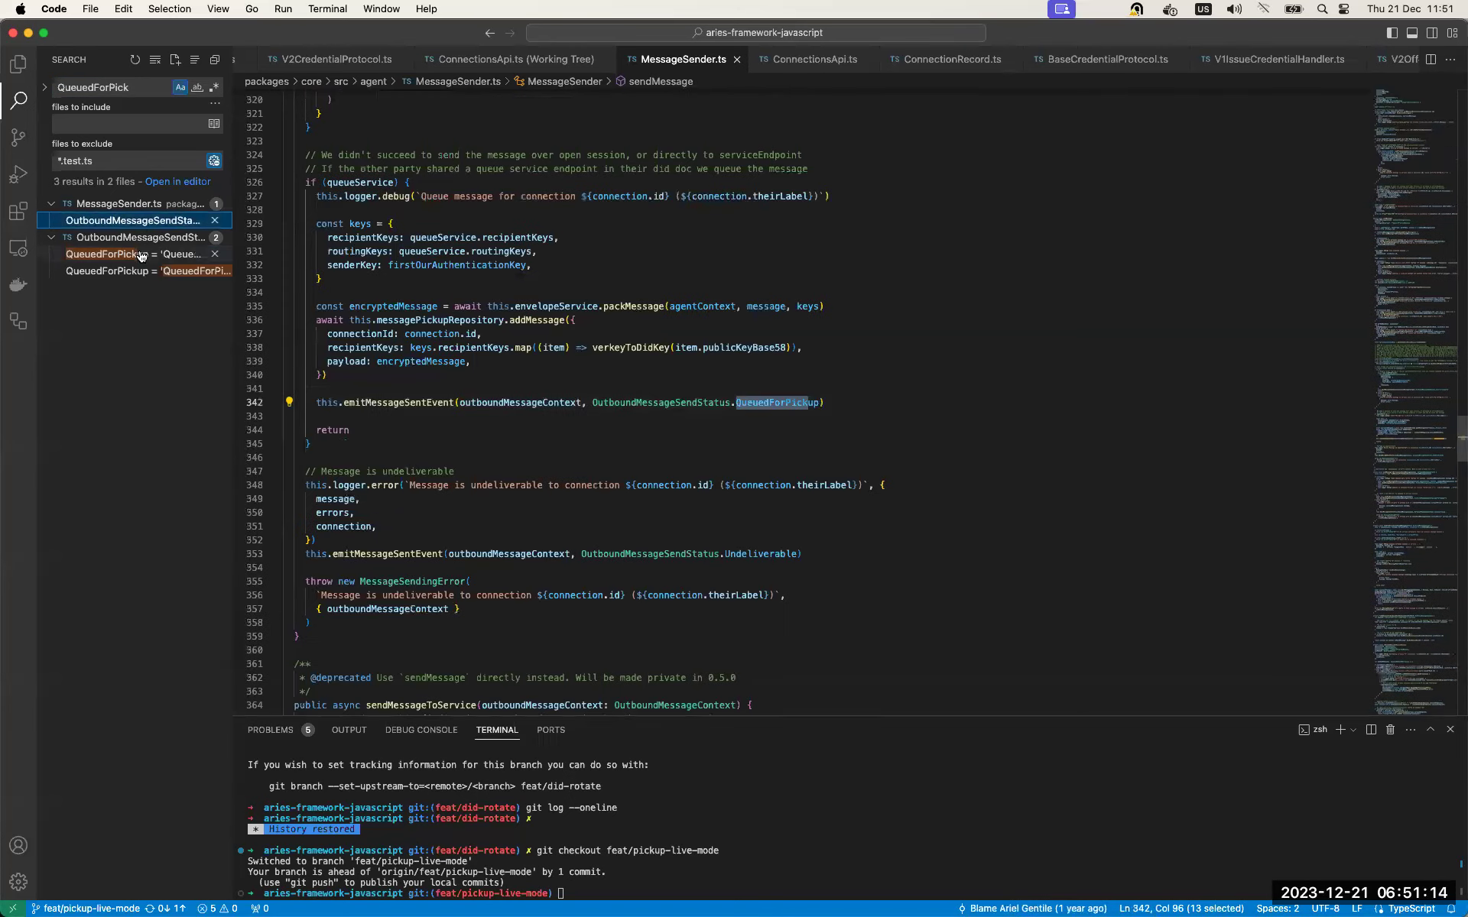
{"action": "left_click", "coordinate": [143, 255]}
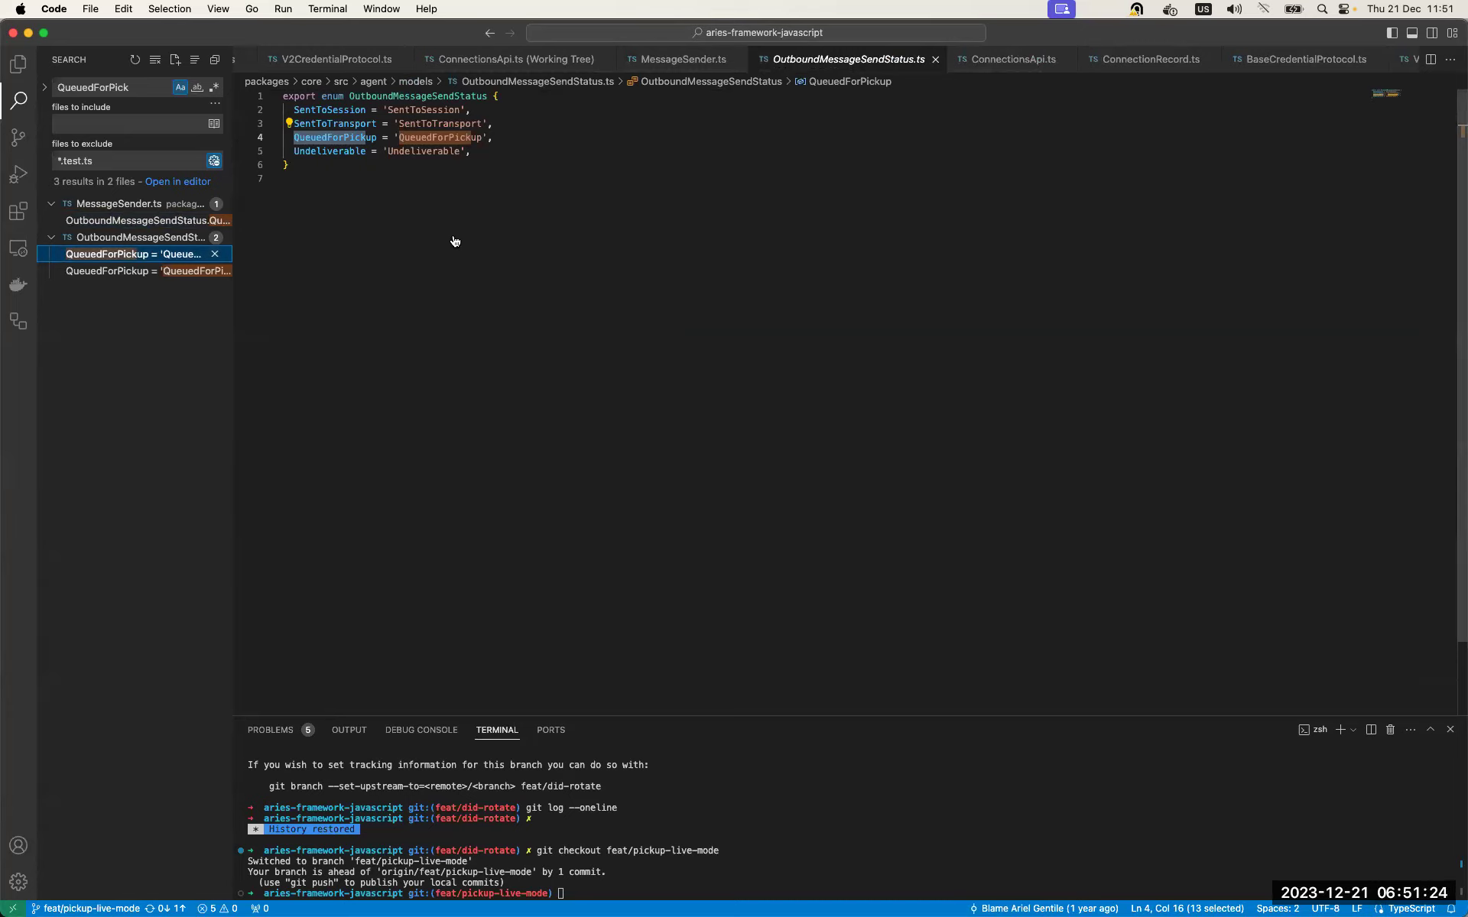
Step: Return to the meeting notes and add the nested push notifications item "We can use AgentSentEvent with status QueuedForPickup to trigger the notification"
{"action": "key", "text": "super+Tab"}
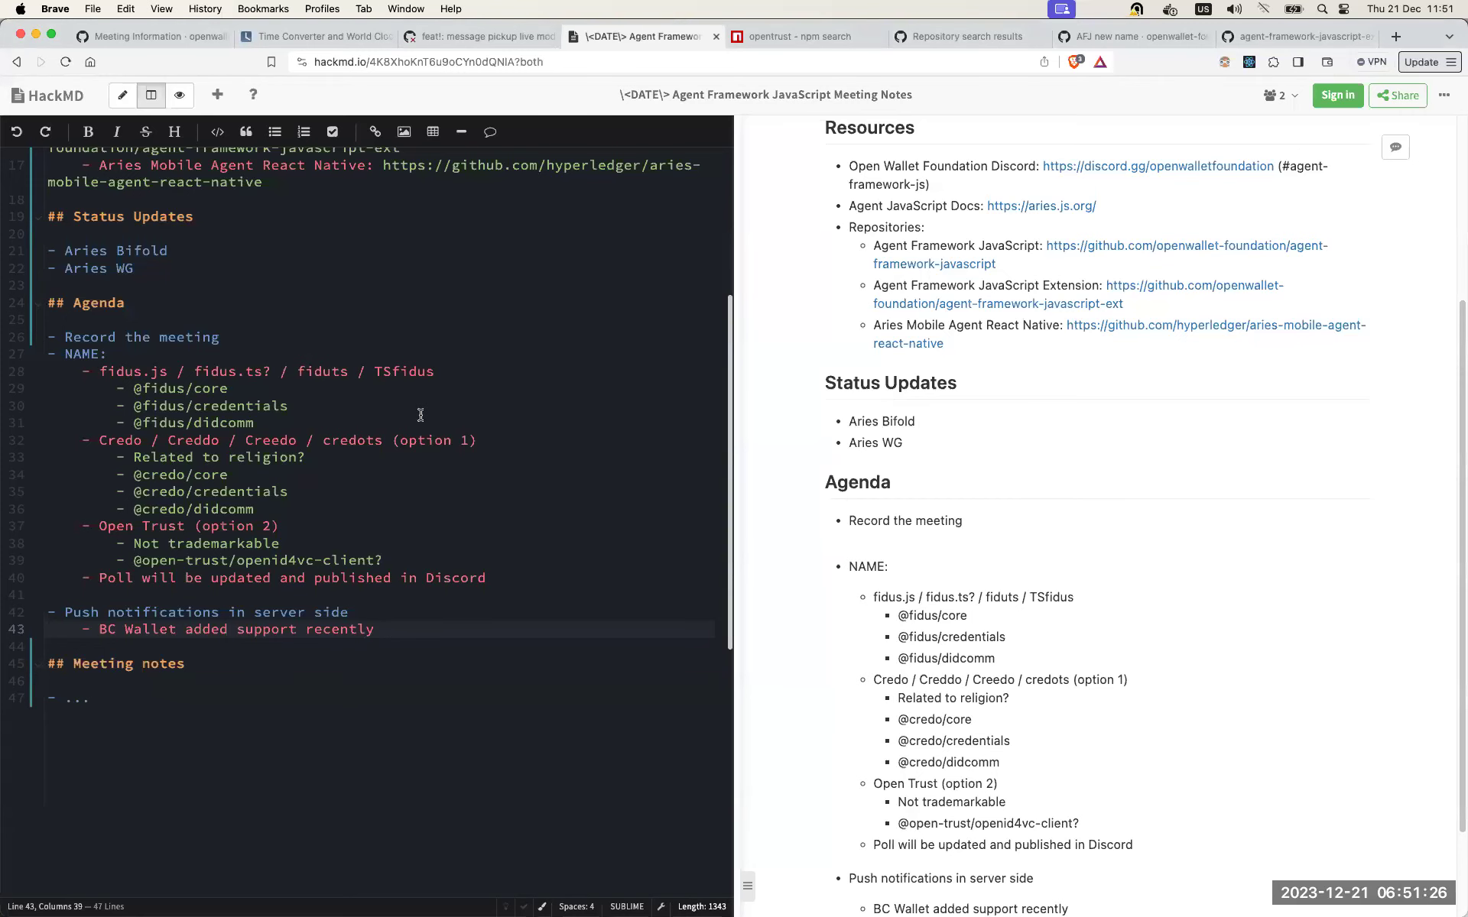
{"action": "key", "text": "Return"}
{"action": "type", "text": "We ca"}
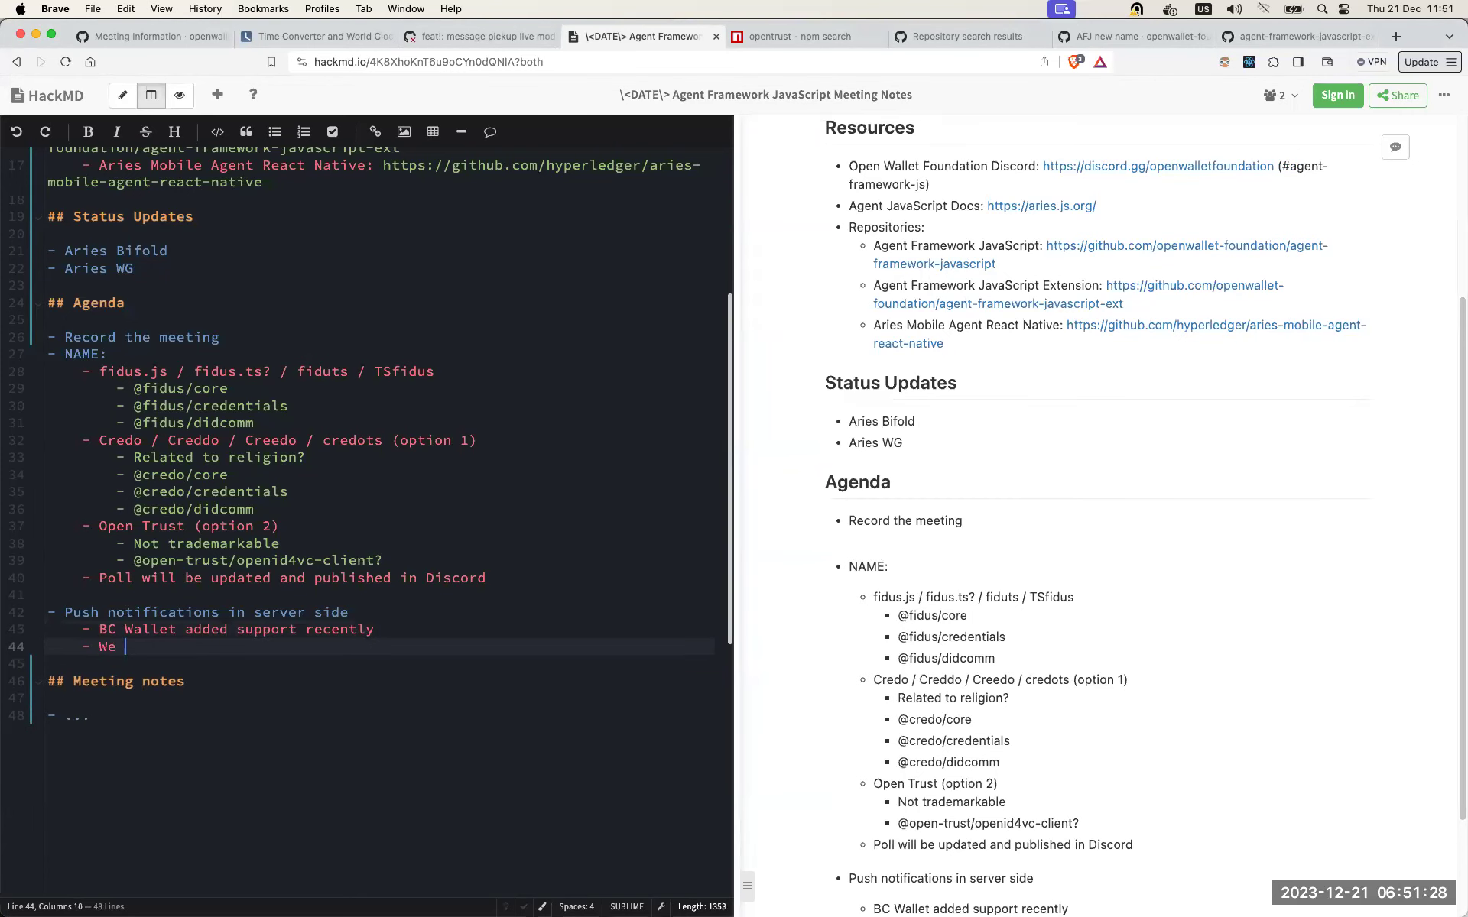
{"action": "key", "text": "BackSpace"}
{"action": "key", "text": "BackSpace"}
{"action": "type", "text": "can use AgentSentEvent with stat"}
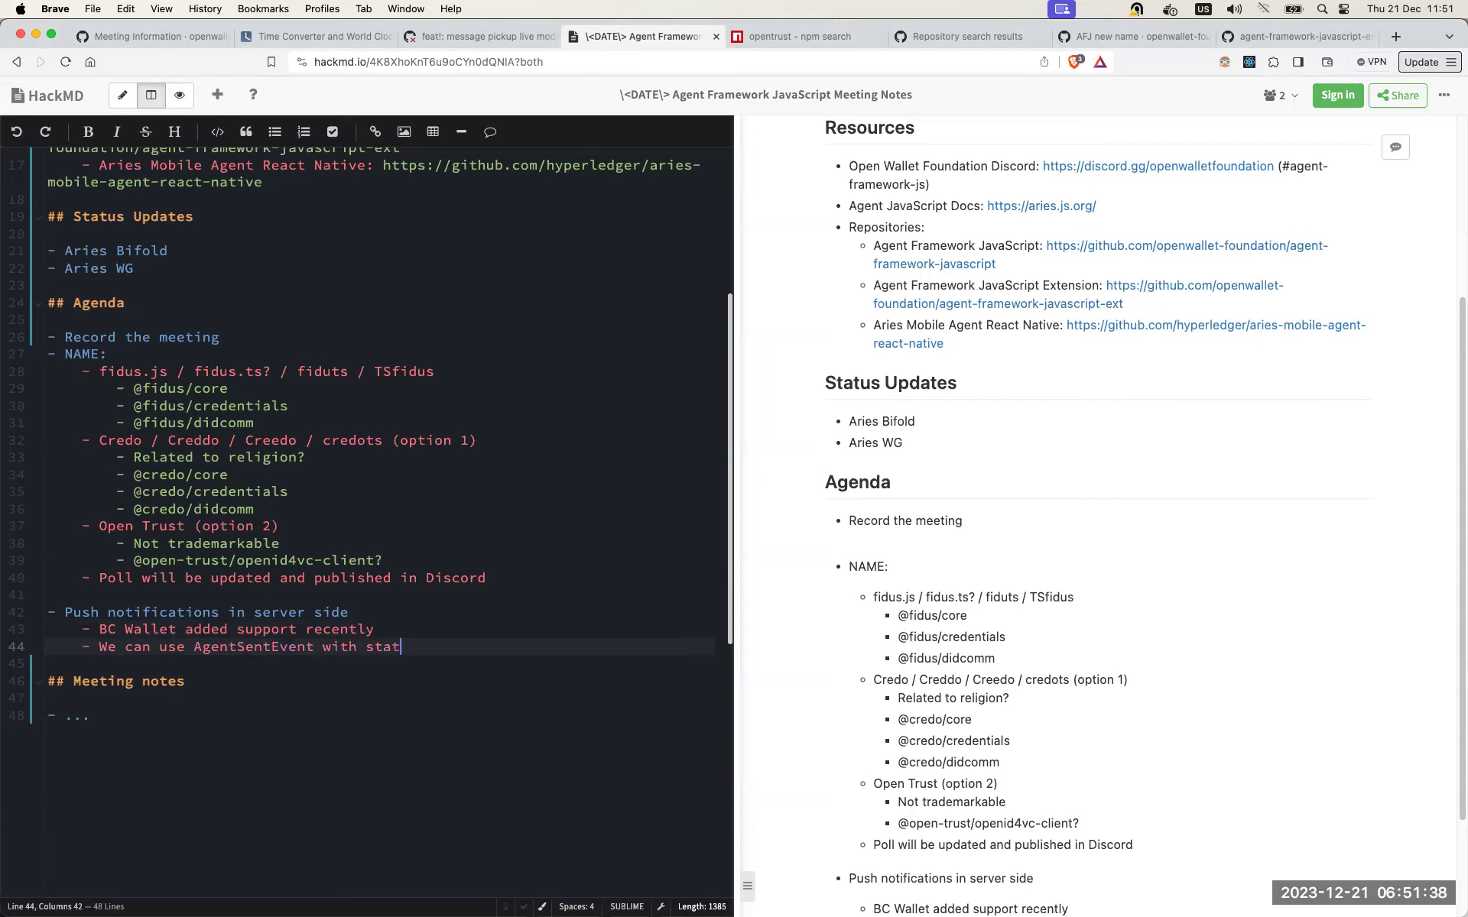
{"action": "type", "text": "us QueuedForPickup to trigger the notification"}
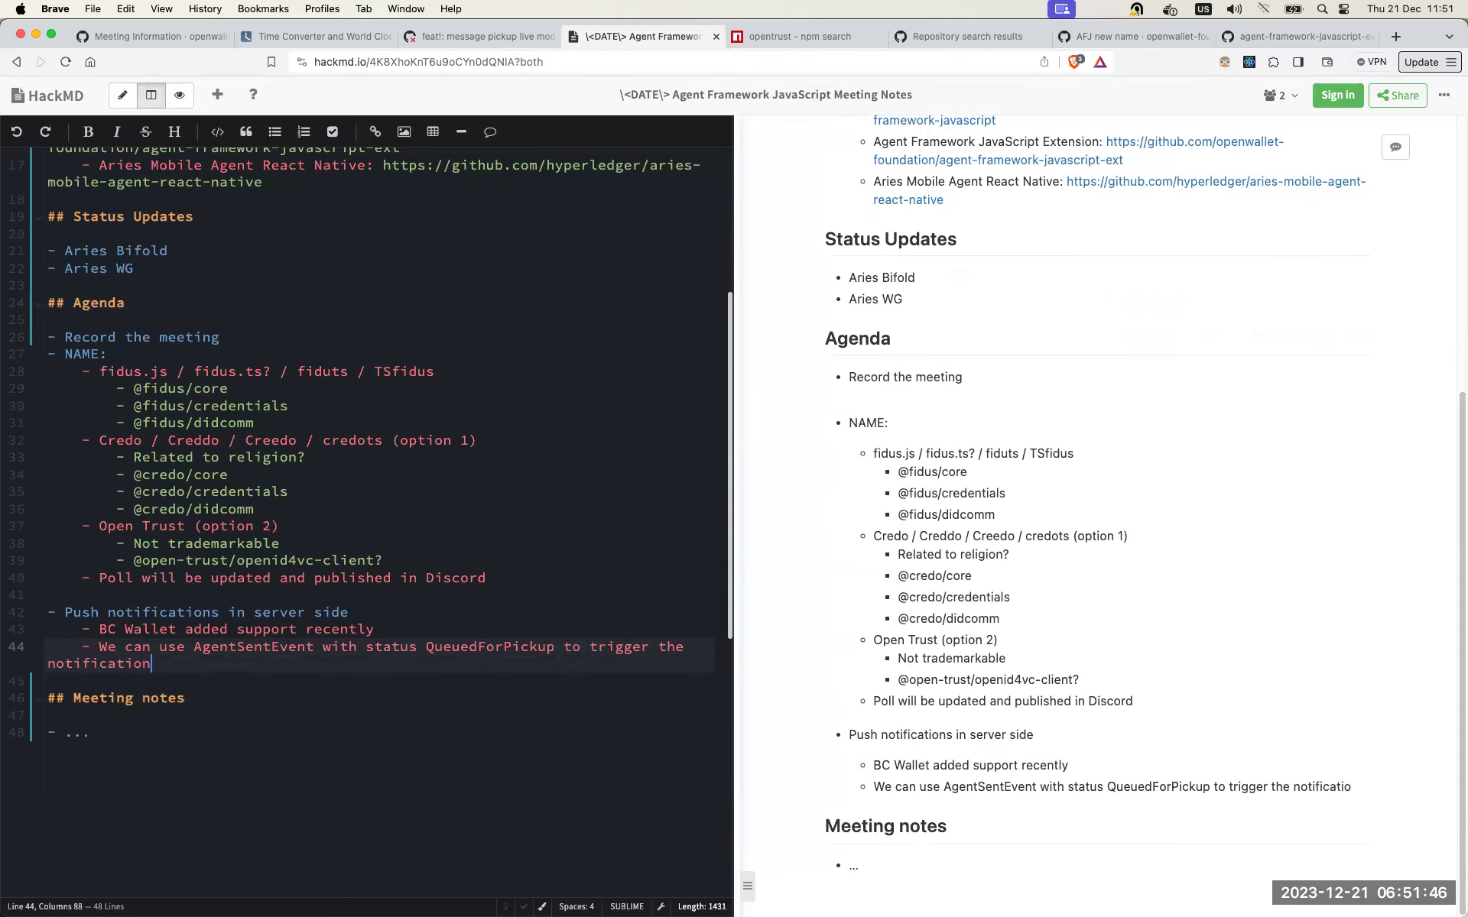
Step: Start another nested push notifications item reading "Or create a plug-in / update existing" below the AgentSentEvent item
{"action": "key", "text": "Return"}
{"action": "type", "text": "Or "}
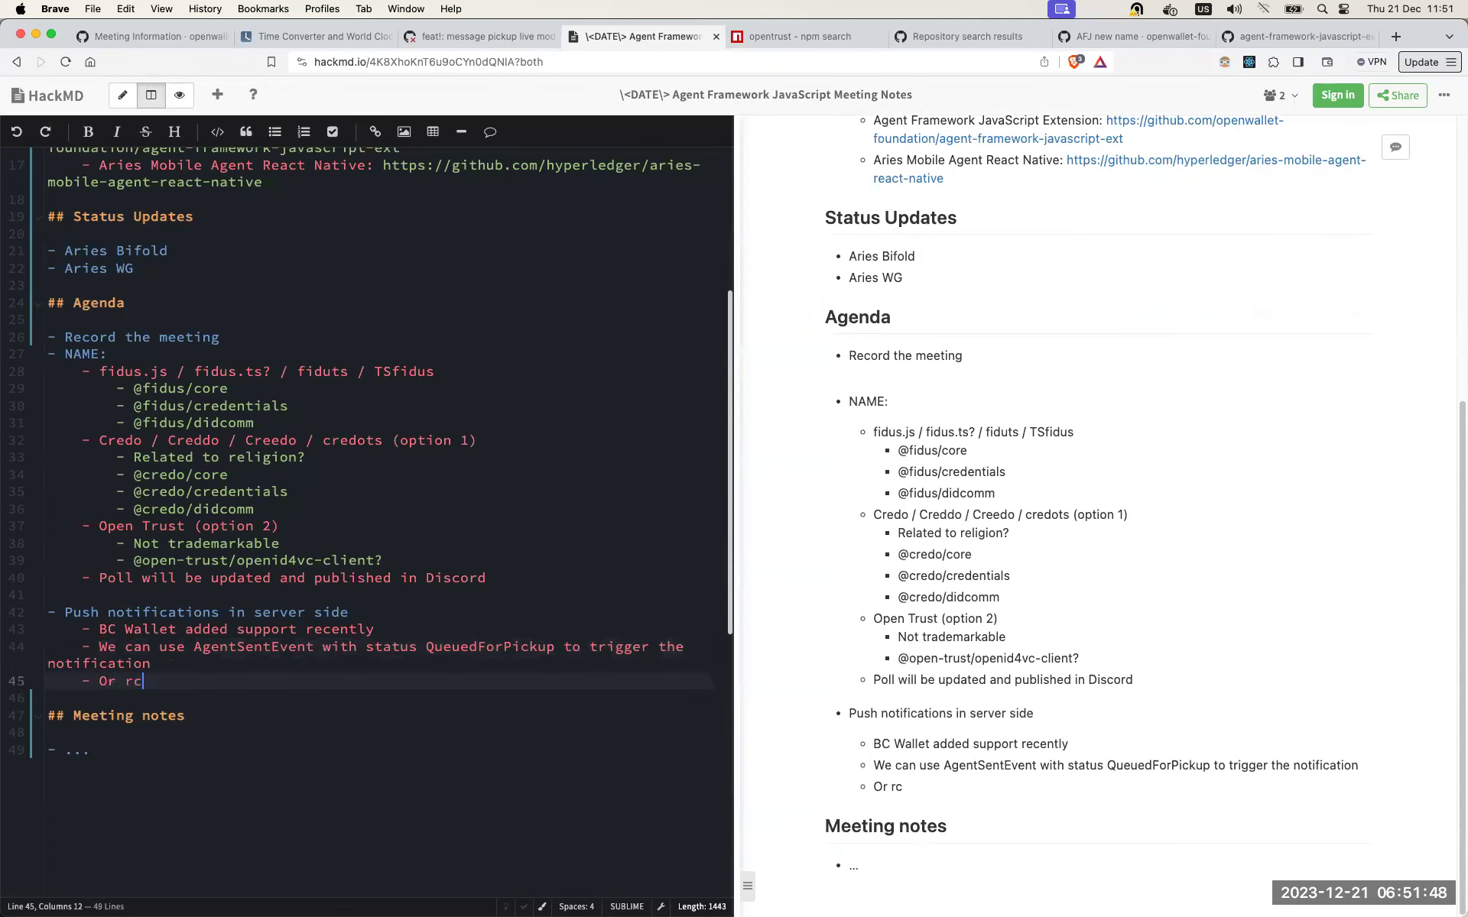
{"action": "type", "text": "creat a"}
{"action": "key", "text": "BackSpace"}
{"action": "key", "text": "BackSpace"}
{"action": "type", "text": "e aplug"}
{"action": "key", "text": "BackSpace"}
{"action": "key", "text": "BackSpace"}
{"action": "key", "text": "BackSpace"}
{"action": "key", "text": "BackSpace"}
{"action": "key", "text": "BackSpace"}
{"action": "type", "text": "a plug-in / u"}
{"action": "type", "text": "pdate"}
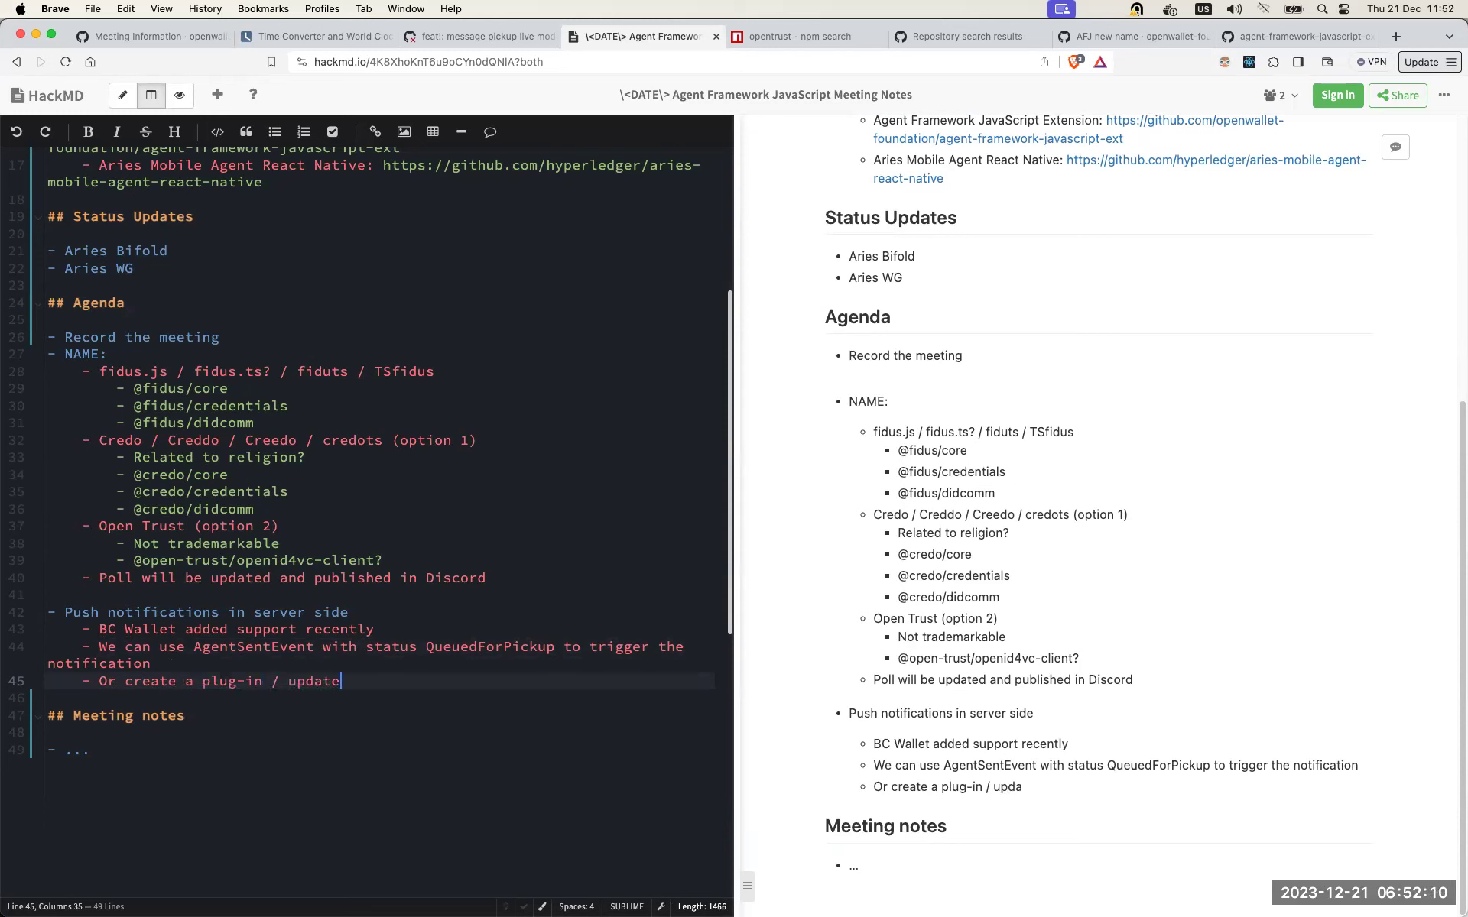
{"action": "type", "text": " existing pl"}
Step: Replace "plug-in" with "extension" in the new item and complete its ending as "update existing extension for push-notification"
{"action": "left_click", "coordinate": [288, 681]}
{"action": "key", "text": "alt+Right"}
{"action": "key", "text": "shift+alt+Left"}
{"action": "key", "text": "shift+alt+Left"}
{"action": "type", "text": "extension"}
{"action": "key", "text": "shift+alt+Right"}
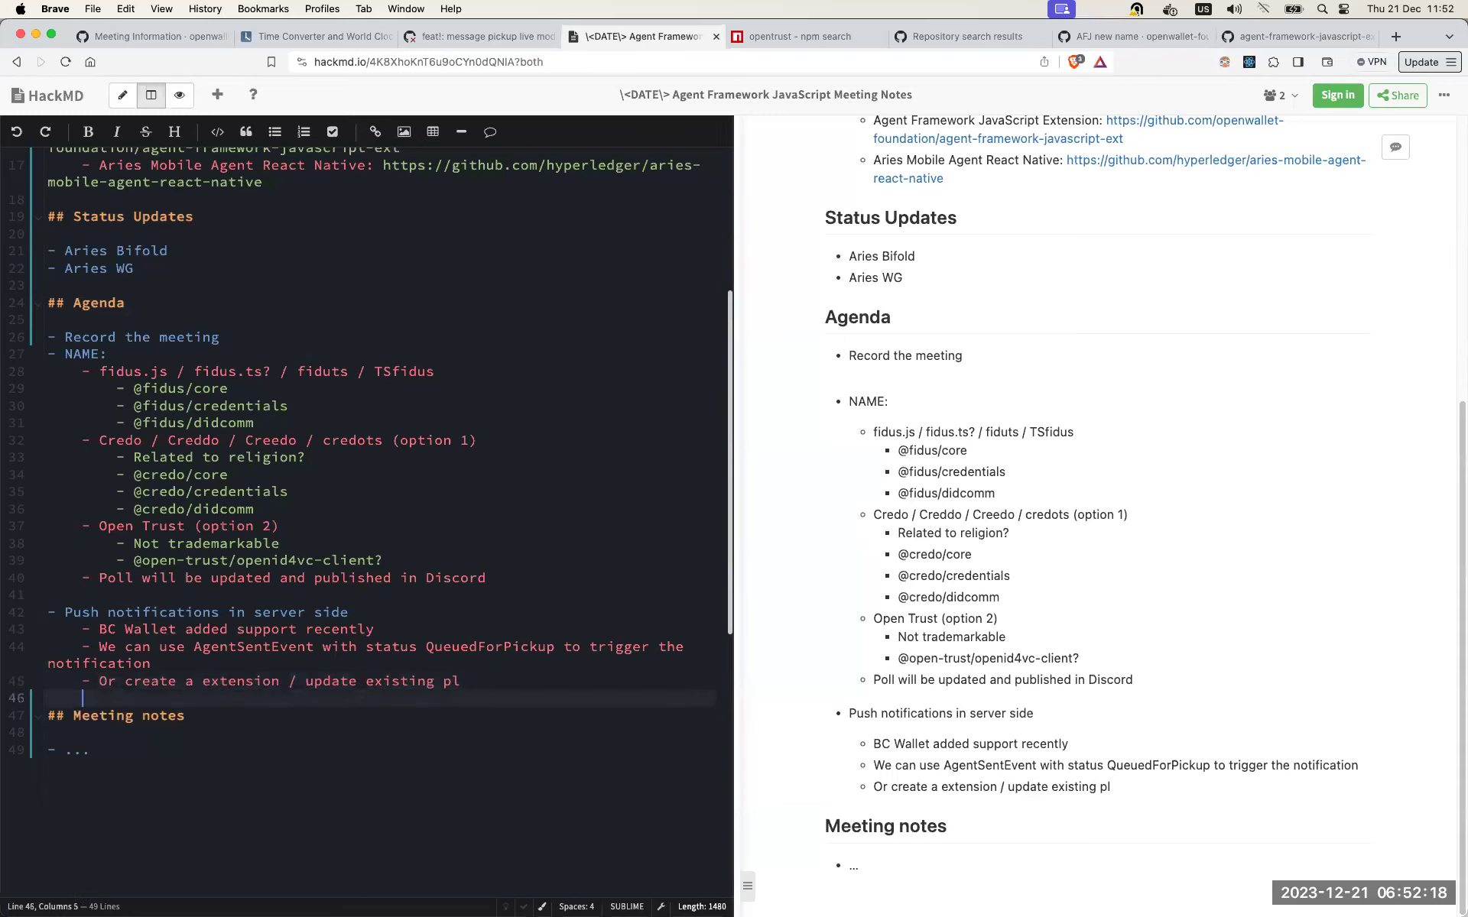
{"action": "type", "text": "extension"}
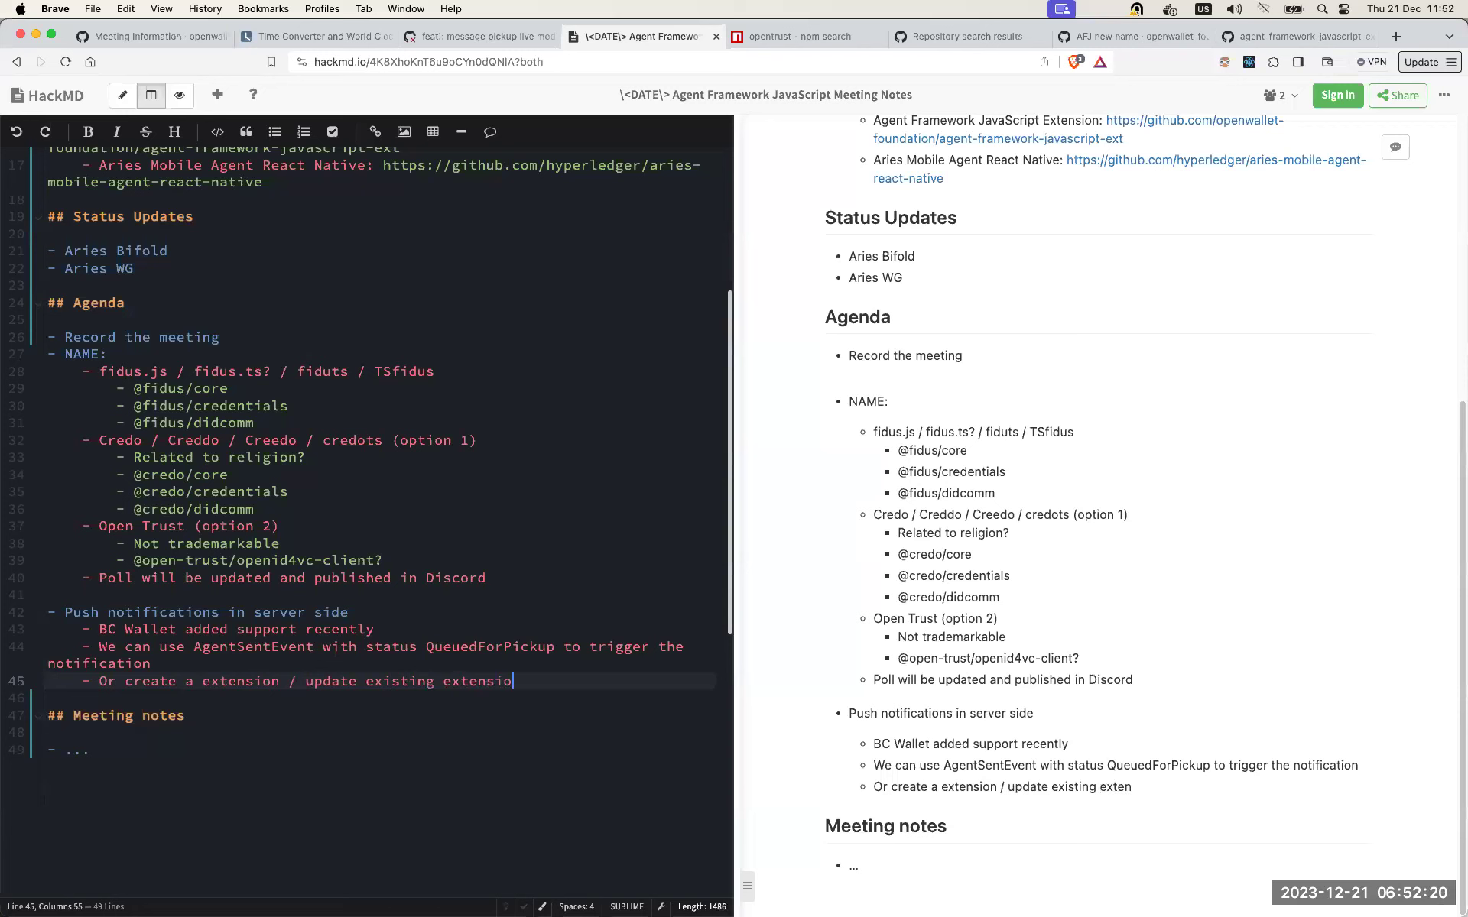
{"action": "type", "text": " for push-notification"}
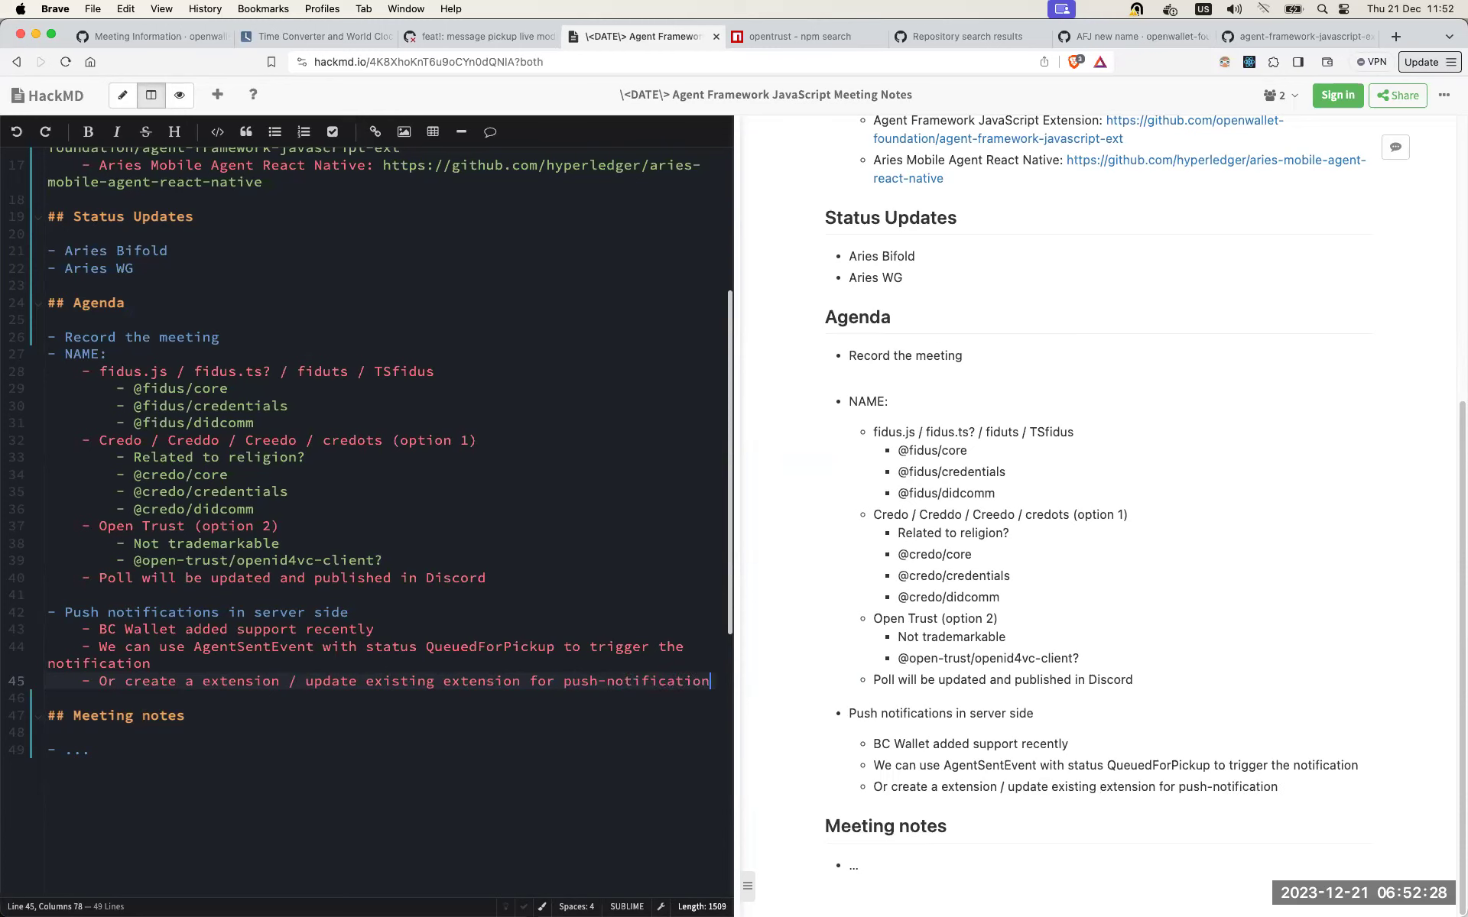
{"action": "key", "text": "super+Tab"}
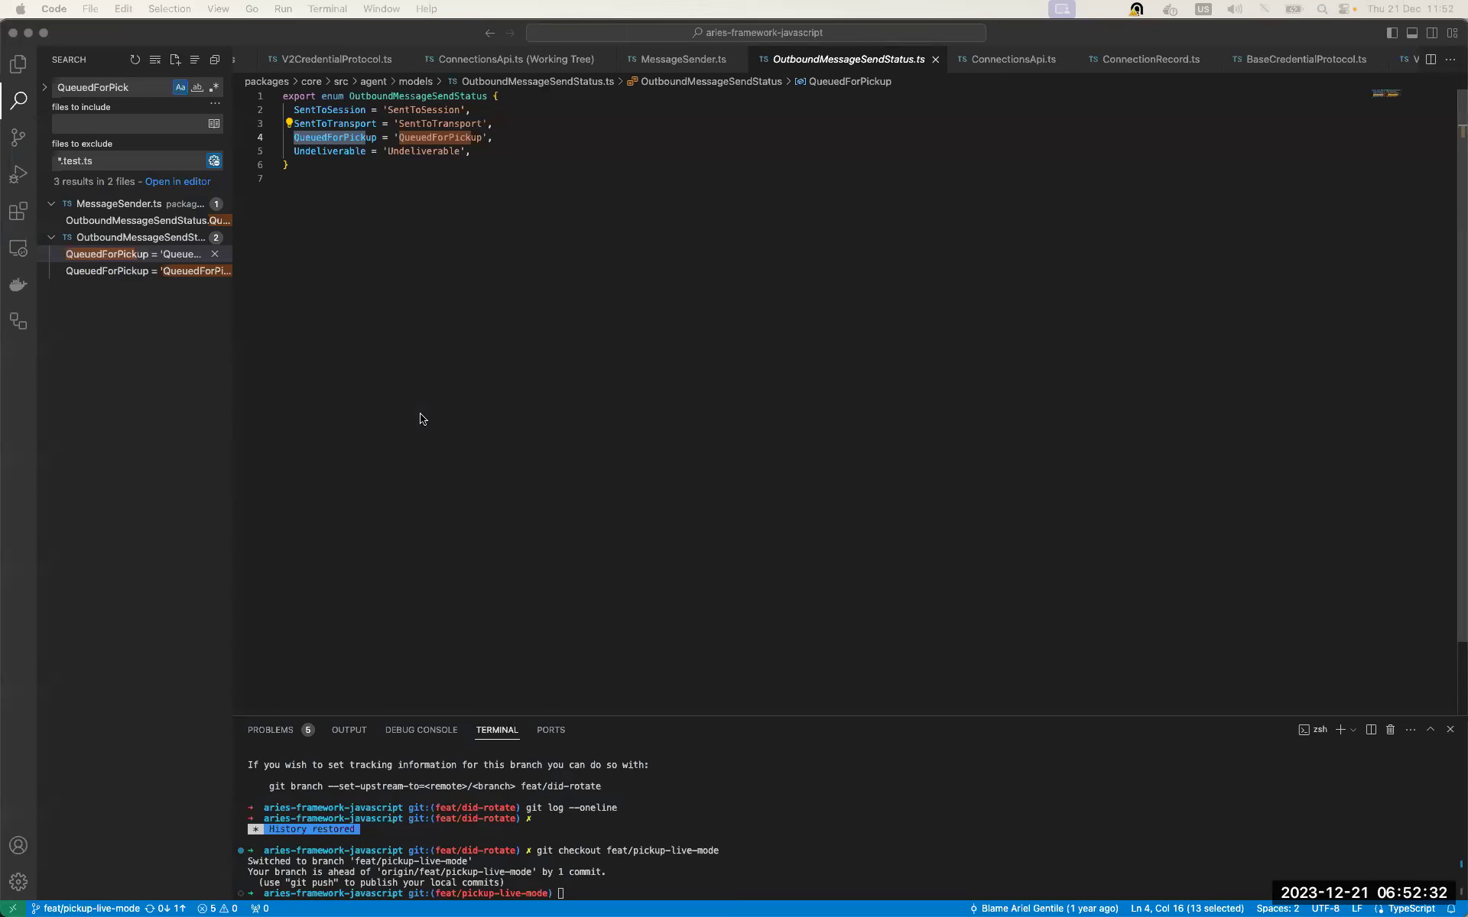
{"action": "key", "text": "super+Tab"}
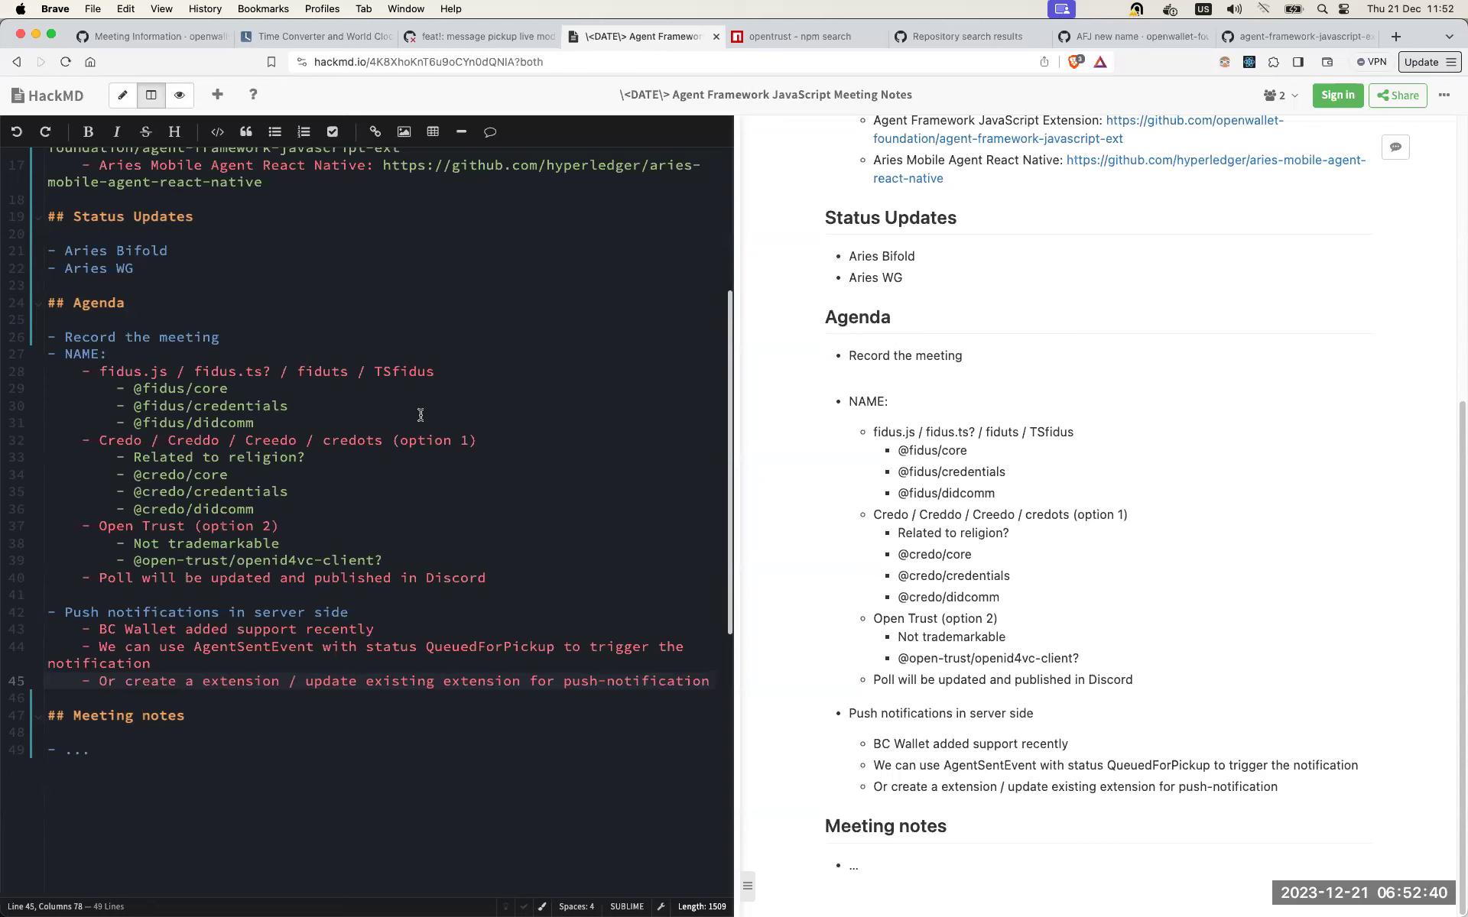
Step: Append "(if it's not needed to add too many extra dependencies)" to the push-notification extension item
{"action": "type", "text": "(if we don"}
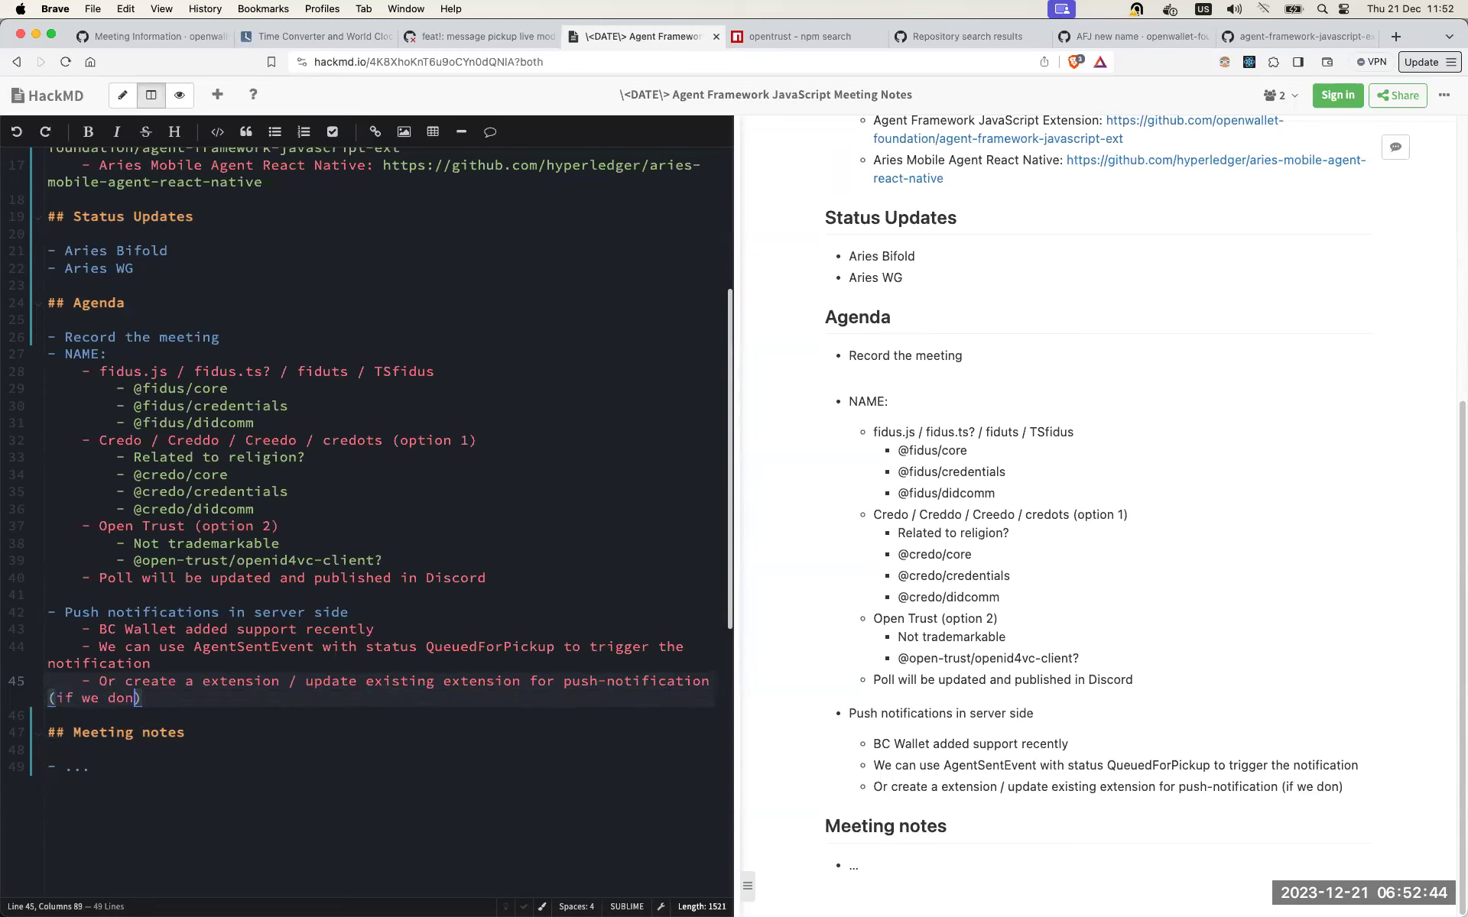
{"action": "key", "text": "BackSpace"}
{"action": "key", "text": "BackSpace"}
{"action": "key", "text": "BackSpace"}
{"action": "key", "text": "BackSpace"}
{"action": "key", "text": "BackSpace"}
{"action": "key", "text": "BackSpace"}
{"action": "type", "text": "it-'"}
{"action": "key", "text": "BackSpace"}
{"action": "key", "text": "BackSpace"}
{"action": "type", "text": "'s not needed to add too many "}
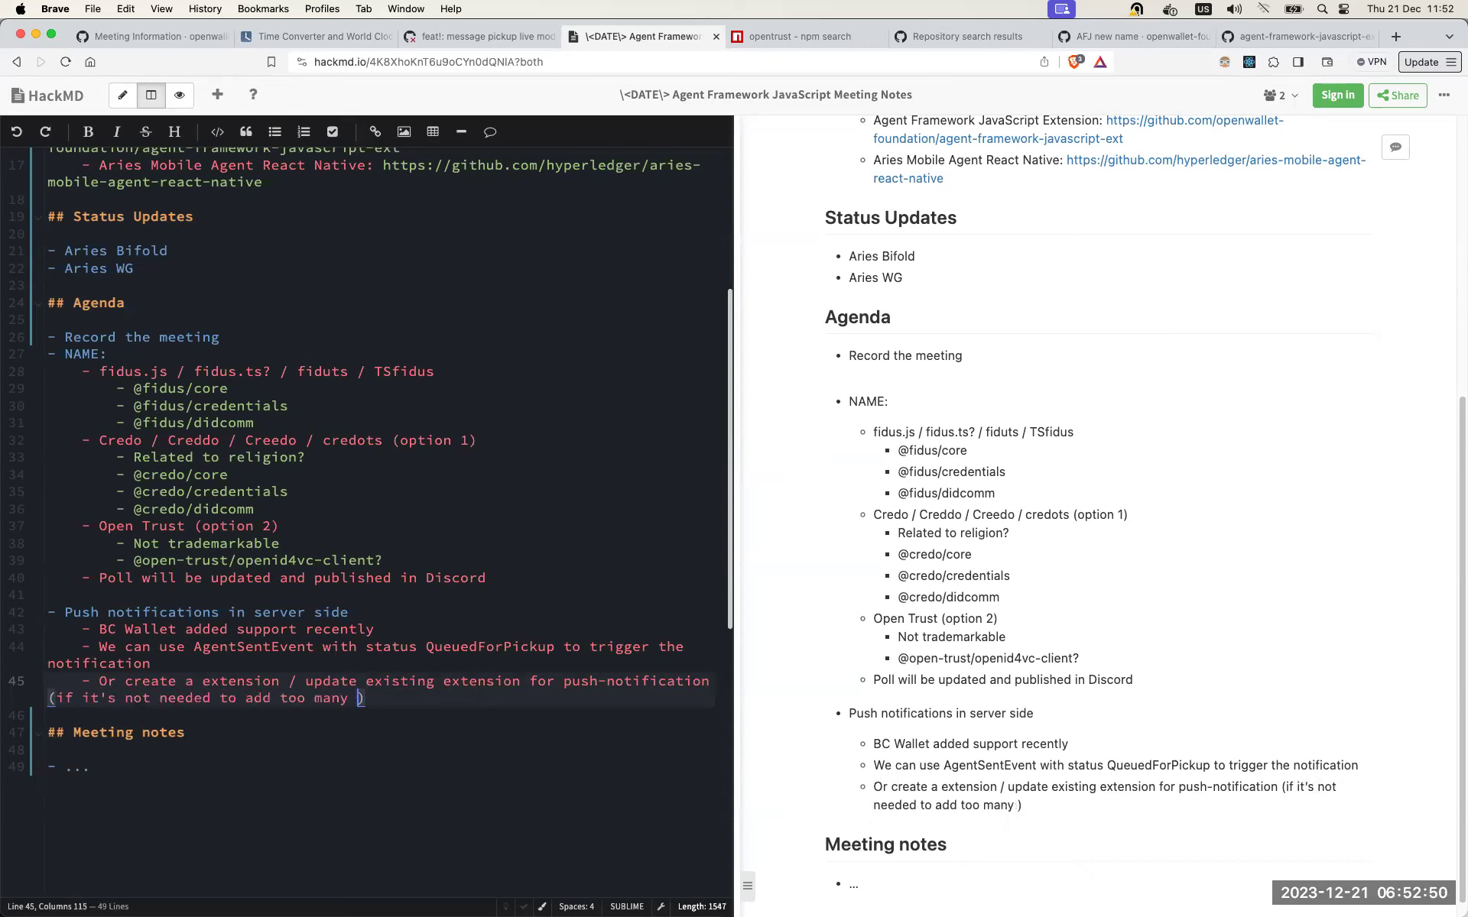
{"action": "type", "text": "extra dependencis"}
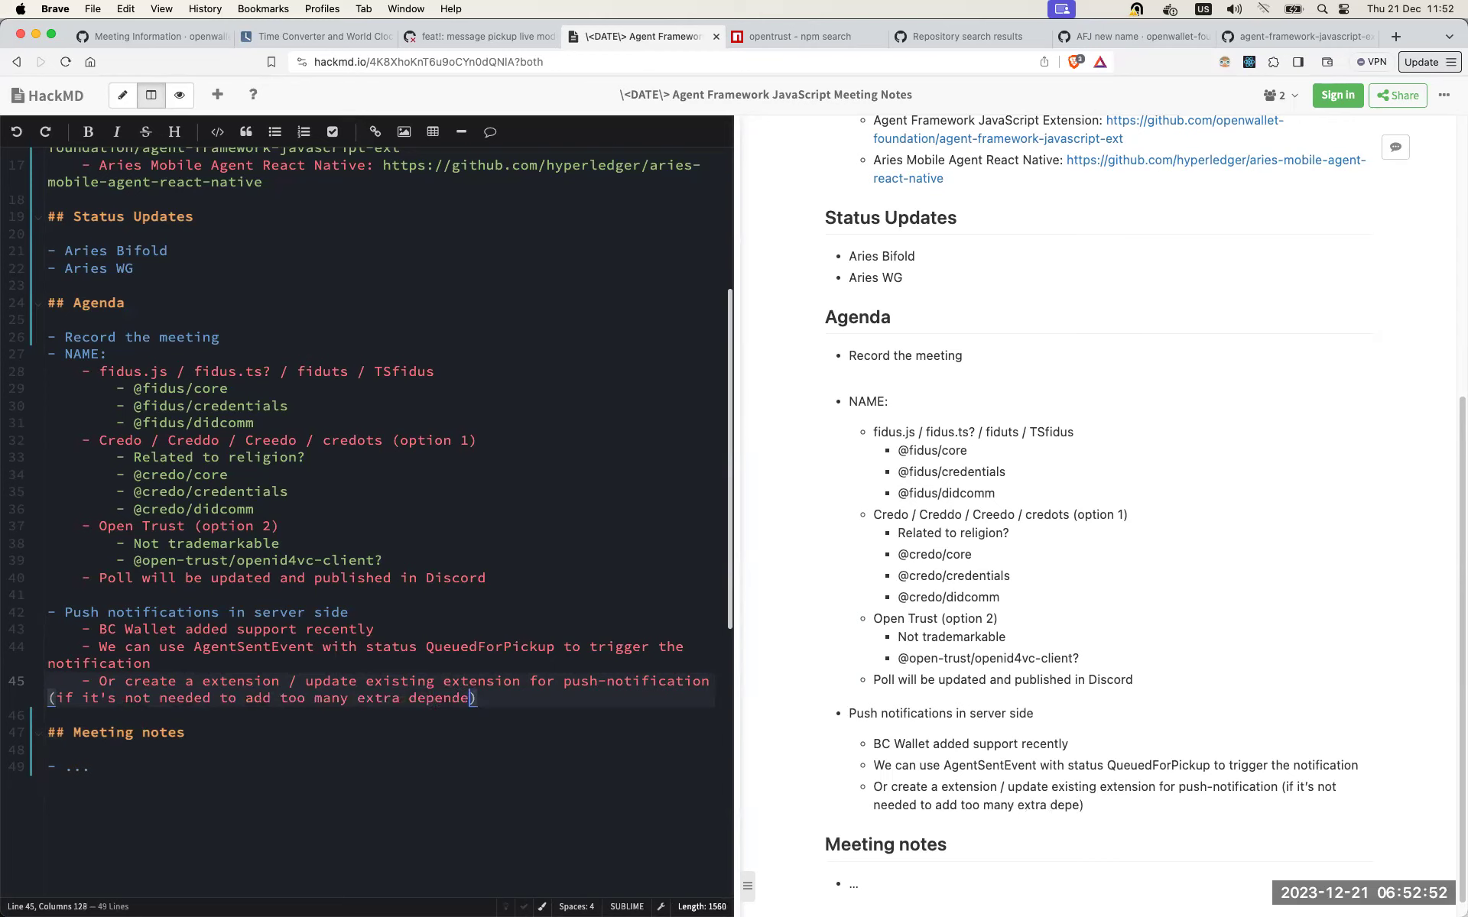
{"action": "key", "text": "BackSpace"}
{"action": "type", "text": "es"}
{"action": "key", "text": "super+Tab"}
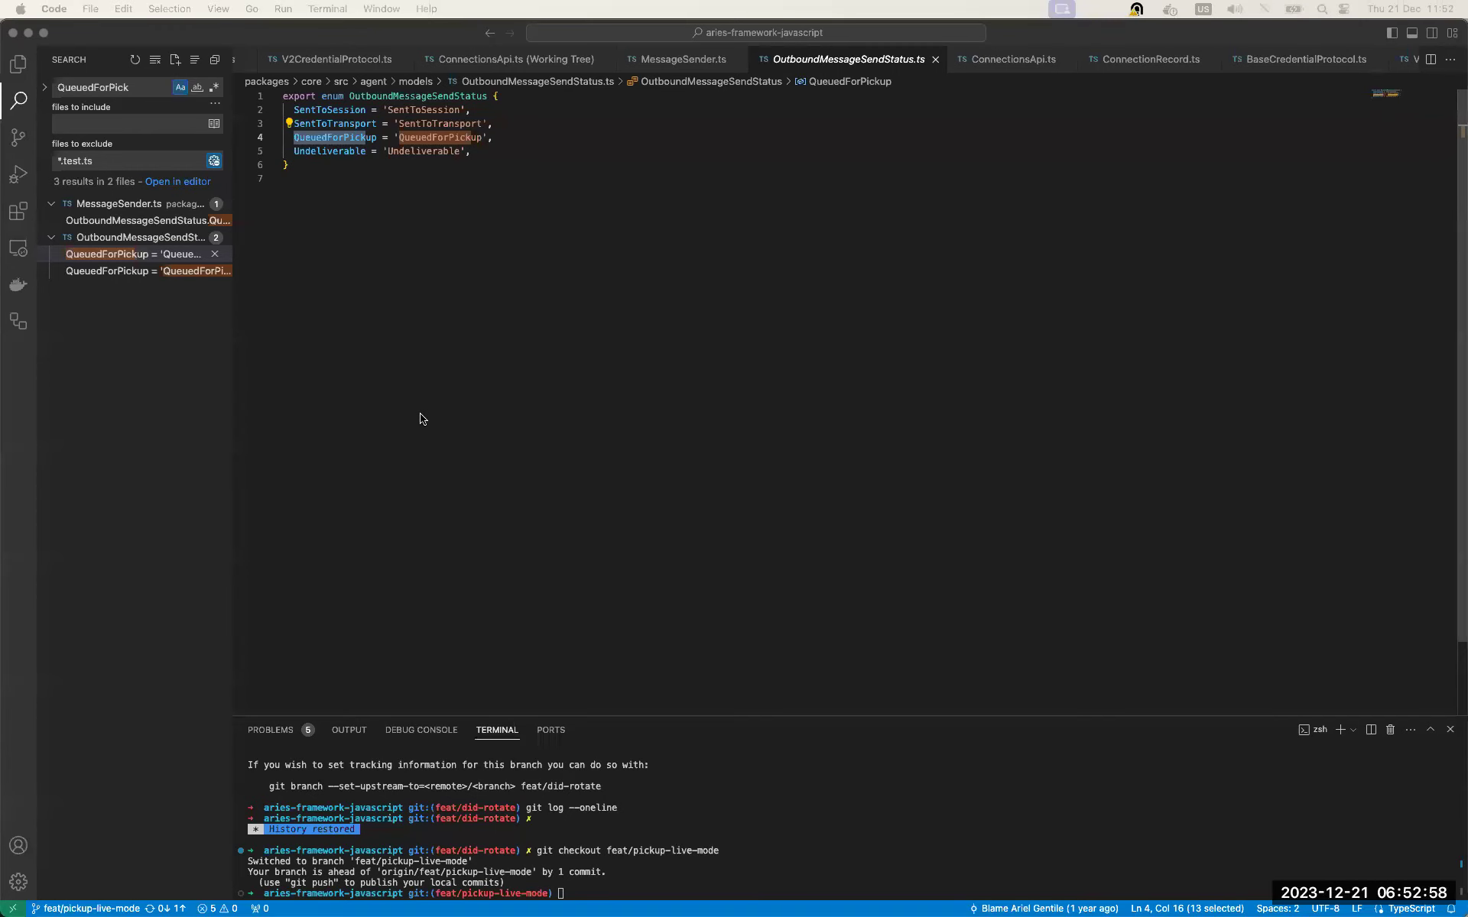
{"action": "key", "text": "super+Tab"}
{"action": "left_click", "coordinate": [443, 370]}
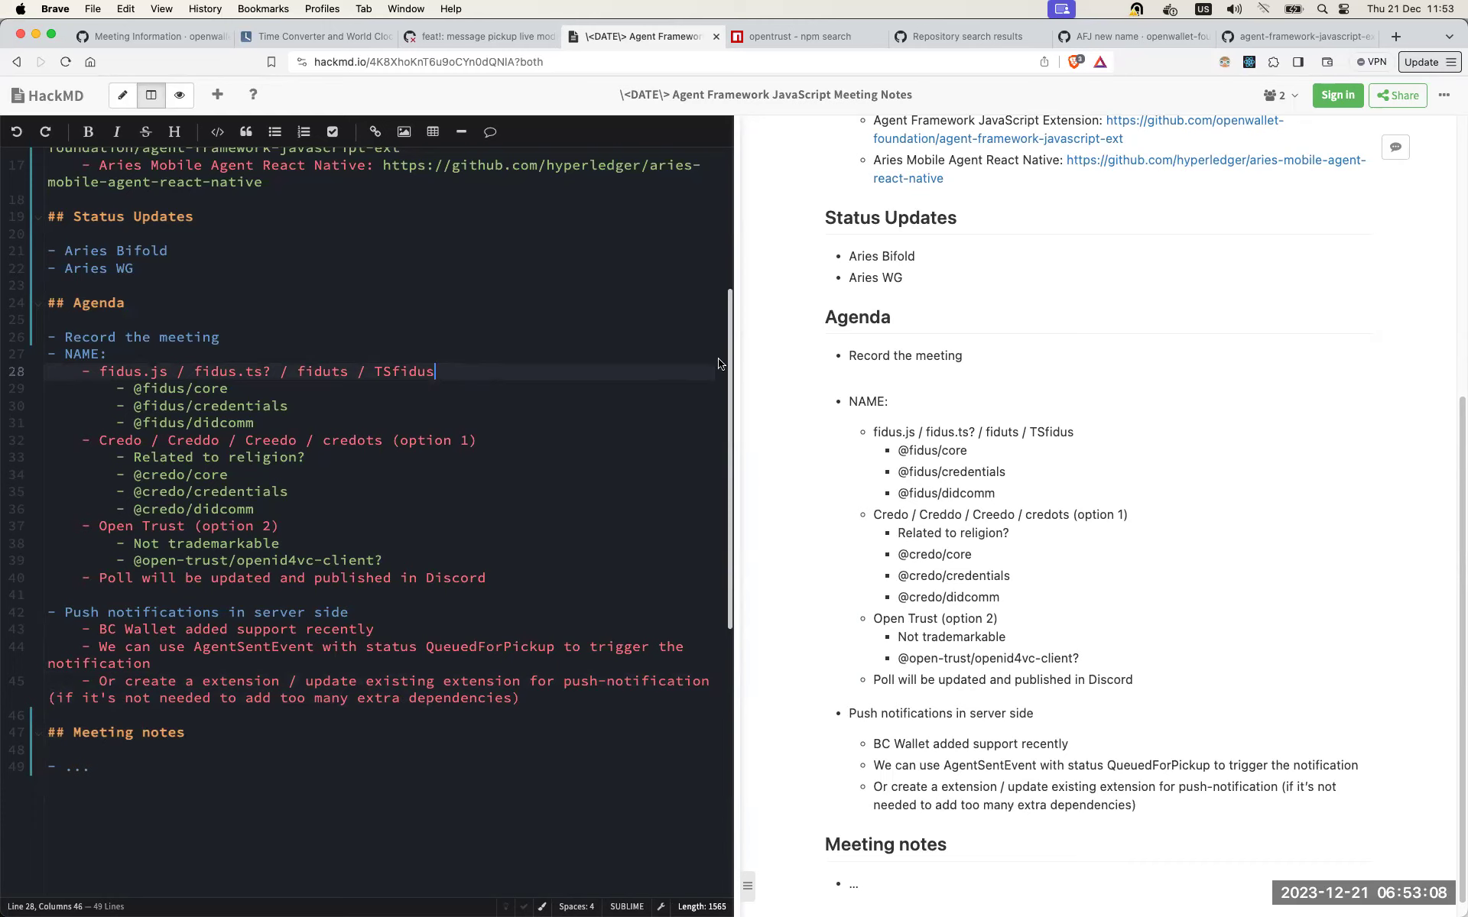
Step: Open the "refactor(indy-sdk)!: remove indy-sdk package" pull request from the agent-framework-javascript repository's open pull requests
{"action": "mouse_move", "coordinate": [734, 362]}
{"action": "left_click", "coordinate": [1131, 36]}
{"action": "scroll", "coordinate": [345, 206], "scroll_direction": "up", "scroll_amount": 2}
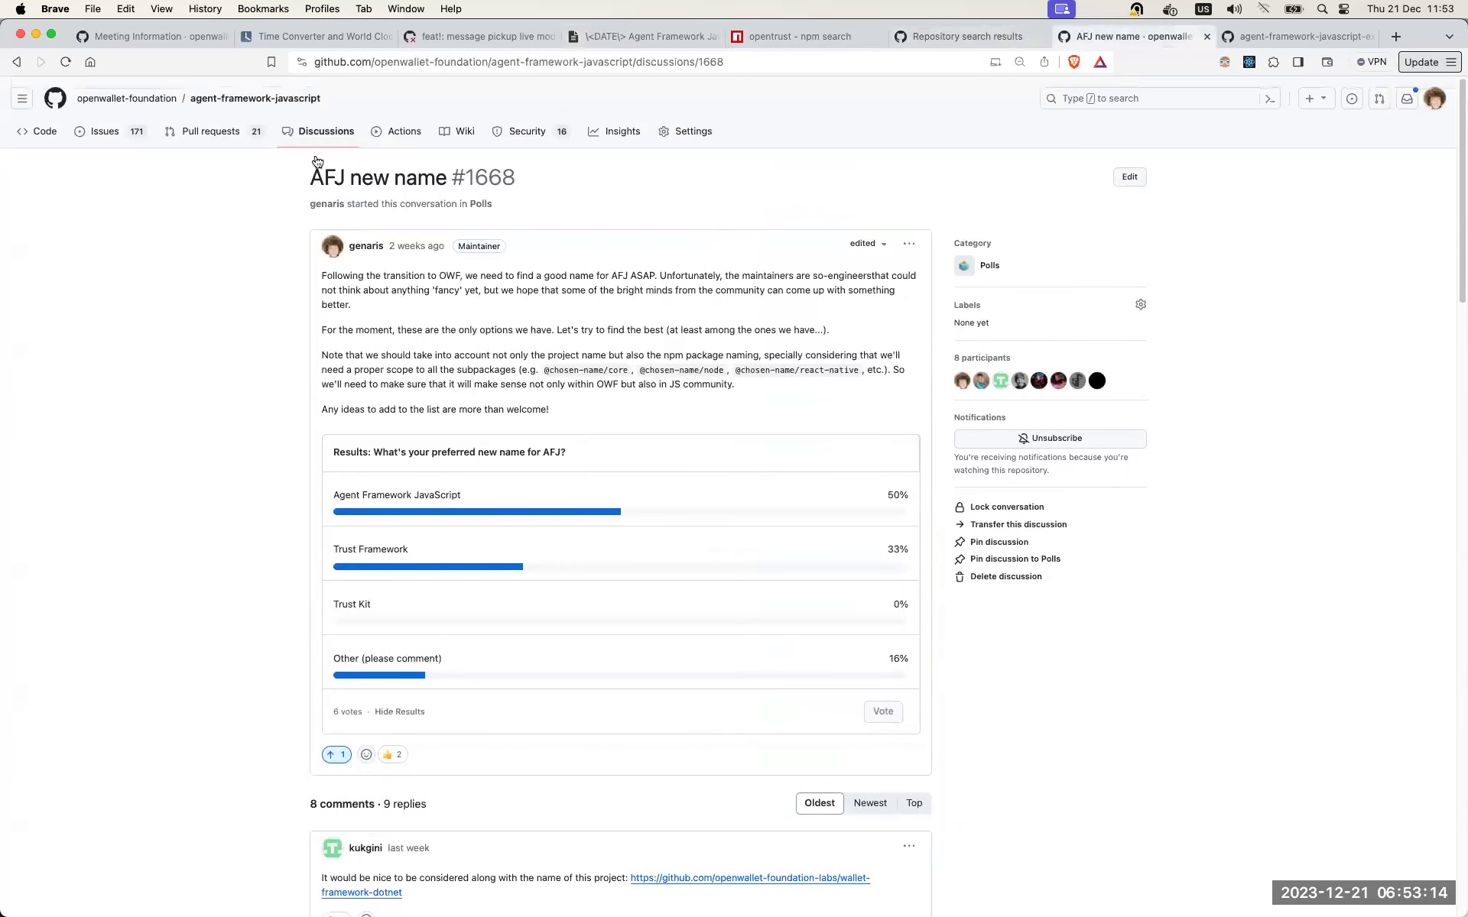
{"action": "left_click", "coordinate": [238, 134]}
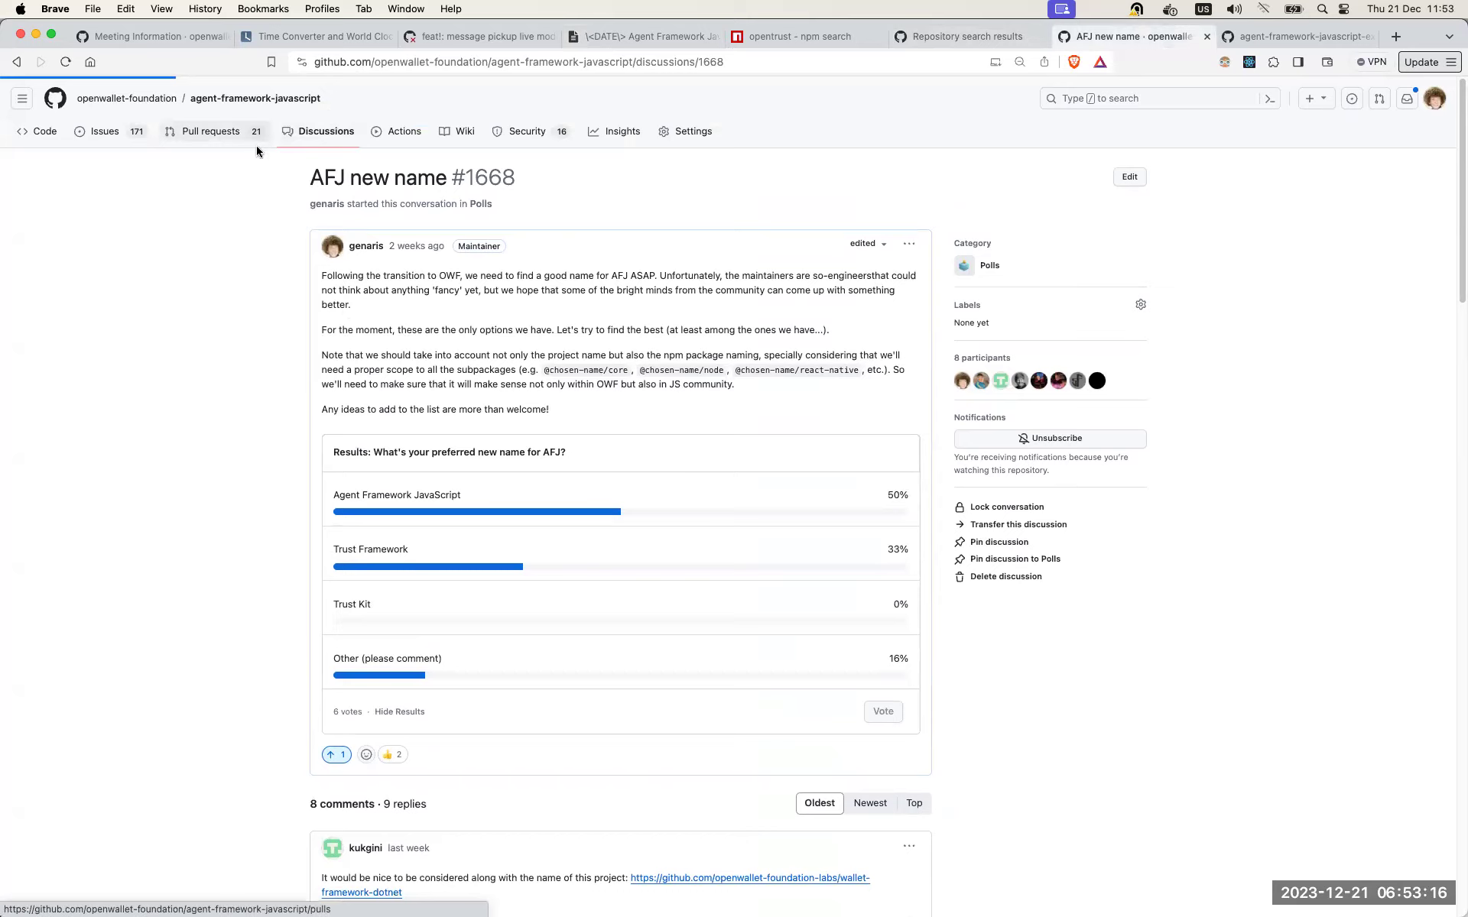
{"action": "scroll", "coordinate": [410, 779], "scroll_direction": "down", "scroll_amount": 3}
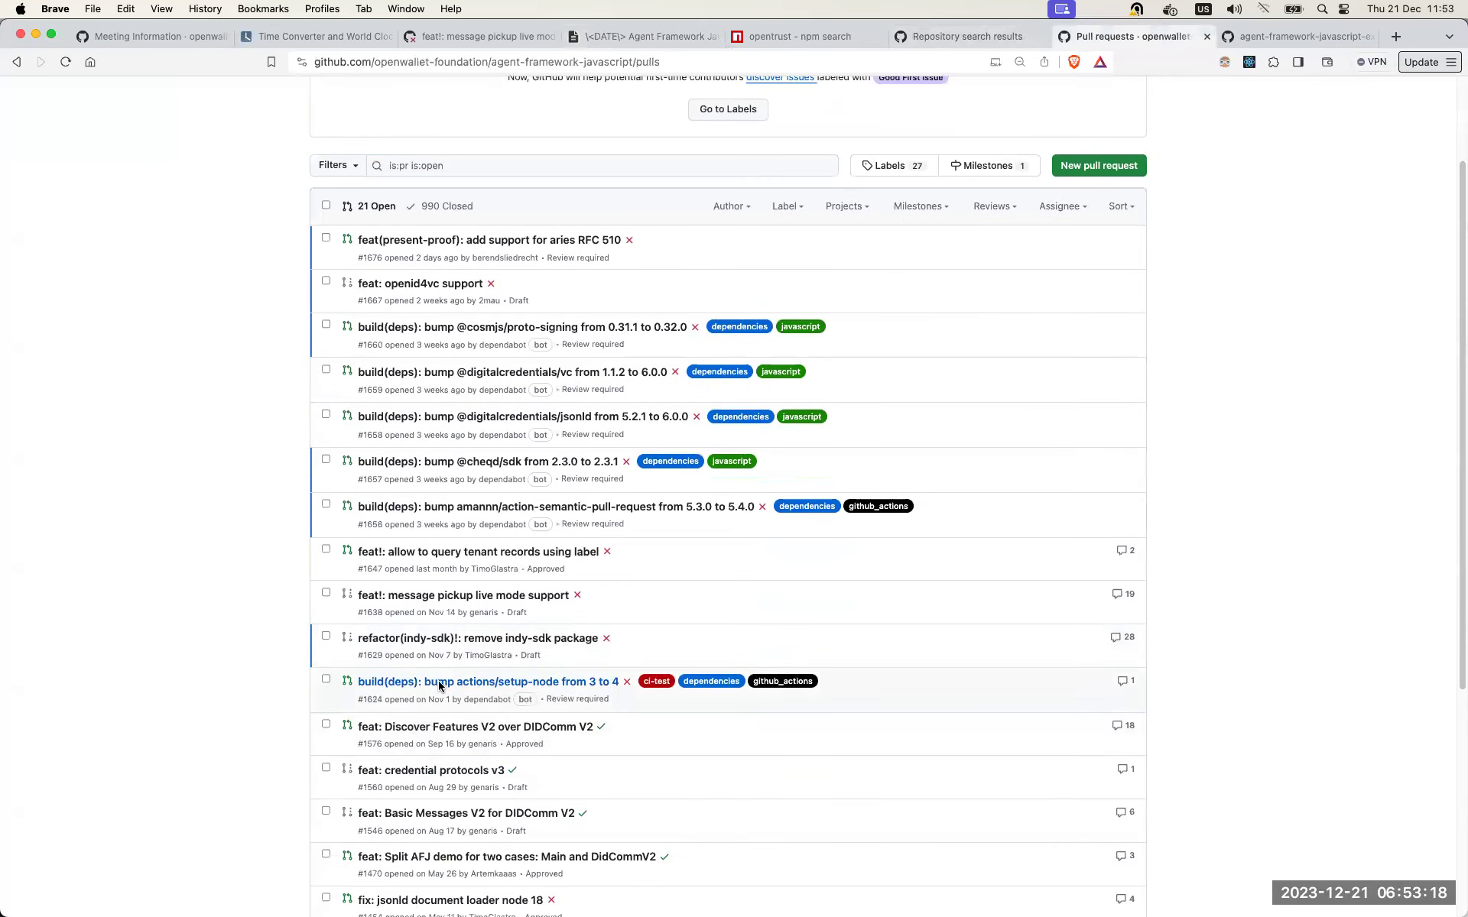
{"action": "left_click", "coordinate": [451, 640]}
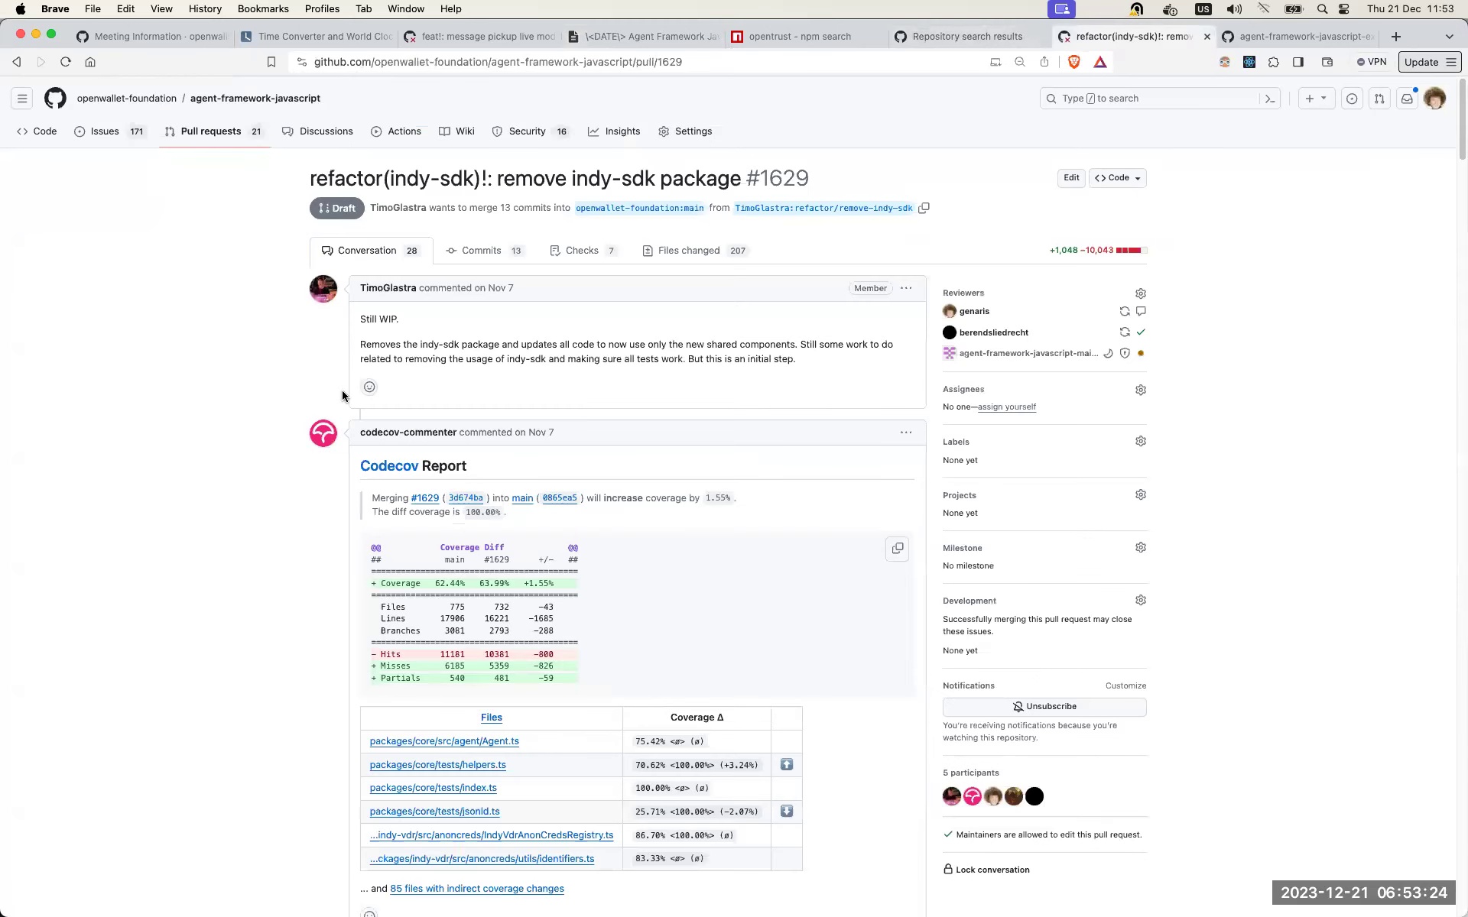
Step: Read through the pull request's conversation, from the coverage report and review comments down to the latest Askar error comments and checks
{"action": "scroll", "coordinate": [312, 419], "scroll_direction": "down", "scroll_amount": 5}
{"action": "scroll", "coordinate": [314, 423], "scroll_direction": "down", "scroll_amount": 2}
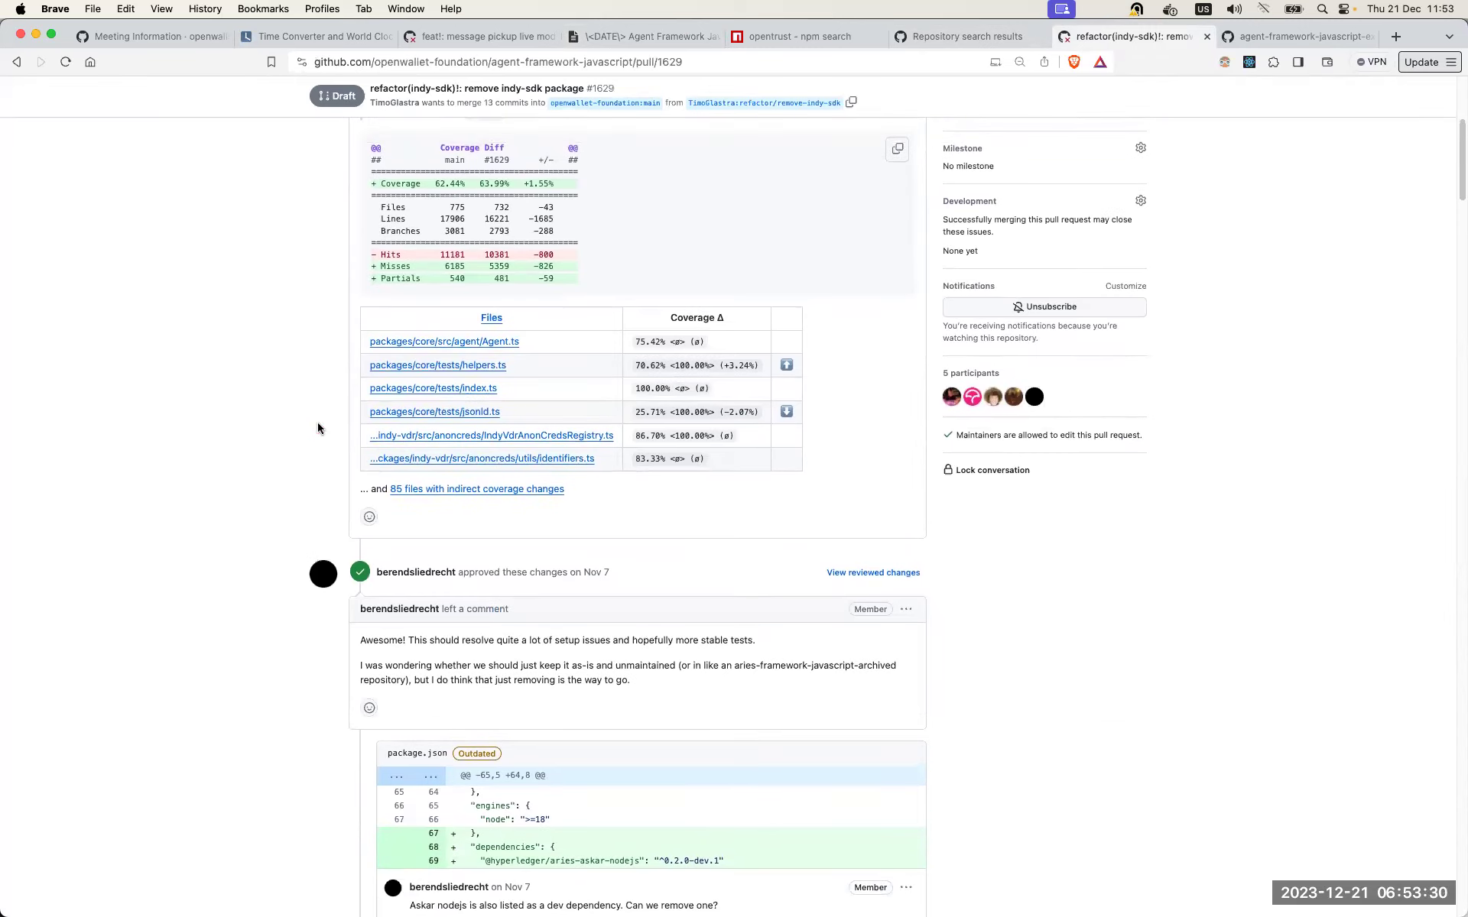
{"action": "scroll", "coordinate": [316, 444], "scroll_direction": "down", "scroll_amount": 15}
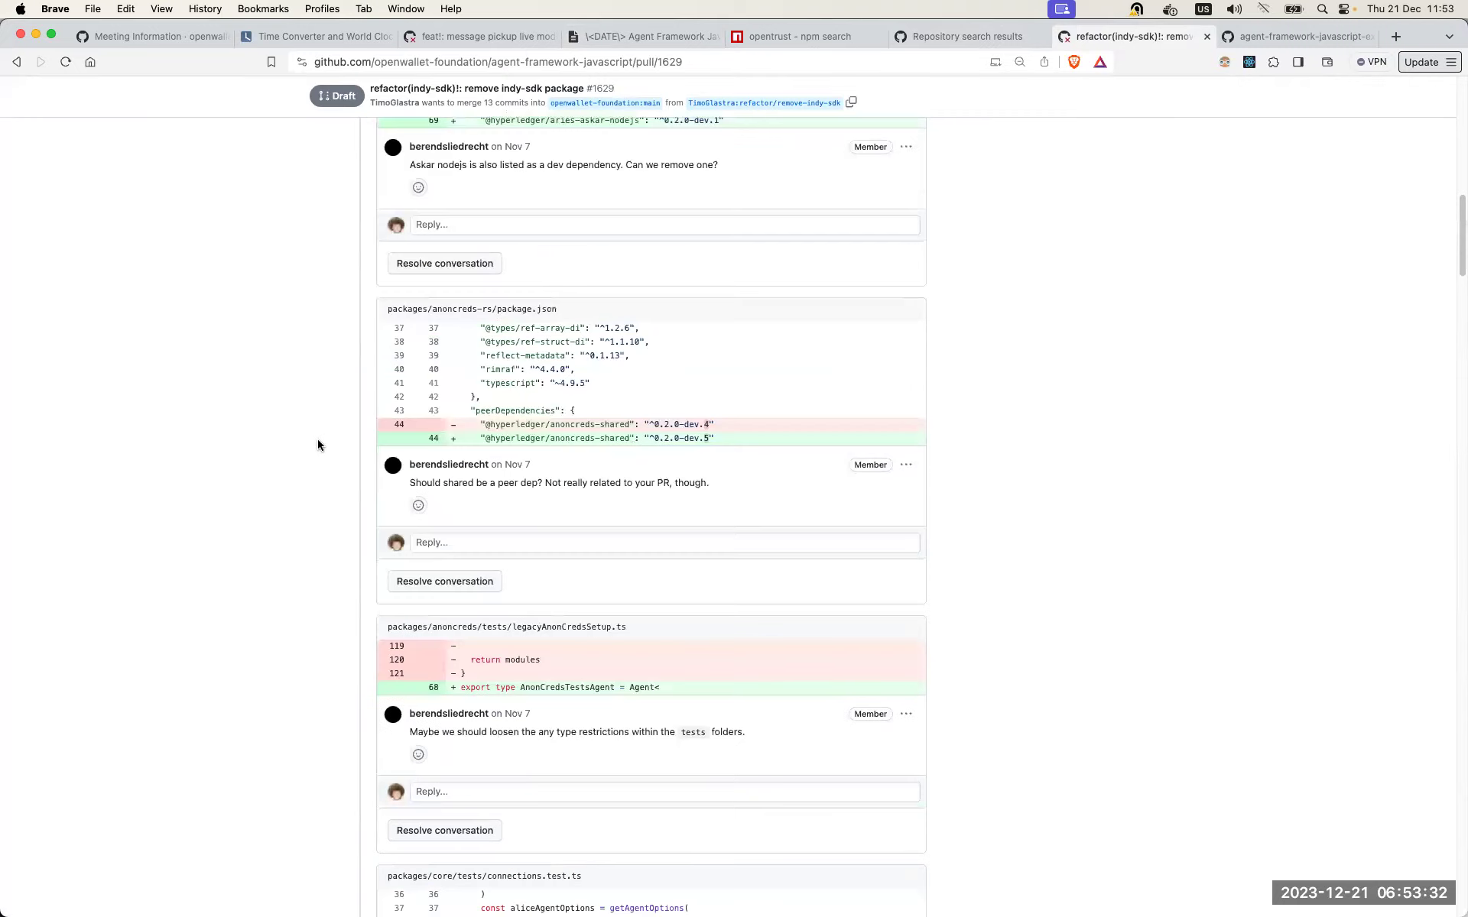
{"action": "scroll", "coordinate": [318, 445], "scroll_direction": "down", "scroll_amount": 3}
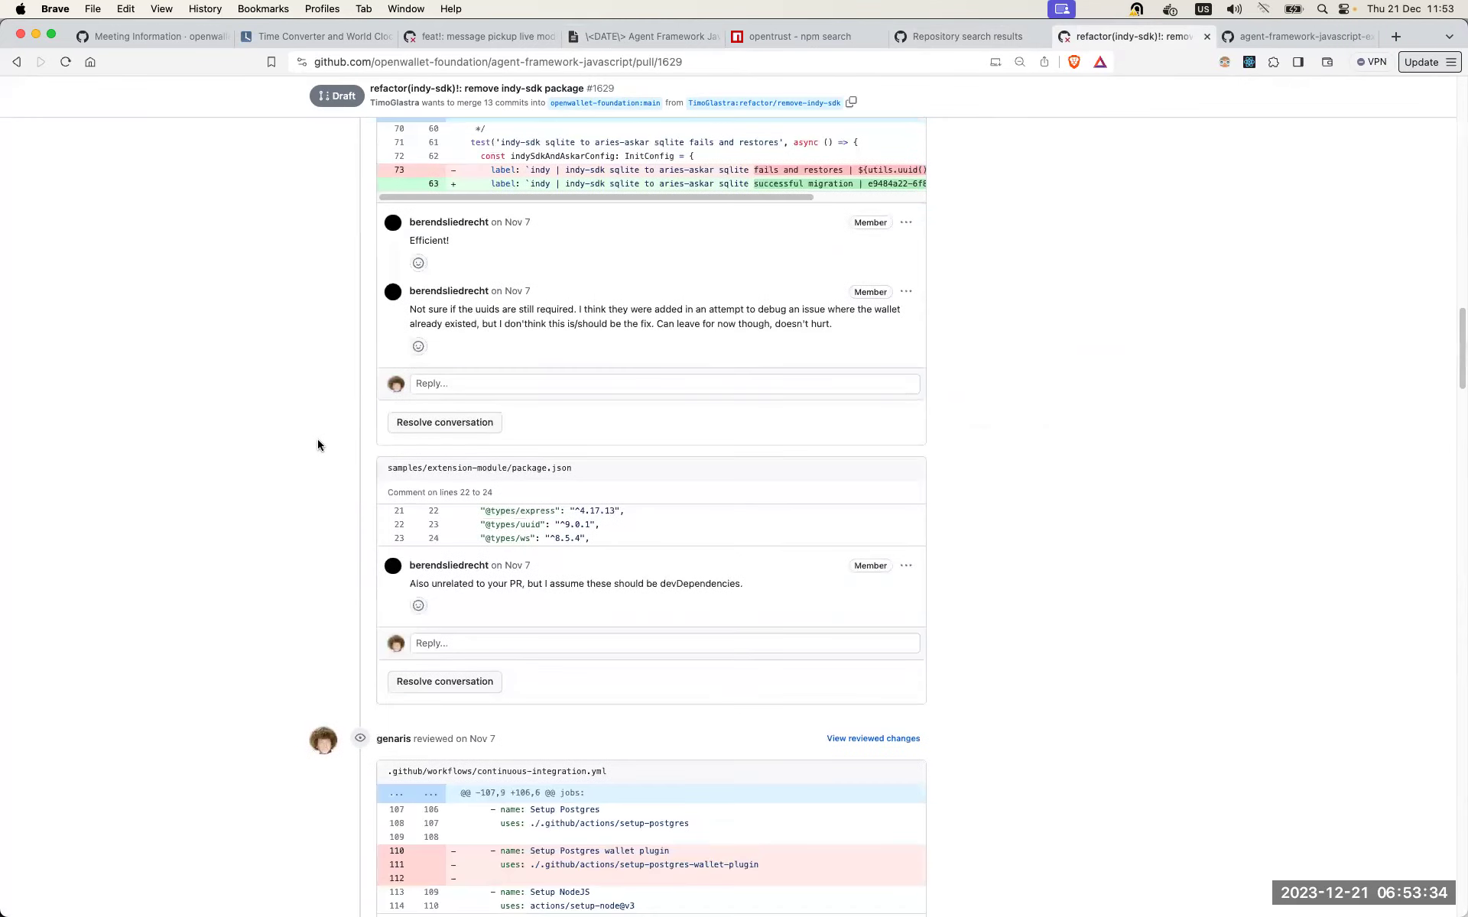
{"action": "scroll", "coordinate": [318, 445], "scroll_direction": "down", "scroll_amount": 12}
{"action": "scroll", "coordinate": [318, 445], "scroll_direction": "down", "scroll_amount": 5}
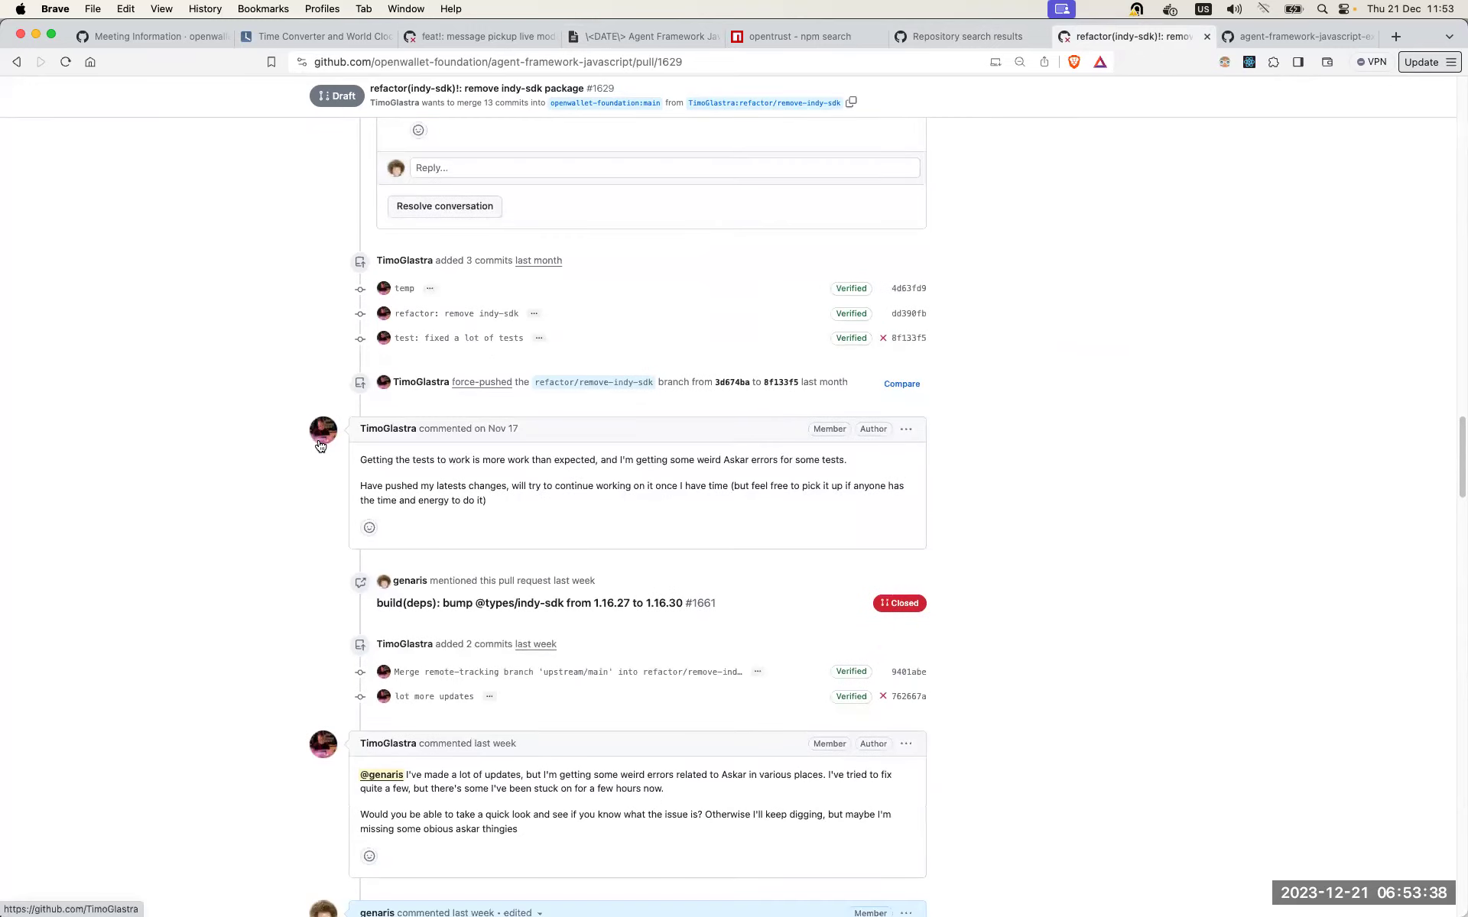
{"action": "scroll", "coordinate": [320, 445], "scroll_direction": "down", "scroll_amount": 20}
{"action": "scroll", "coordinate": [320, 445], "scroll_direction": "down", "scroll_amount": 12}
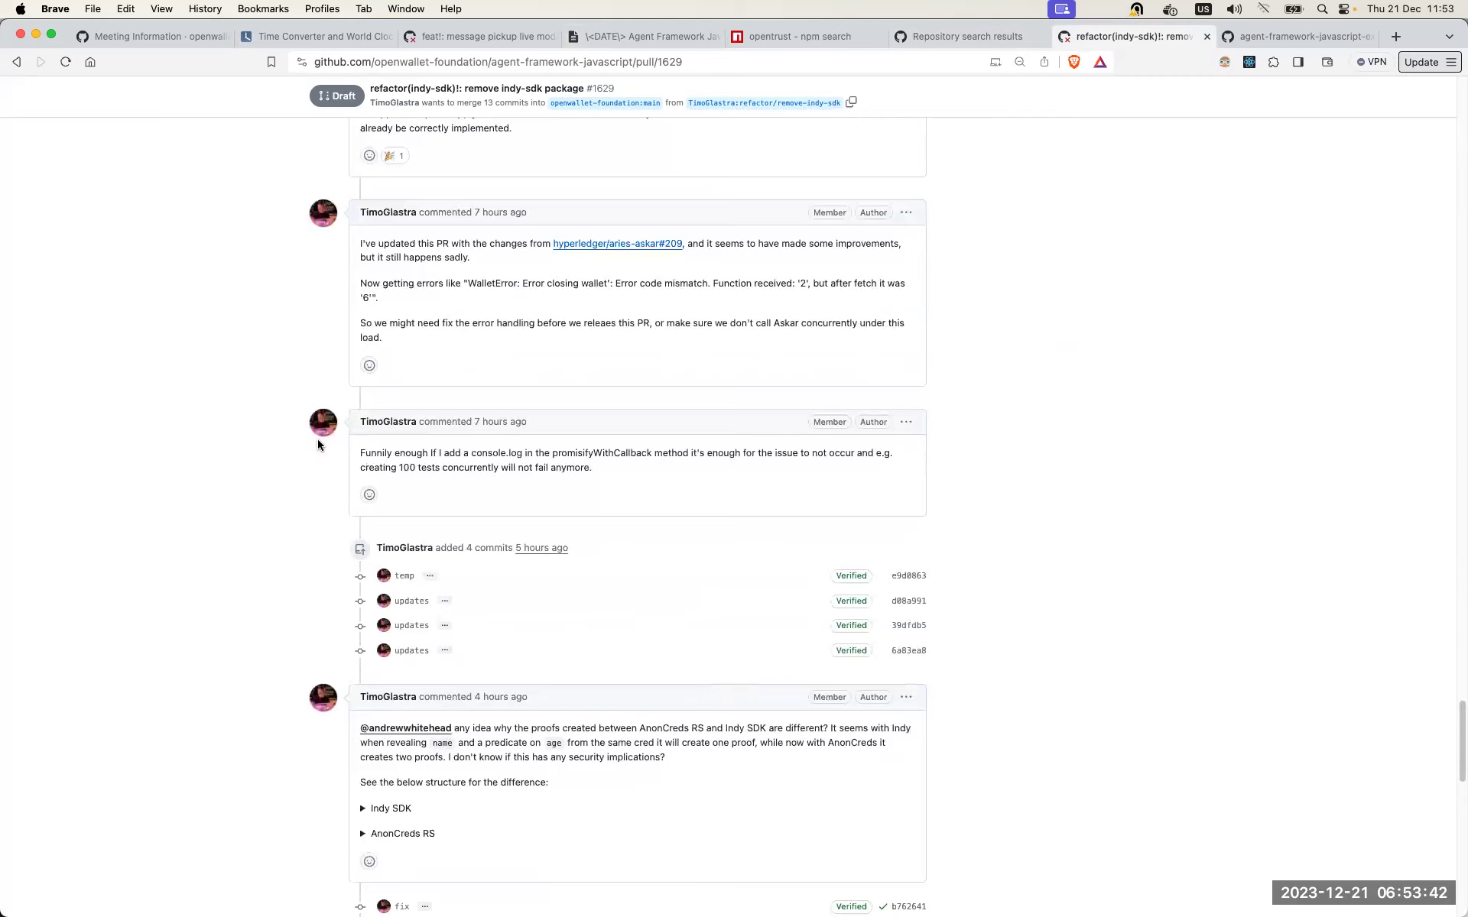
{"action": "scroll", "coordinate": [318, 443], "scroll_direction": "down", "scroll_amount": 4}
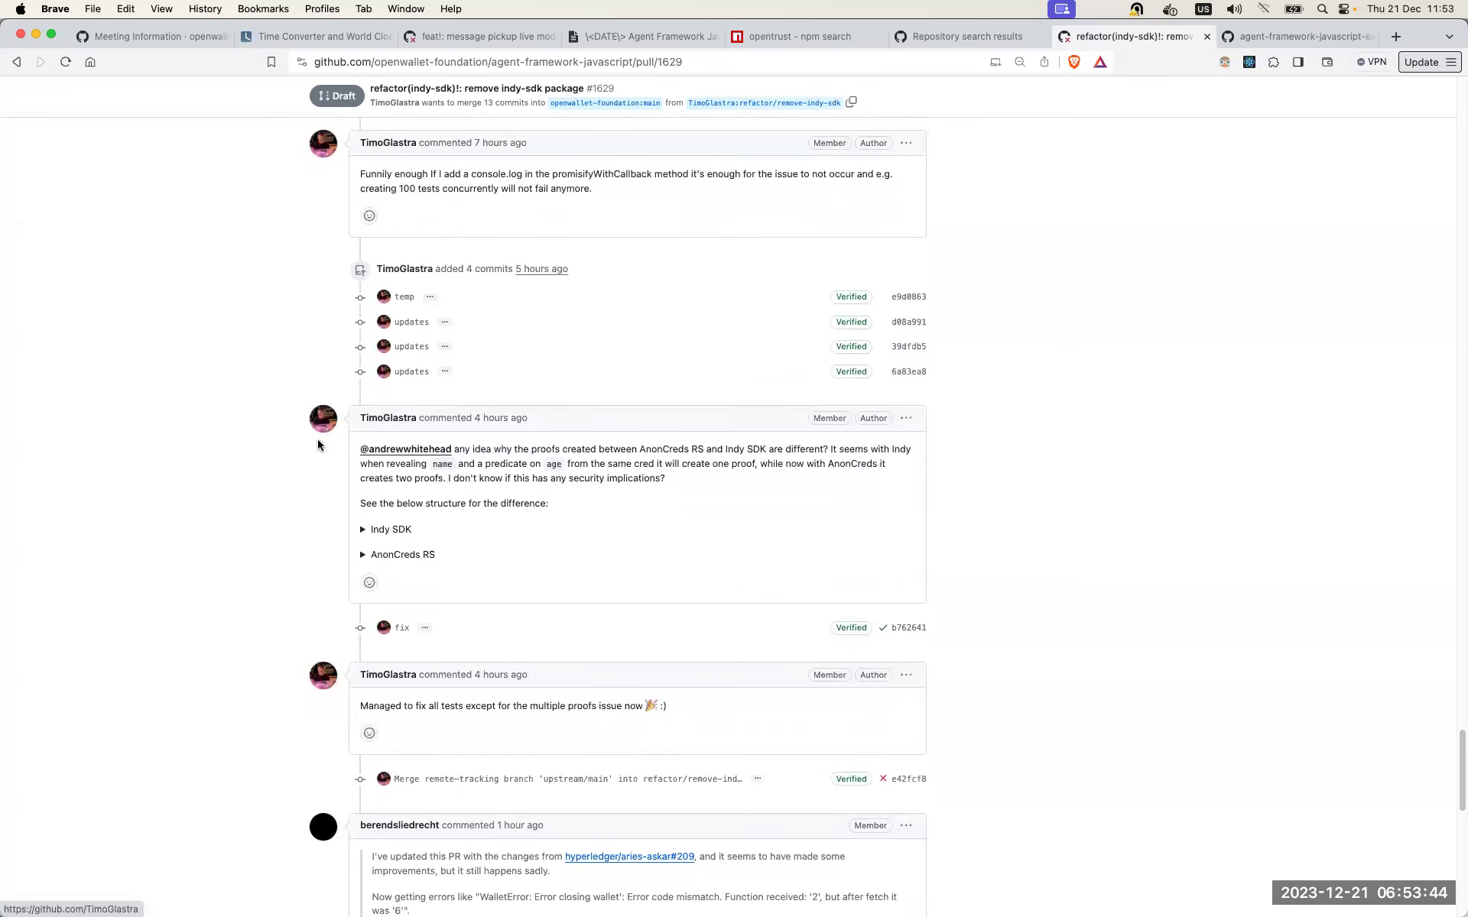
{"action": "scroll", "coordinate": [348, 531], "scroll_direction": "down", "scroll_amount": 6}
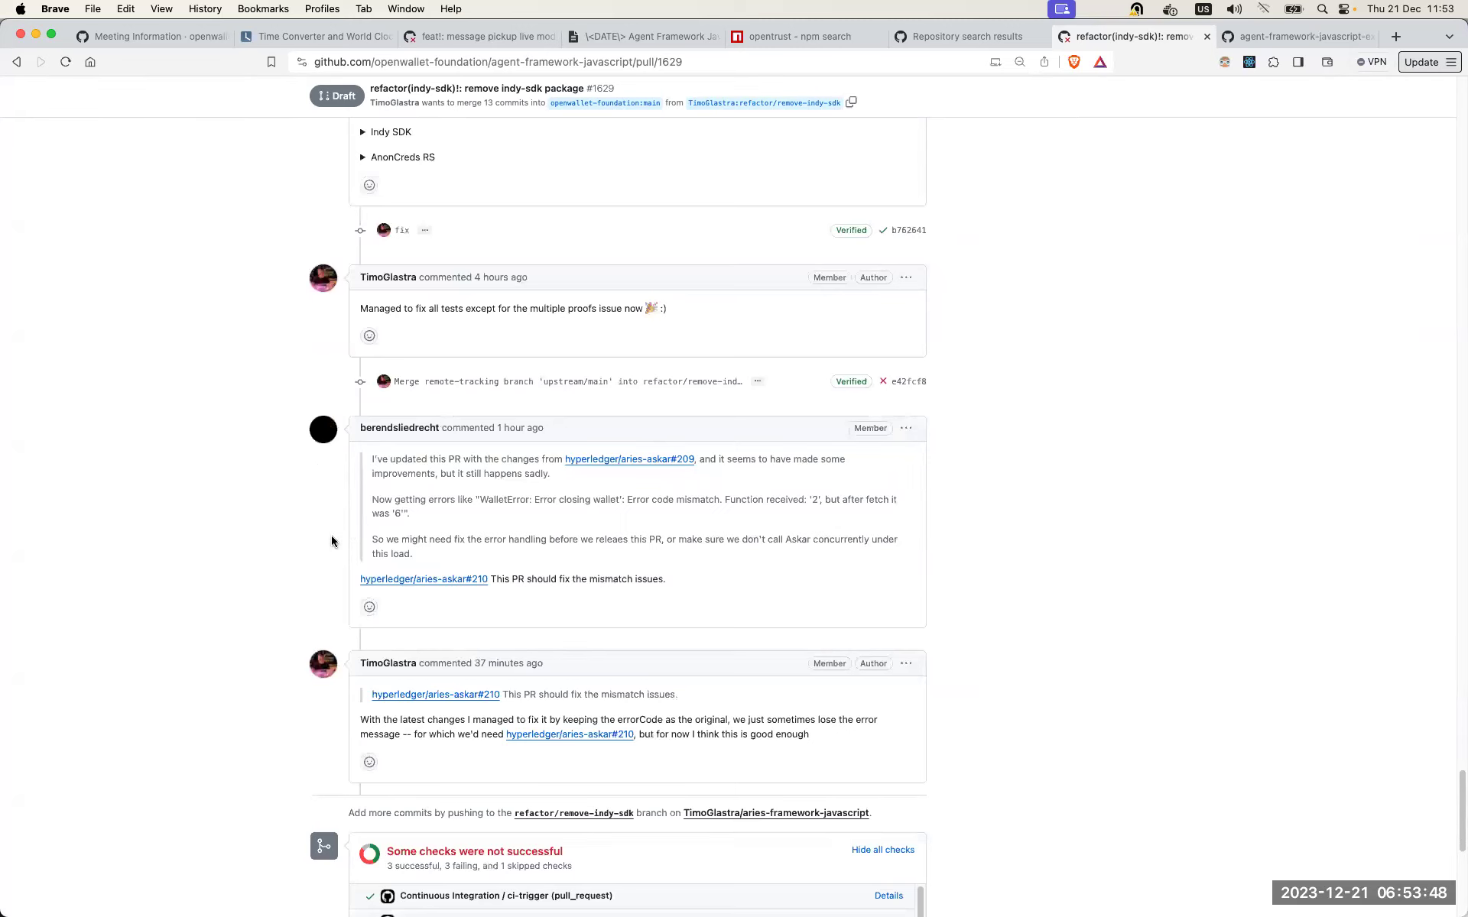
{"action": "scroll", "coordinate": [333, 539], "scroll_direction": "down", "scroll_amount": 1}
{"action": "scroll", "coordinate": [331, 541], "scroll_direction": "down", "scroll_amount": 1}
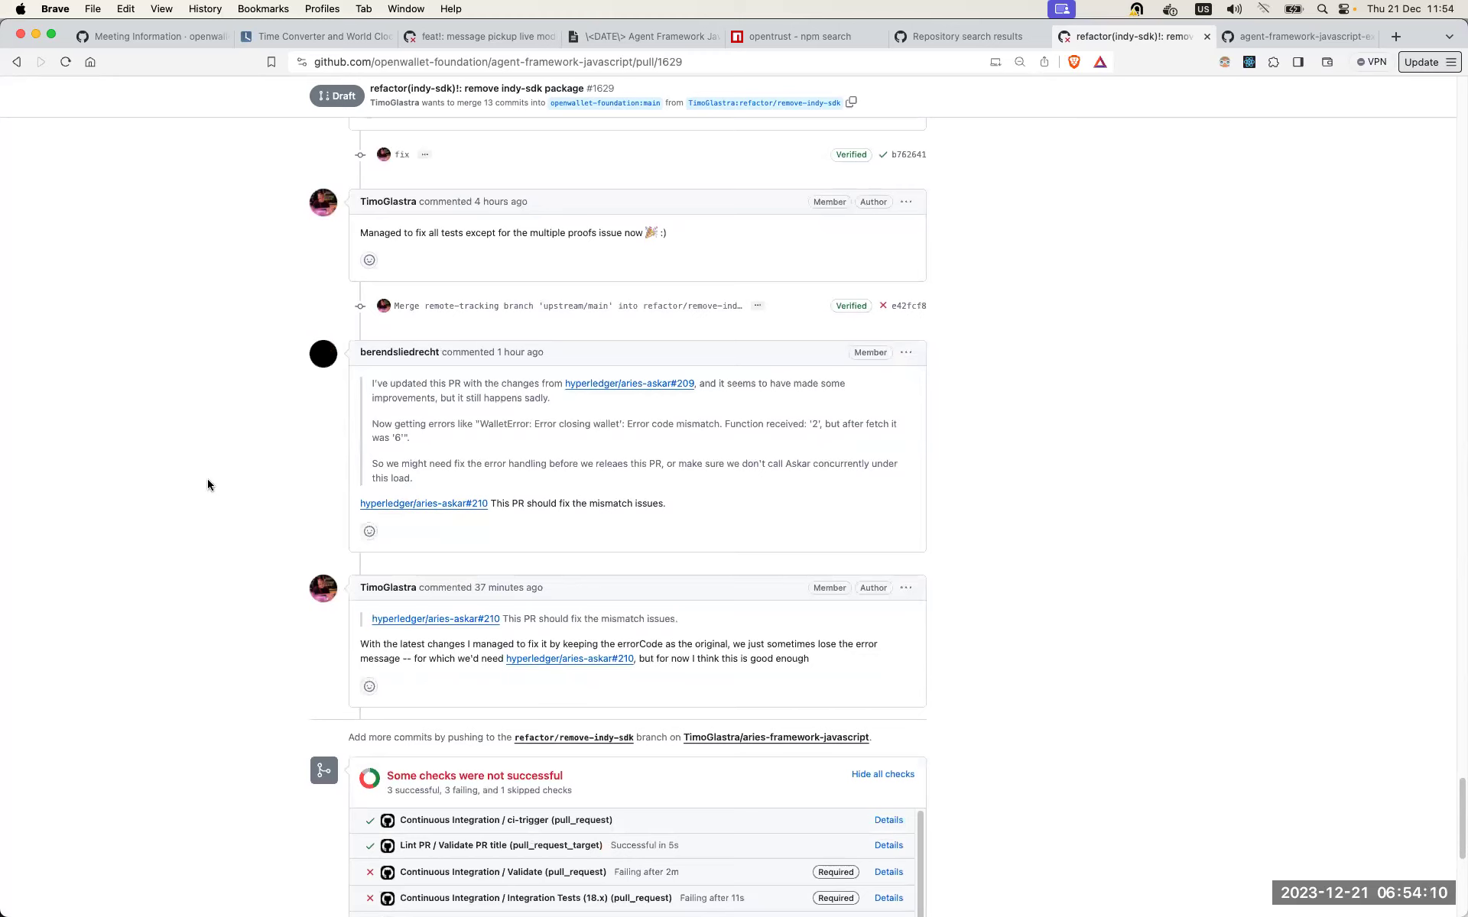
Step: Expand the AnonCreds RS structure in the comment about differing proofs and examine its proofs list
{"action": "scroll", "coordinate": [241, 520], "scroll_direction": "up", "scroll_amount": 5}
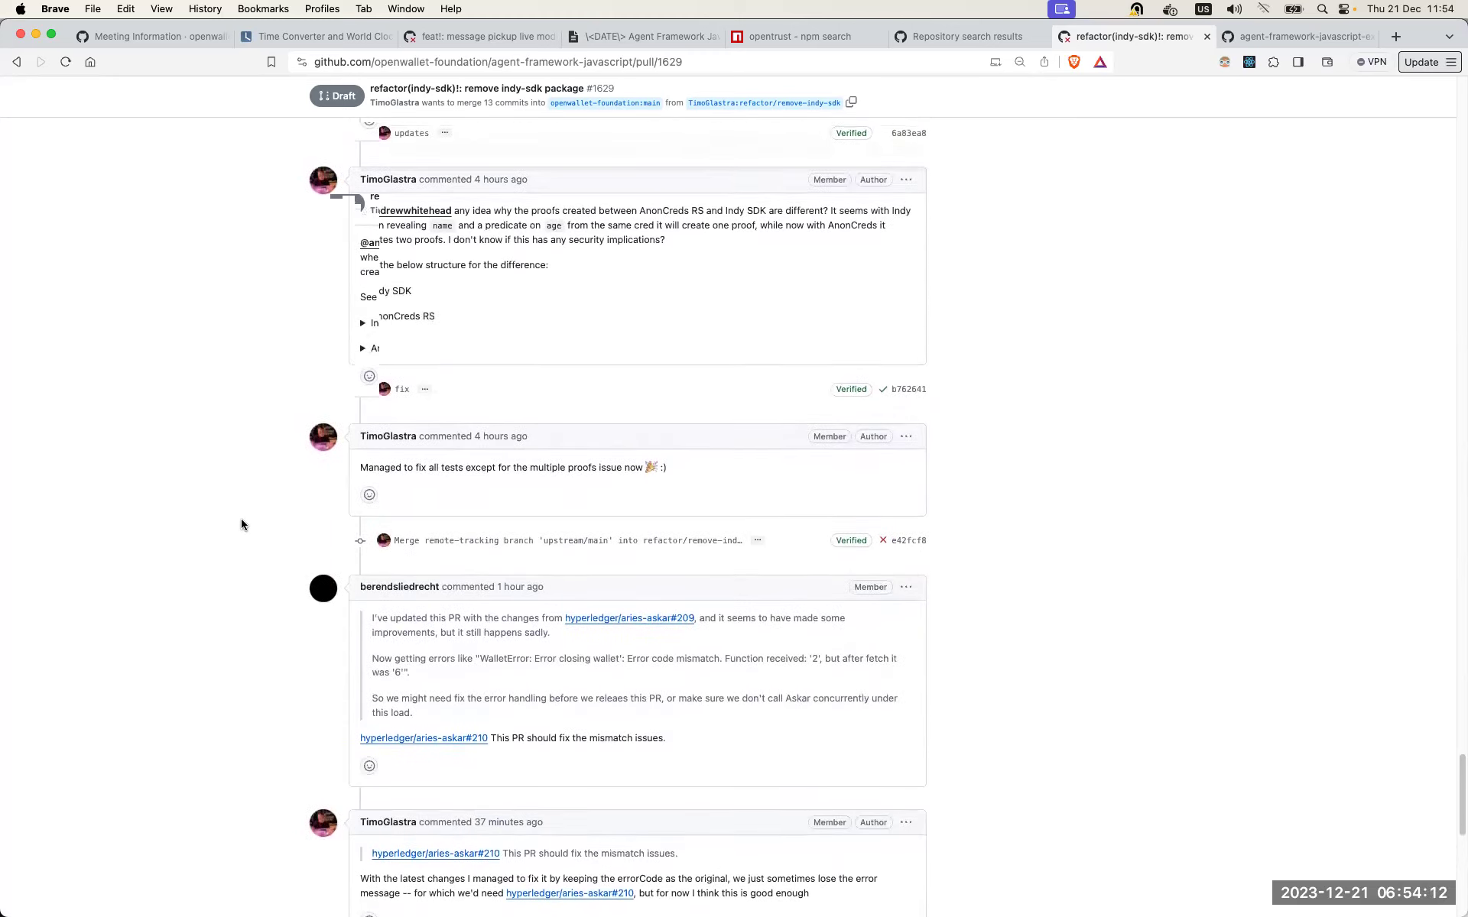
{"action": "left_click", "coordinate": [362, 319]}
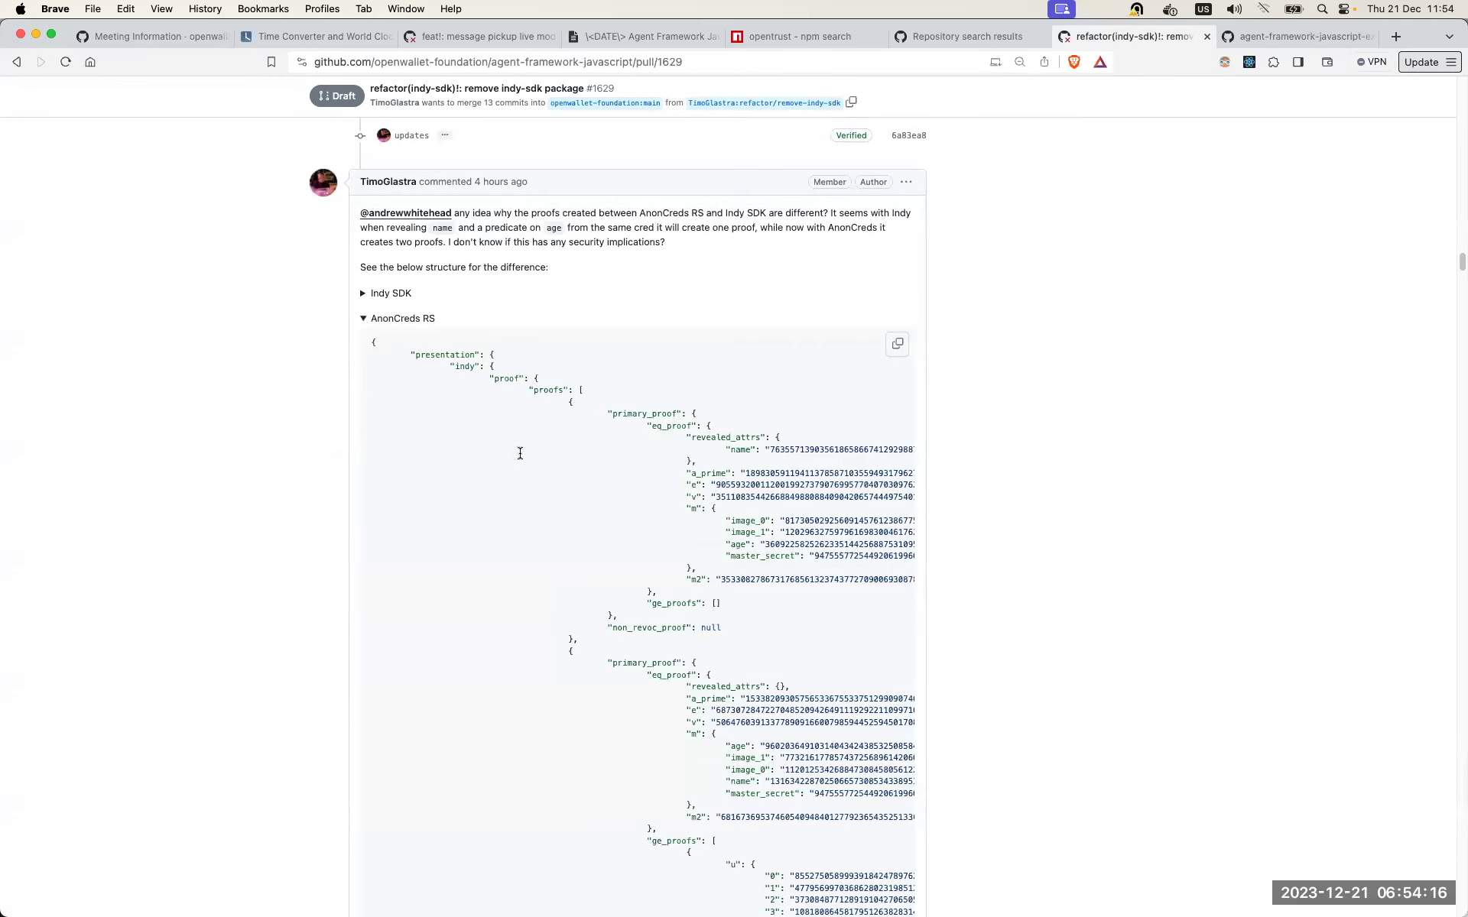
{"action": "scroll", "coordinate": [529, 476], "scroll_direction": "down", "scroll_amount": 3}
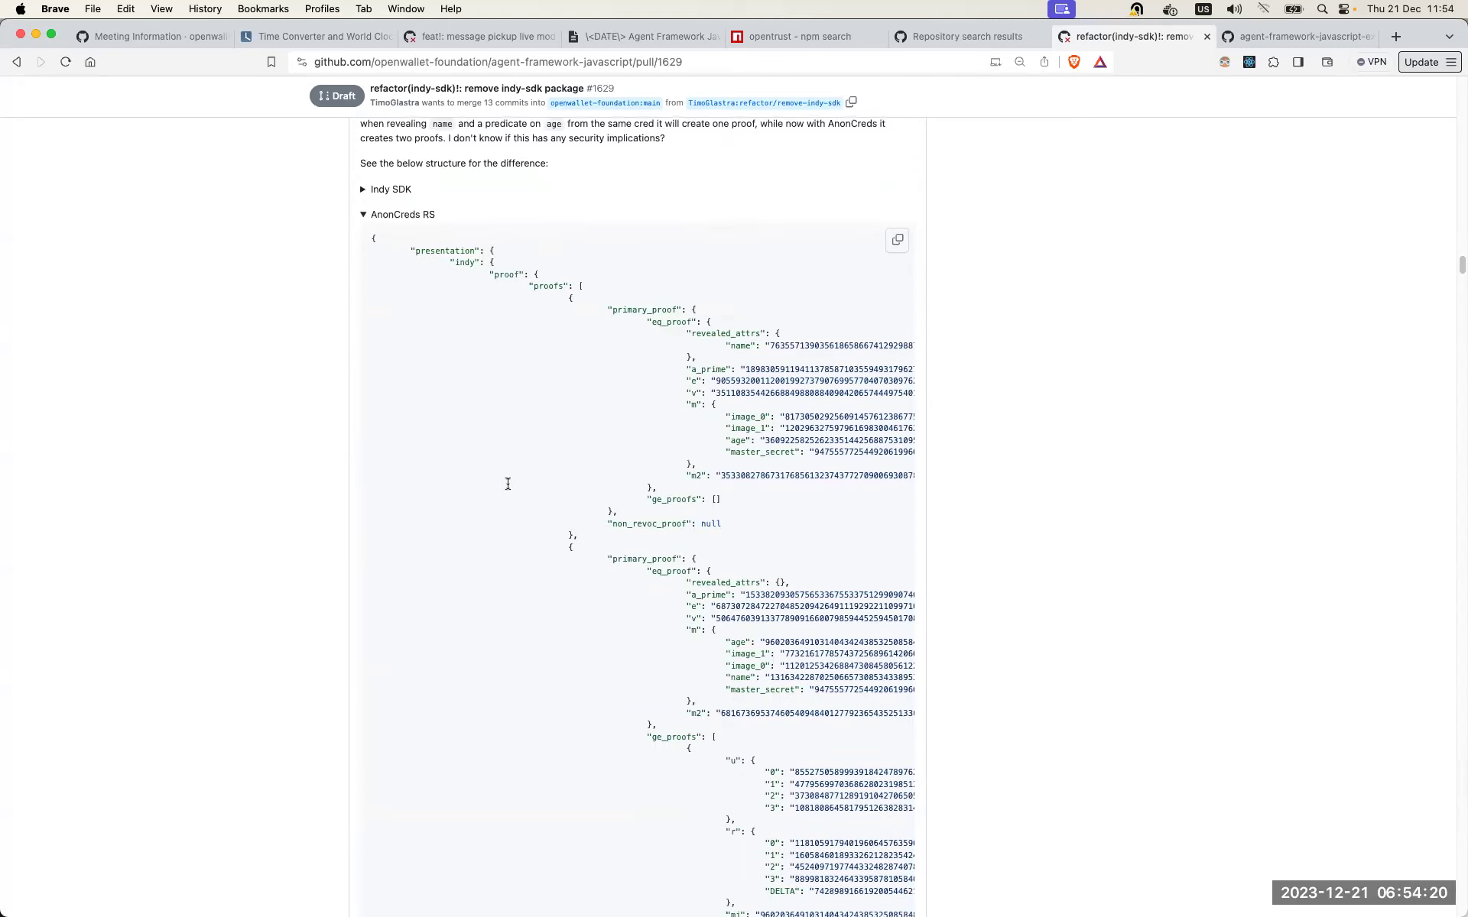
{"action": "scroll", "coordinate": [394, 299], "scroll_direction": "up", "scroll_amount": 4}
Step: Expand the Indy SDK structure and examine its proofs for comparison, then collapse both the Indy SDK and AnonCreds RS structures
{"action": "left_click", "coordinate": [363, 316]}
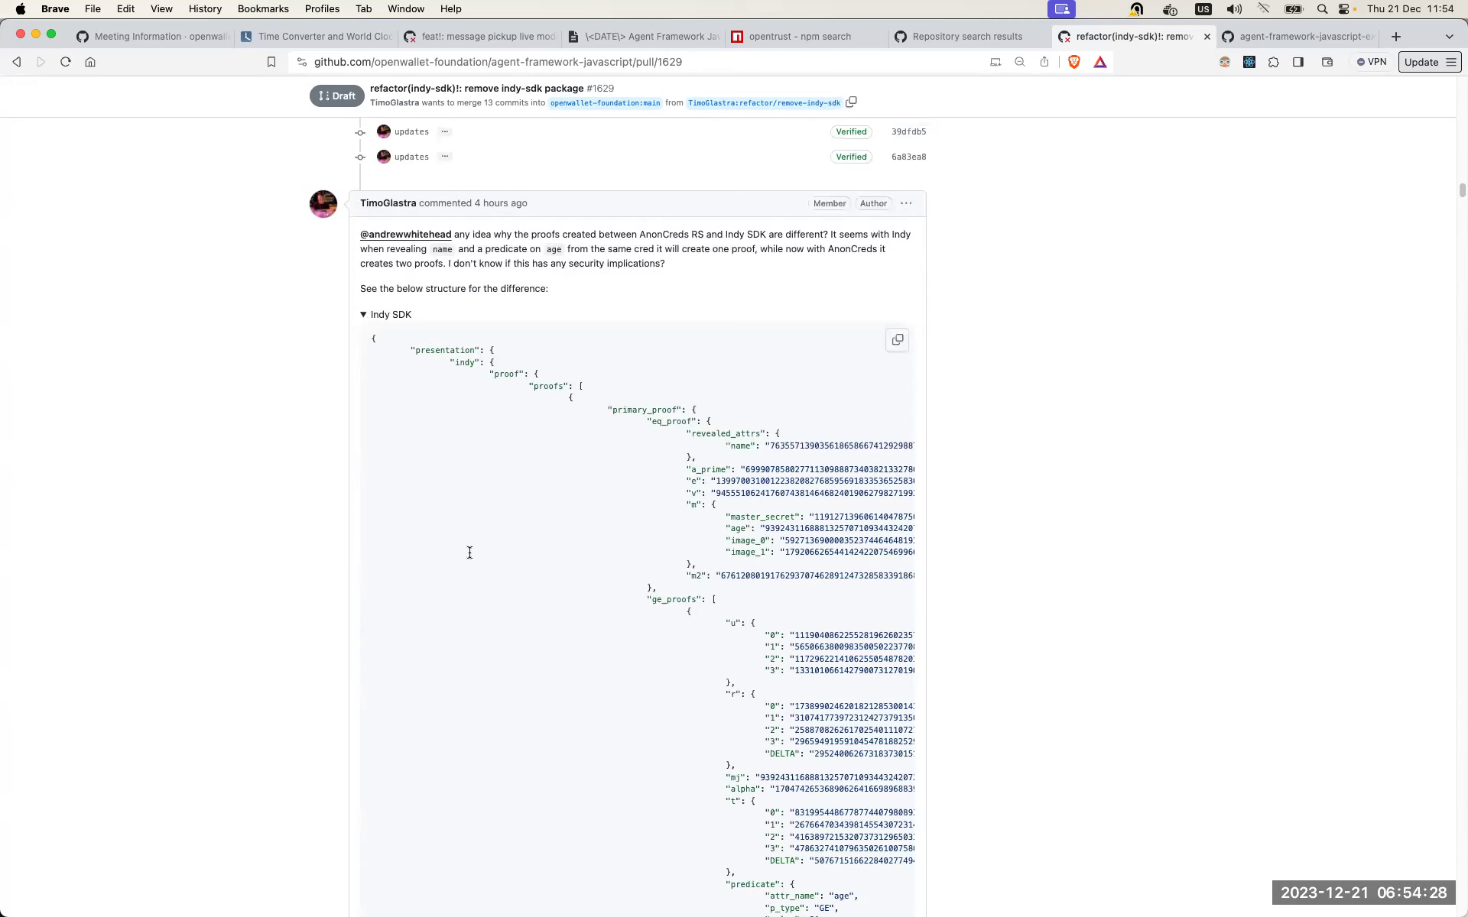
{"action": "scroll", "coordinate": [468, 550], "scroll_direction": "down", "scroll_amount": 2}
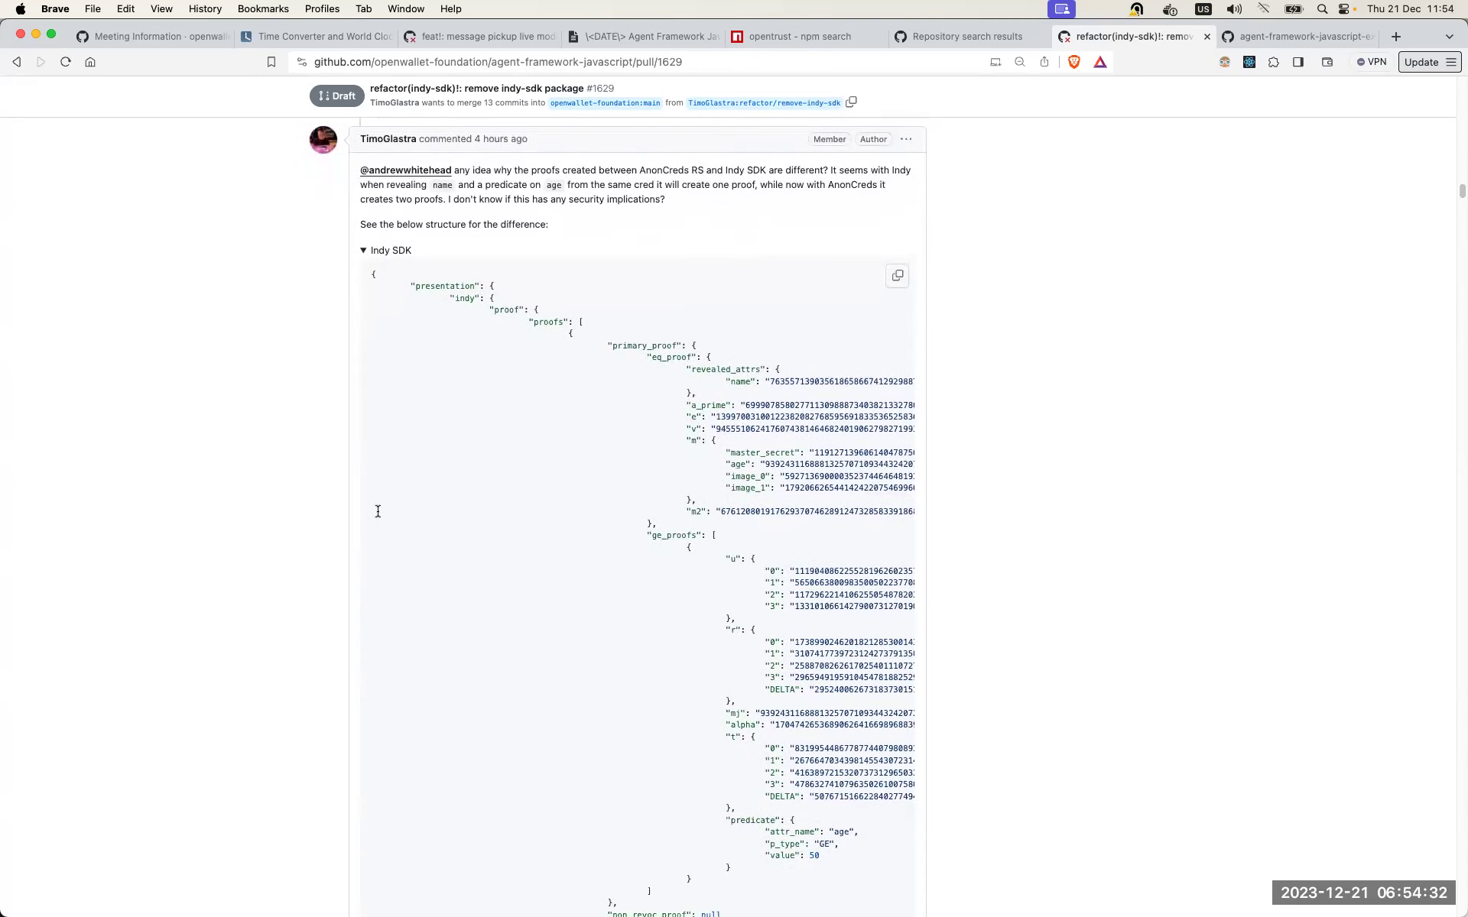
{"action": "scroll", "coordinate": [470, 552], "scroll_direction": "down", "scroll_amount": 10}
{"action": "scroll", "coordinate": [469, 554], "scroll_direction": "up", "scroll_amount": 2}
{"action": "scroll", "coordinate": [469, 552], "scroll_direction": "up", "scroll_amount": 2}
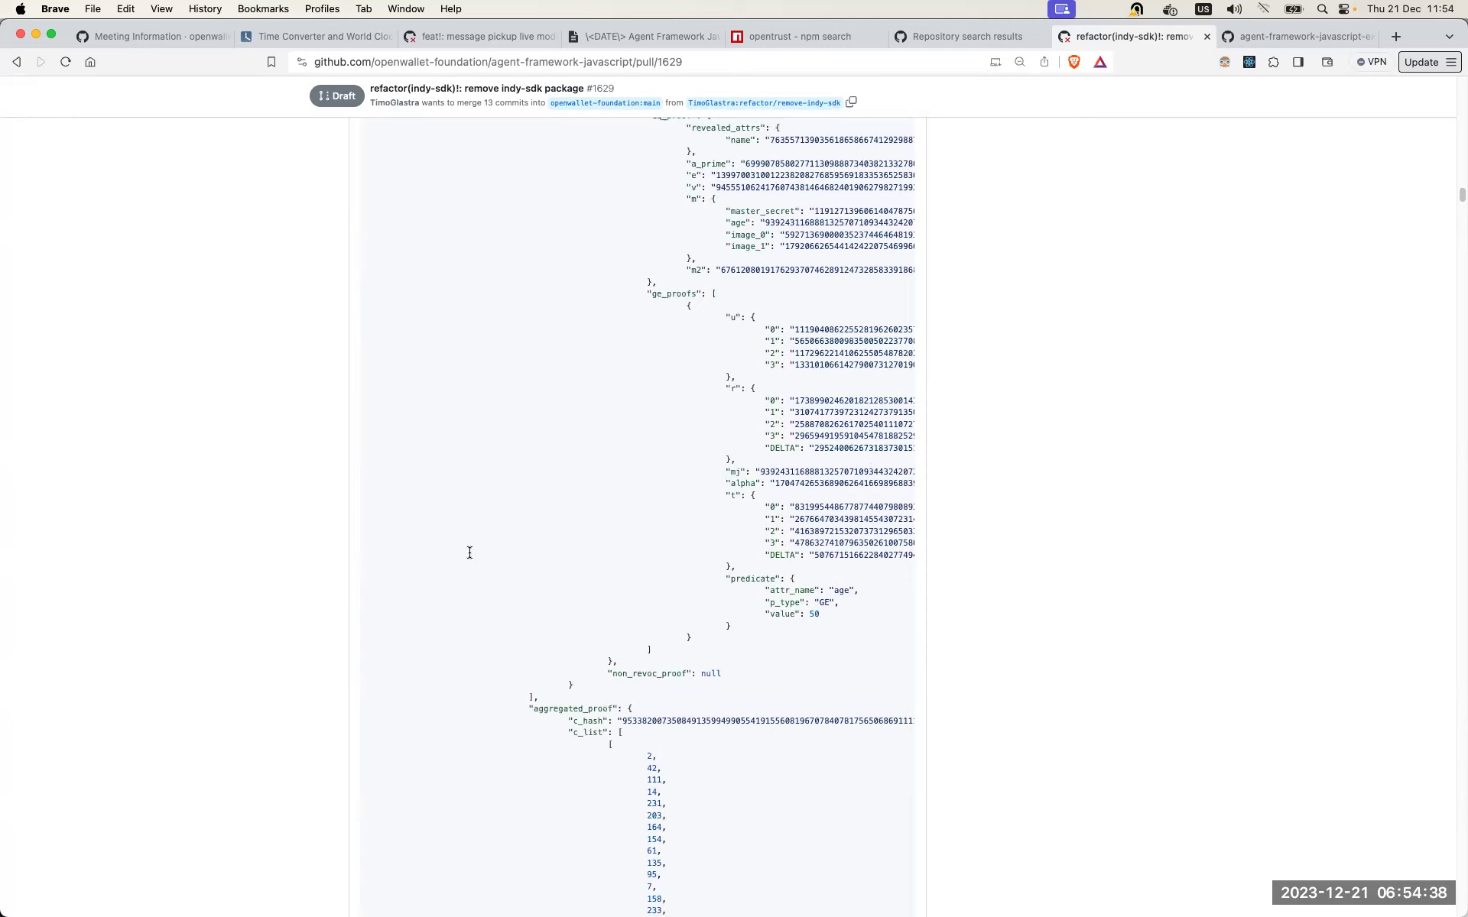
{"action": "scroll", "coordinate": [469, 552], "scroll_direction": "down", "scroll_amount": 3}
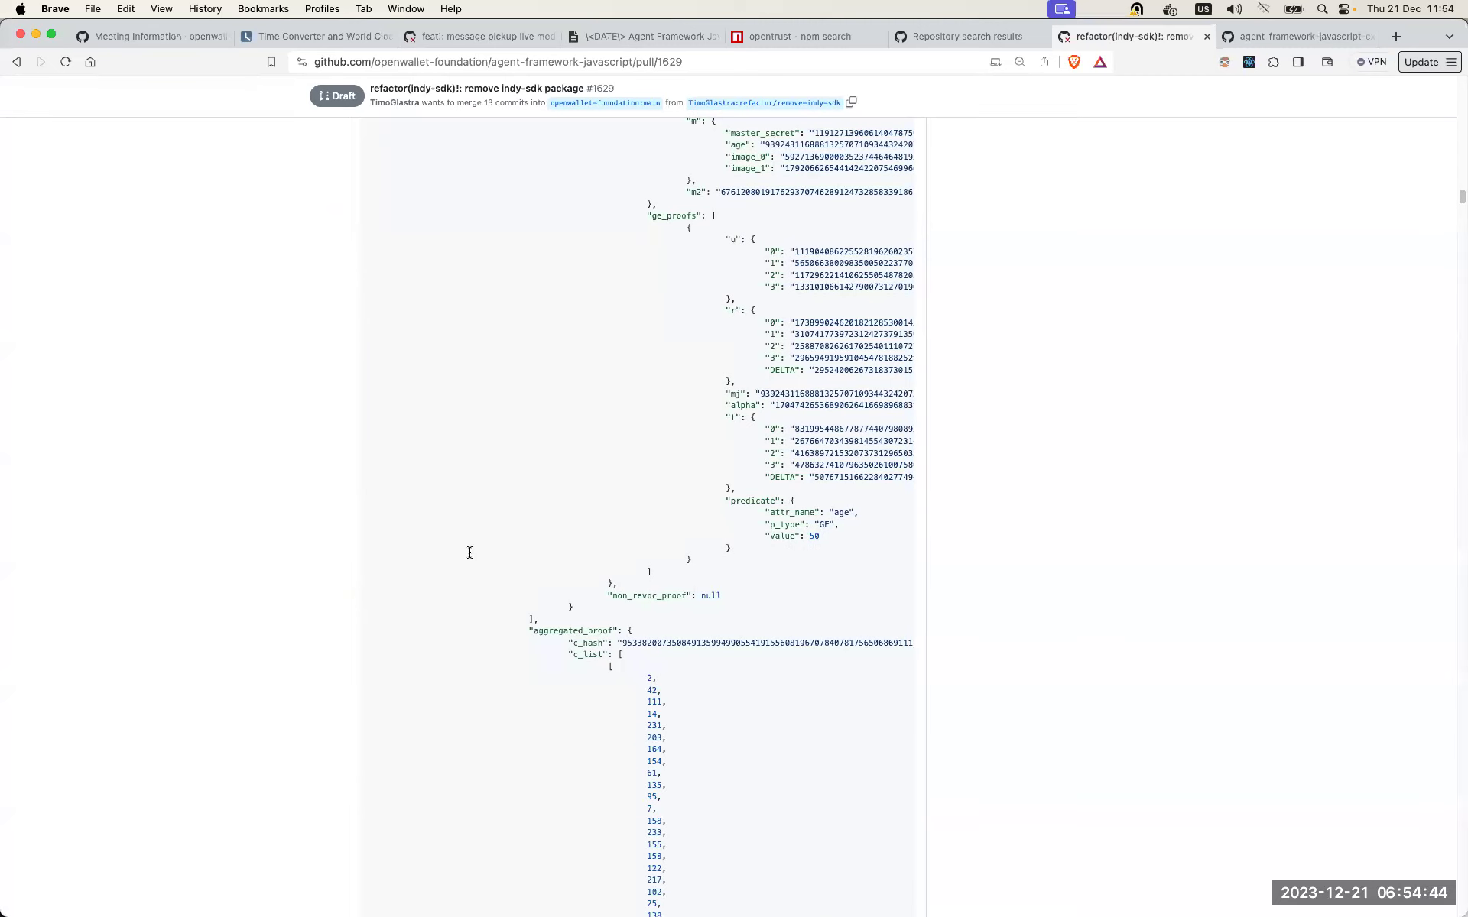
{"action": "scroll", "coordinate": [469, 552], "scroll_direction": "up", "scroll_amount": 5}
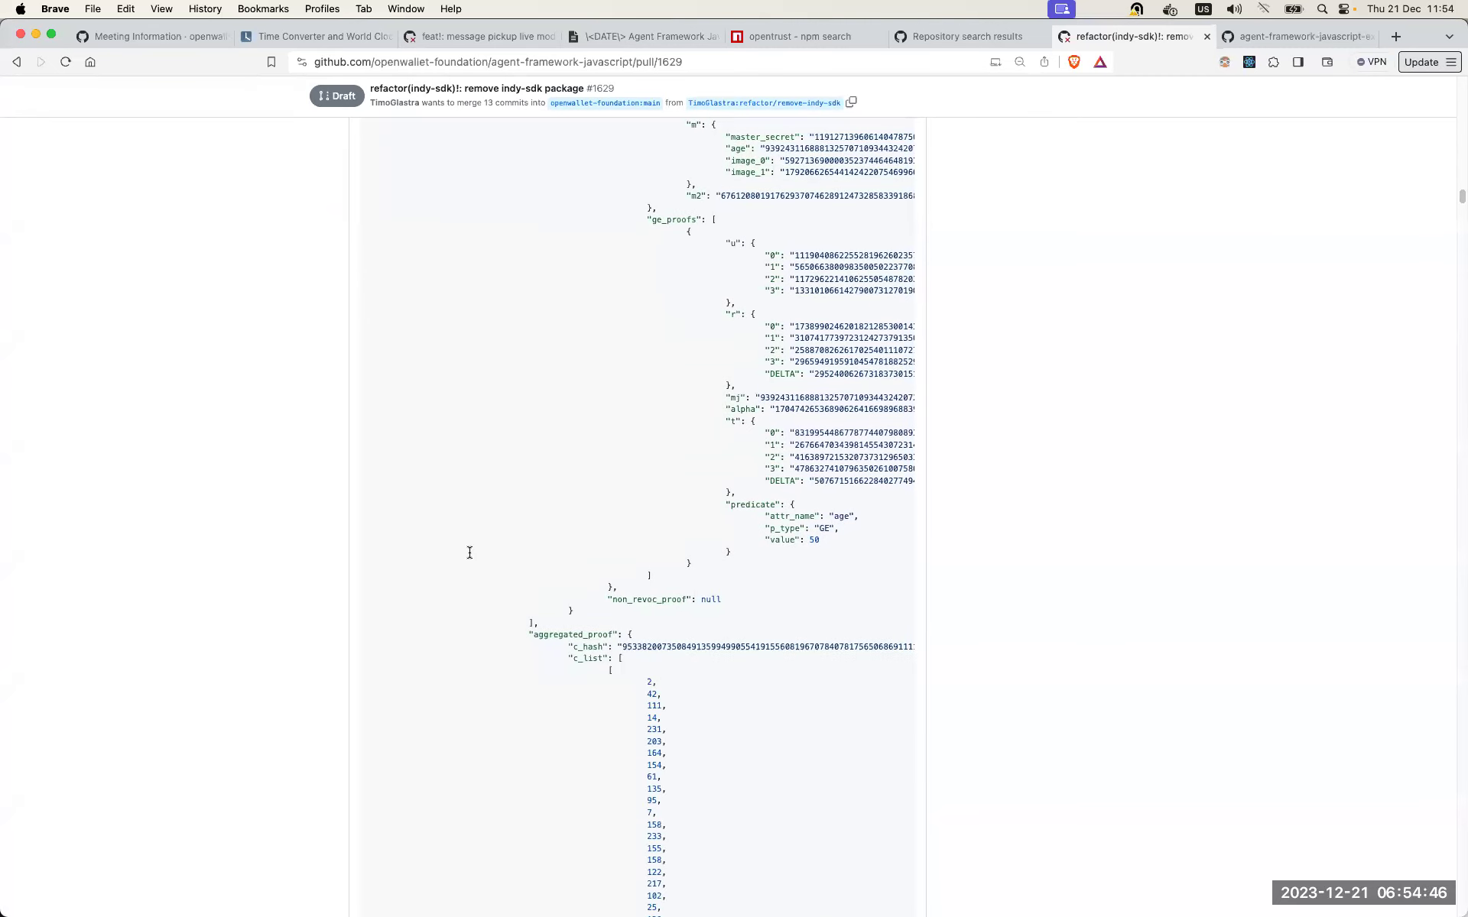
{"action": "scroll", "coordinate": [470, 552], "scroll_direction": "up", "scroll_amount": 2}
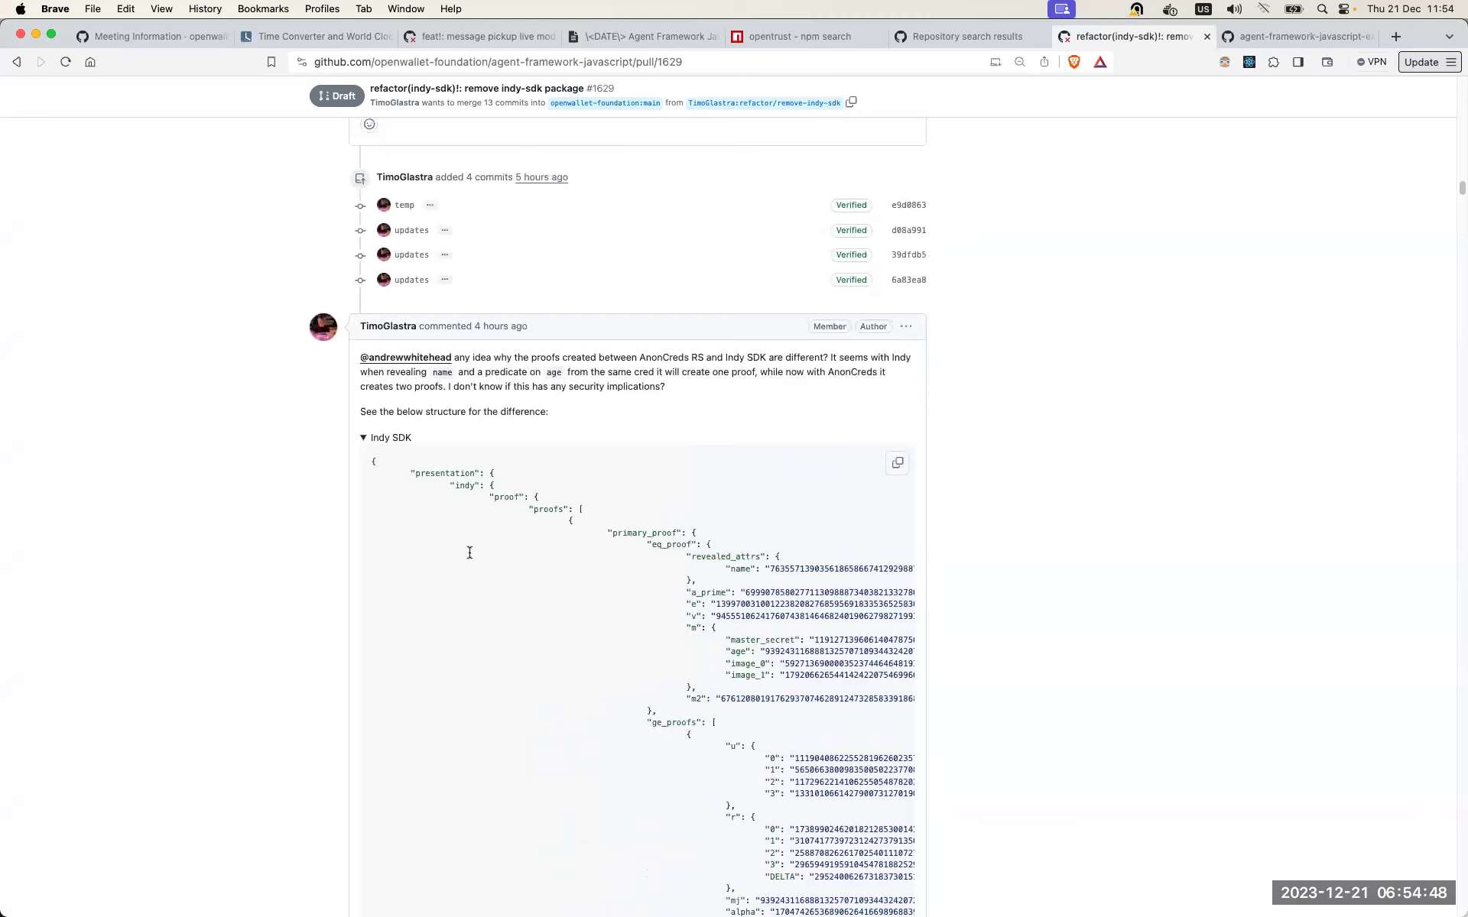
{"action": "left_click", "coordinate": [364, 442]}
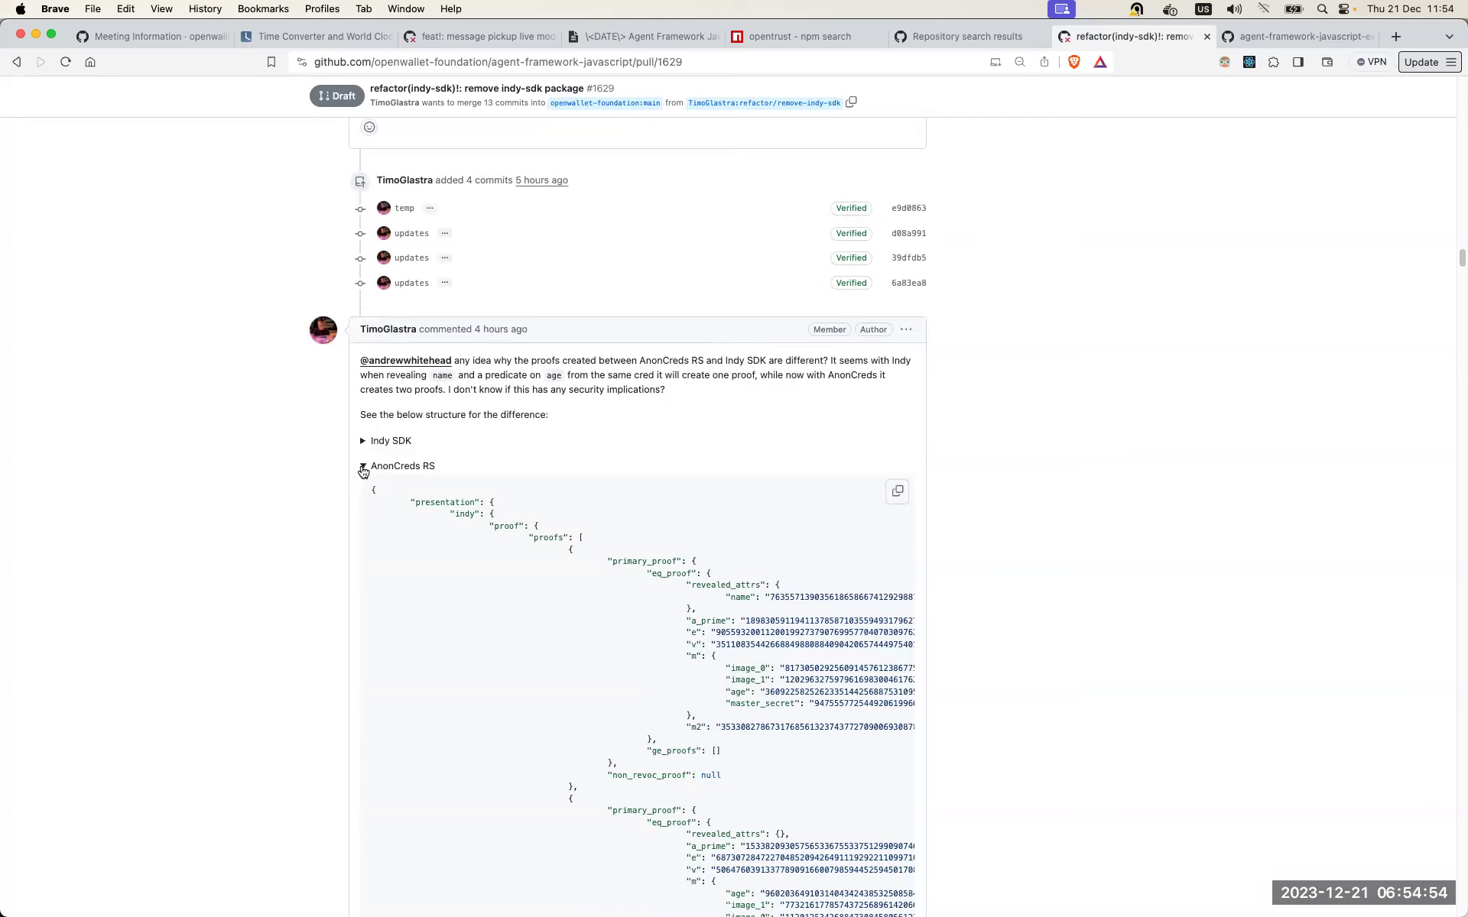
{"action": "left_click", "coordinate": [359, 468]}
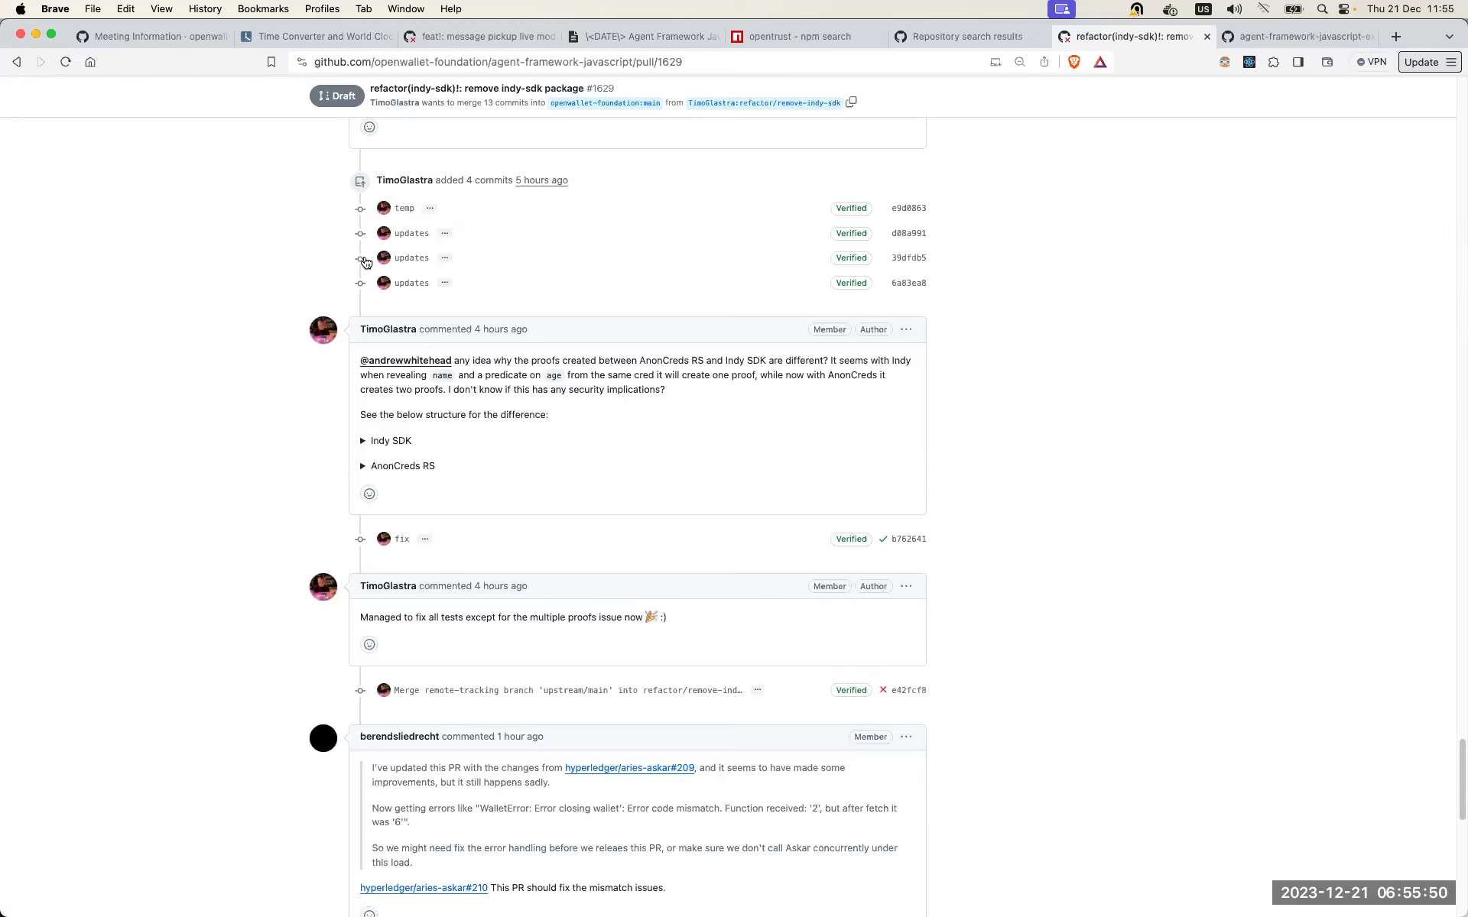
Step: Review the pull request's latest comments about the Askar error code mismatch and its list of checks
{"action": "scroll", "coordinate": [286, 378], "scroll_direction": "down", "scroll_amount": 7}
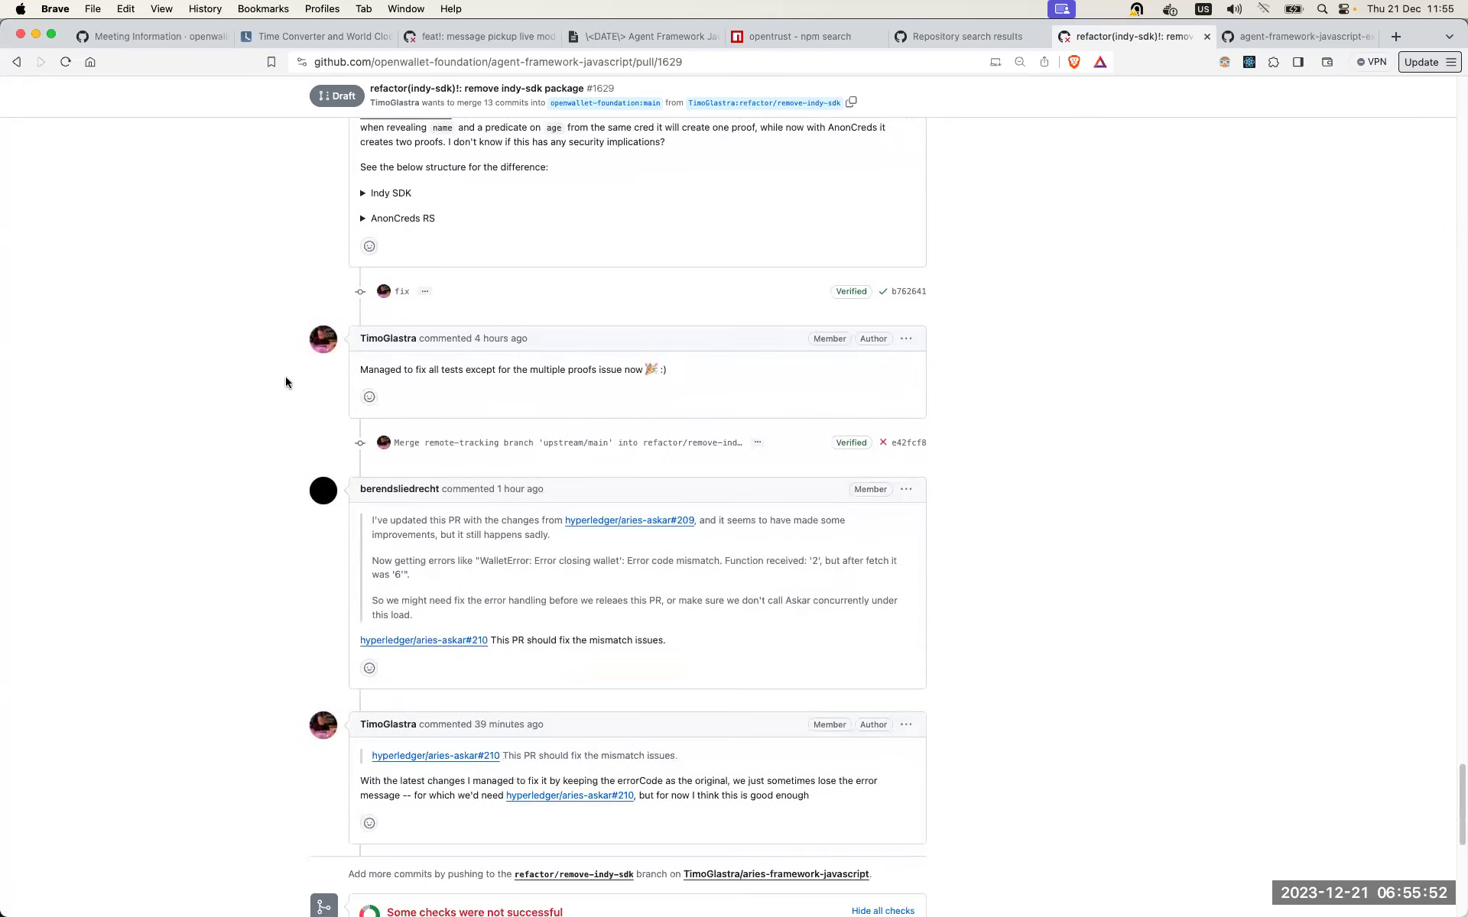
{"action": "scroll", "coordinate": [286, 378], "scroll_direction": "down", "scroll_amount": 2}
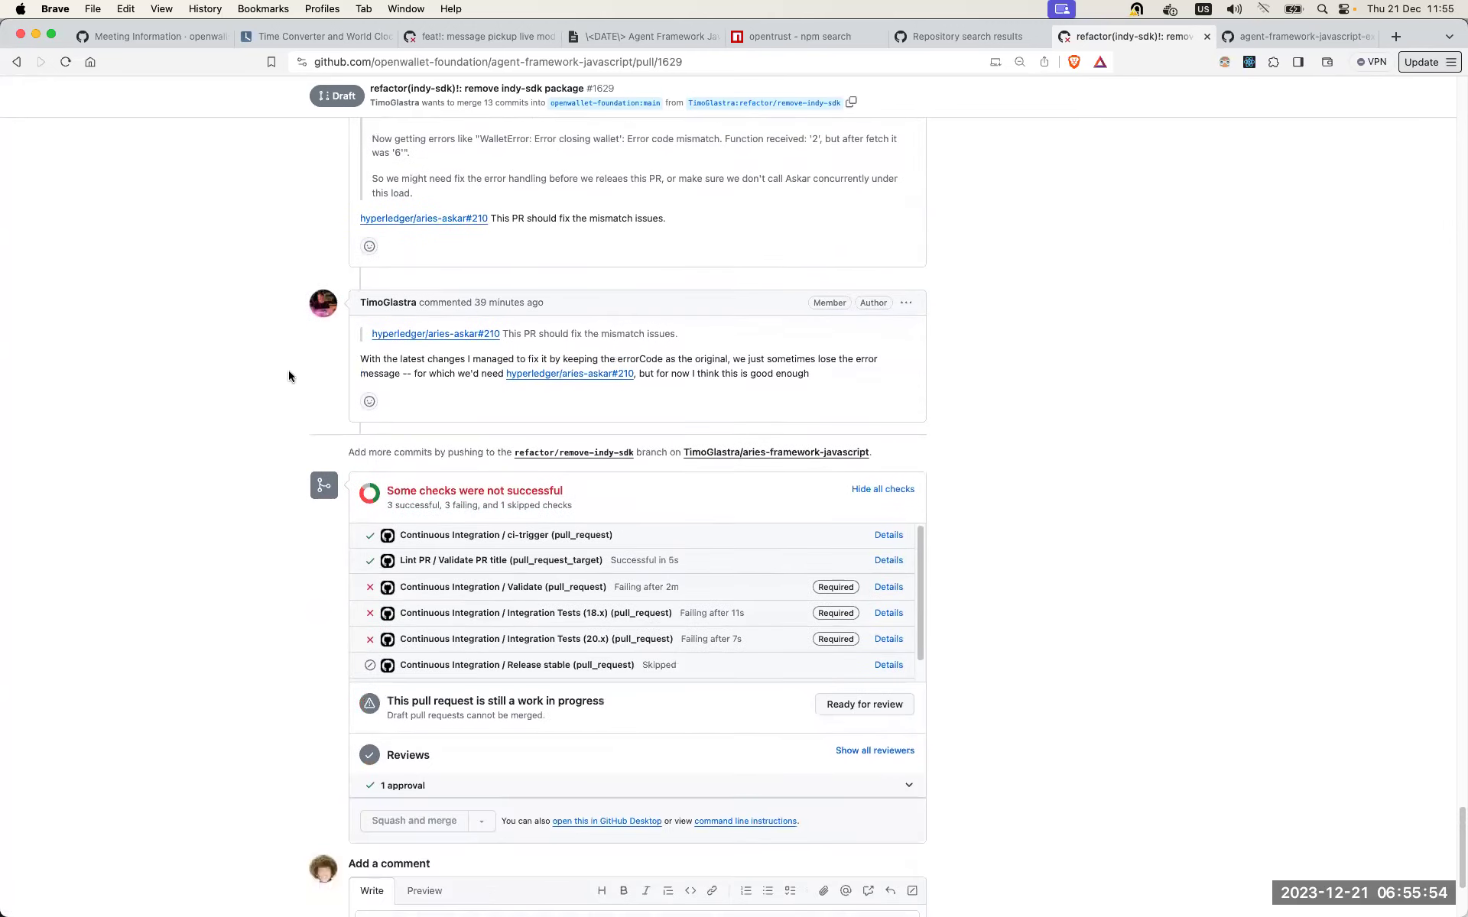
{"action": "scroll", "coordinate": [288, 371], "scroll_direction": "up", "scroll_amount": 4}
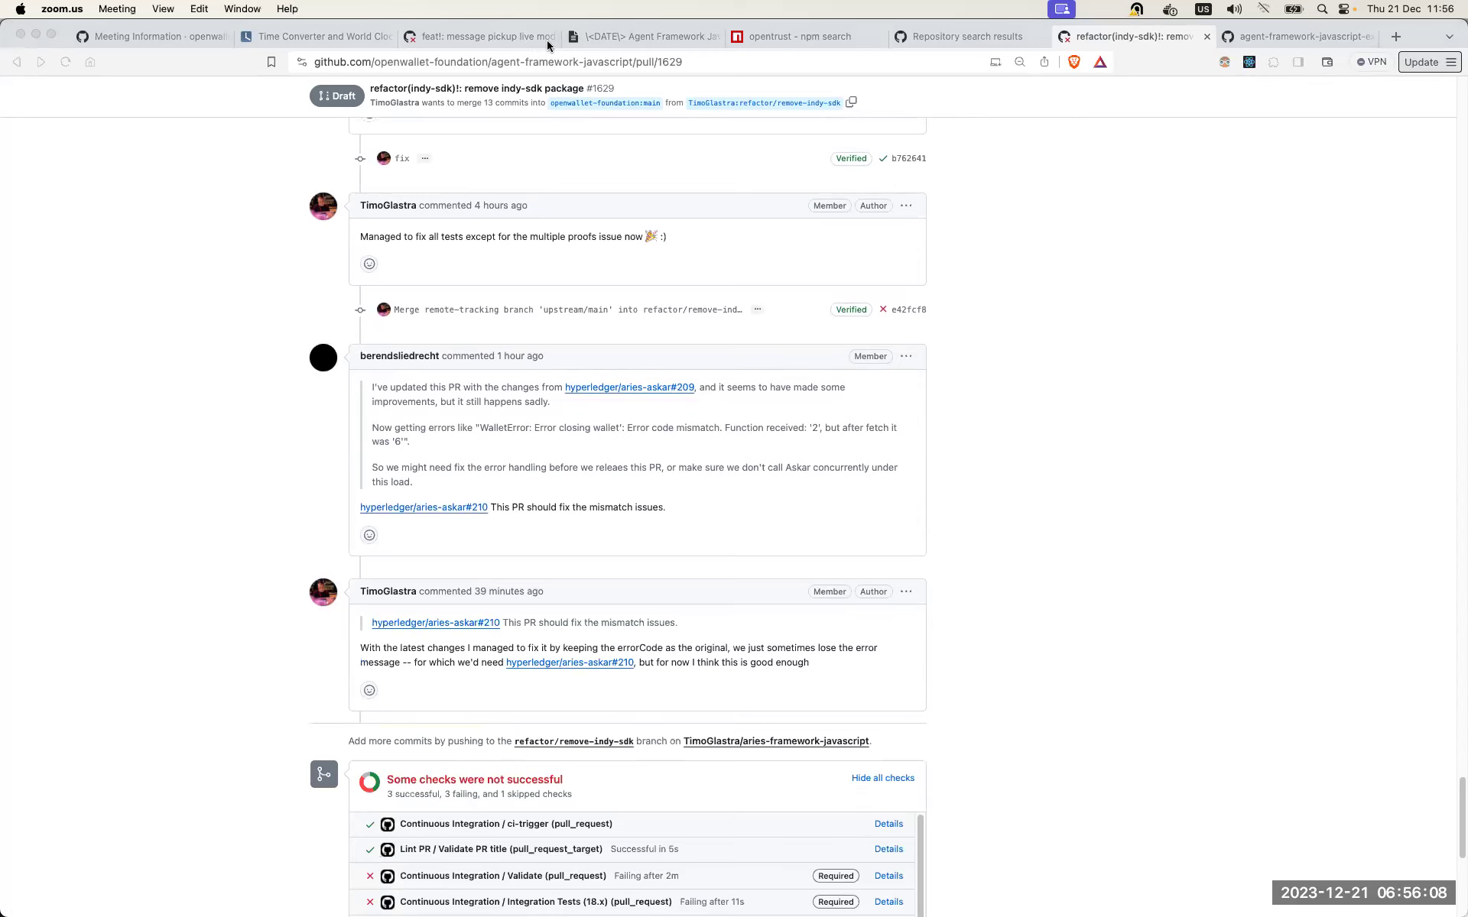
Step: Return to the Agent Framework JavaScript meeting notes and look over them from the agenda back up to the title
{"action": "left_click", "coordinate": [580, 36]}
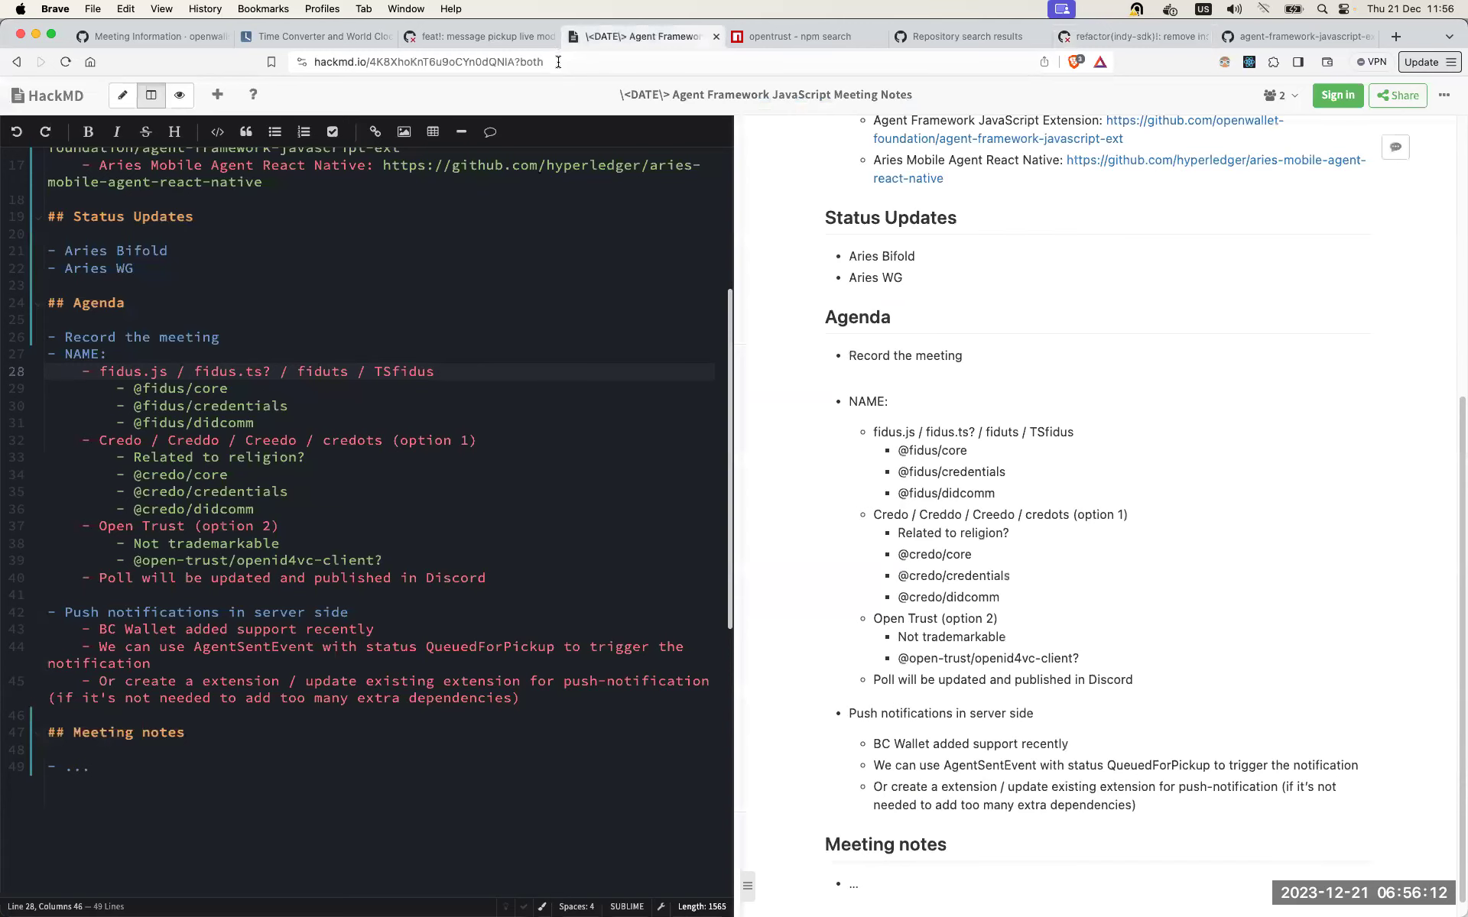
{"action": "scroll", "coordinate": [439, 250], "scroll_direction": "up", "scroll_amount": 5}
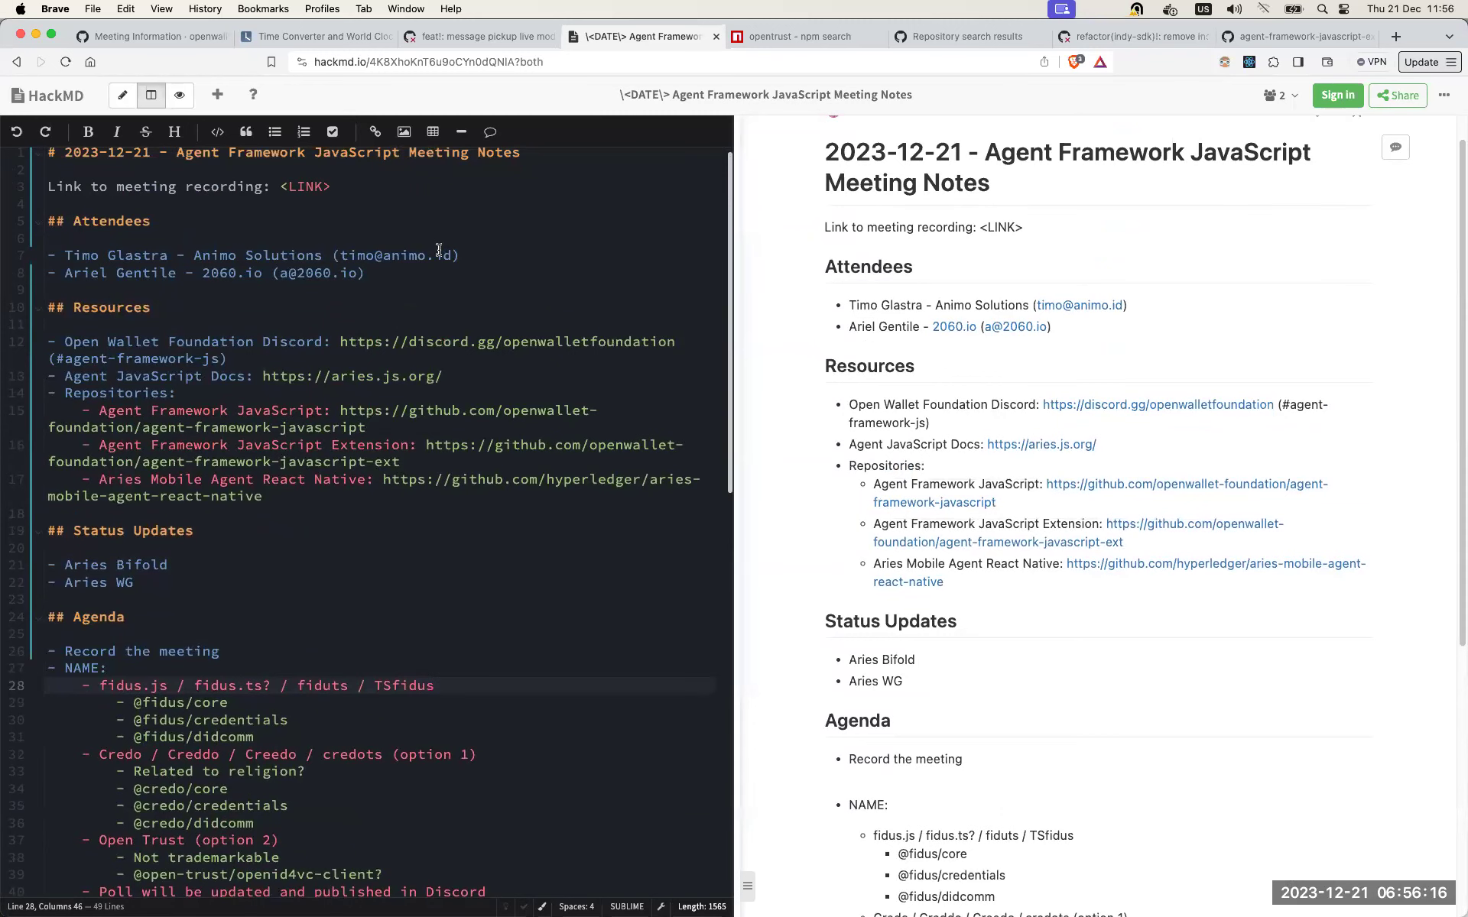
{"action": "scroll", "coordinate": [439, 250], "scroll_direction": "up", "scroll_amount": 1}
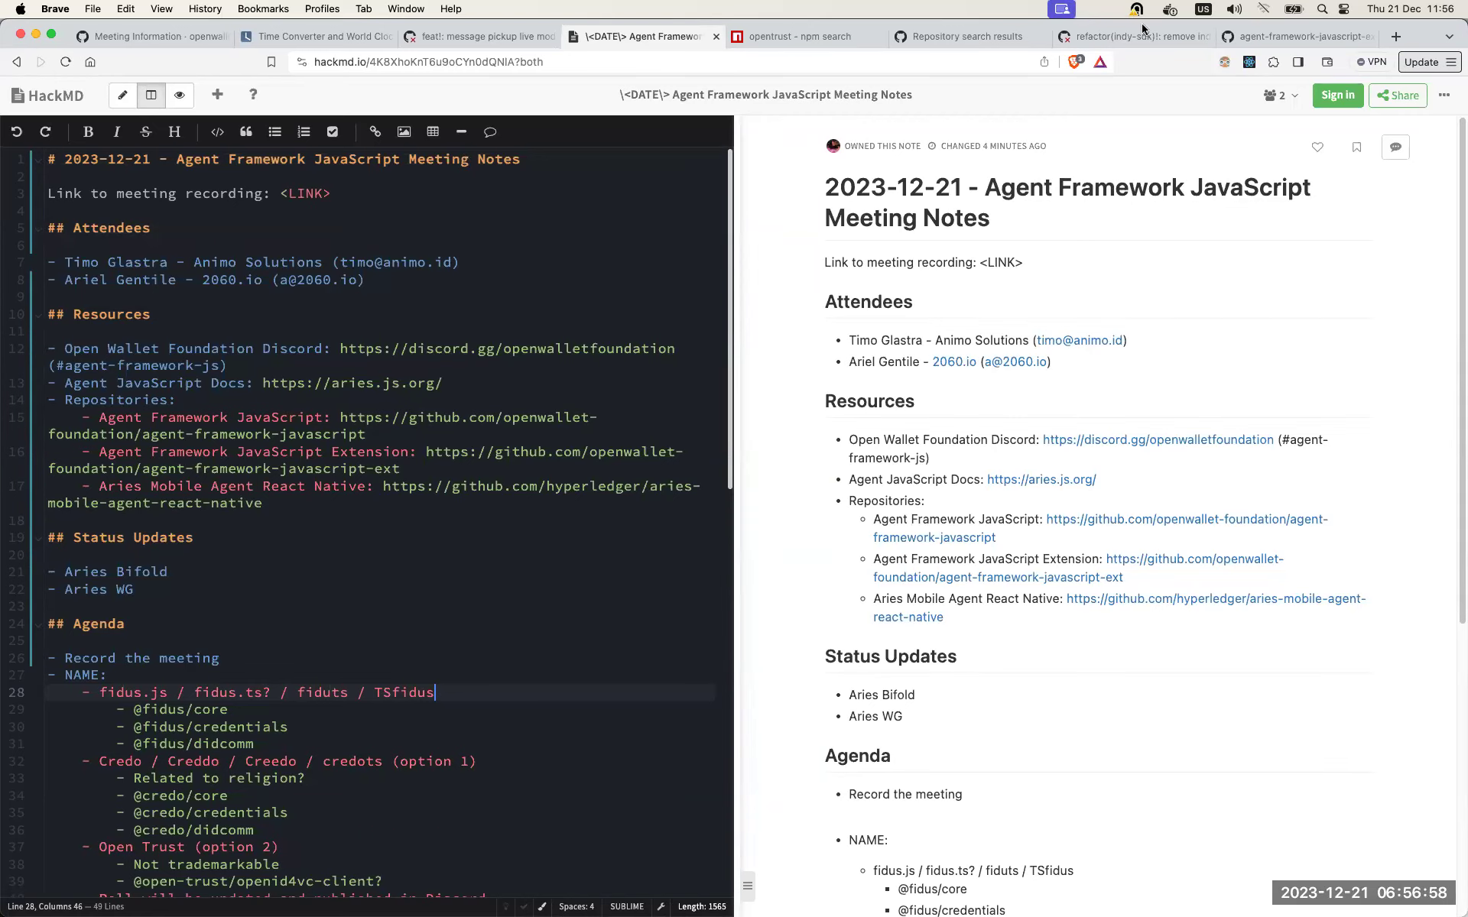
Step: Go from the agent-framework-javascript-ext repository to the agent-framework-javascript repository and open its issues list
{"action": "left_click", "coordinate": [1284, 36]}
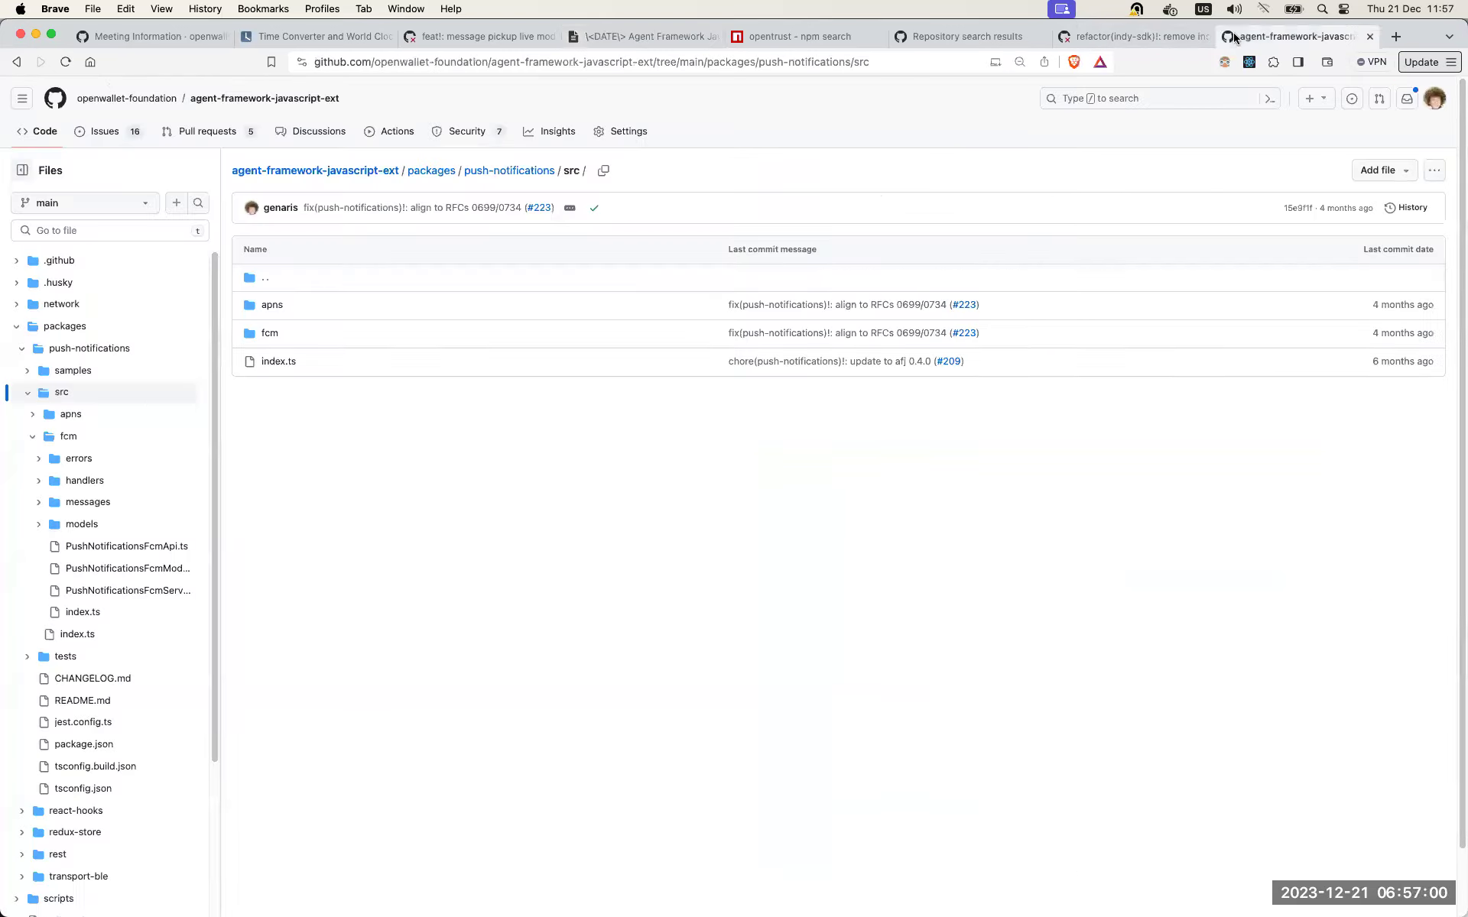
{"action": "left_click", "coordinate": [105, 128]}
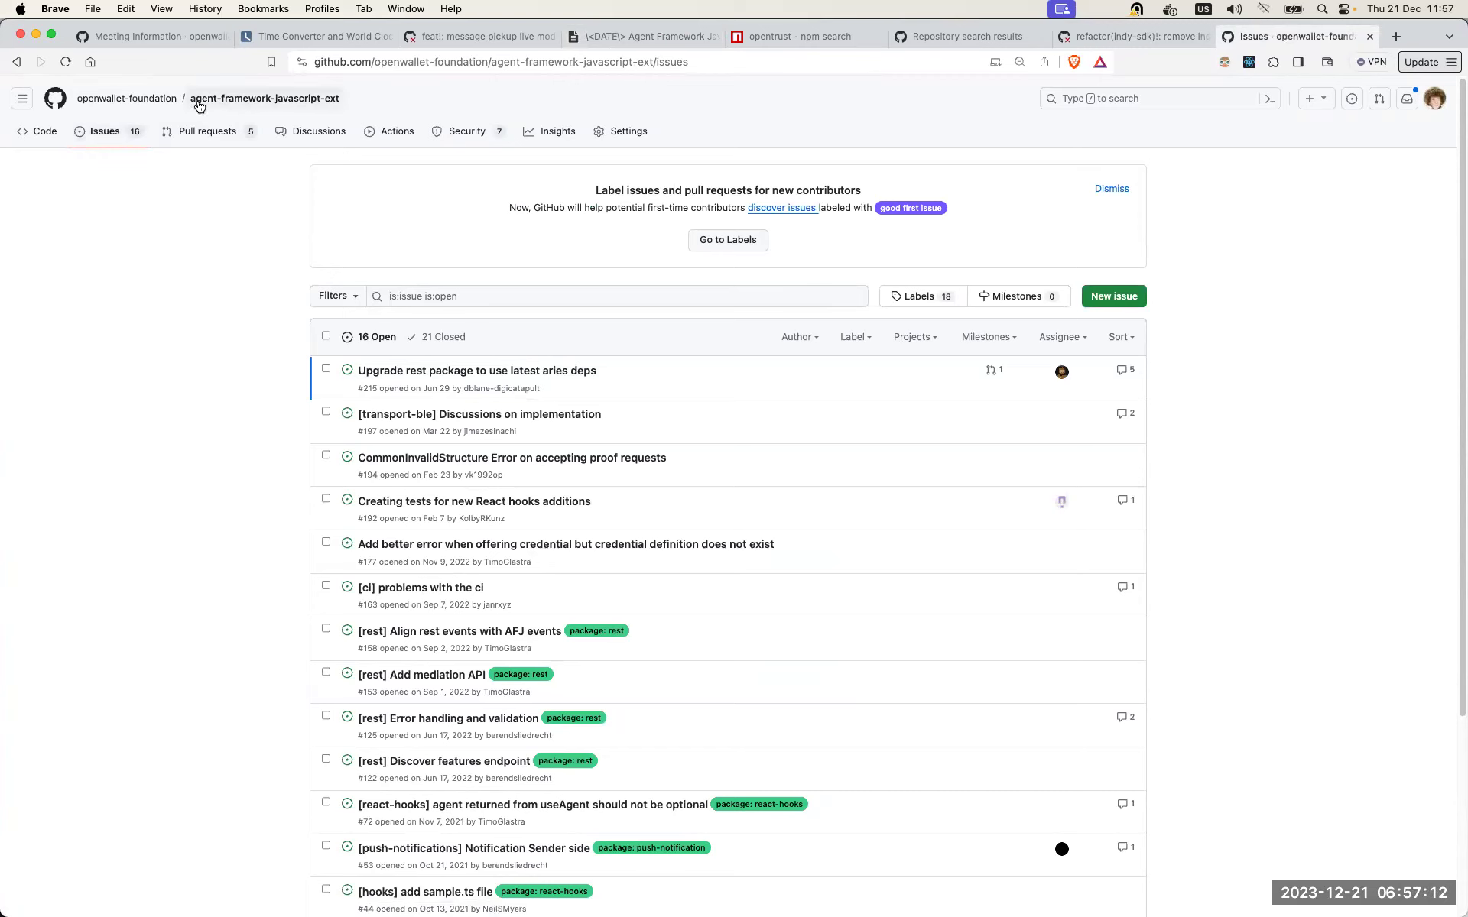
{"action": "left_click", "coordinate": [496, 60]}
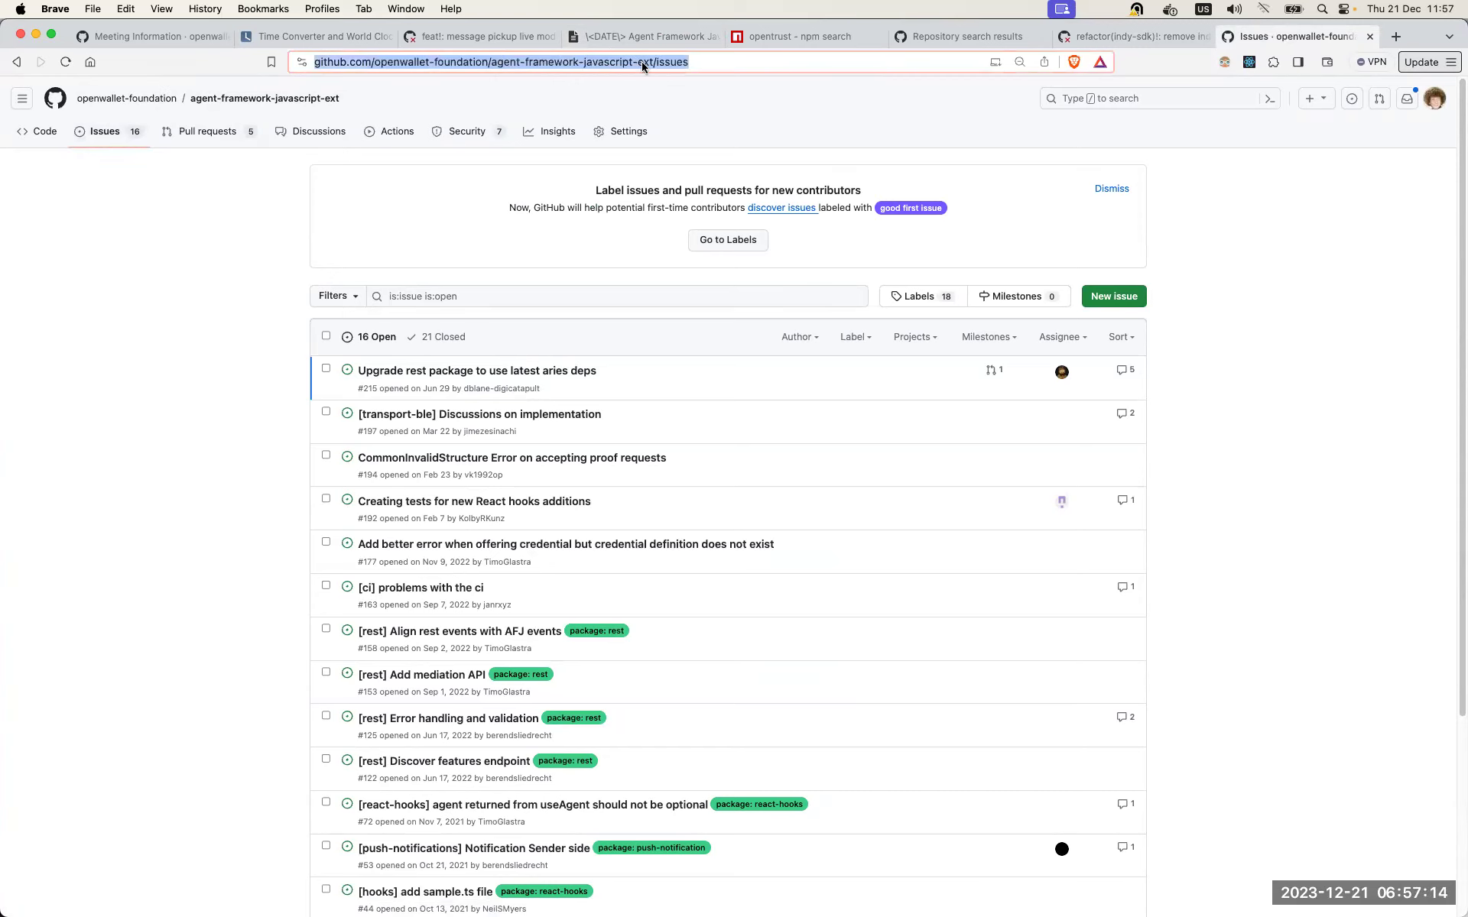
{"action": "left_click", "coordinate": [678, 62]}
{"action": "key", "text": "shift+super+Right"}
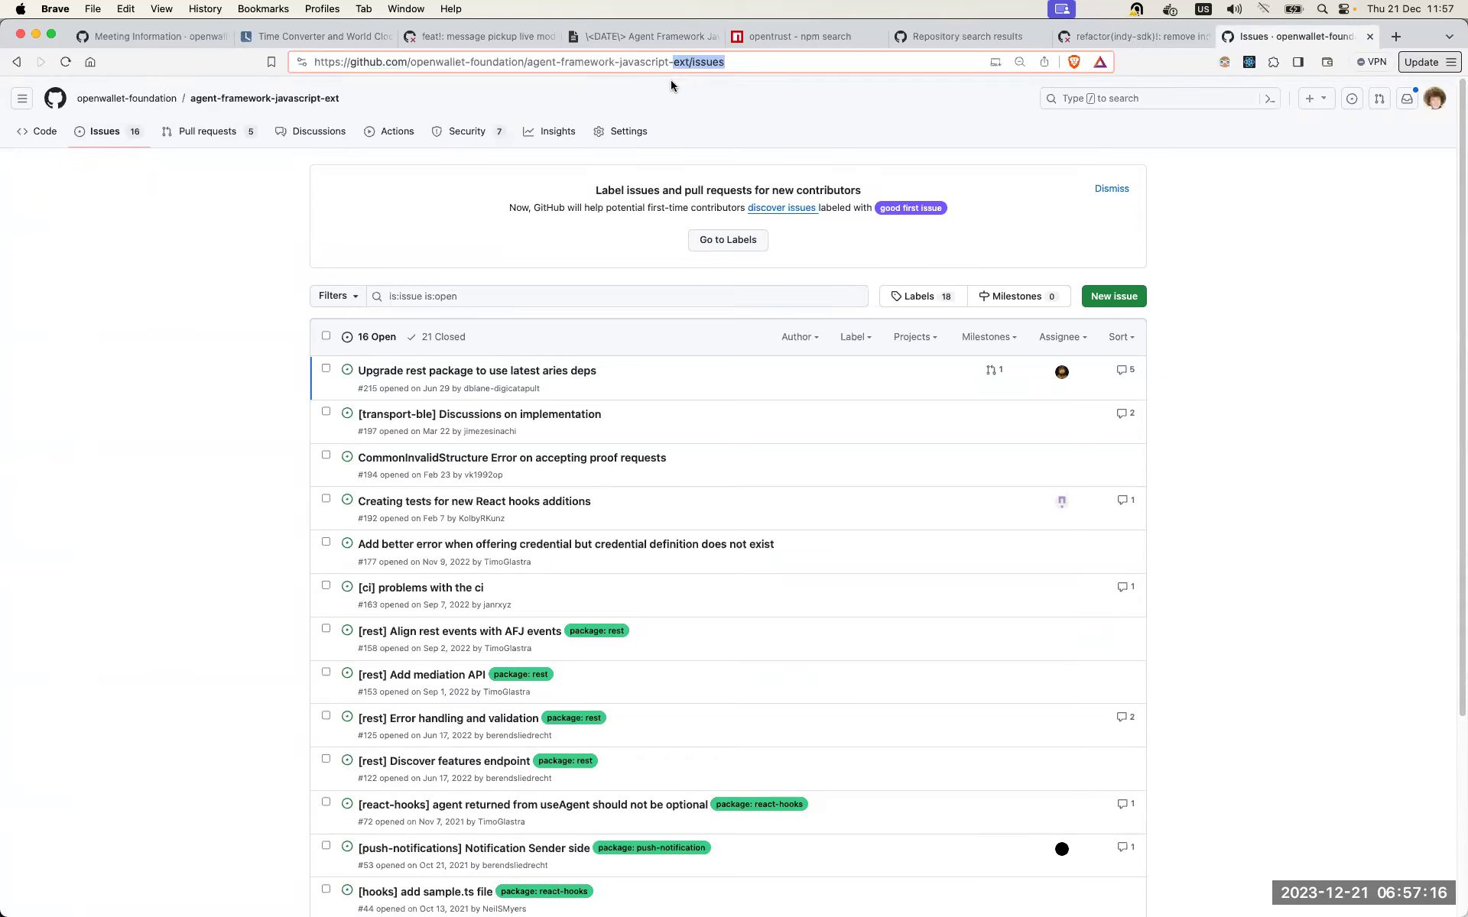
{"action": "key", "text": "BackSpace"}
{"action": "key", "text": "BackSpace"}
{"action": "key", "text": "BackSpace"}
{"action": "key", "text": "Return"}
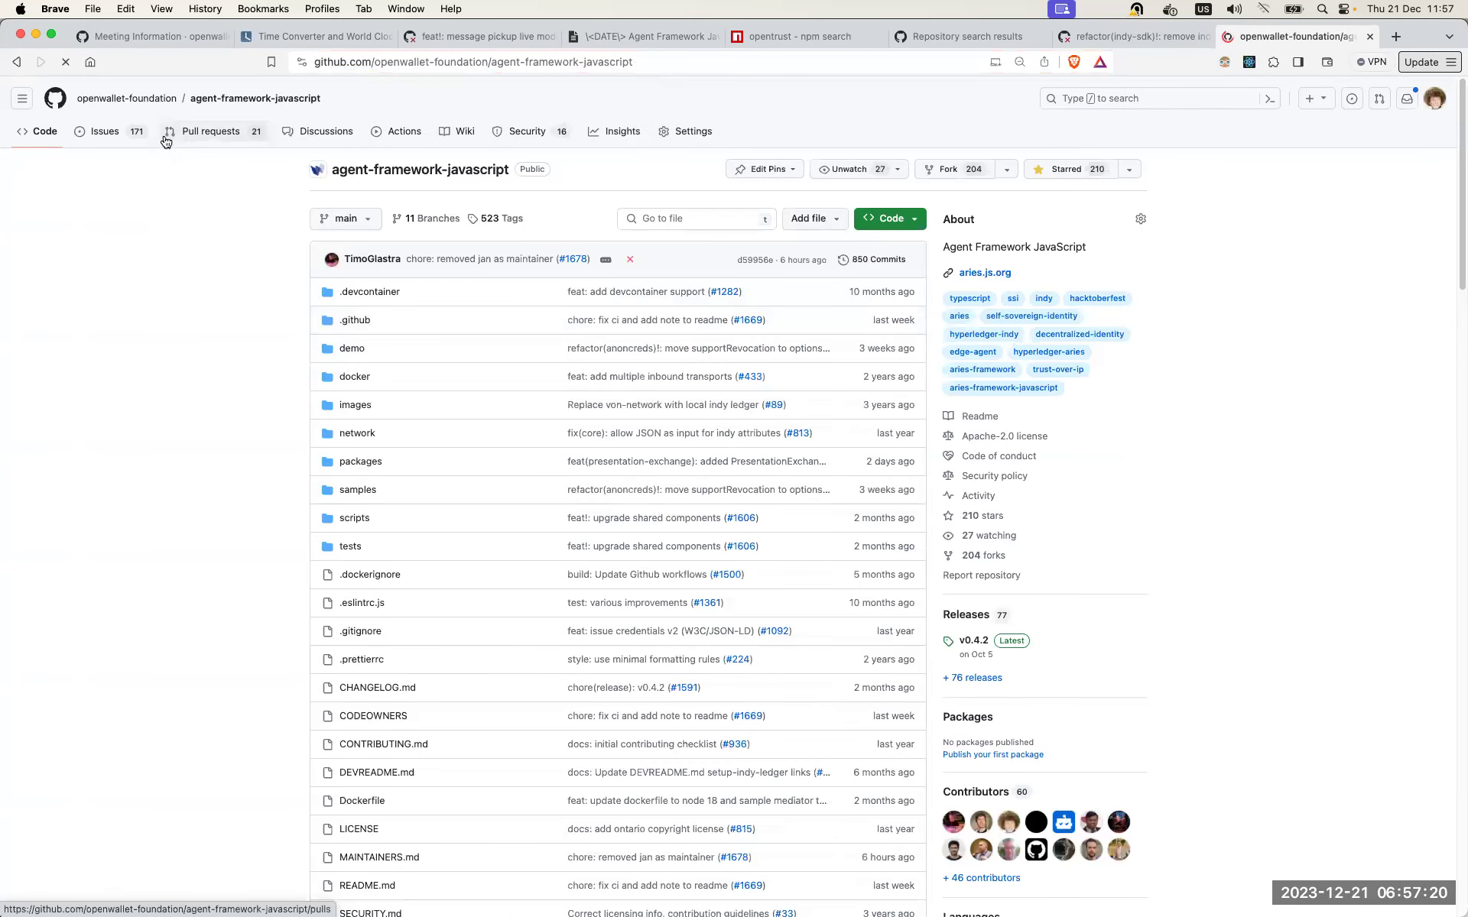
{"action": "left_click", "coordinate": [138, 132]}
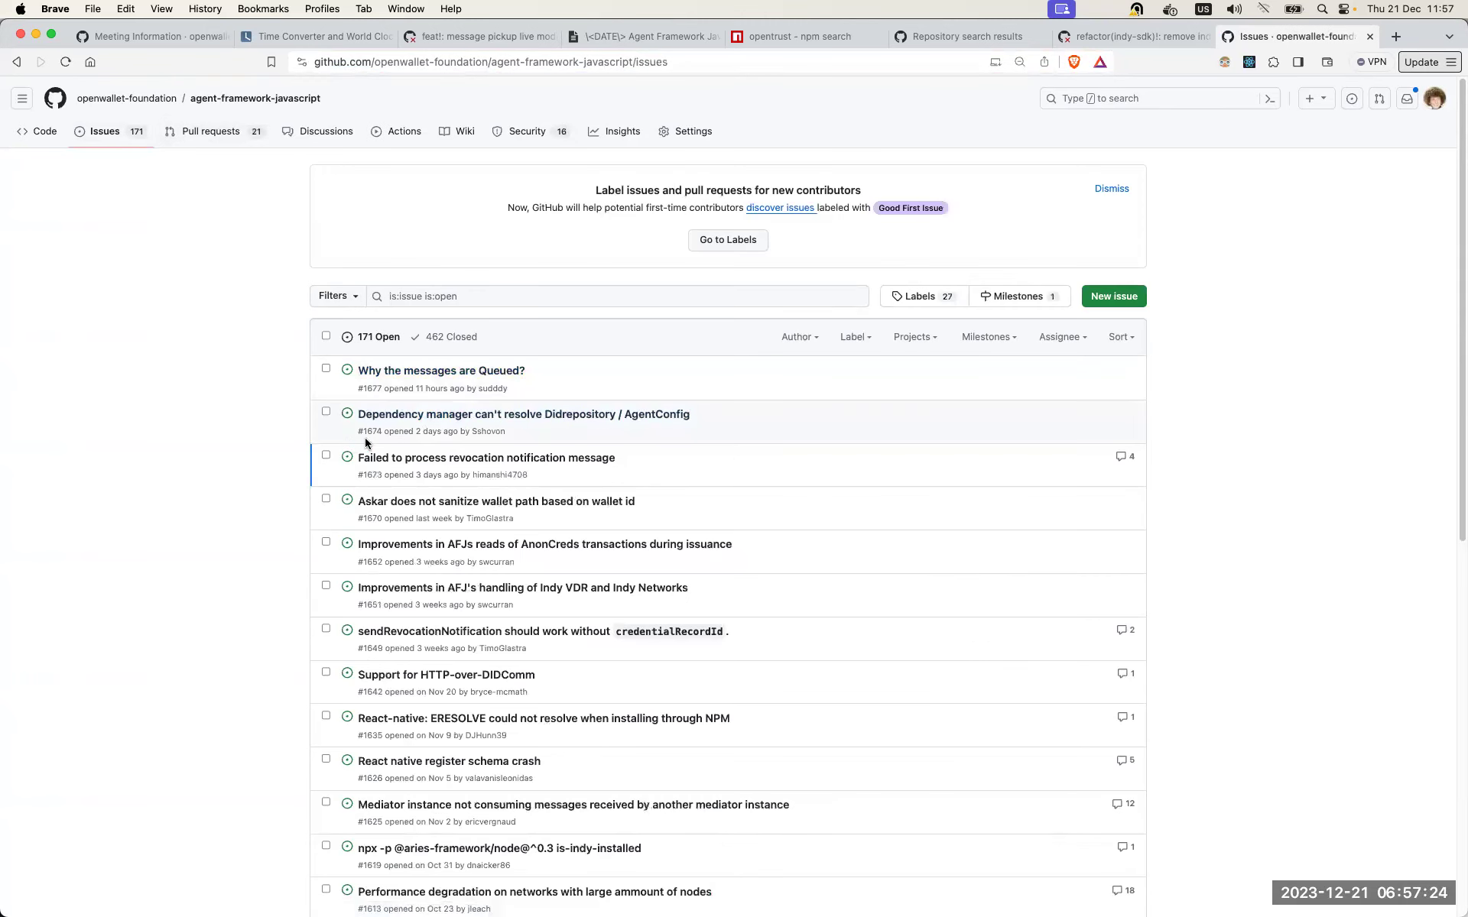
Step: Open the issue "Dependency manager can't resolve Didrepository / AgentConfig" and read its description through to the end
{"action": "left_click", "coordinate": [393, 416]}
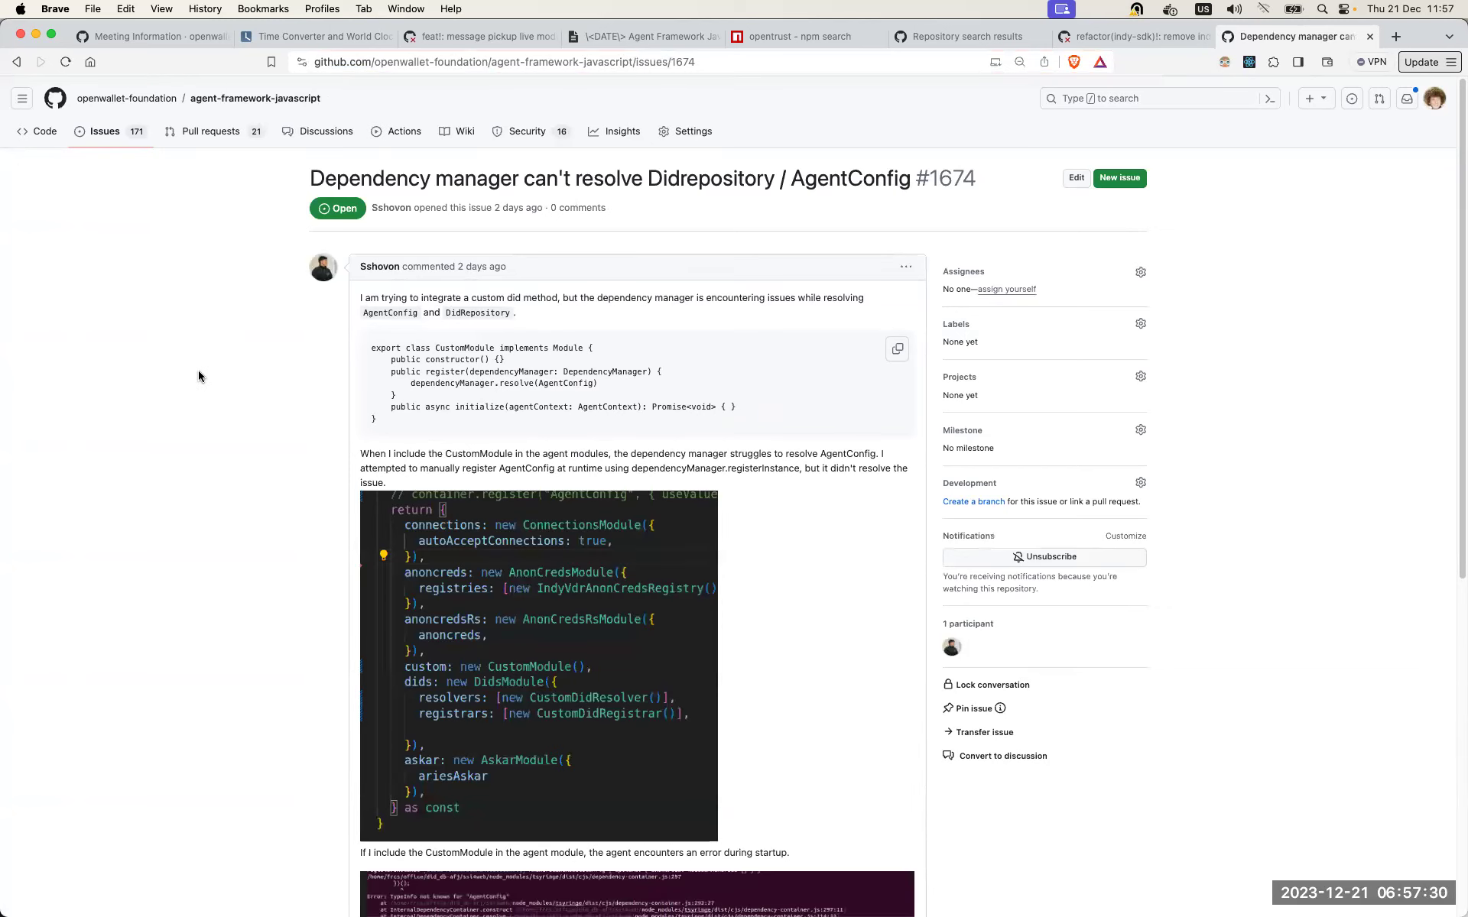
{"action": "scroll", "coordinate": [199, 375], "scroll_direction": "down", "scroll_amount": 3}
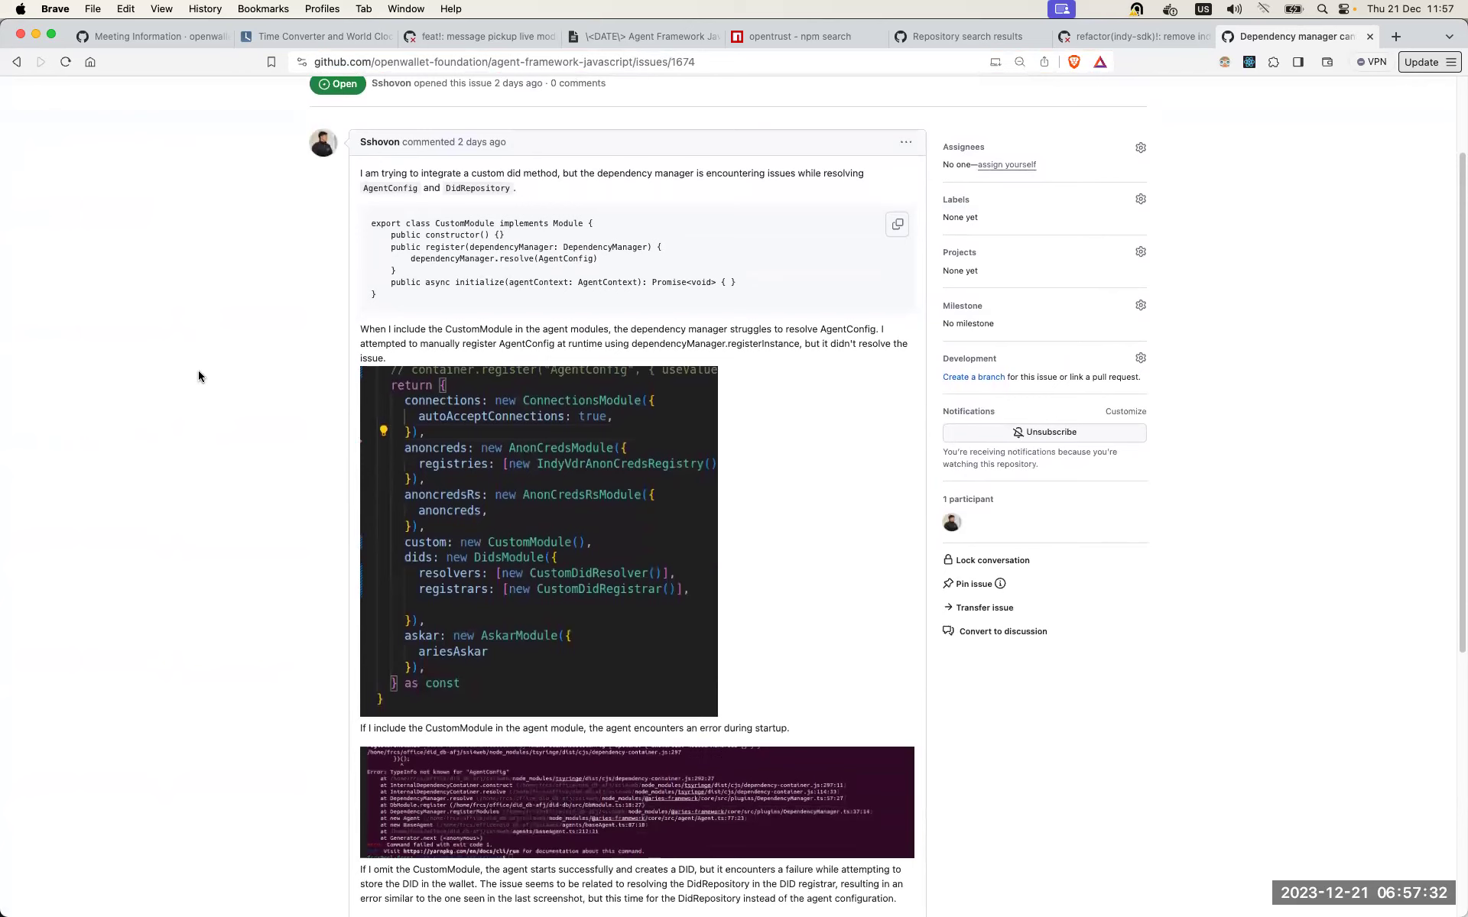
{"action": "scroll", "coordinate": [198, 376], "scroll_direction": "down", "scroll_amount": 1}
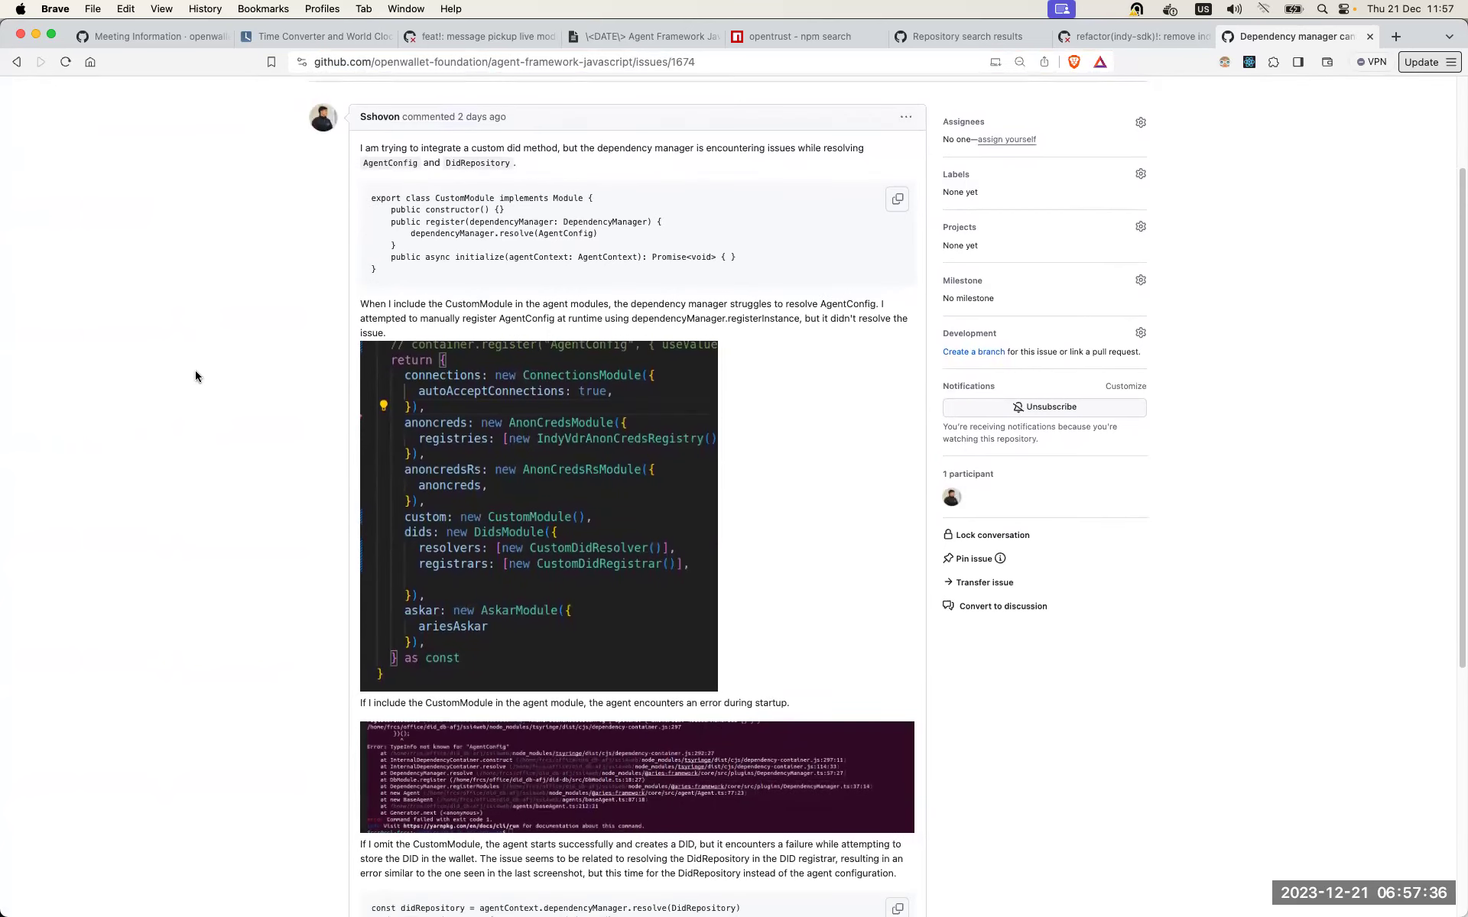
{"action": "scroll", "coordinate": [194, 372], "scroll_direction": "down", "scroll_amount": 8}
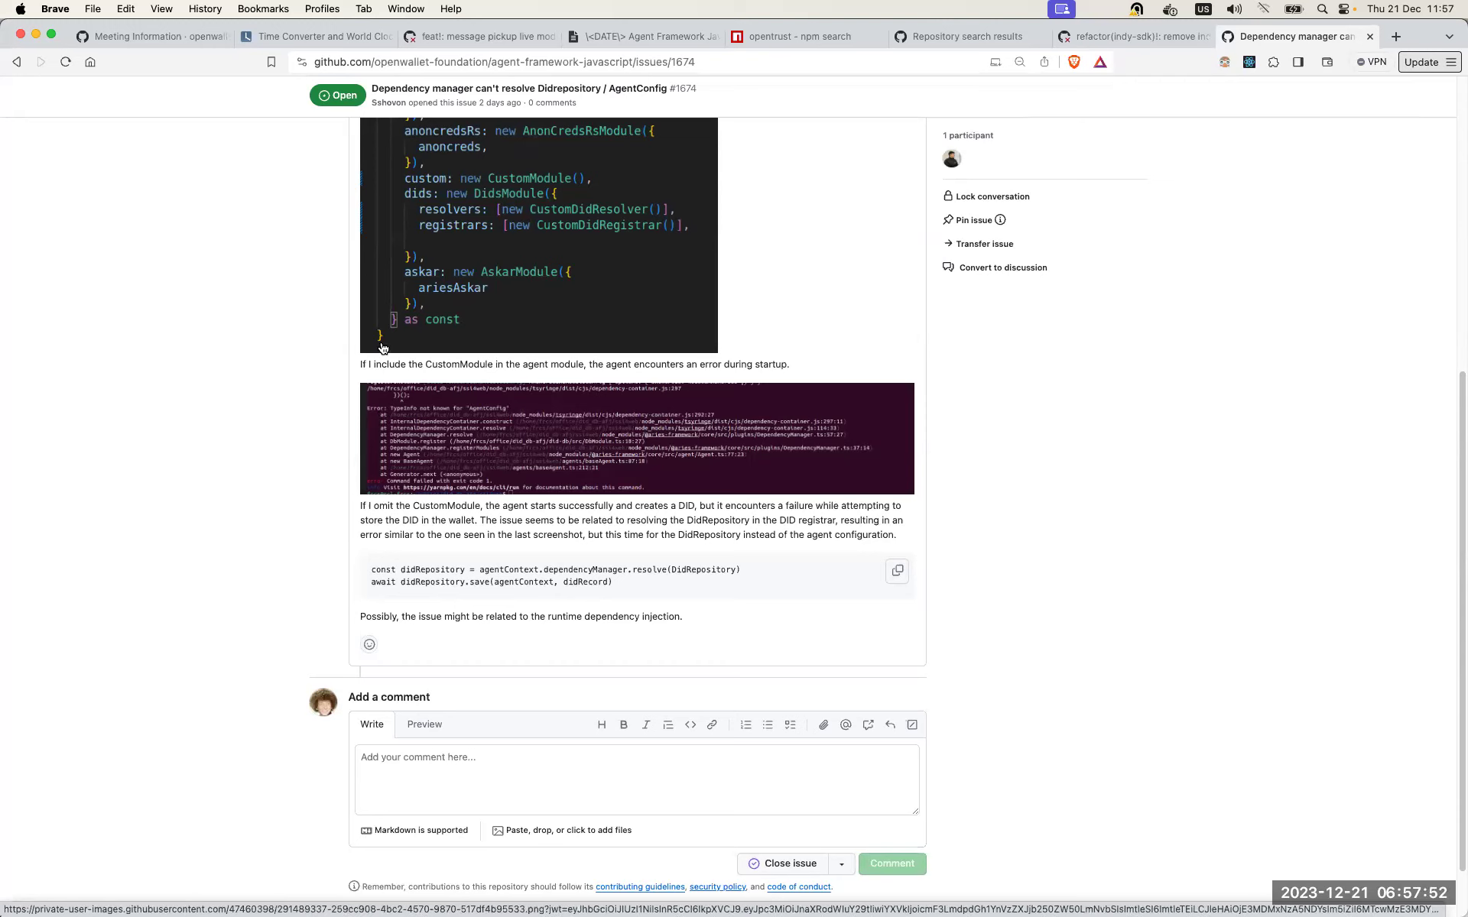
Step: Go back over the issue's agent module configuration and open the startup error's terminal screenshot at full size
{"action": "scroll", "coordinate": [394, 373], "scroll_direction": "up", "scroll_amount": 3}
{"action": "scroll", "coordinate": [394, 374], "scroll_direction": "up", "scroll_amount": 1}
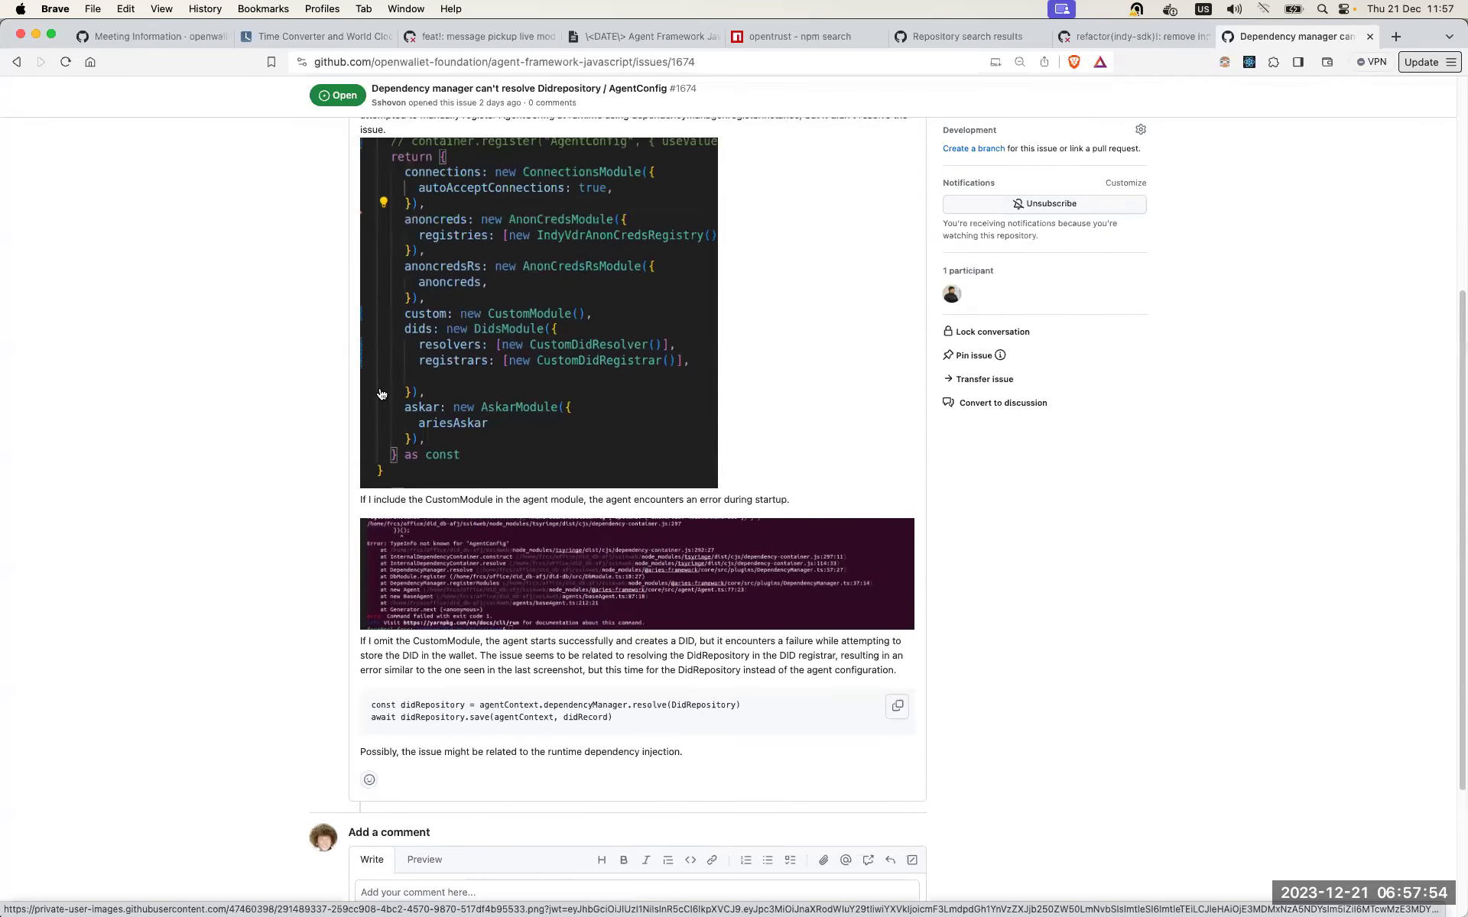
{"action": "scroll", "coordinate": [382, 393], "scroll_direction": "up", "scroll_amount": 1}
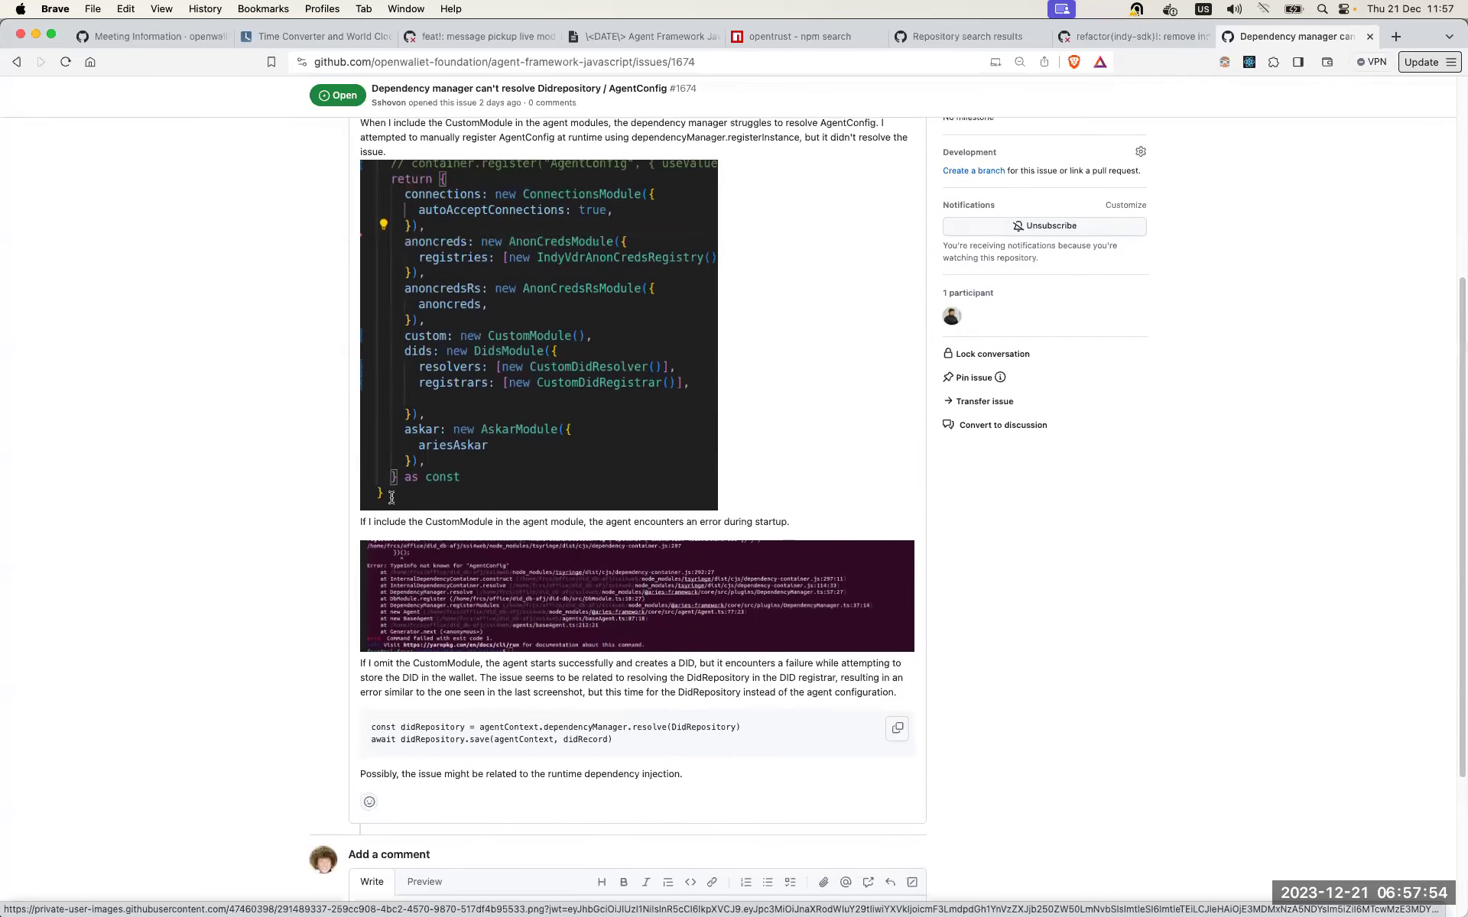
{"action": "left_click", "coordinate": [421, 579]}
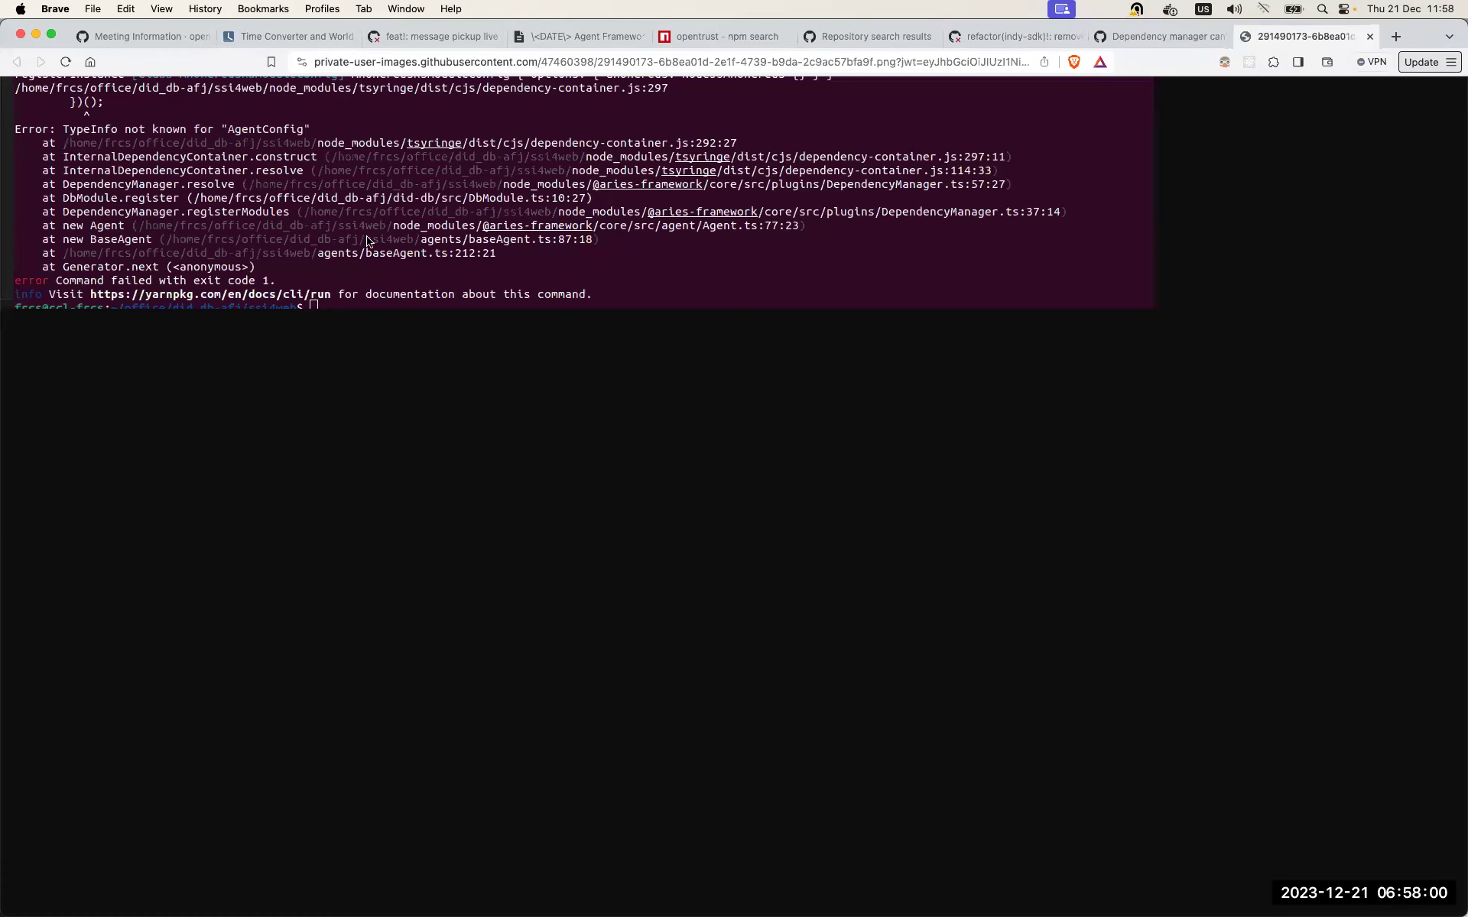